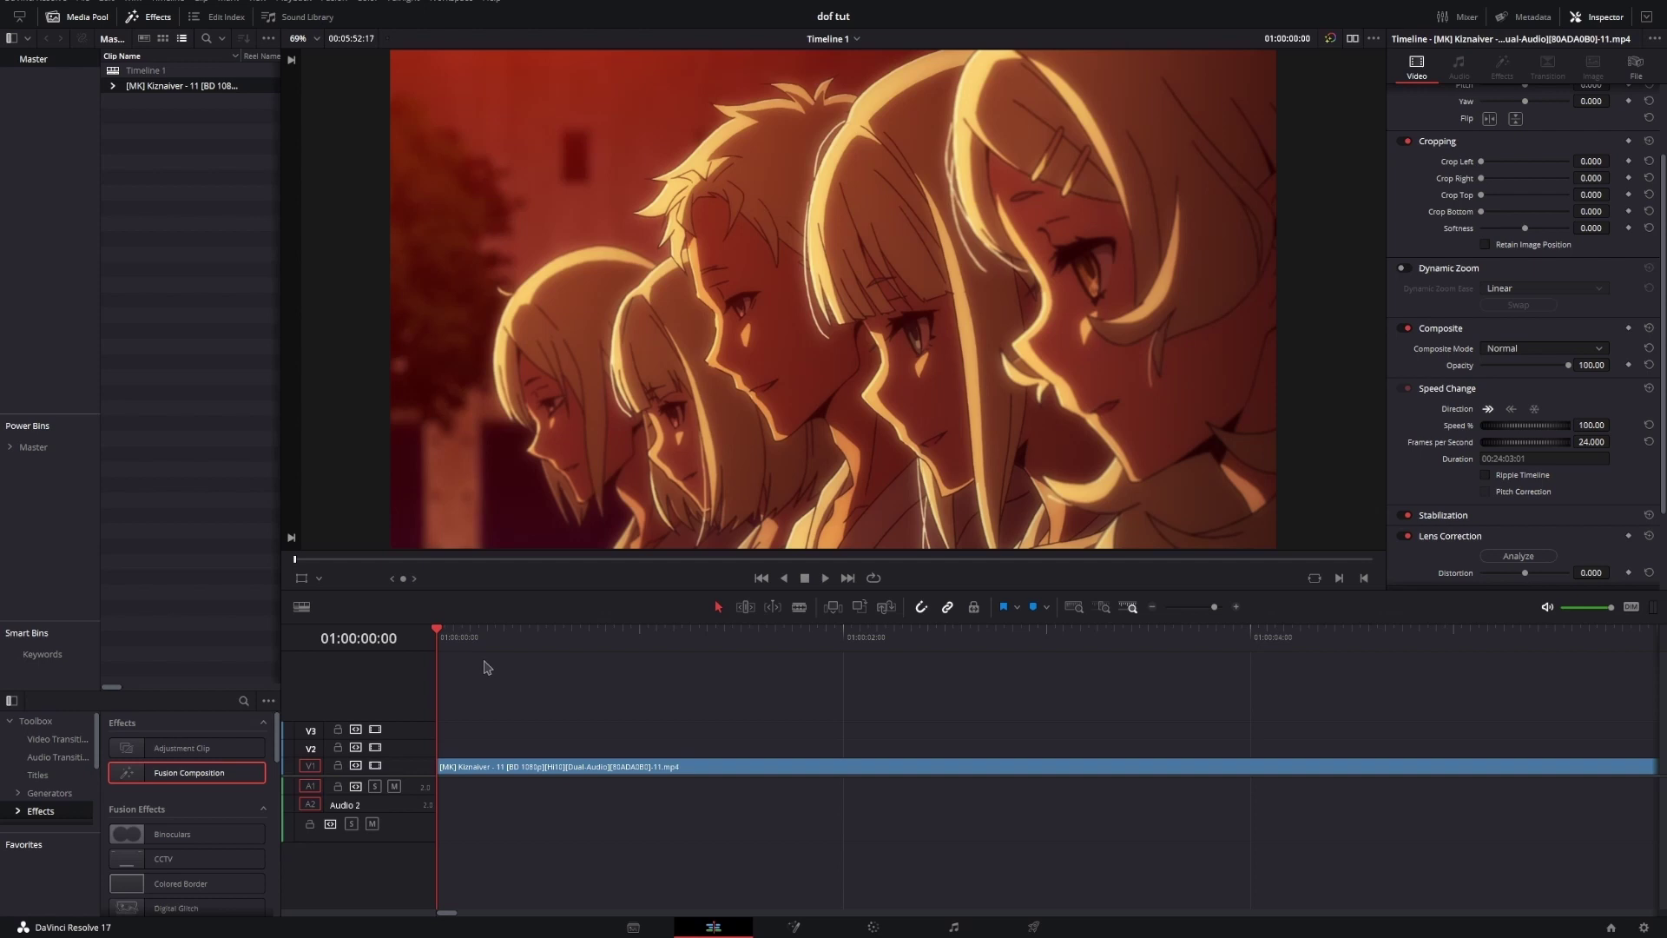
Step: Cut the video clip down to its first frame, delete the remainder, and return the playhead to the start
{"action": "key", "text": "Right"}
{"action": "key", "text": "ctrl+b"}
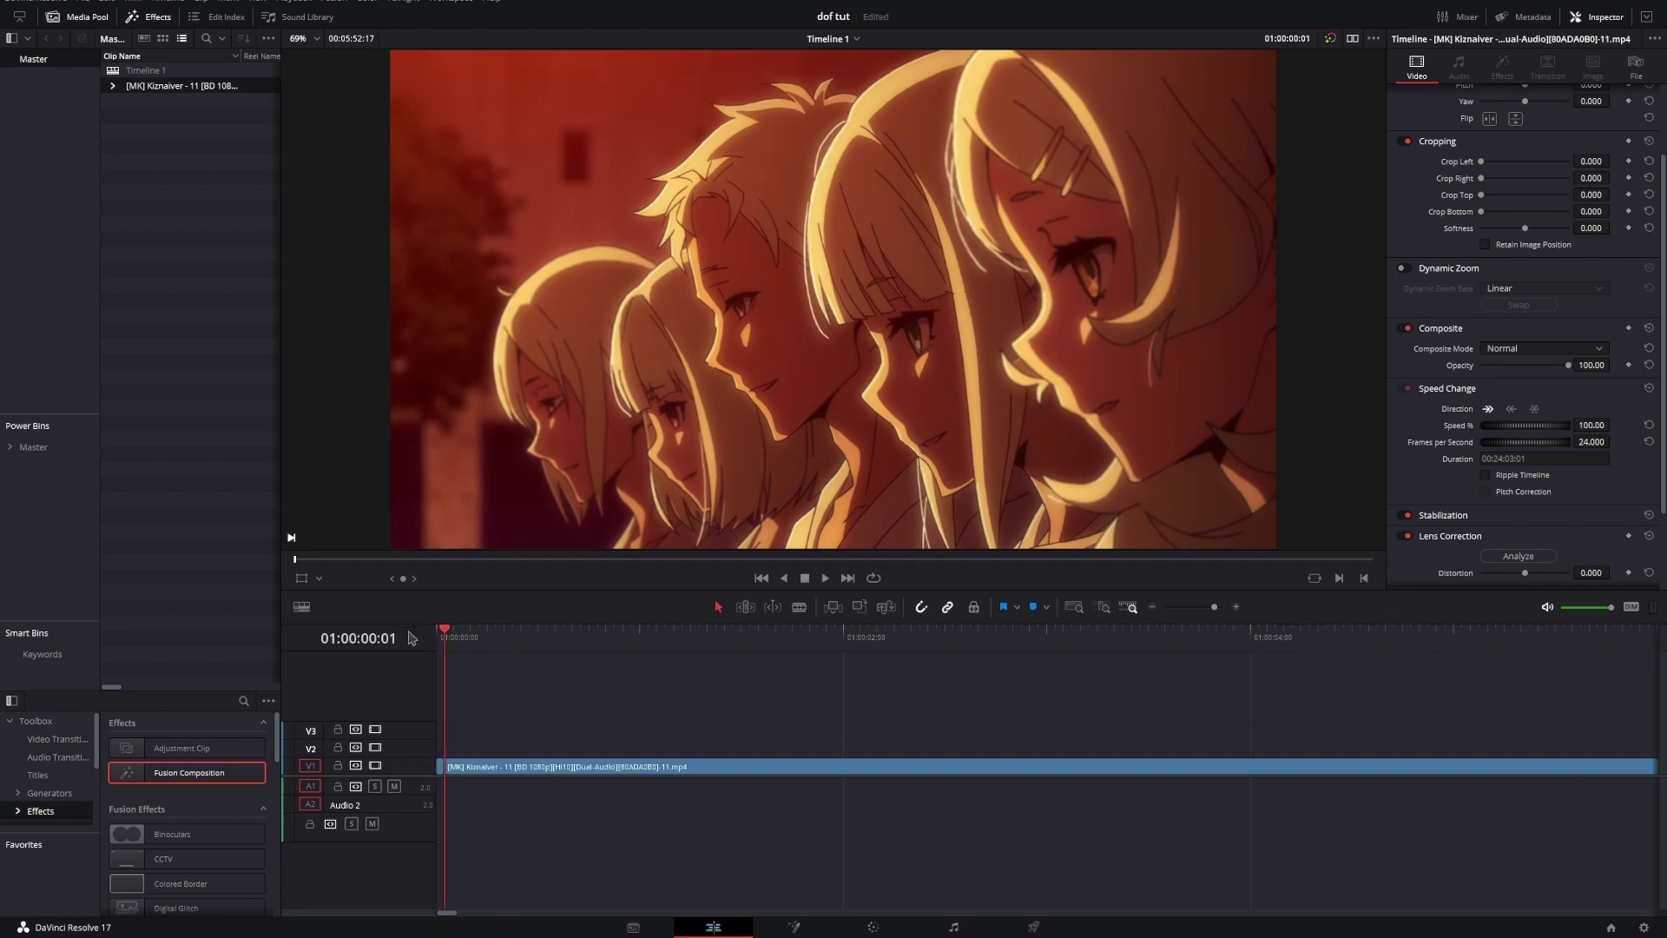
{"action": "left_click", "coordinate": [544, 770]}
{"action": "key", "text": "Delete"}
{"action": "left_click_drag", "start_coordinate": [460, 634], "coordinate": [393, 634]}
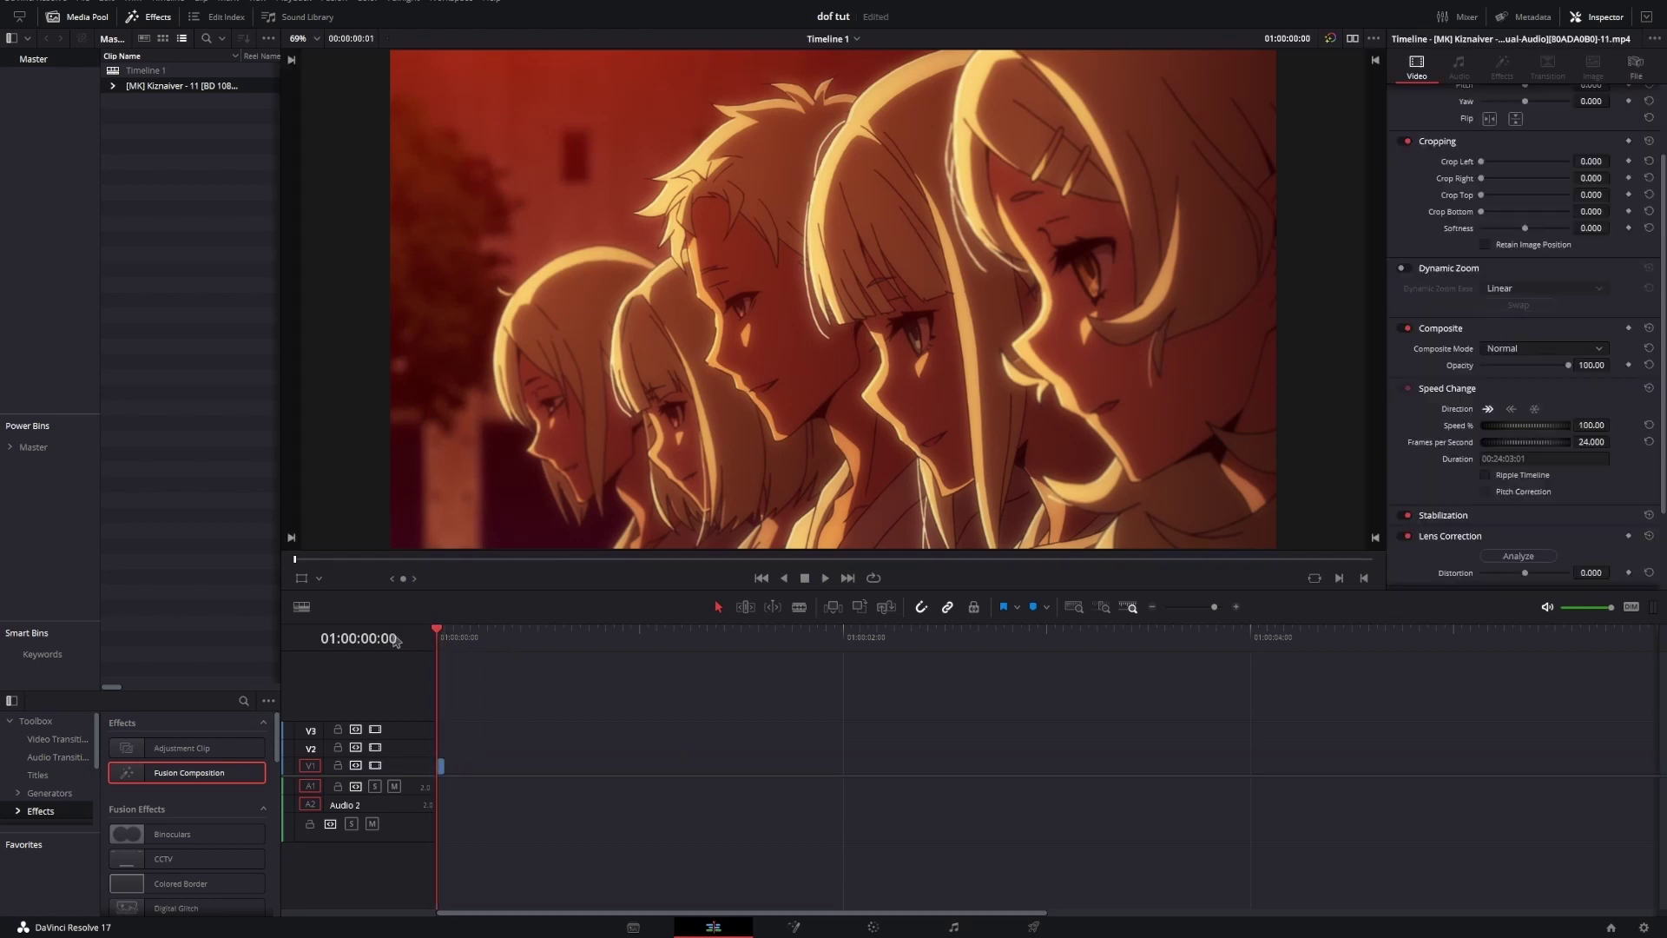
Step: Turn the one-frame clip into a freeze frame lasting one second, ending at 01:00:01:00, and render it in place
{"action": "scroll", "coordinate": [573, 781], "scroll_direction": "up", "scroll_amount": 3}
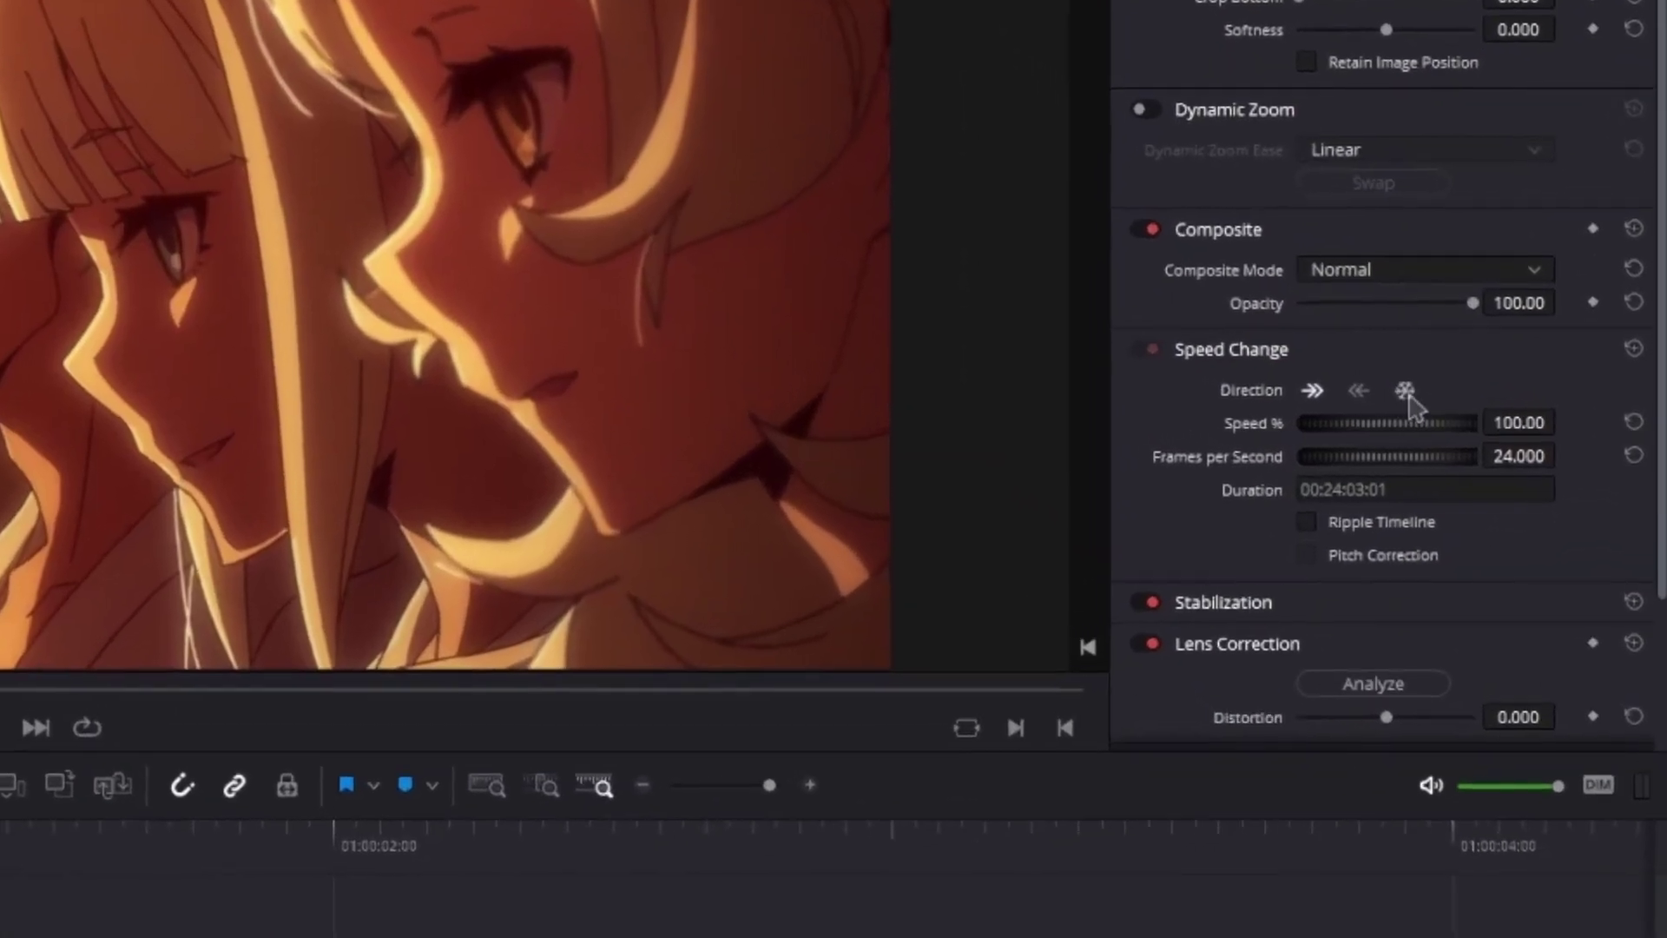
{"action": "left_click", "coordinate": [1535, 408]}
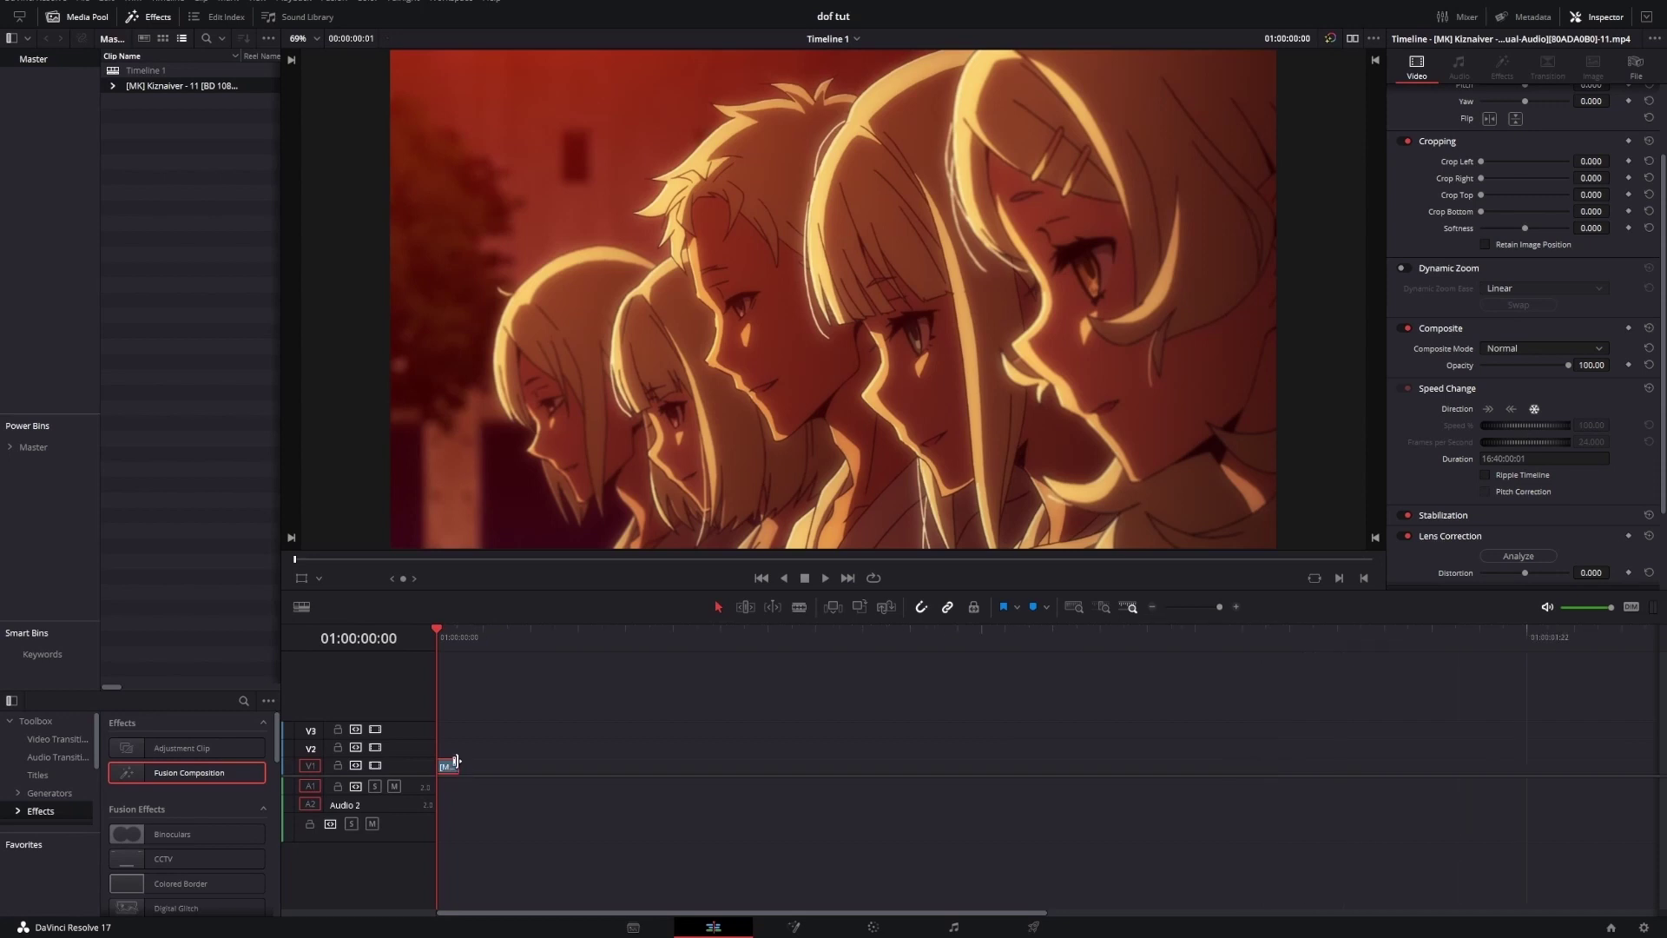
{"action": "left_click_drag", "start_coordinate": [455, 763], "coordinate": [1381, 763]}
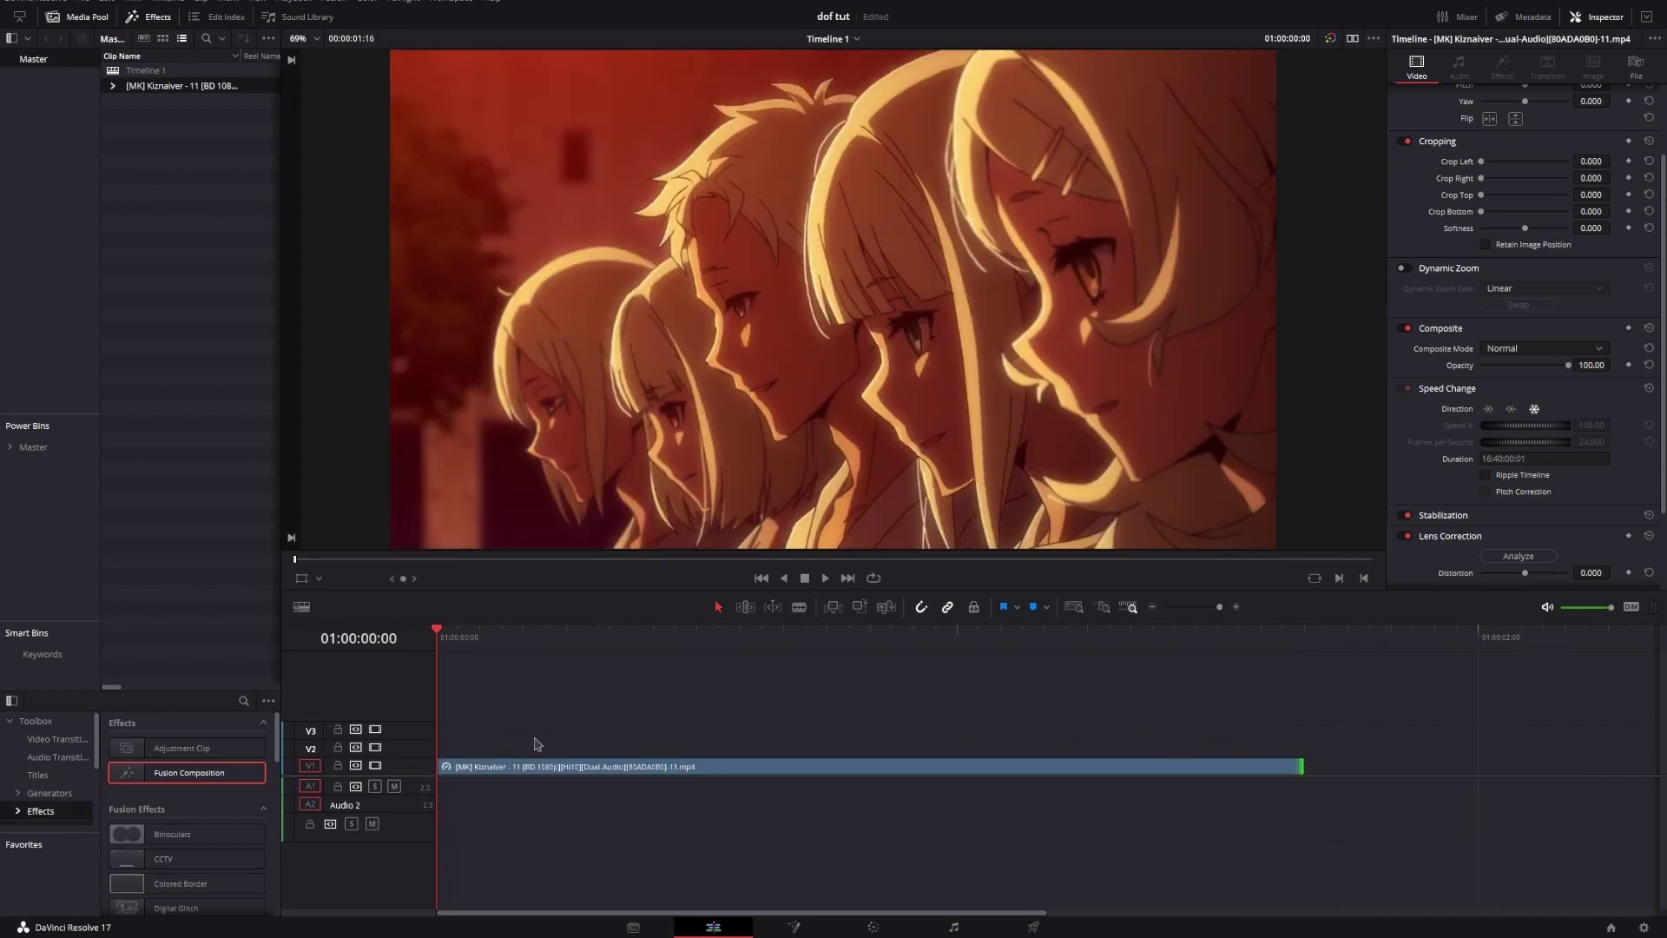
{"action": "scroll", "coordinate": [535, 744], "scroll_direction": "down", "scroll_amount": 2}
{"action": "left_click_drag", "start_coordinate": [438, 632], "coordinate": [865, 635]}
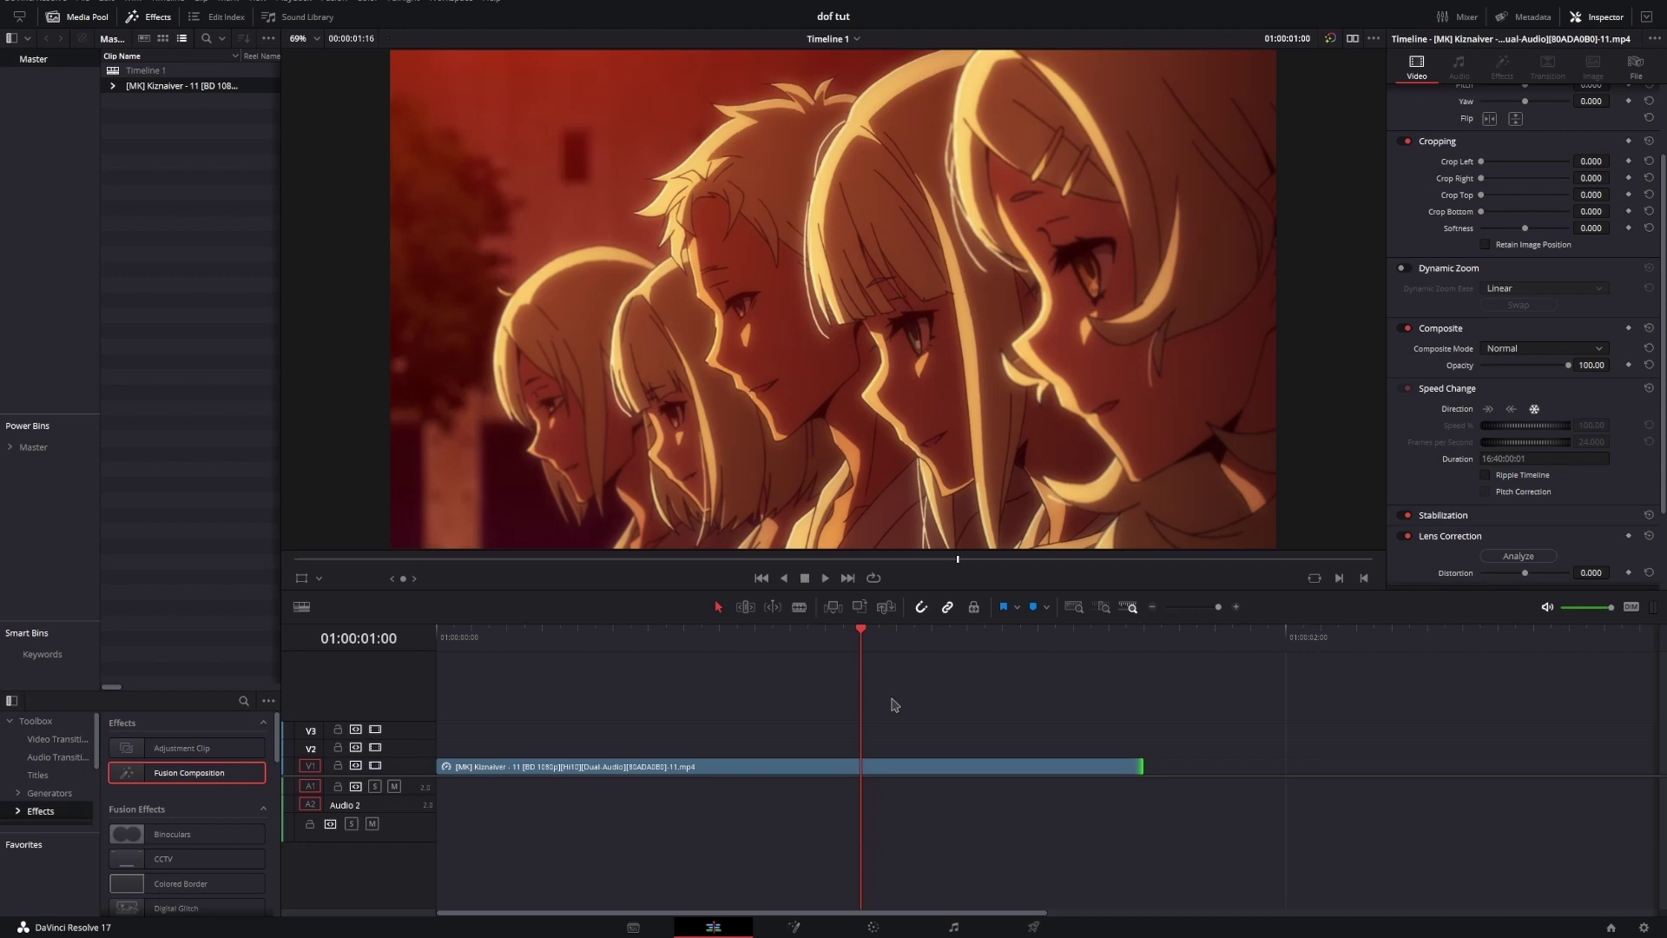
{"action": "left_click_drag", "start_coordinate": [1132, 776], "coordinate": [863, 764]}
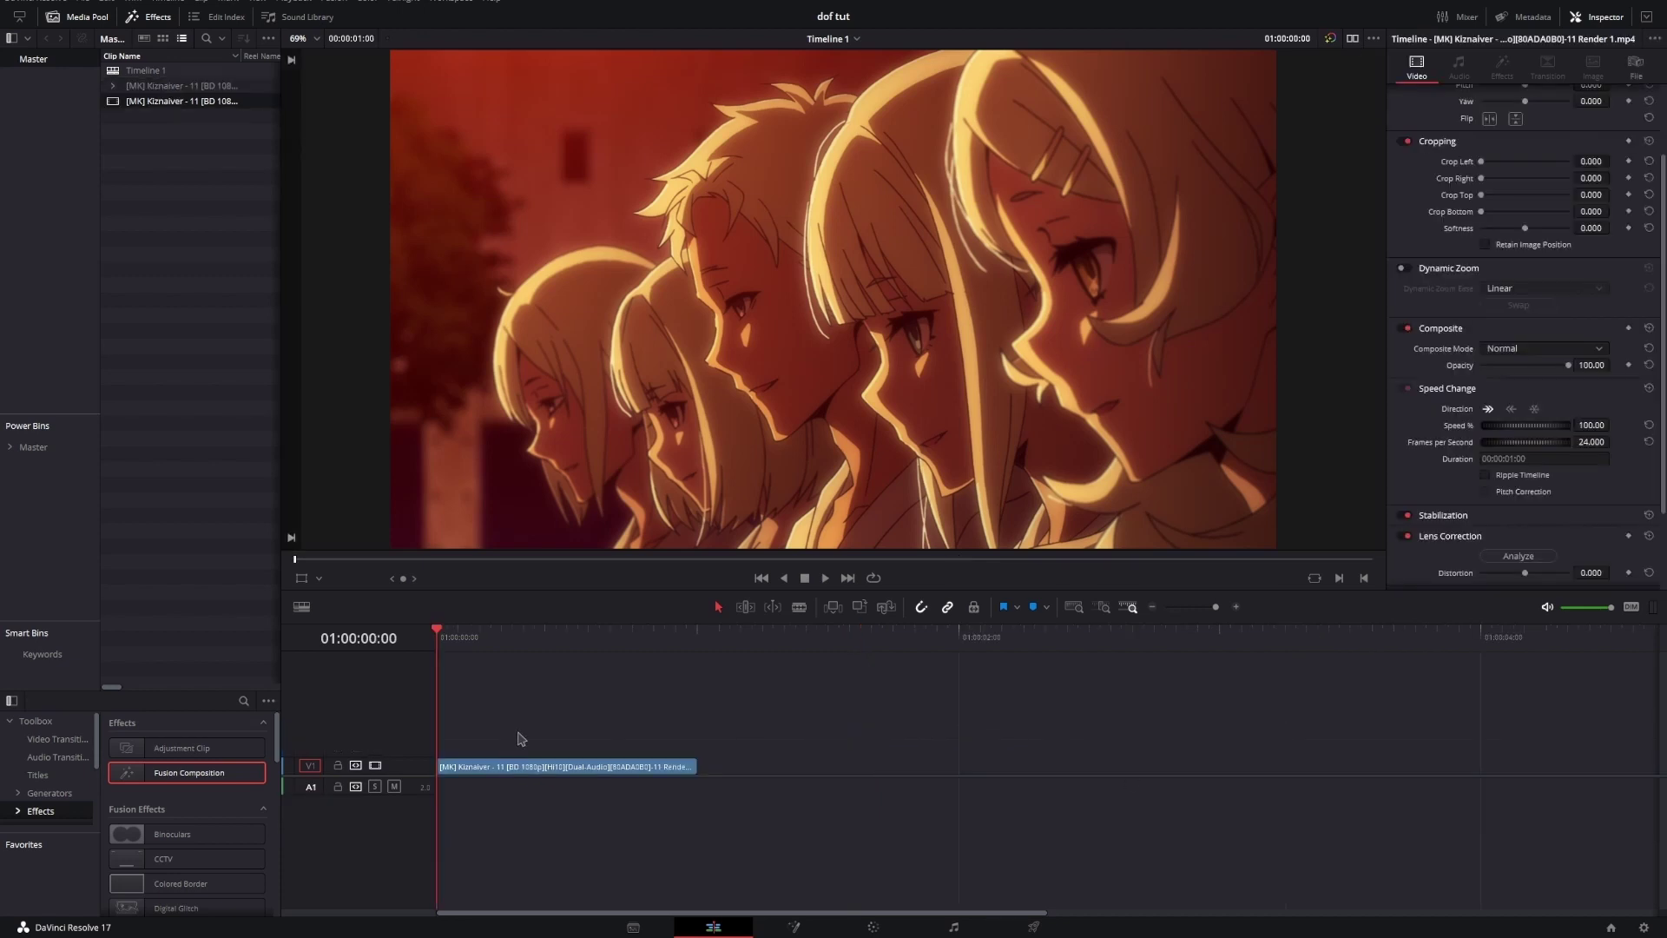
Step: Add a Fusion Composition on the track above the rendered clip and shorten it to the clip's one-second length
{"action": "left_click_drag", "start_coordinate": [170, 775], "coordinate": [376, 741]}
{"action": "left_click", "coordinate": [697, 633]}
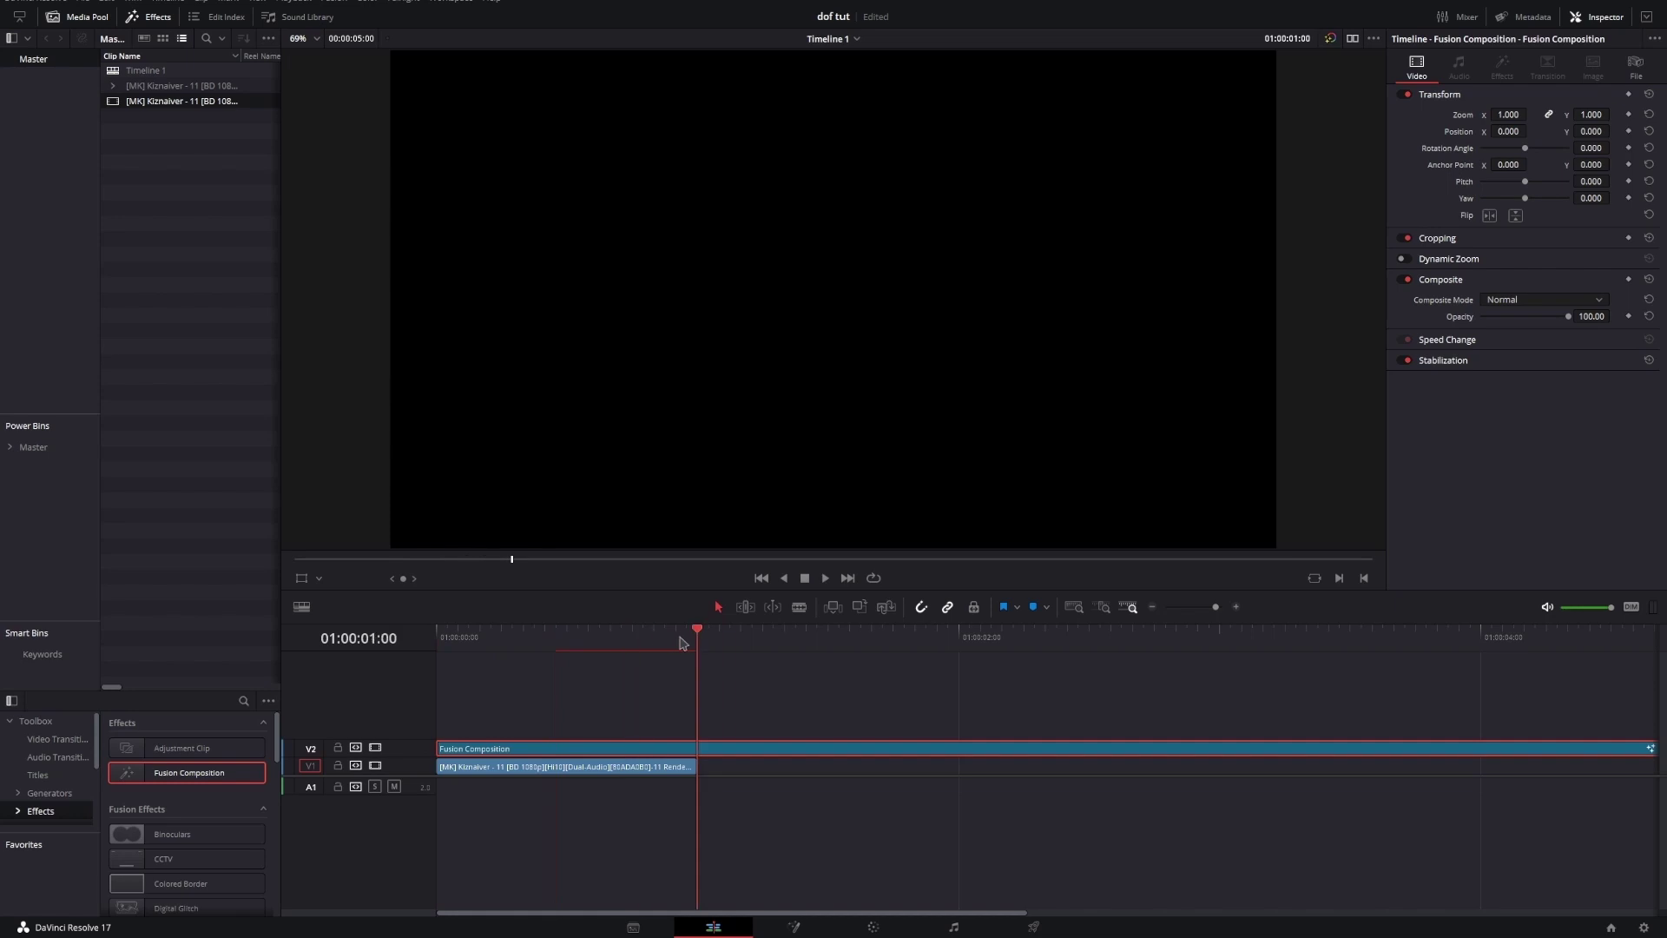
{"action": "left_click", "coordinate": [749, 752]}
{"action": "key", "text": "Delete"}
{"action": "key", "text": "j"}
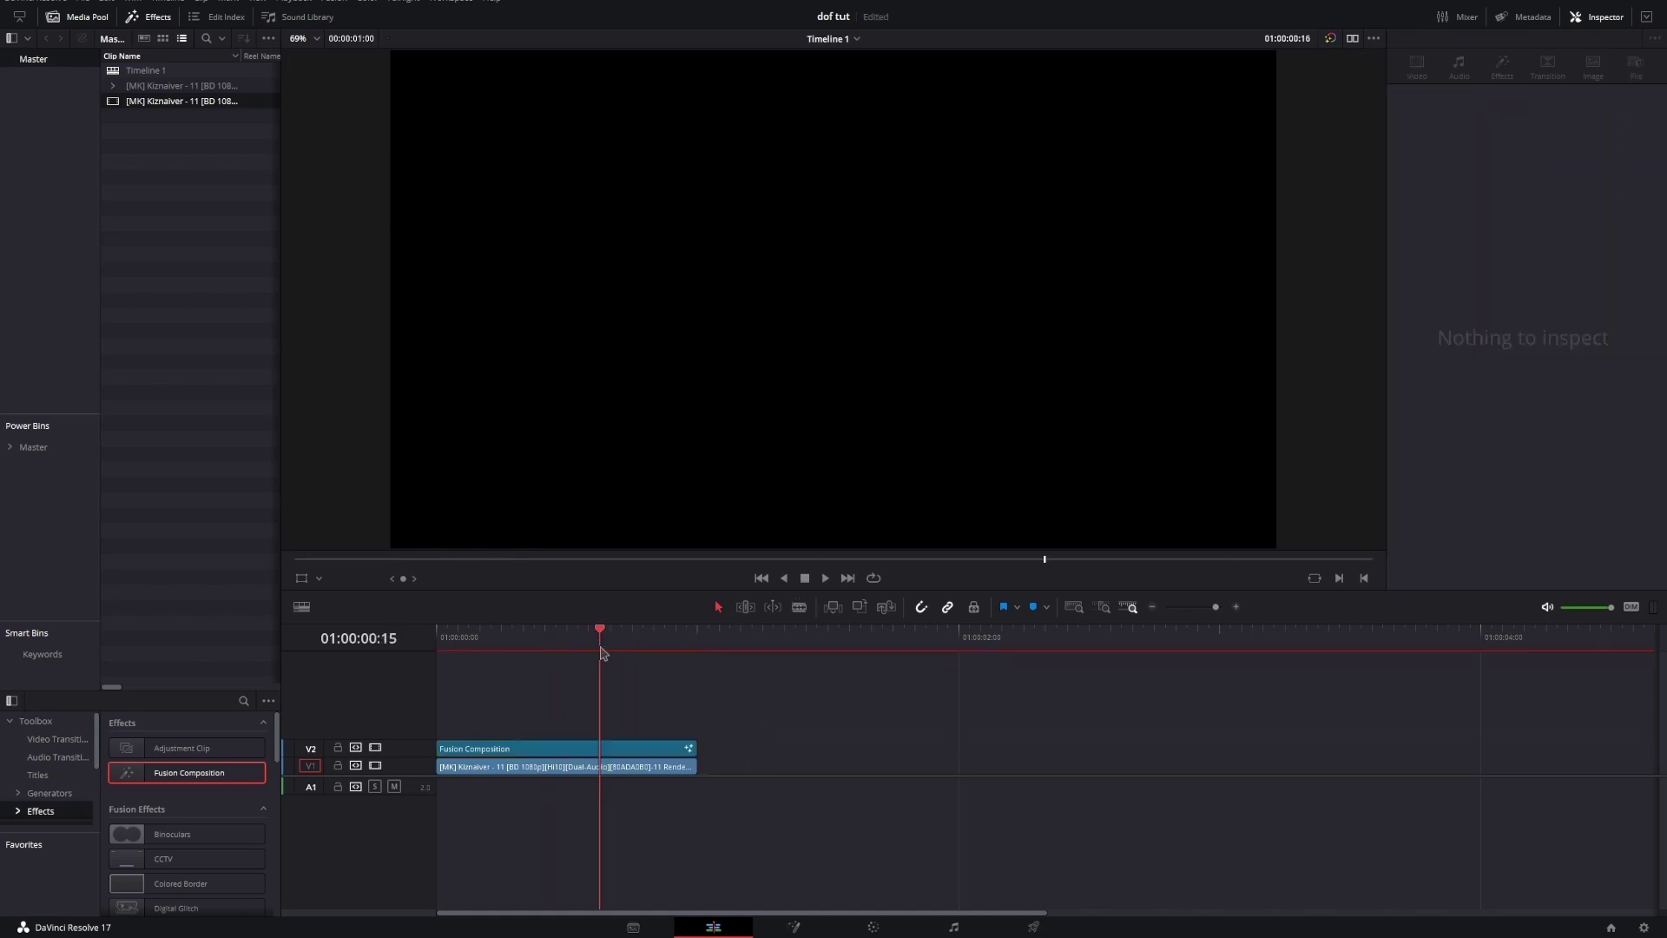
Step: Open the composition on the Fusion page, bring in the rendered clip, and connect it to MediaOut1 in a straight row
{"action": "key", "text": "shift+5"}
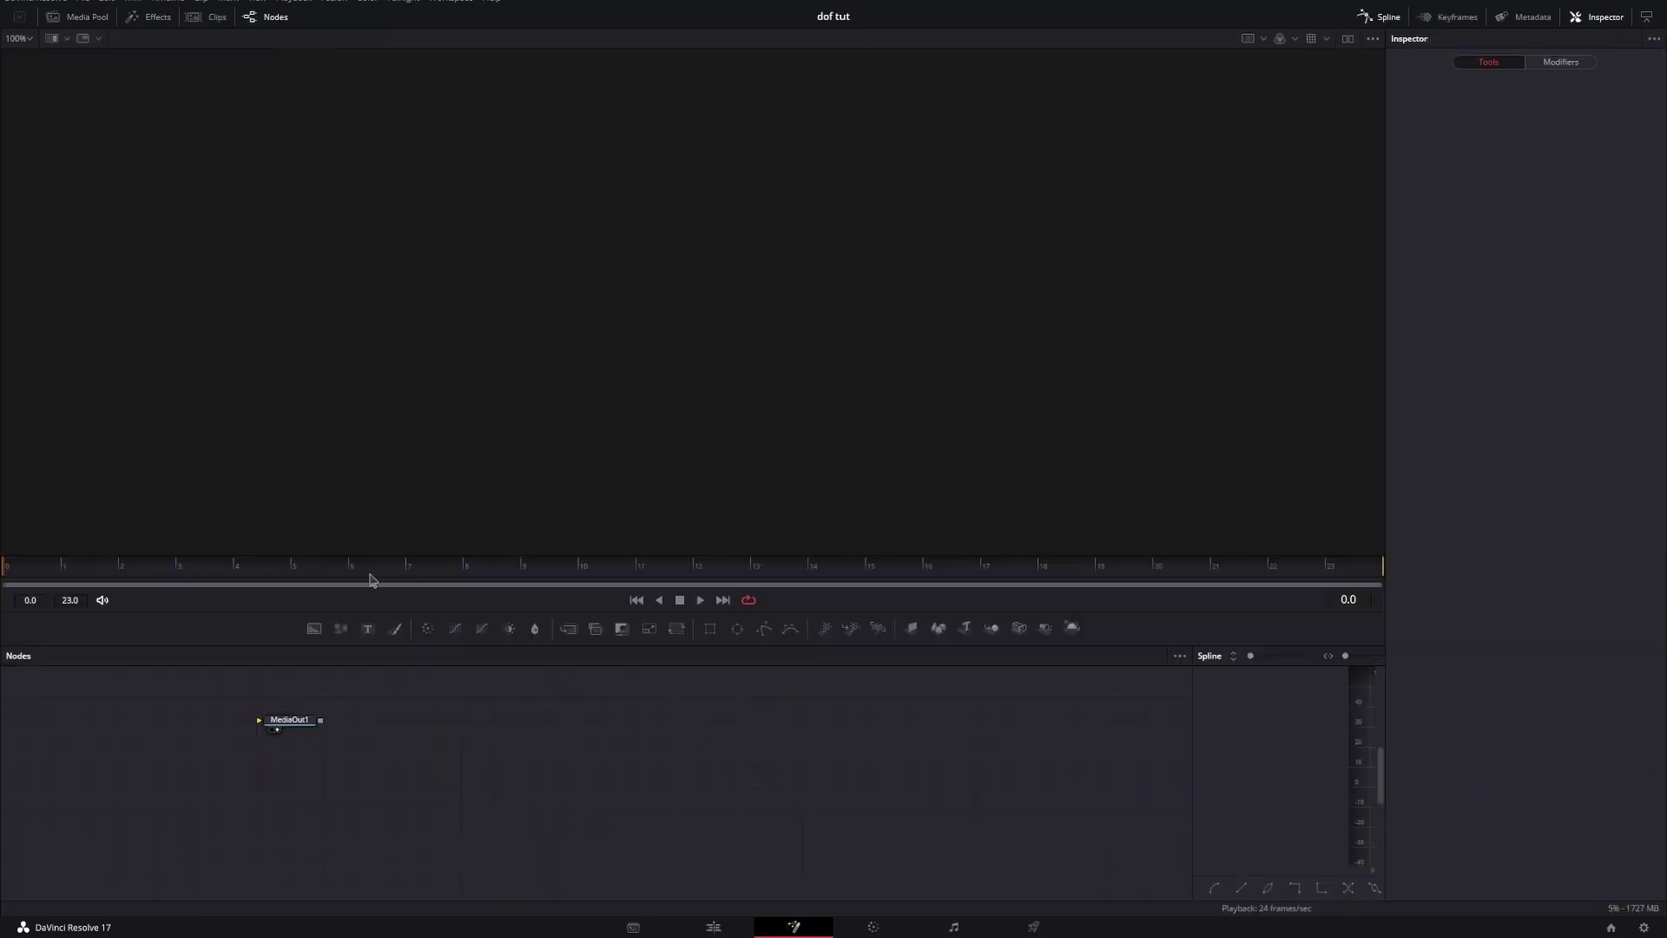
{"action": "left_click", "coordinate": [71, 26]}
{"action": "left_click_drag", "start_coordinate": [391, 477], "coordinate": [649, 775]}
{"action": "left_click_drag", "start_coordinate": [334, 796], "coordinate": [300, 751]}
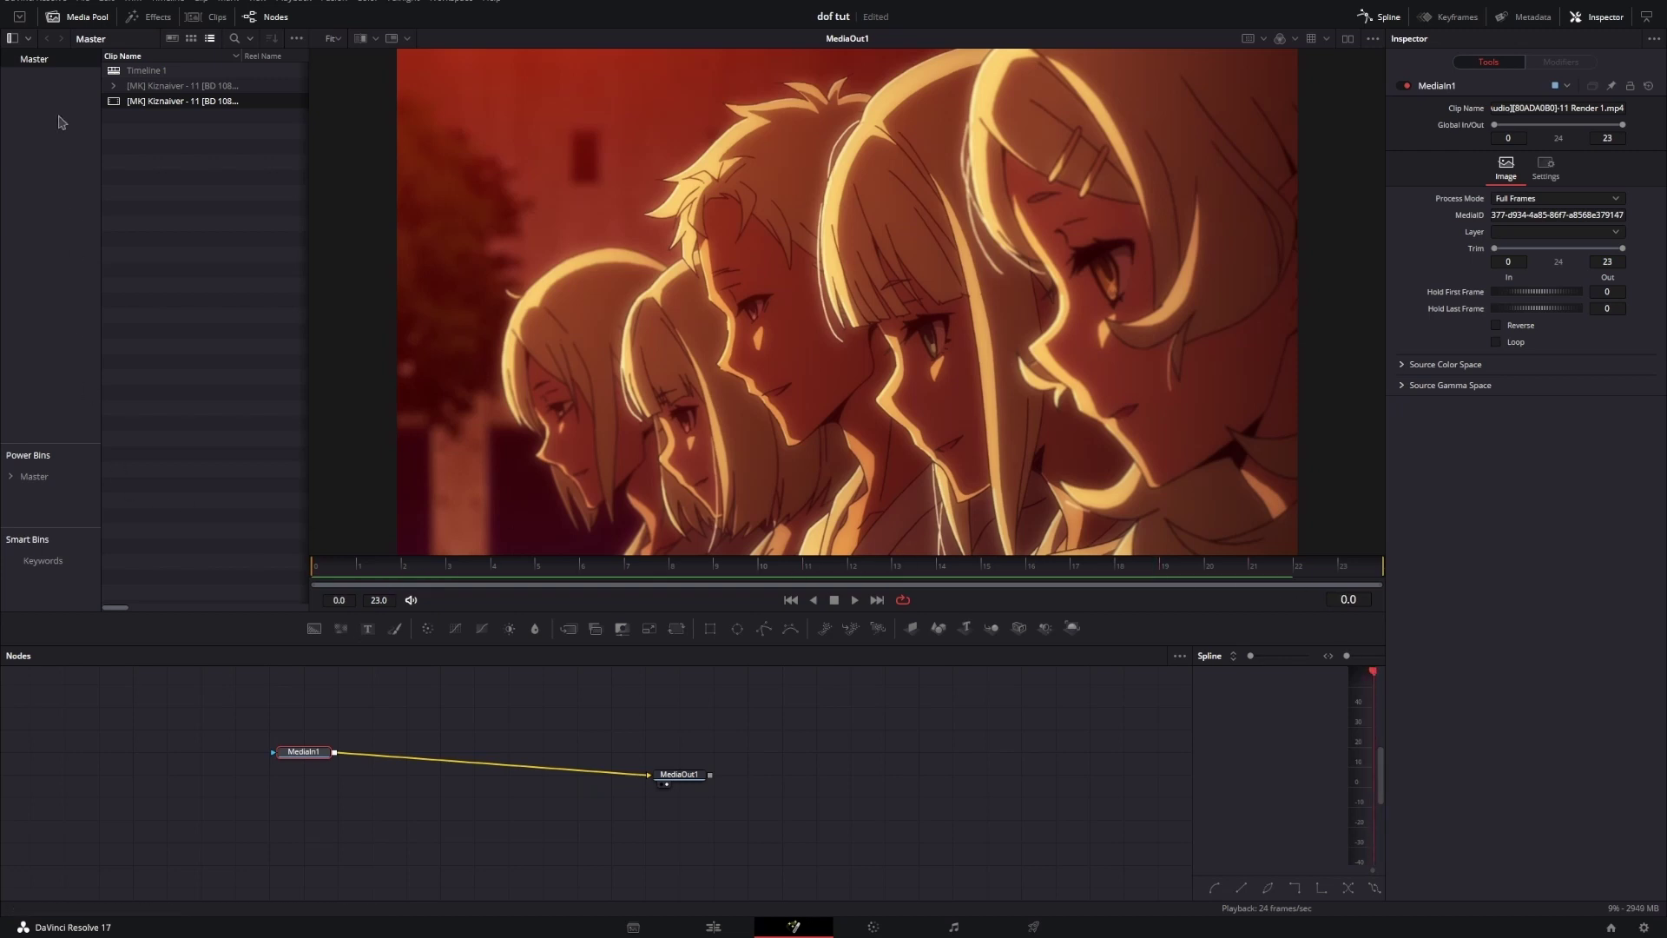
{"action": "left_click", "coordinate": [76, 18]}
{"action": "left_click", "coordinate": [299, 771]}
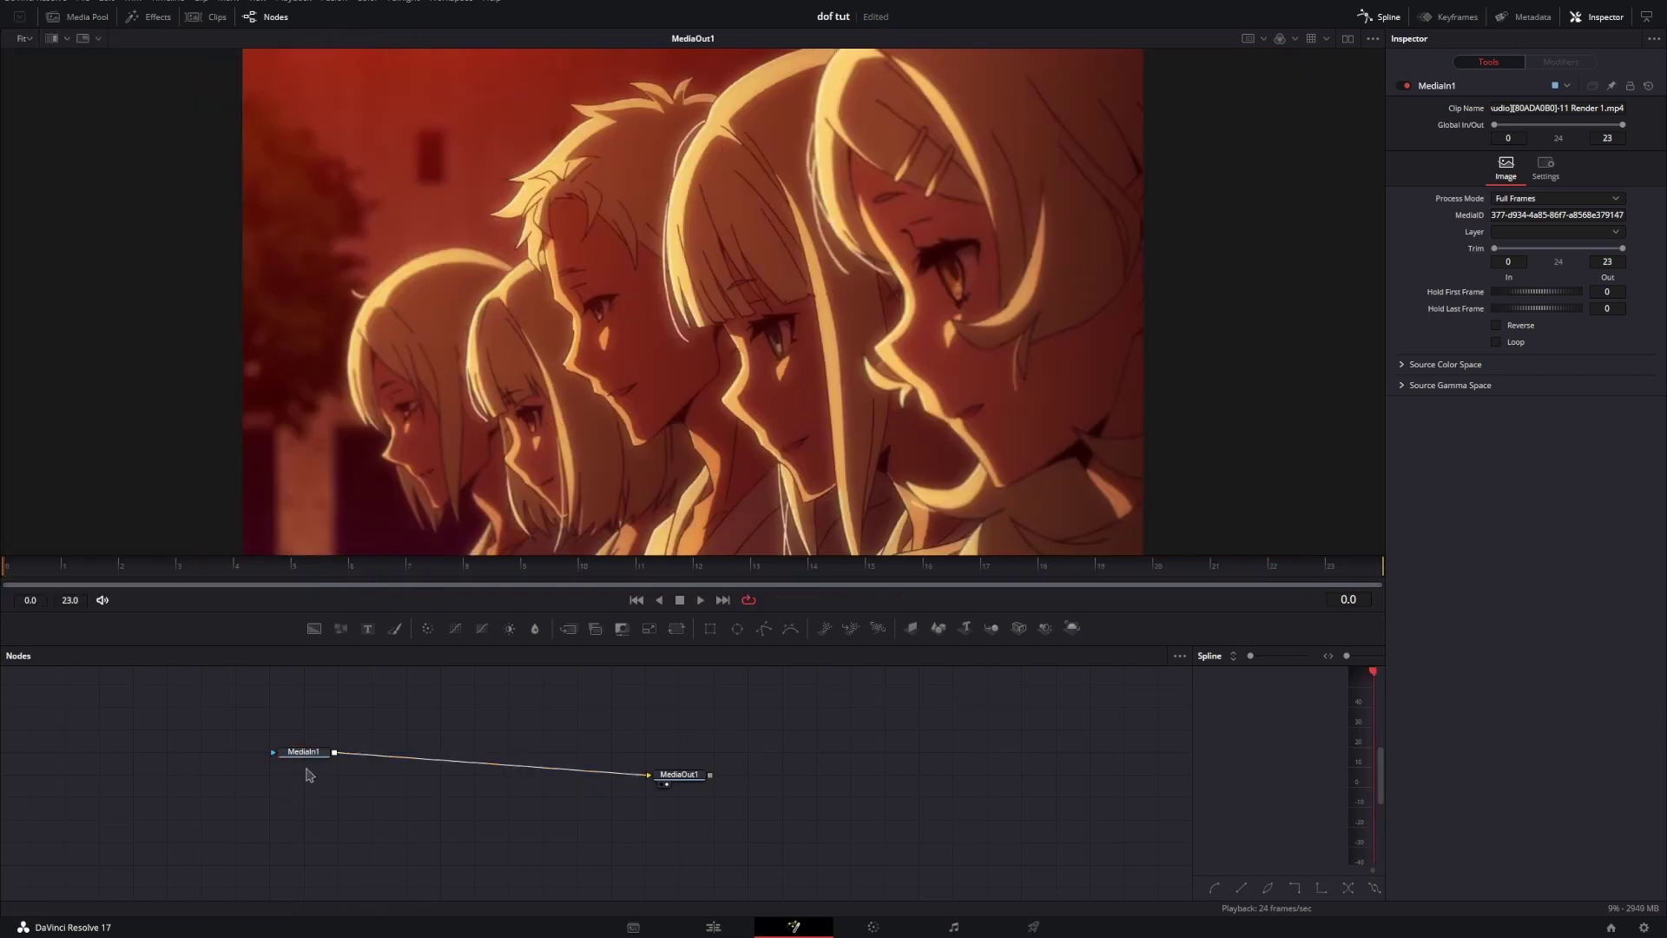
{"action": "left_click_drag", "start_coordinate": [299, 753], "coordinate": [300, 777]}
{"action": "left_click", "coordinate": [385, 753]}
Step: Add a Polygon mask node, trace it around the foremost character, and name it Character_1
{"action": "left_click_drag", "start_coordinate": [764, 628], "coordinate": [302, 730]}
{"action": "scroll", "coordinate": [748, 508], "scroll_direction": "up", "scroll_amount": 8}
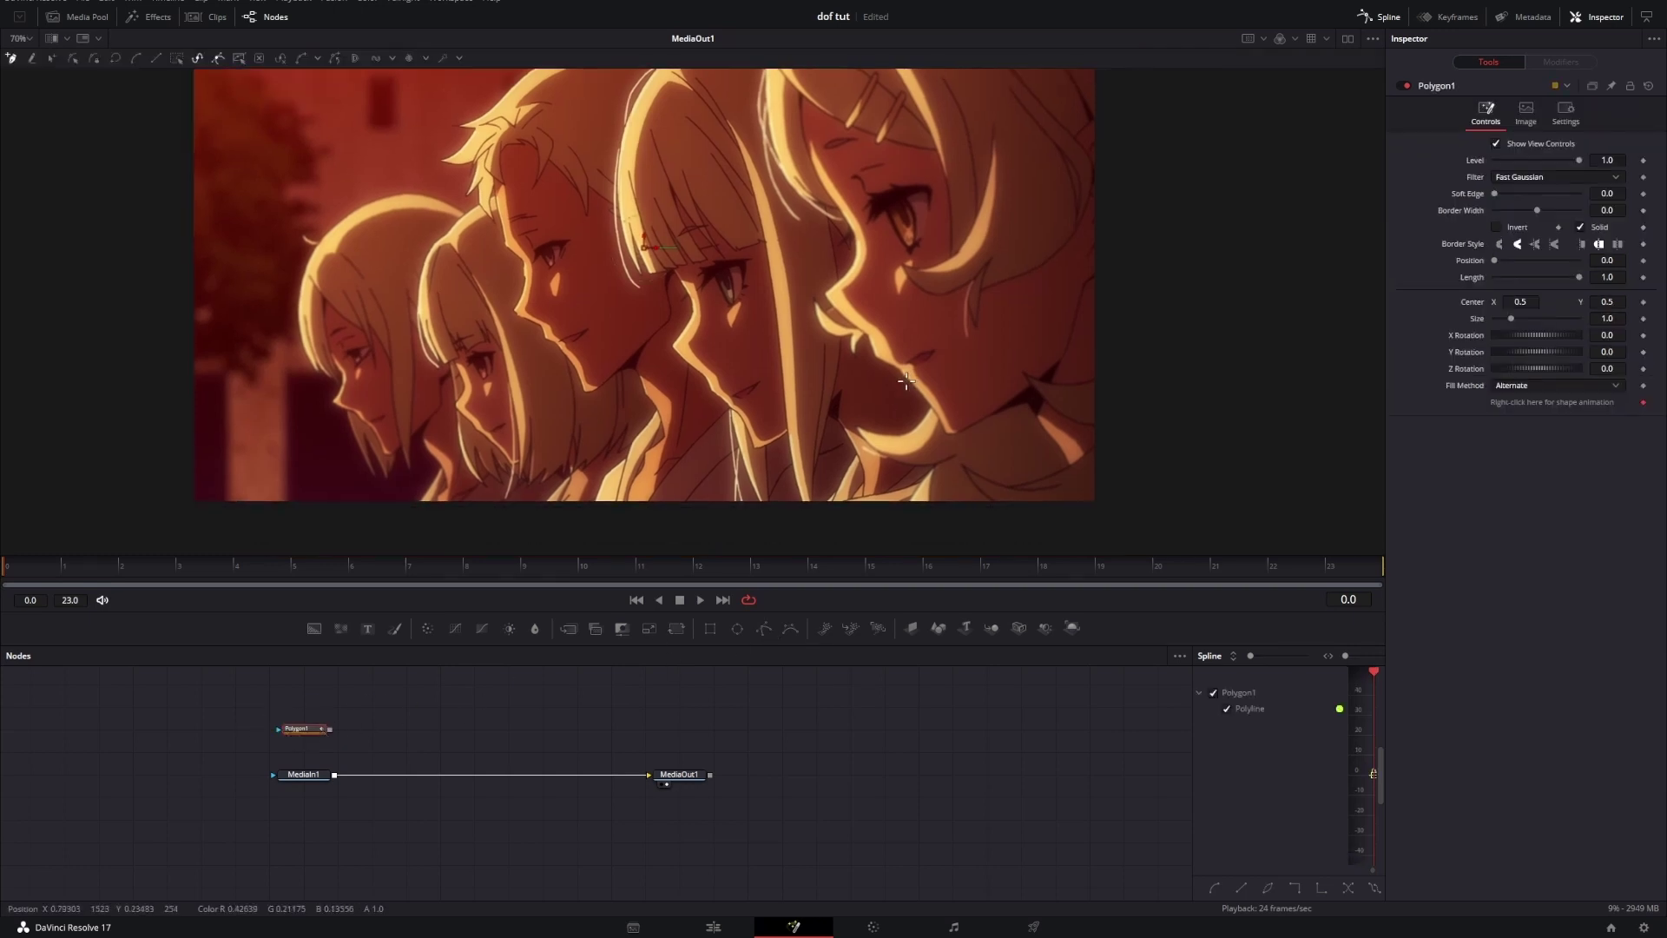
{"action": "left_click_drag", "start_coordinate": [776, 362], "coordinate": [807, 398]}
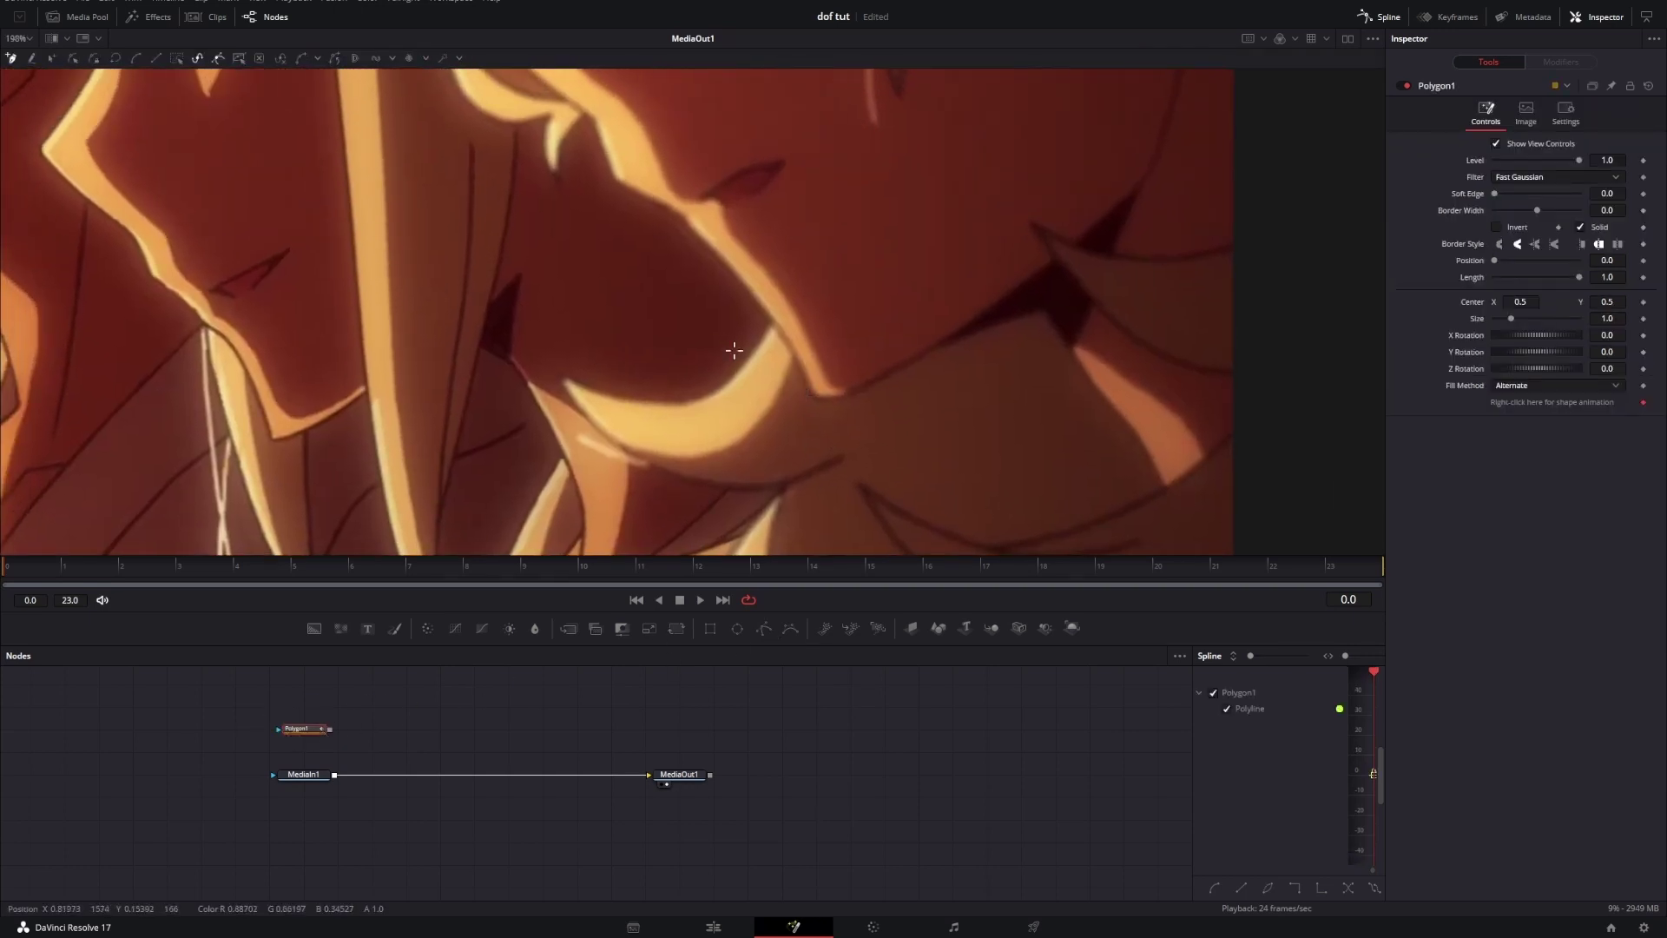
{"action": "left_click_drag", "start_coordinate": [688, 339], "coordinate": [696, 276]}
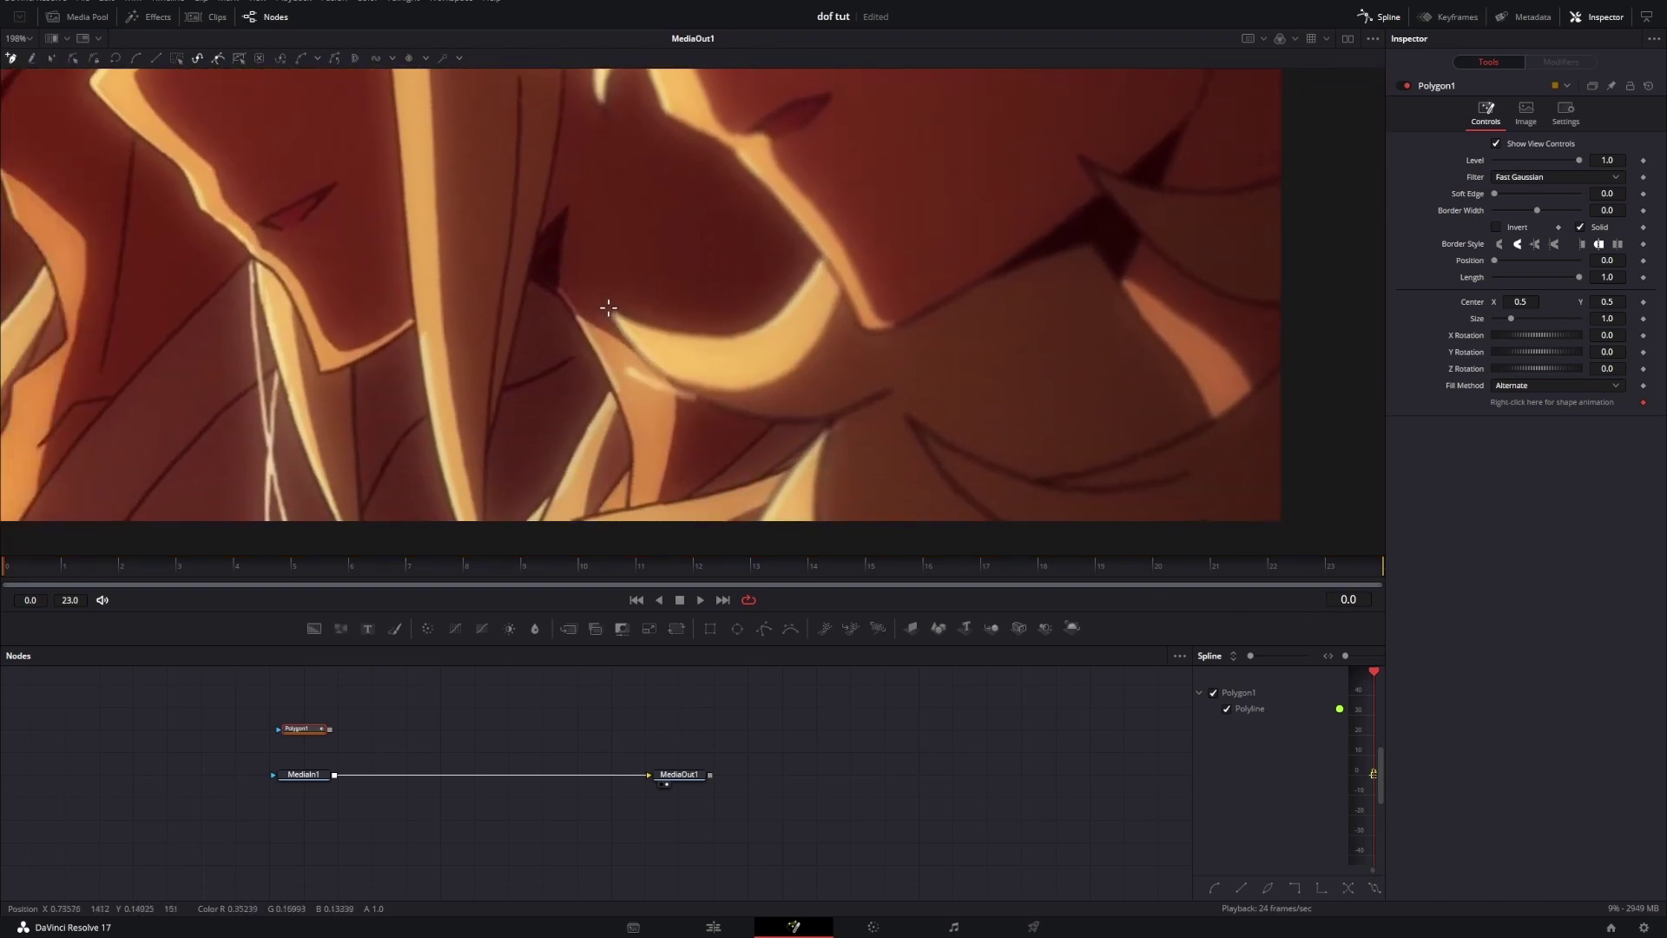
{"action": "scroll", "coordinate": [607, 307], "scroll_direction": "down", "scroll_amount": 8}
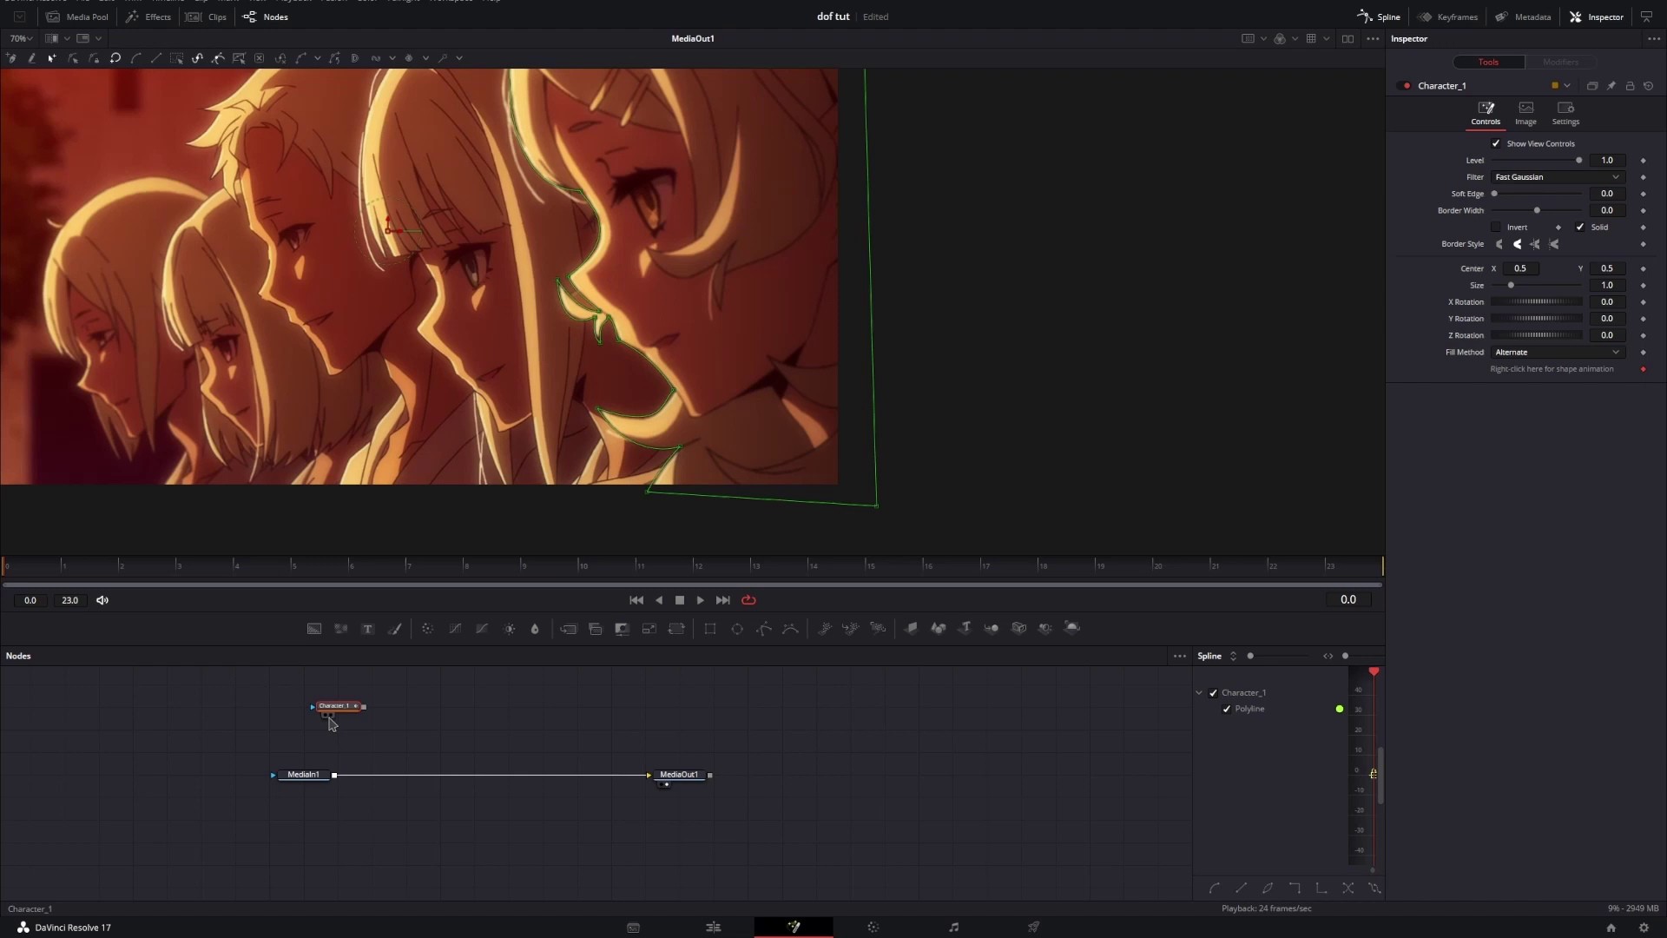
Step: Mask the other four characters with polygon nodes named Character_2 to Character_5, arranged in a row beside Character_1
{"action": "mouse_move", "coordinate": [347, 710]}
{"action": "left_mouse_down"}
{"action": "mouse_move", "coordinate": [282, 714]}
{"action": "mouse_move", "coordinate": [495, 713]}
{"action": "mouse_move", "coordinate": [650, 737]}
{"action": "mouse_move", "coordinate": [617, 713]}
{"action": "mouse_move", "coordinate": [668, 747]}
{"action": "mouse_move", "coordinate": [355, 741]}
{"action": "left_mouse_up"}
{"action": "left_click", "coordinate": [670, 721]}
{"action": "scroll", "coordinate": [670, 721], "scroll_direction": "up", "scroll_amount": 3}
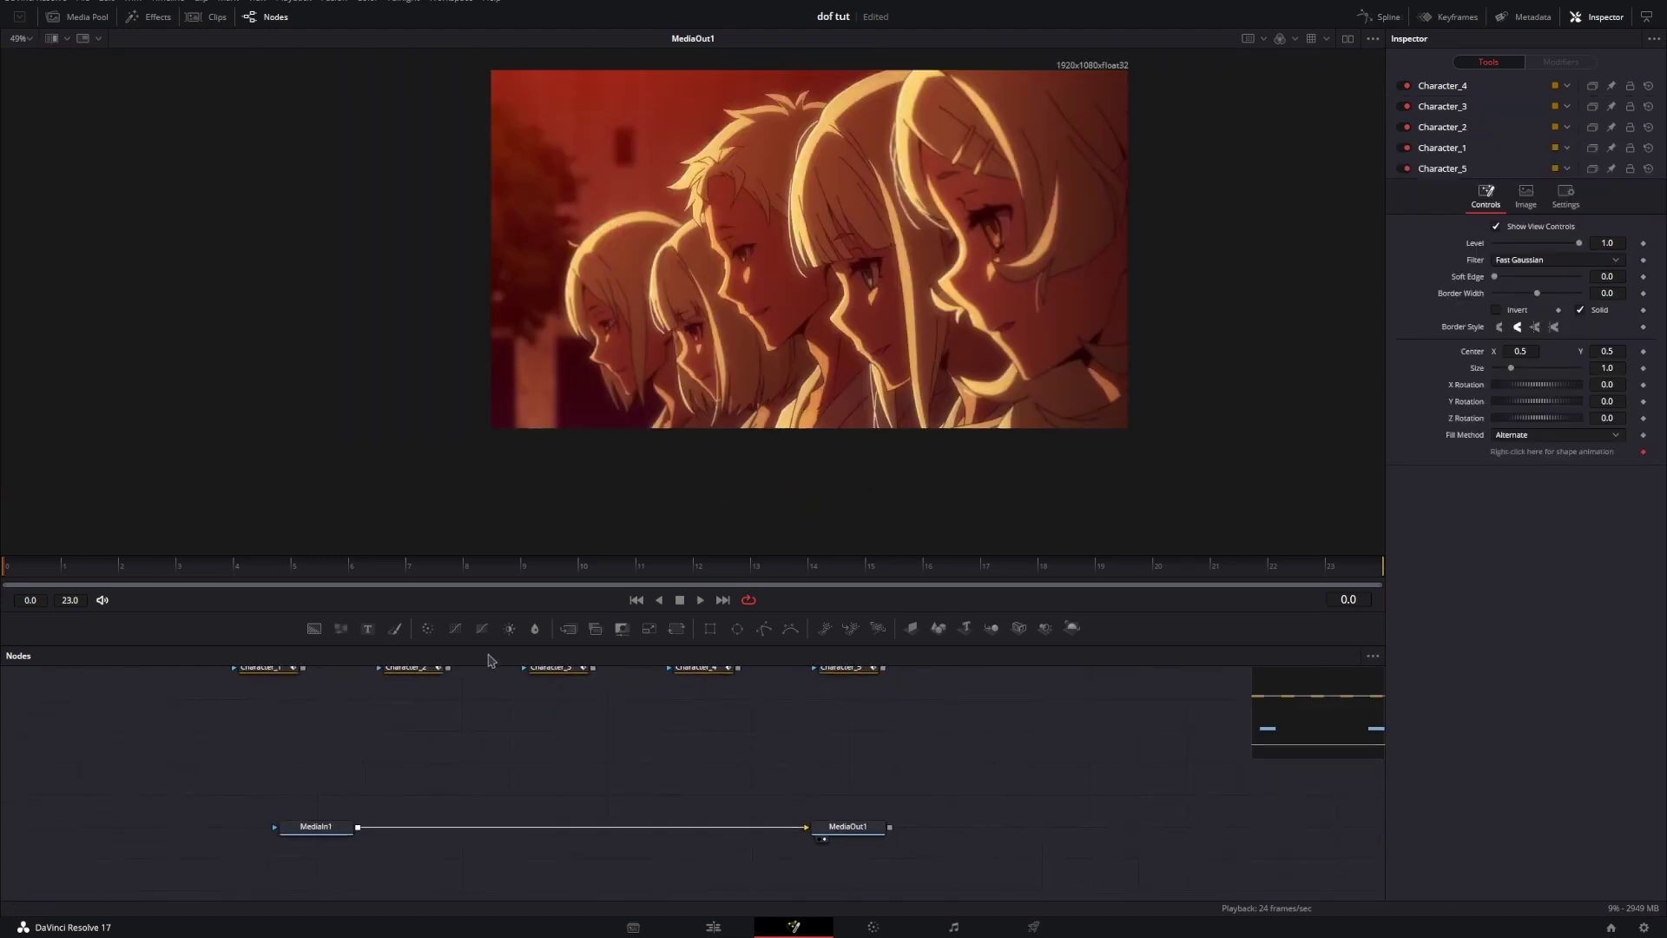
Step: Add a Background node above MediaIn1 and display the Character_1 mask in the viewer
{"action": "left_click_drag", "start_coordinate": [492, 644], "coordinate": [498, 600]}
{"action": "left_click_drag", "start_coordinate": [730, 340], "coordinate": [570, 424]}
{"action": "scroll", "coordinate": [554, 440], "scroll_direction": "up", "scroll_amount": 2}
{"action": "left_click", "coordinate": [314, 582]}
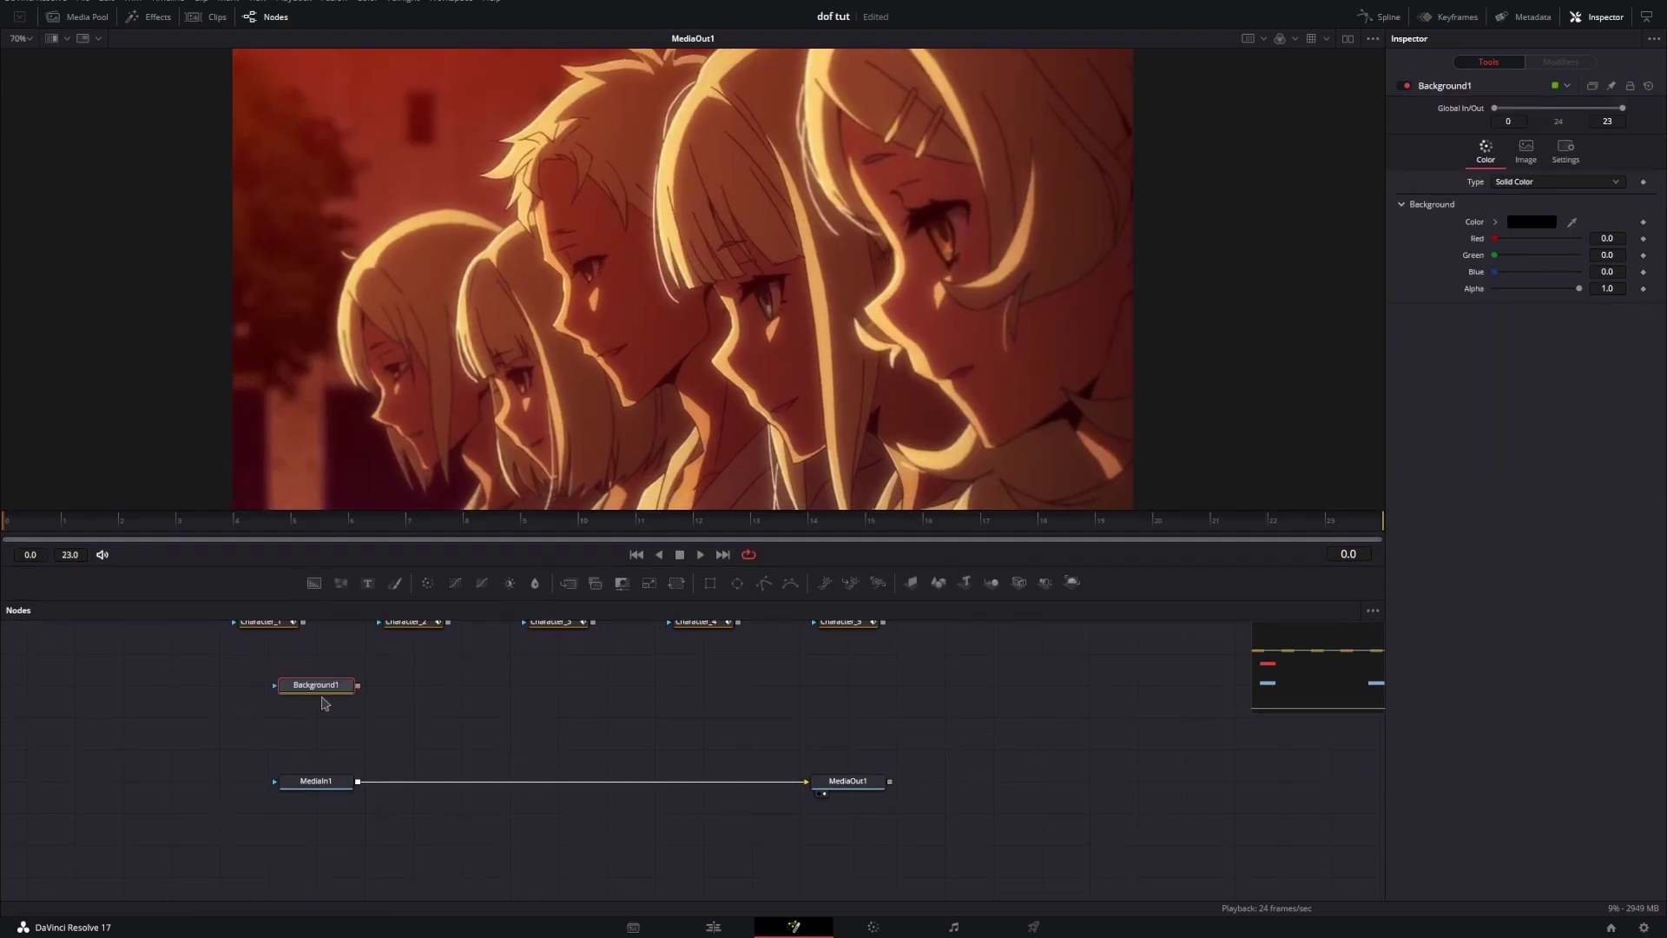
{"action": "left_click_drag", "start_coordinate": [287, 632], "coordinate": [470, 675]}
{"action": "left_click", "coordinate": [470, 672]}
{"action": "key", "text": "1"}
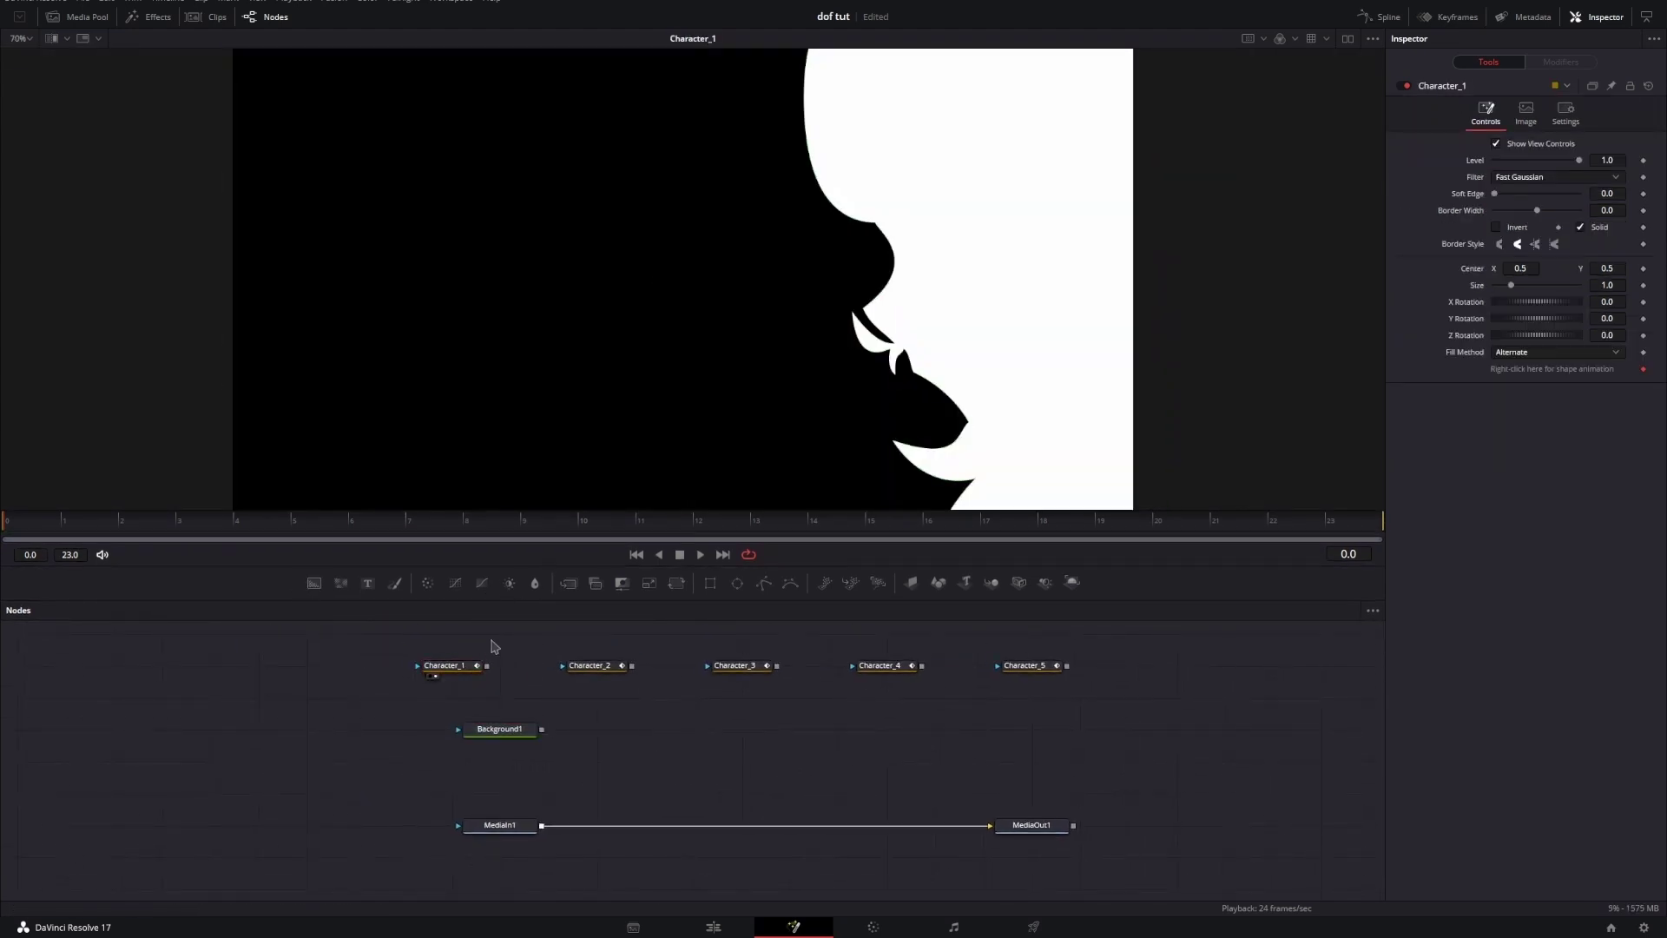
Step: Apply Character_1 as the mask of Background1, view the result, and align Background1 beneath Character_1
{"action": "left_click_drag", "start_coordinate": [487, 665], "coordinate": [521, 735]}
{"action": "left_click", "coordinate": [524, 731]}
{"action": "key", "text": "1"}
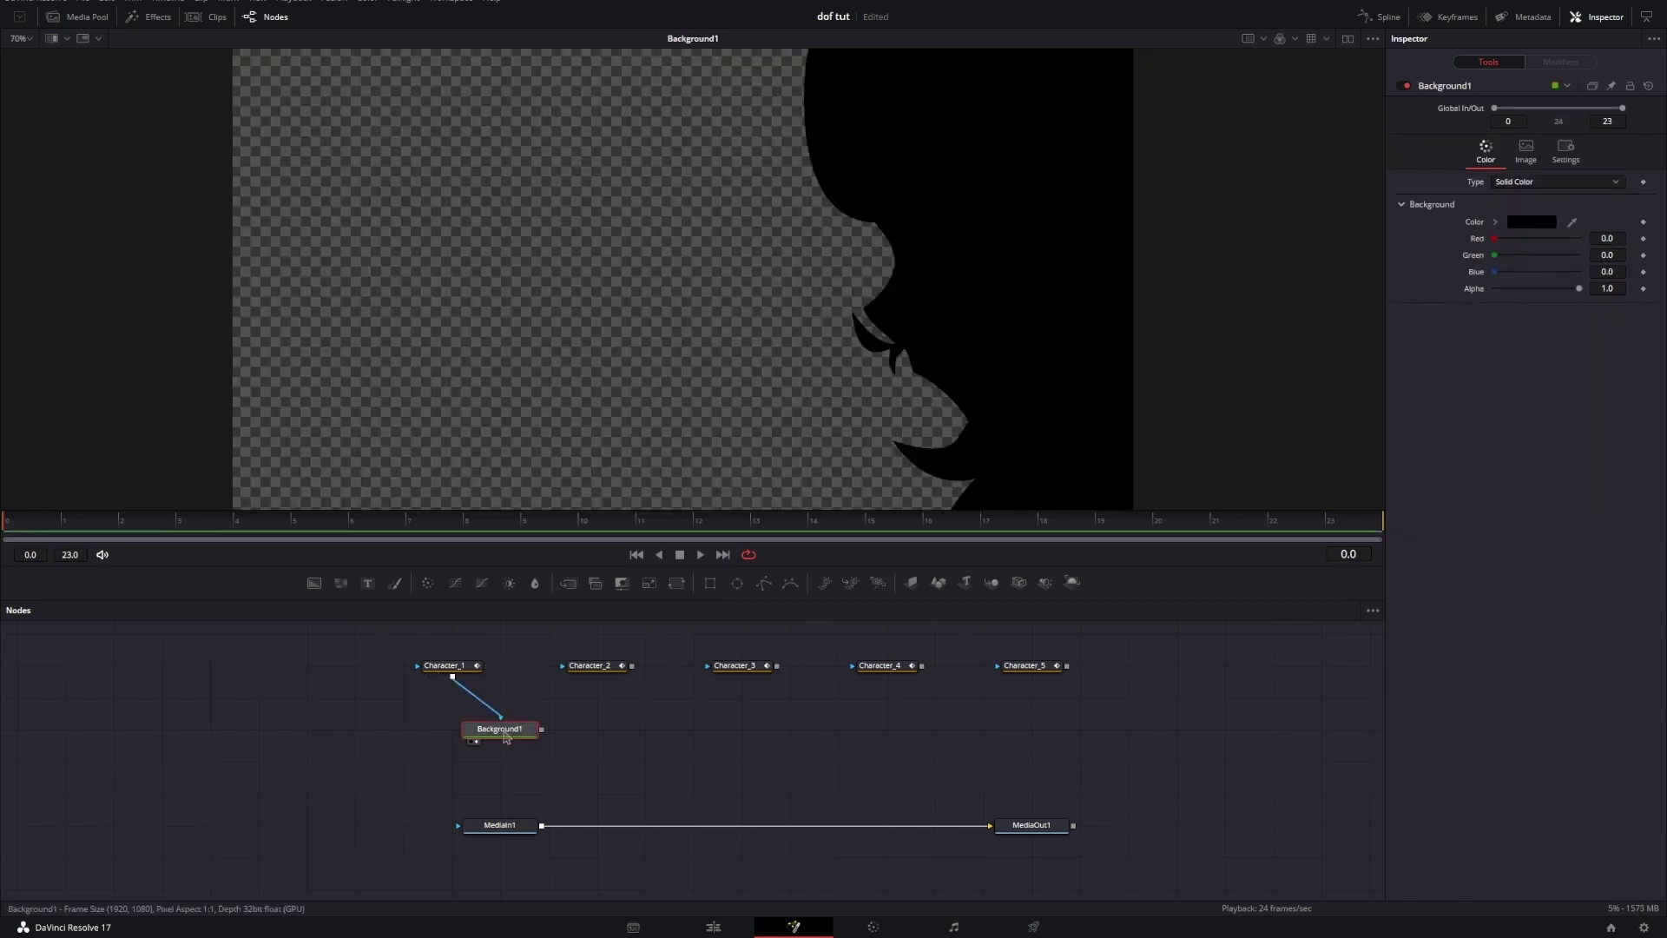
{"action": "left_click_drag", "start_coordinate": [513, 730], "coordinate": [465, 729]}
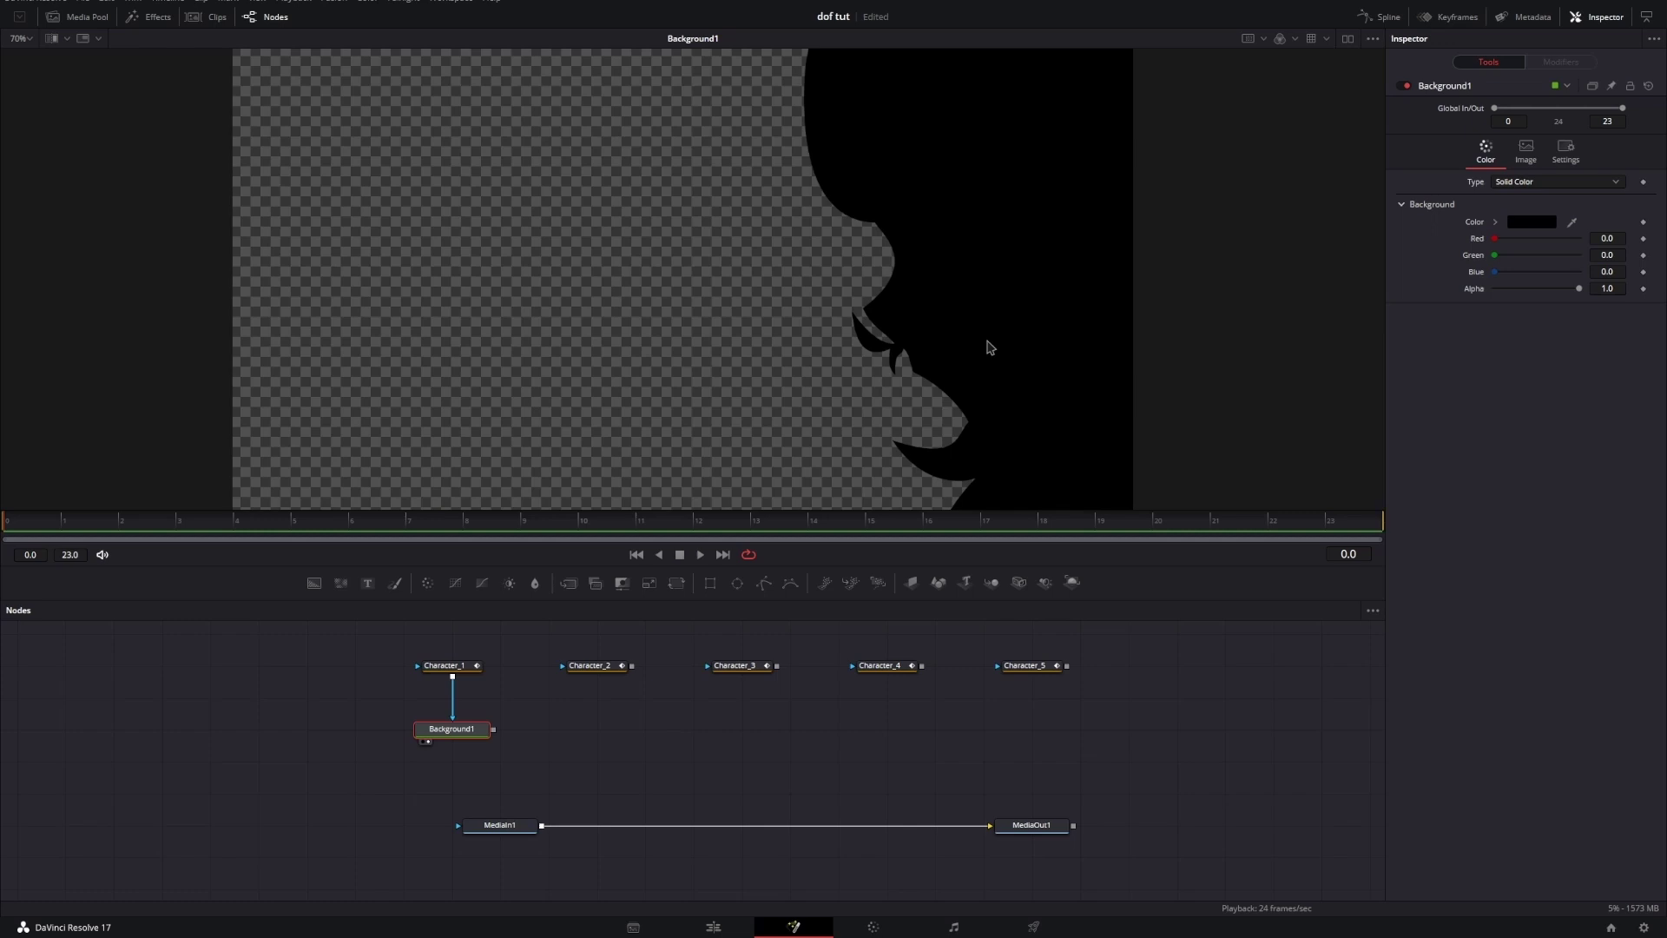
Step: Make Background1 white and add a second Background node beneath Character_2
{"action": "left_click", "coordinate": [971, 578]}
{"action": "left_click_drag", "start_coordinate": [558, 714], "coordinate": [717, 753]}
{"action": "left_click_drag", "start_coordinate": [314, 582], "coordinate": [757, 771]}
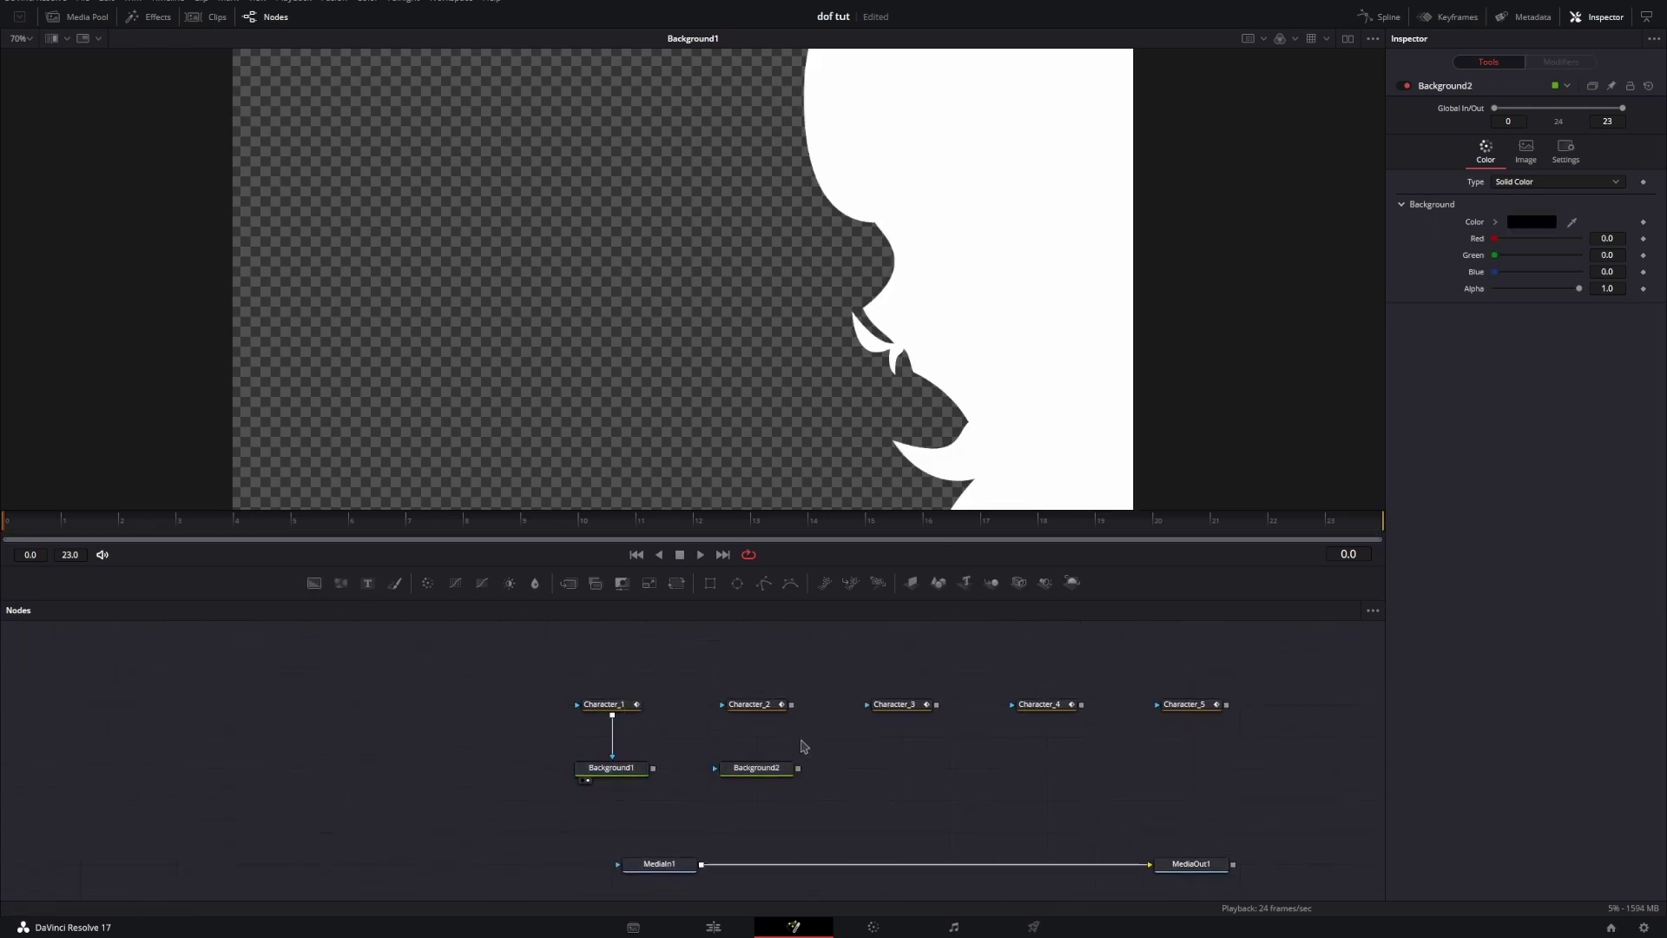
Step: Add a MultiMerge node between the Background nodes and the MediaIn1–MediaOut1 row
{"action": "left_click_drag", "start_coordinate": [660, 825], "coordinate": [1068, 825]}
{"action": "left_click_drag", "start_coordinate": [1082, 805], "coordinate": [991, 866]}
{"action": "left_click", "coordinate": [988, 797]}
{"action": "left_click_drag", "start_coordinate": [767, 740], "coordinate": [700, 723]}
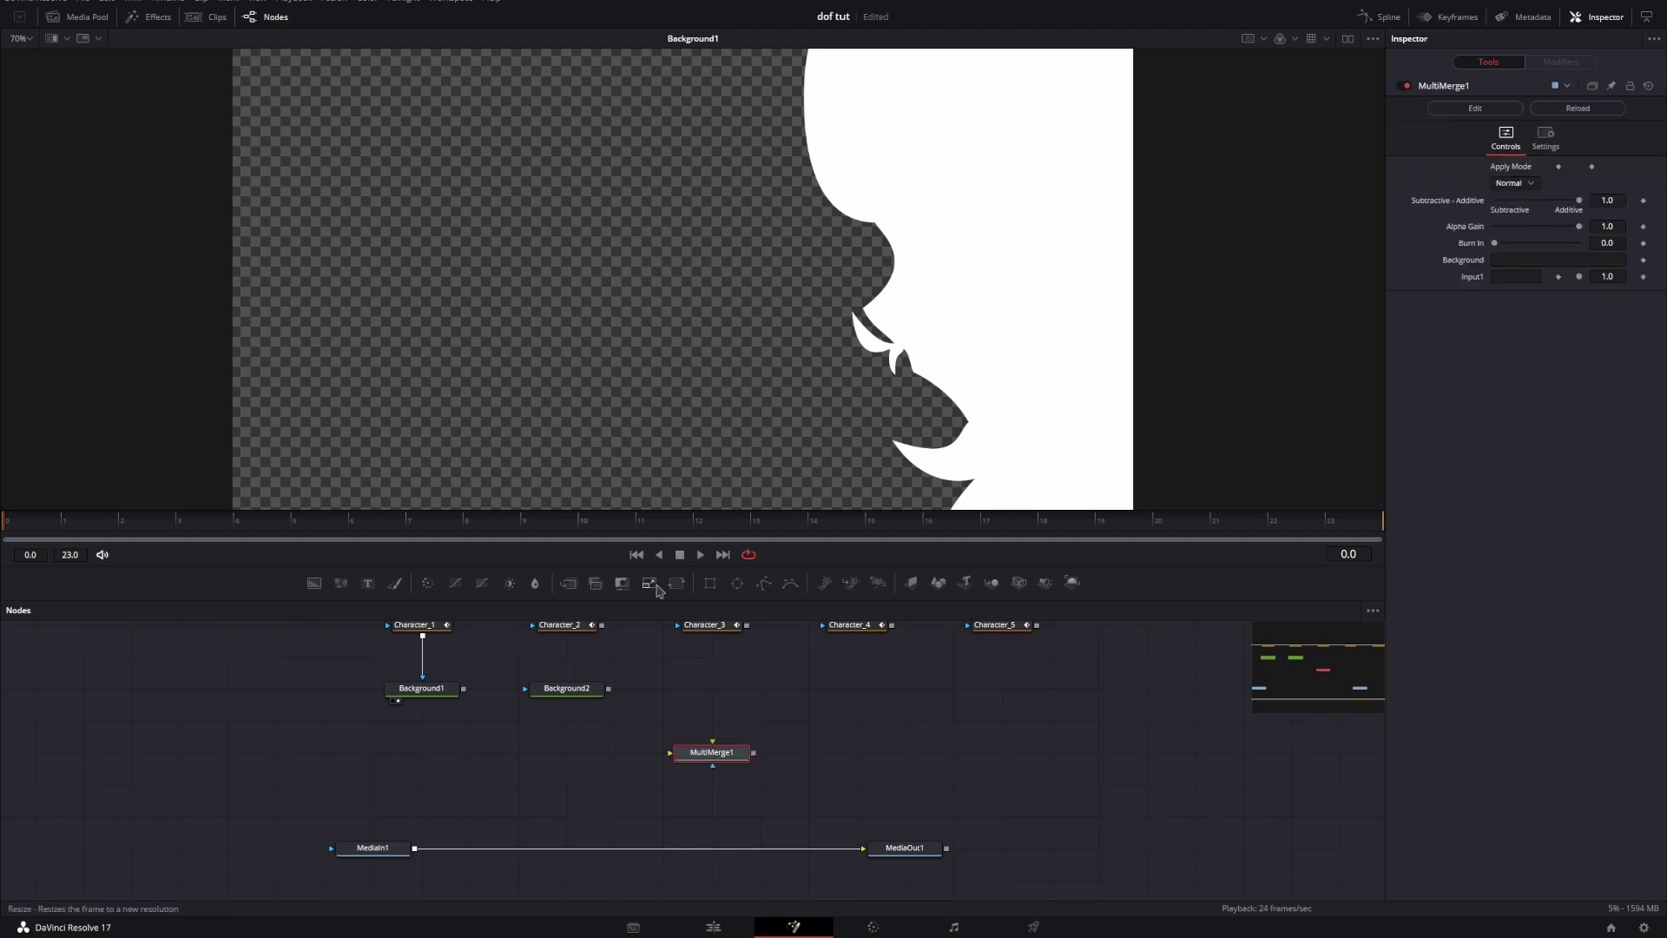
{"action": "left_click_drag", "start_coordinate": [694, 754], "coordinate": [608, 764]}
{"action": "left_click", "coordinate": [669, 714]}
Step: Add a Background node with alpha 0 as MultiMerge1's background input and connect Background1 to the merge
{"action": "left_click_drag", "start_coordinate": [317, 586], "coordinate": [608, 754]}
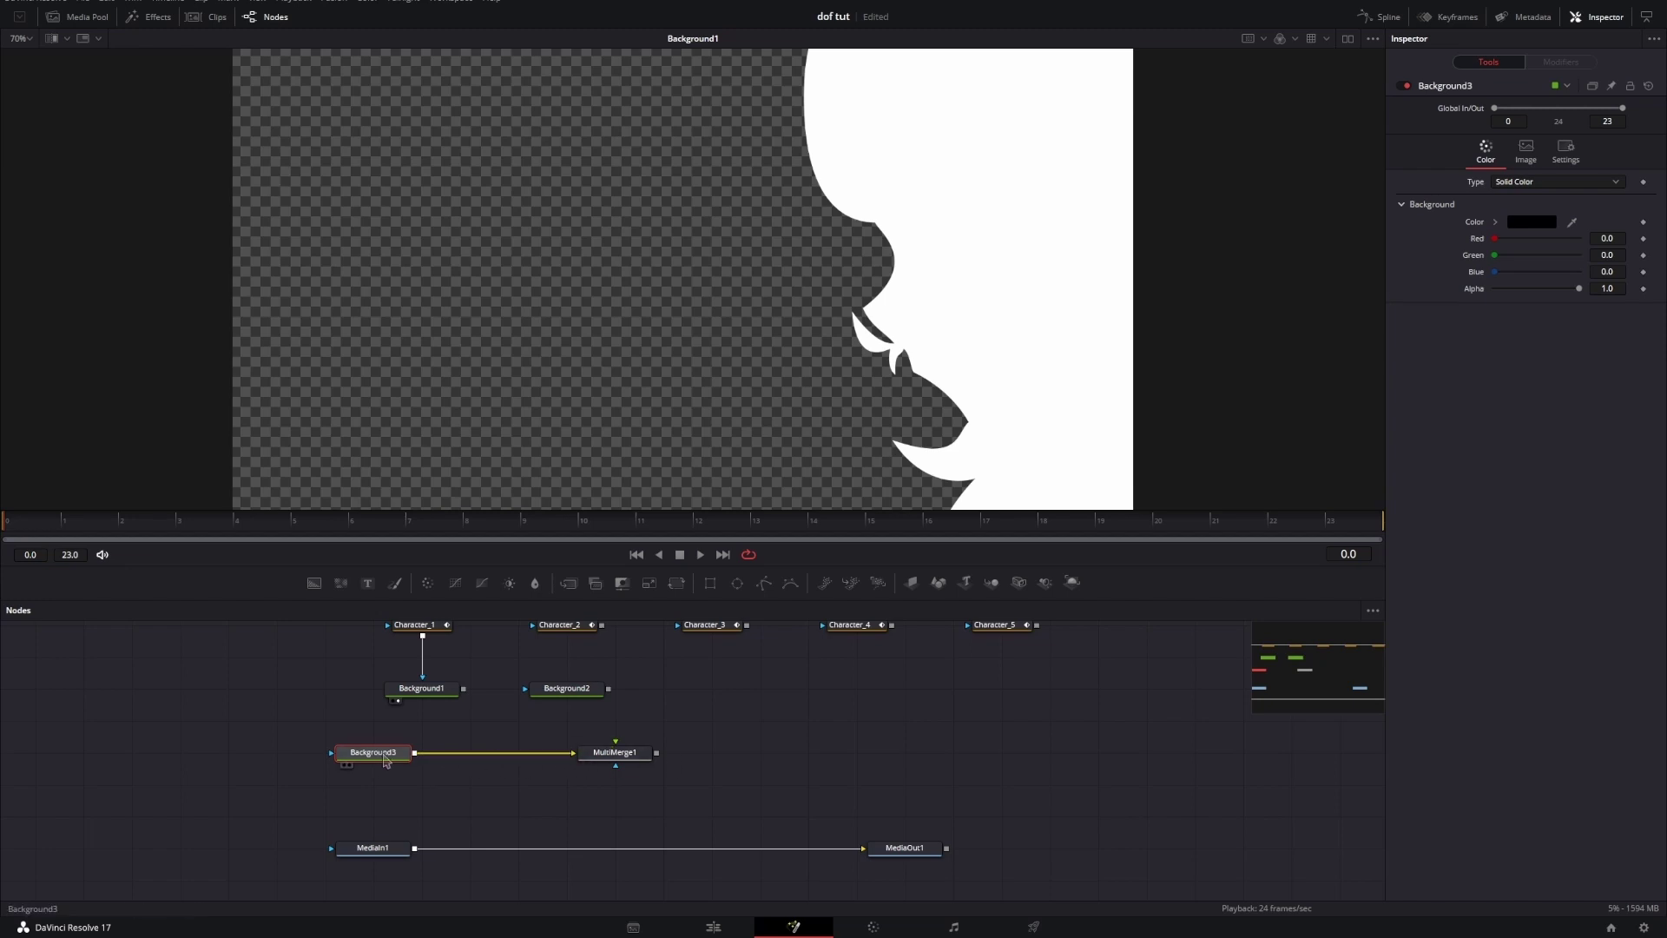
{"action": "left_click_drag", "start_coordinate": [1577, 289], "coordinate": [1496, 303]}
{"action": "left_click_drag", "start_coordinate": [383, 752], "coordinate": [432, 752]}
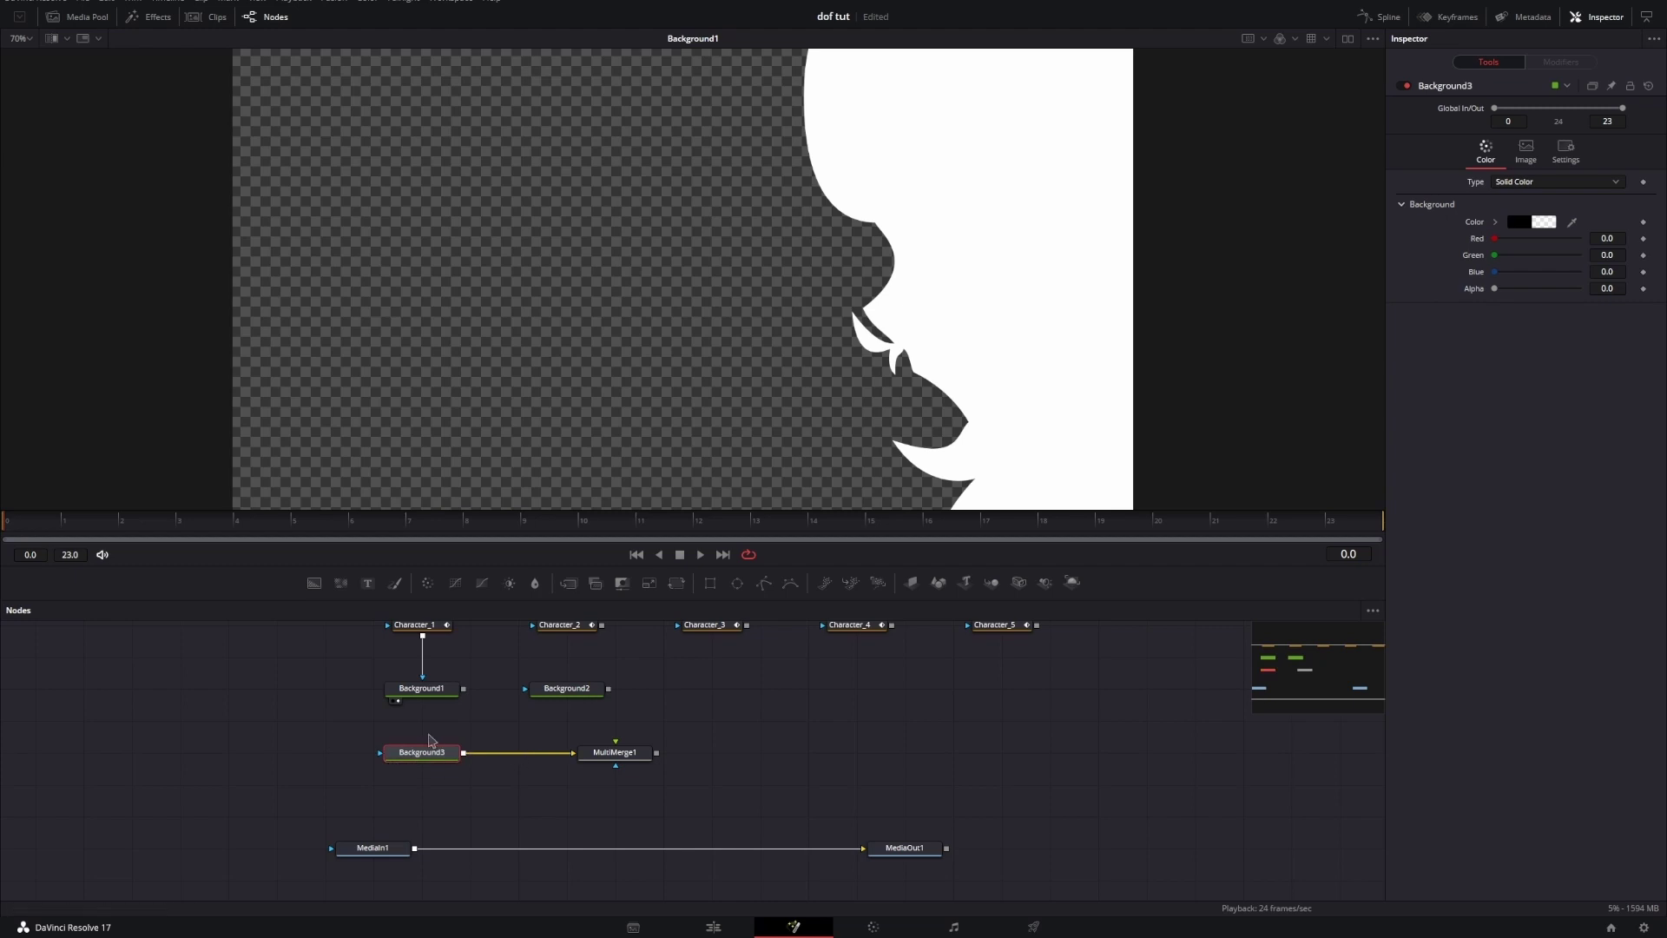
{"action": "left_click_drag", "start_coordinate": [464, 687], "coordinate": [617, 752]}
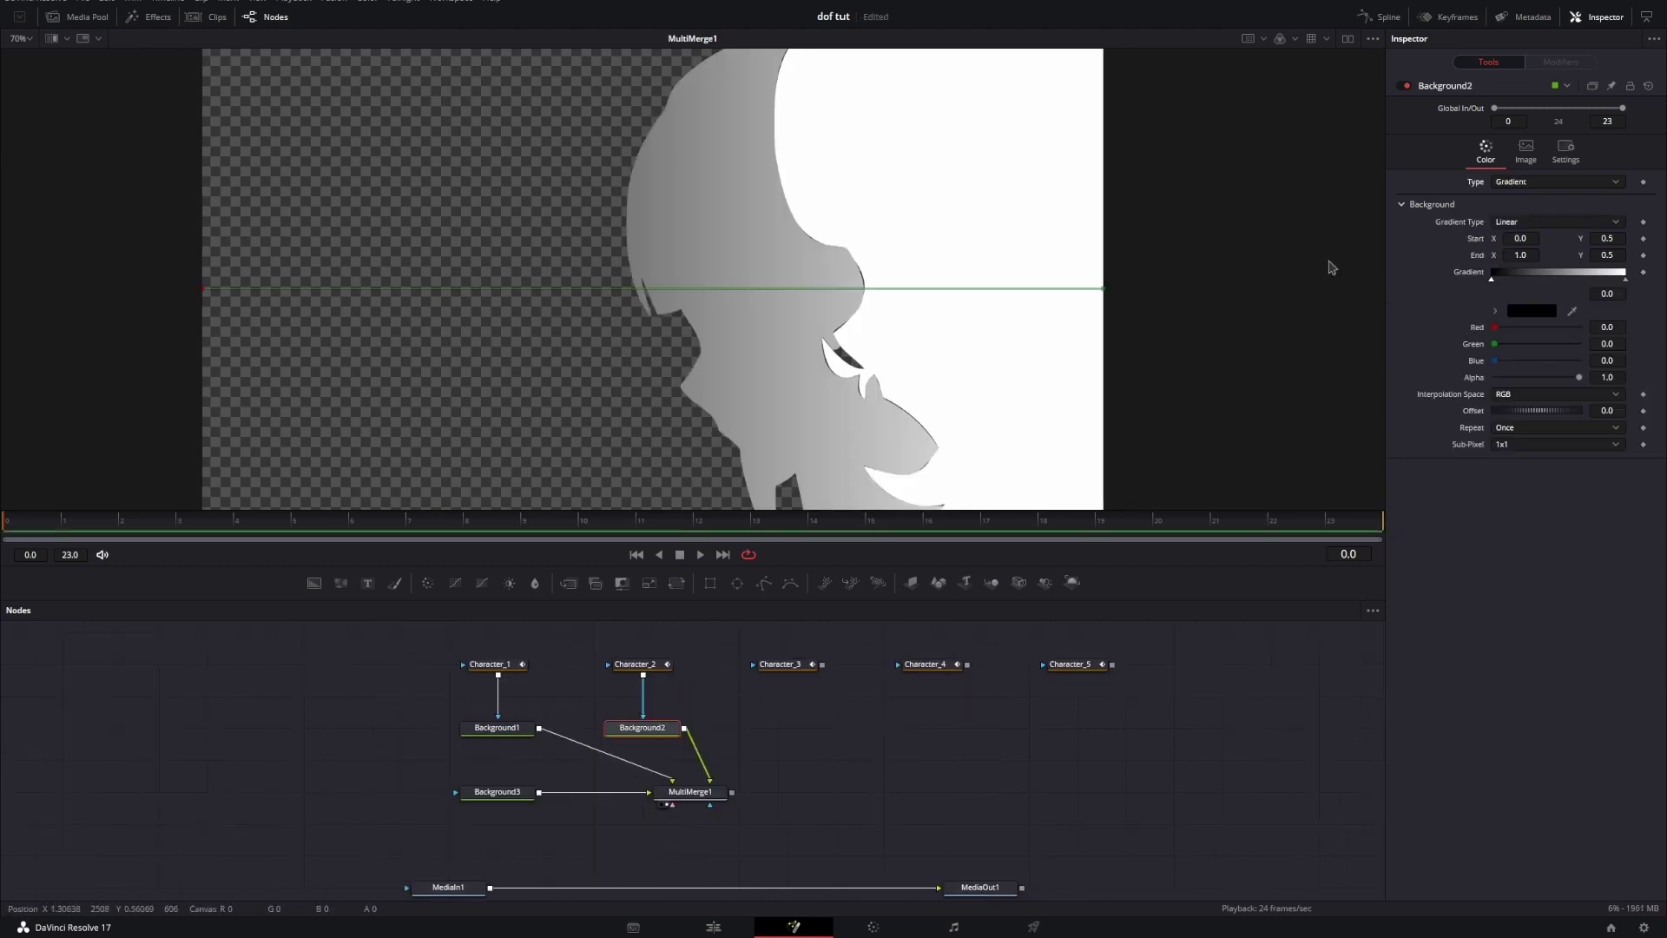
Step: Adjust Background2's linear gradient to start at about X -0.18, Y 0.49 and end at about X 0.93, Y 0.49
{"action": "scroll", "coordinate": [602, 364], "scroll_direction": "down", "scroll_amount": 2}
{"action": "scroll", "coordinate": [605, 374], "scroll_direction": "down", "scroll_amount": 1}
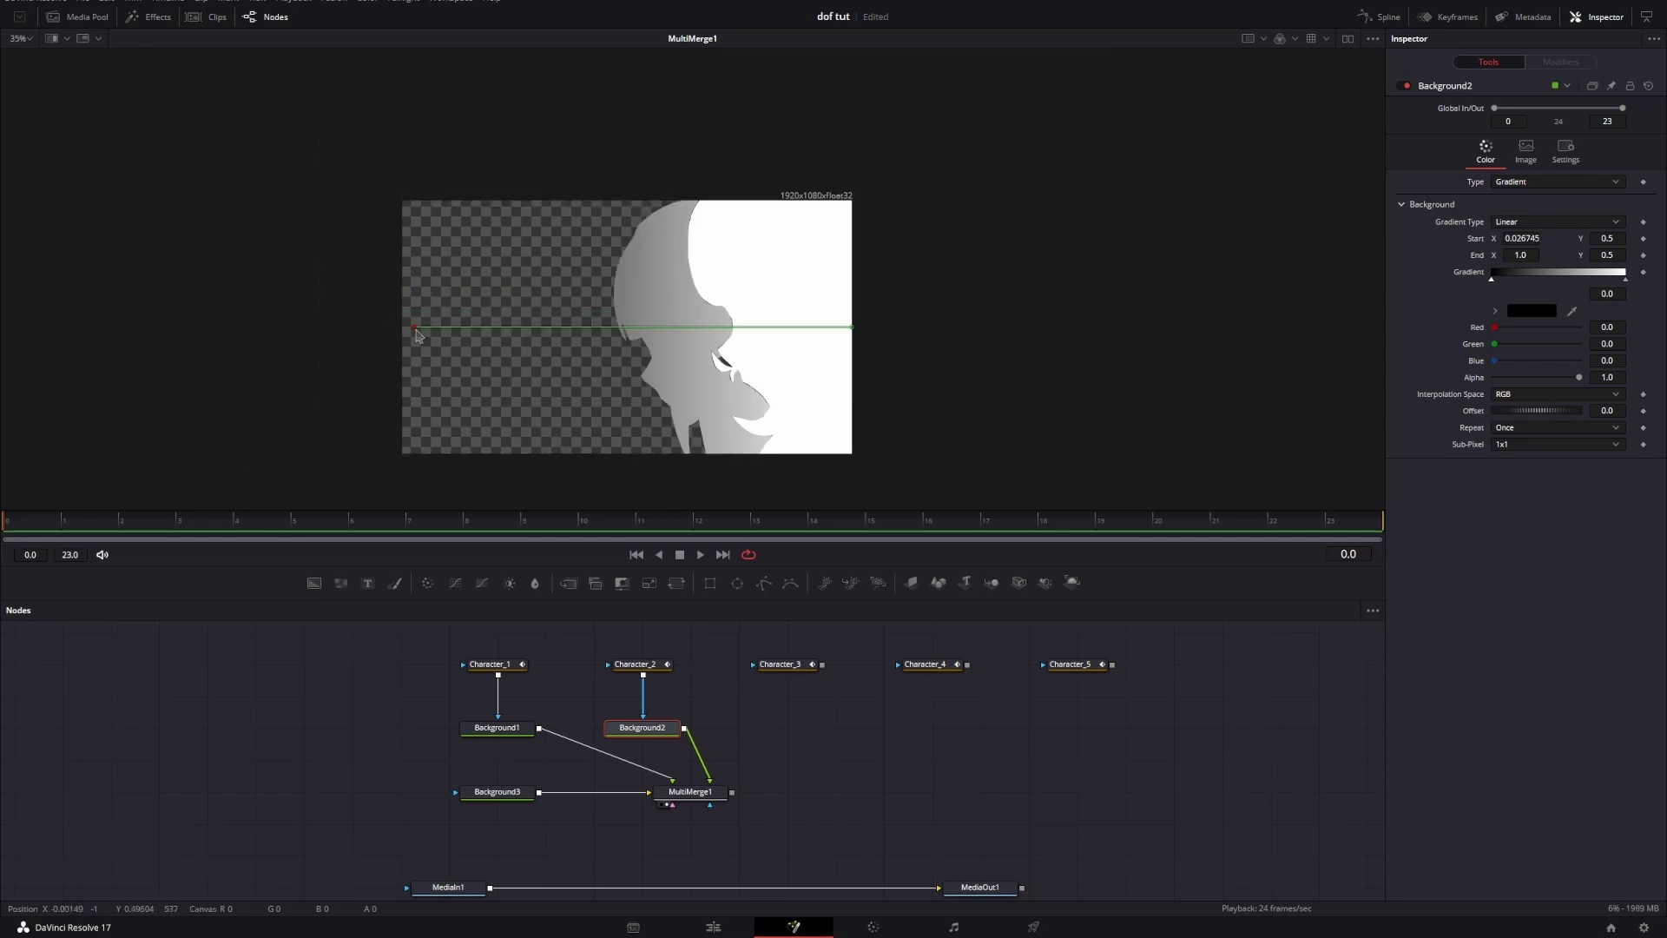
{"action": "left_click_drag", "start_coordinate": [416, 331], "coordinate": [321, 333]}
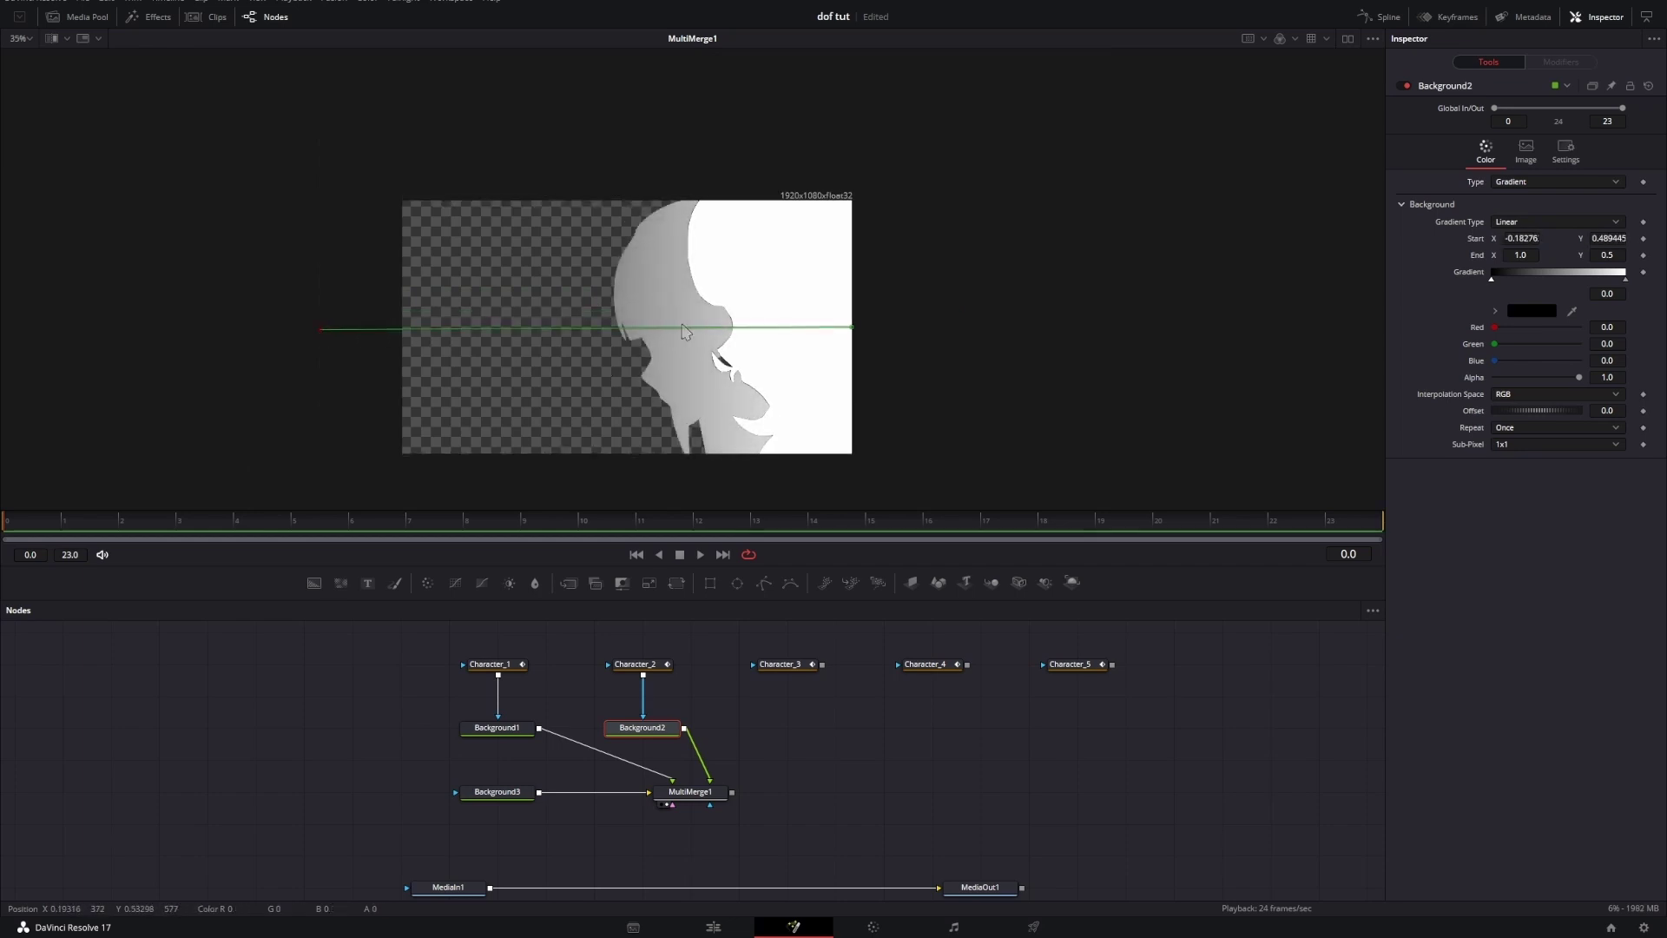
{"action": "left_click_drag", "start_coordinate": [857, 333], "coordinate": [820, 330]}
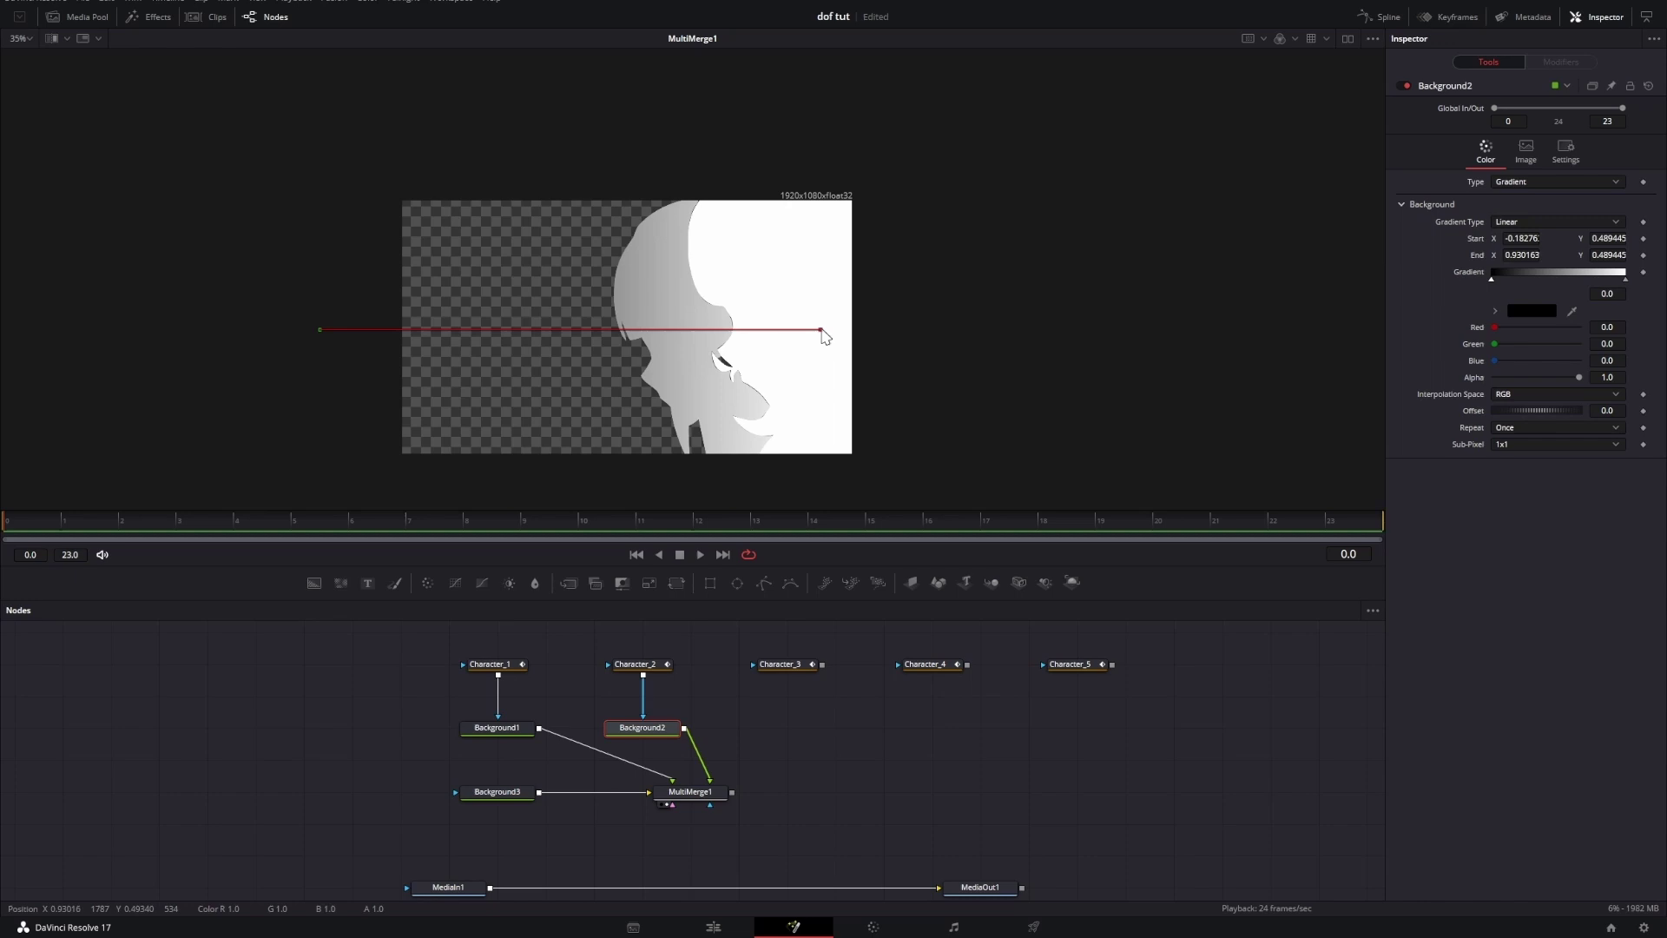
{"action": "scroll", "coordinate": [719, 366], "scroll_direction": "up", "scroll_amount": 2}
{"action": "scroll", "coordinate": [719, 372], "scroll_direction": "up", "scroll_amount": 1}
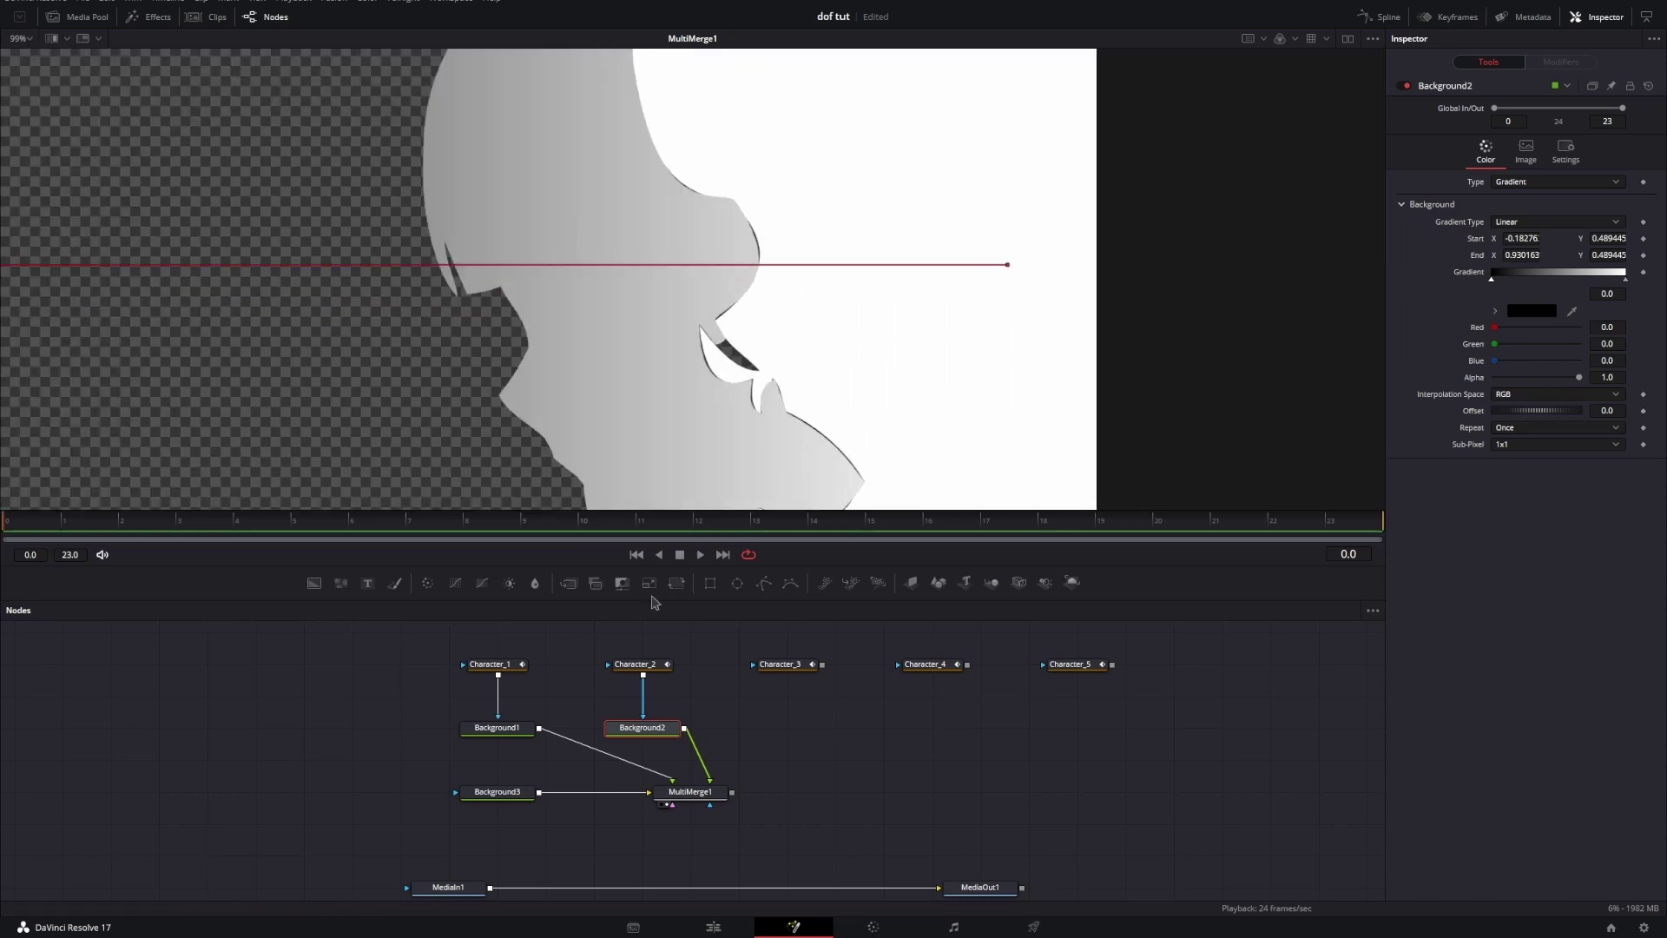
Step: Reshape the Character_2 mask to fill the transparent gap beside the foremost character's hair strand
{"action": "left_click", "coordinate": [755, 720]}
{"action": "scroll", "coordinate": [732, 337], "scroll_direction": "up", "scroll_amount": 2}
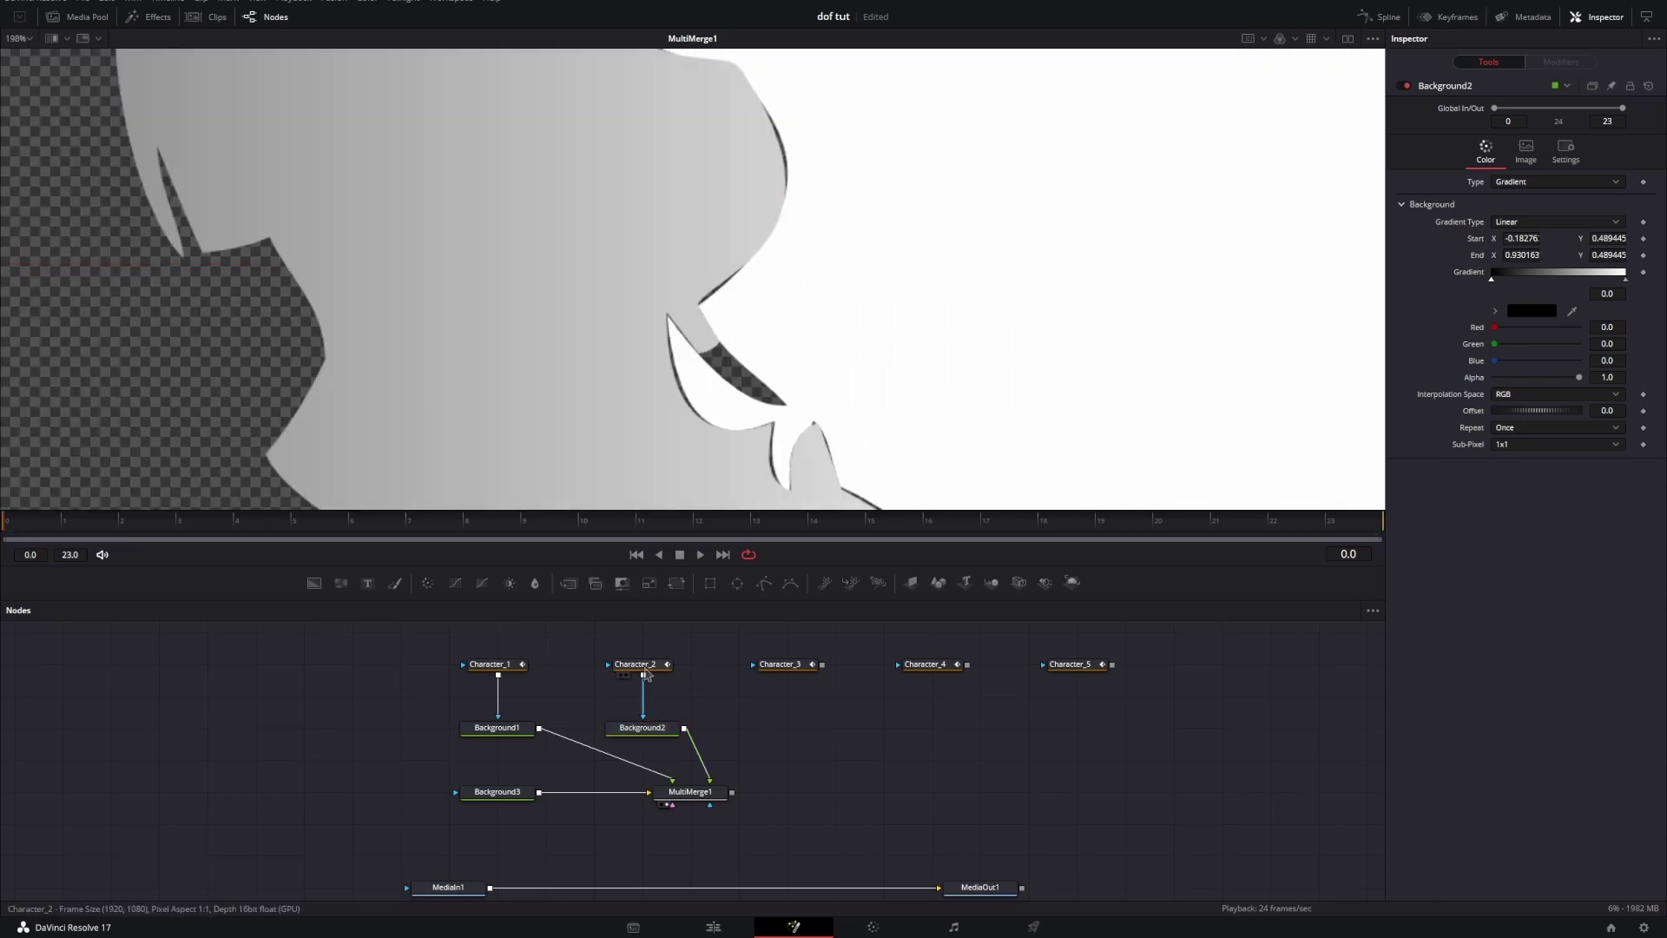
{"action": "left_click", "coordinate": [645, 668]}
{"action": "scroll", "coordinate": [723, 350], "scroll_direction": "up", "scroll_amount": 1}
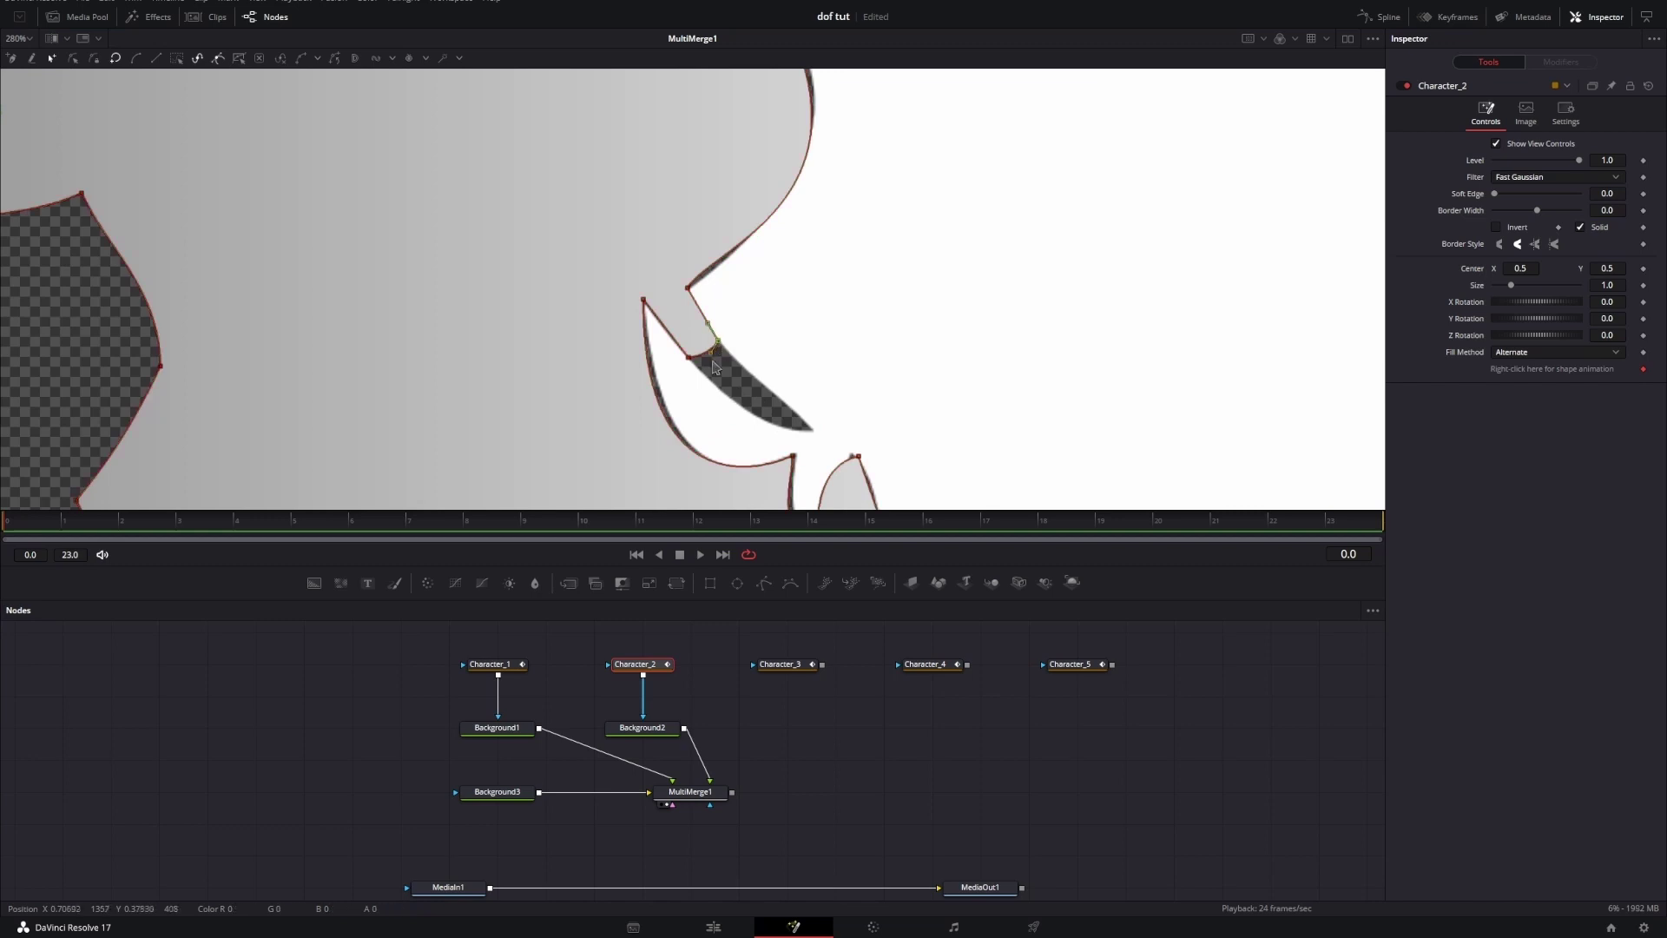
{"action": "left_click_drag", "start_coordinate": [716, 347], "coordinate": [813, 434]}
{"action": "scroll", "coordinate": [868, 419], "scroll_direction": "down", "scroll_amount": 1}
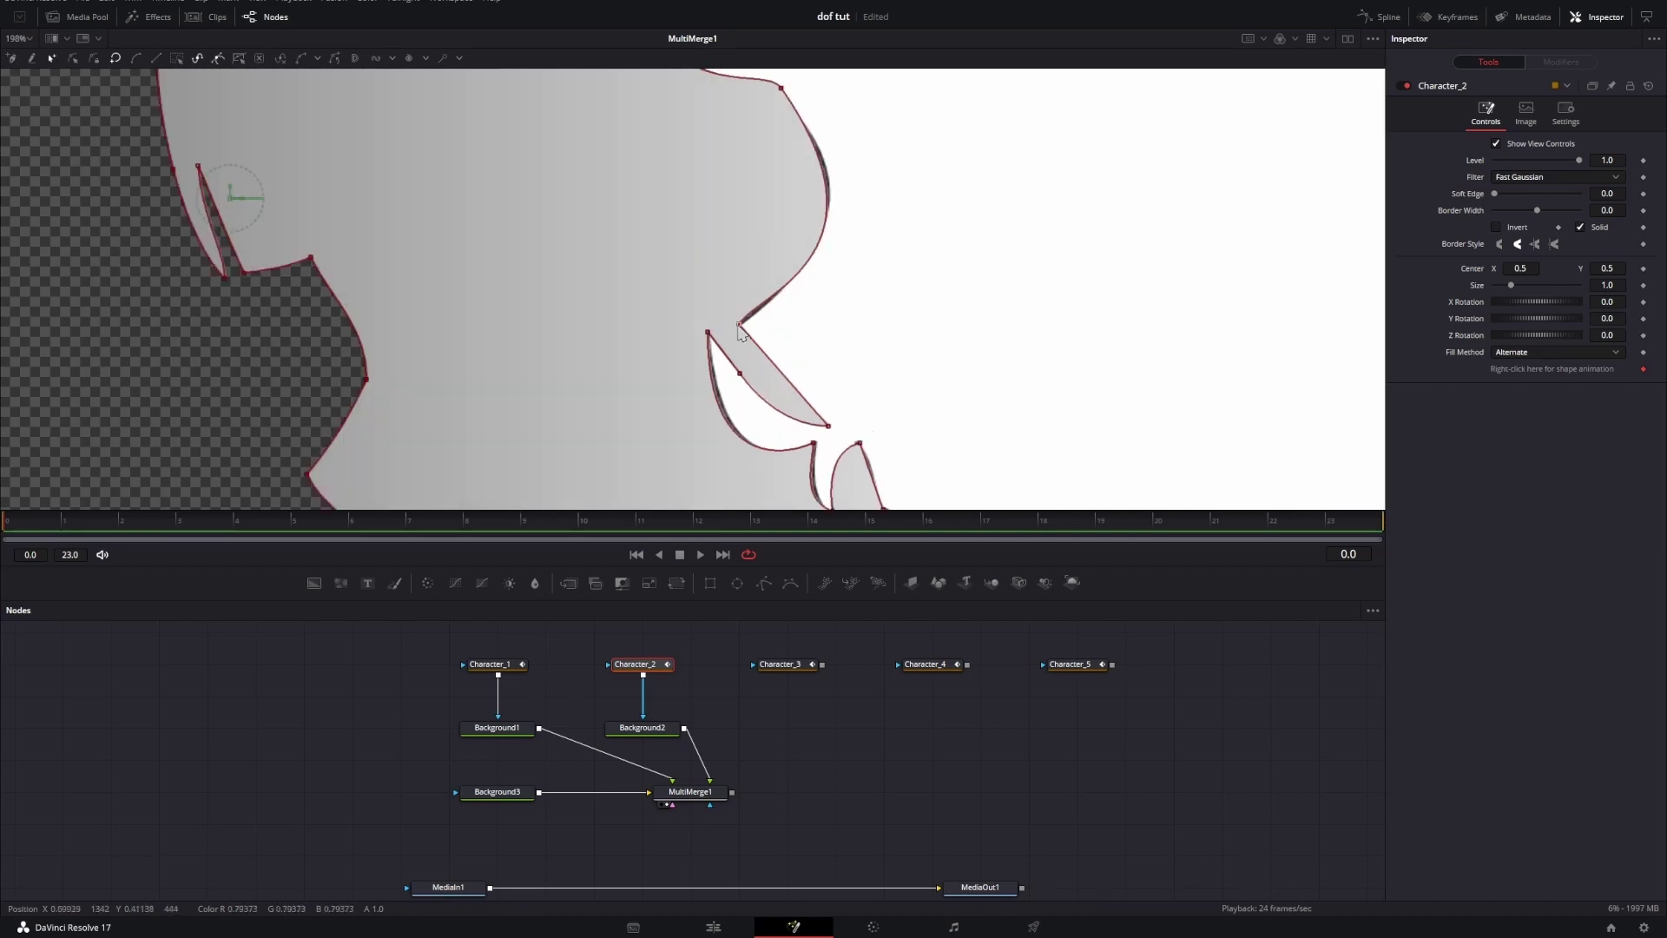
Step: Adjust the Character_2 mask points along the foremost character's hair and face edge to close the thin gaps
{"action": "left_click_drag", "start_coordinate": [739, 324], "coordinate": [749, 333]}
{"action": "left_click_drag", "start_coordinate": [939, 177], "coordinate": [907, 352]}
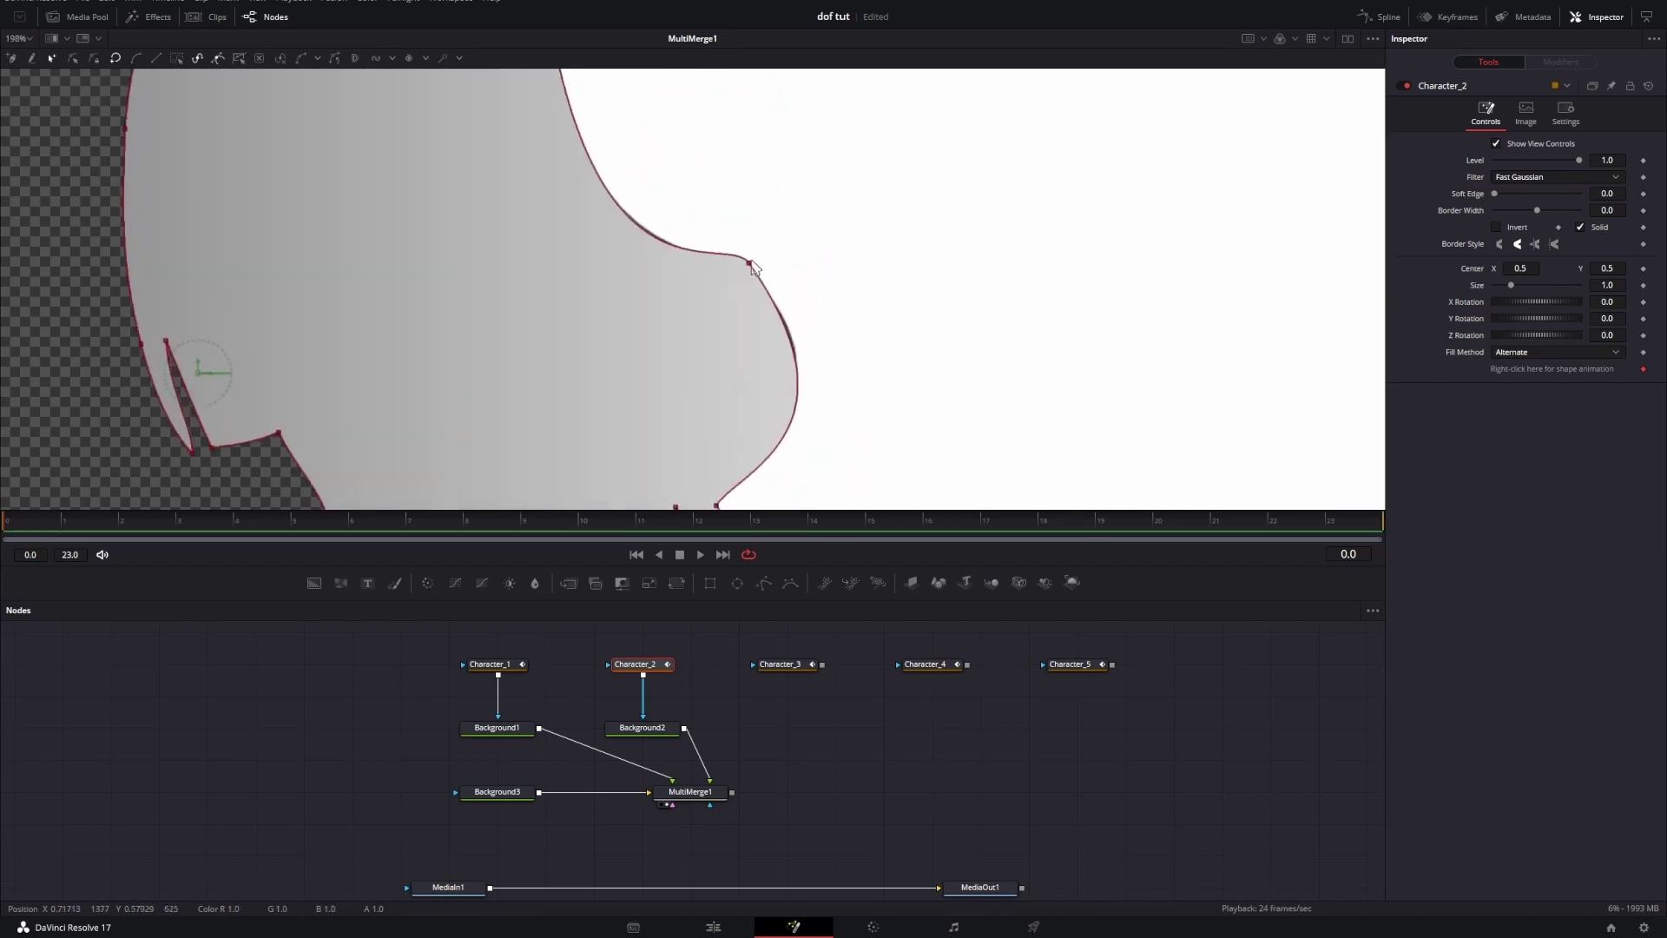
{"action": "left_click", "coordinate": [749, 262]}
{"action": "scroll", "coordinate": [863, 223], "scroll_direction": "down", "scroll_amount": 2}
{"action": "scroll", "coordinate": [903, 408], "scroll_direction": "up", "scroll_amount": 1}
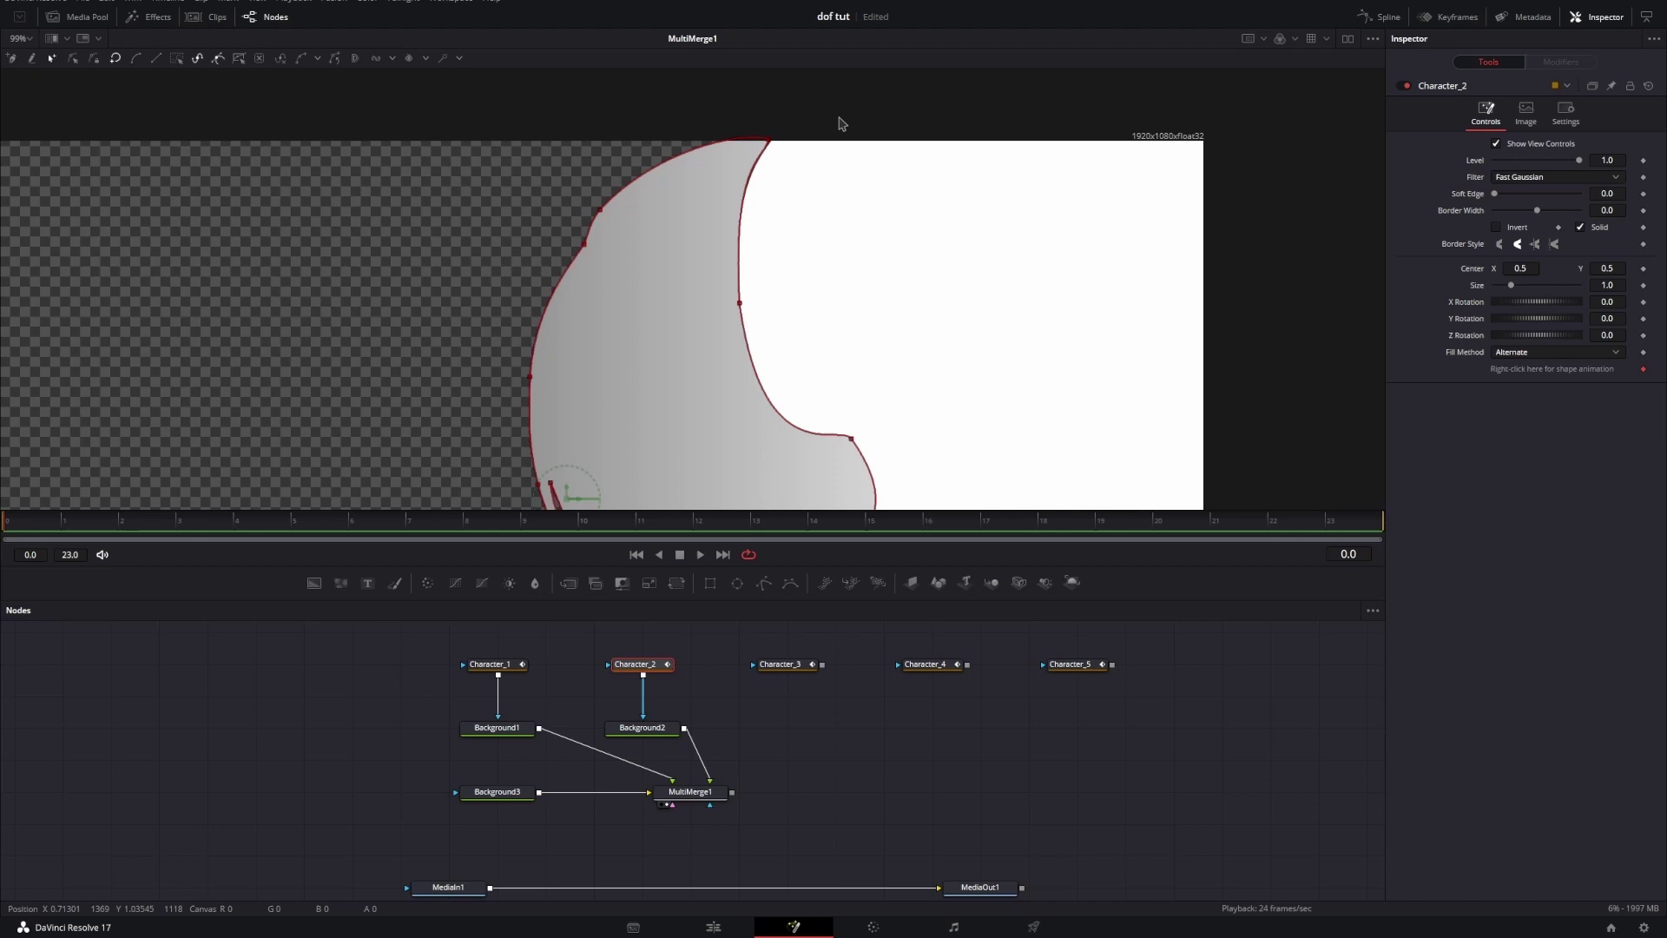
{"action": "left_click_drag", "start_coordinate": [841, 122], "coordinate": [697, 344]}
{"action": "scroll", "coordinate": [859, 269], "scroll_direction": "down", "scroll_amount": 1}
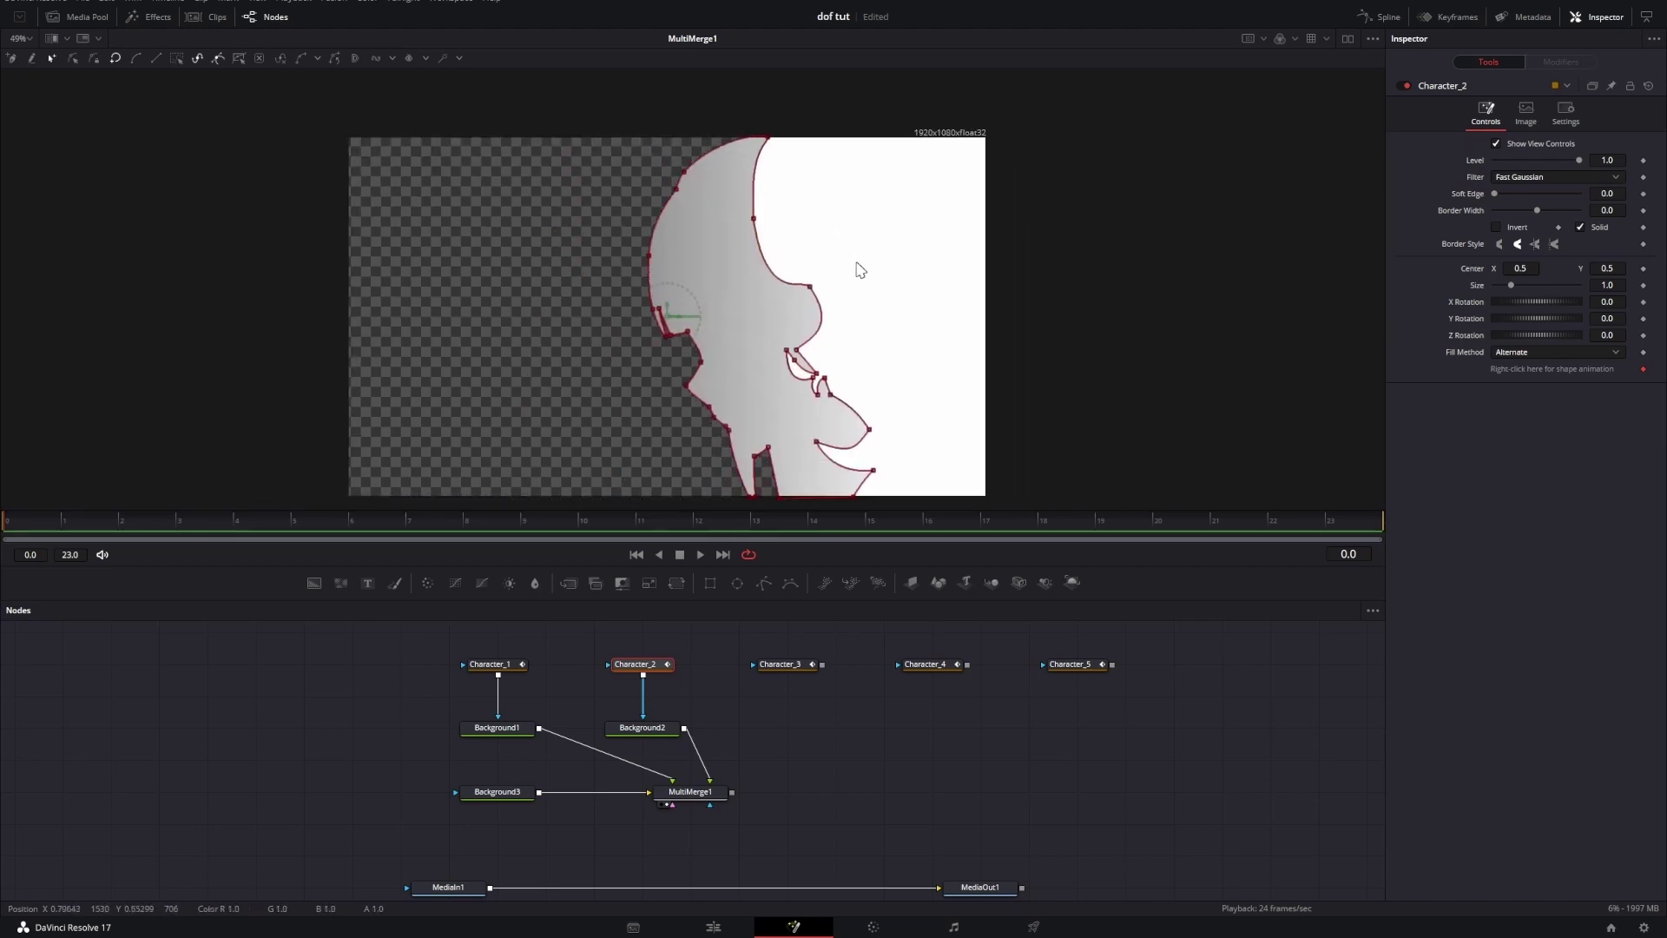
{"action": "scroll", "coordinate": [830, 304], "scroll_direction": "up", "scroll_amount": 1}
{"action": "left_click_drag", "start_coordinate": [784, 191], "coordinate": [666, 412]}
{"action": "left_click_drag", "start_coordinate": [681, 317], "coordinate": [696, 319]}
{"action": "left_click", "coordinate": [746, 324]}
{"action": "key", "text": "ctrl+z"}
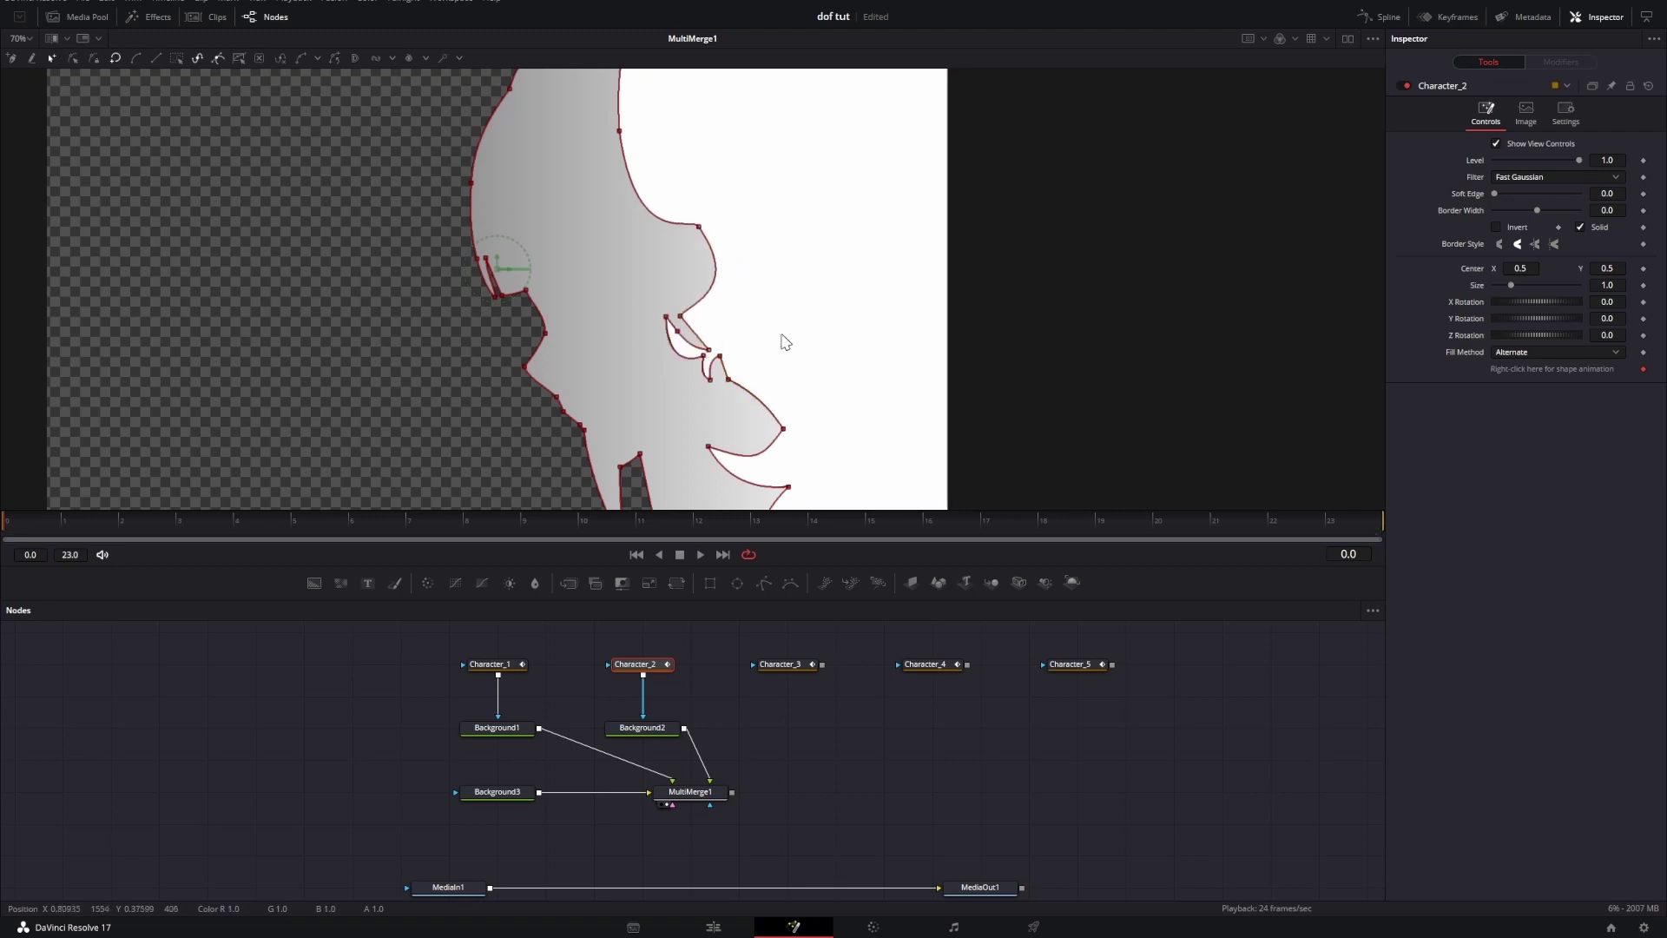
Step: Move the Character_2 mask point at the upper tip of the crescent opening inward to close the thin gap beside it
{"action": "scroll", "coordinate": [773, 347], "scroll_direction": "up", "scroll_amount": 1}
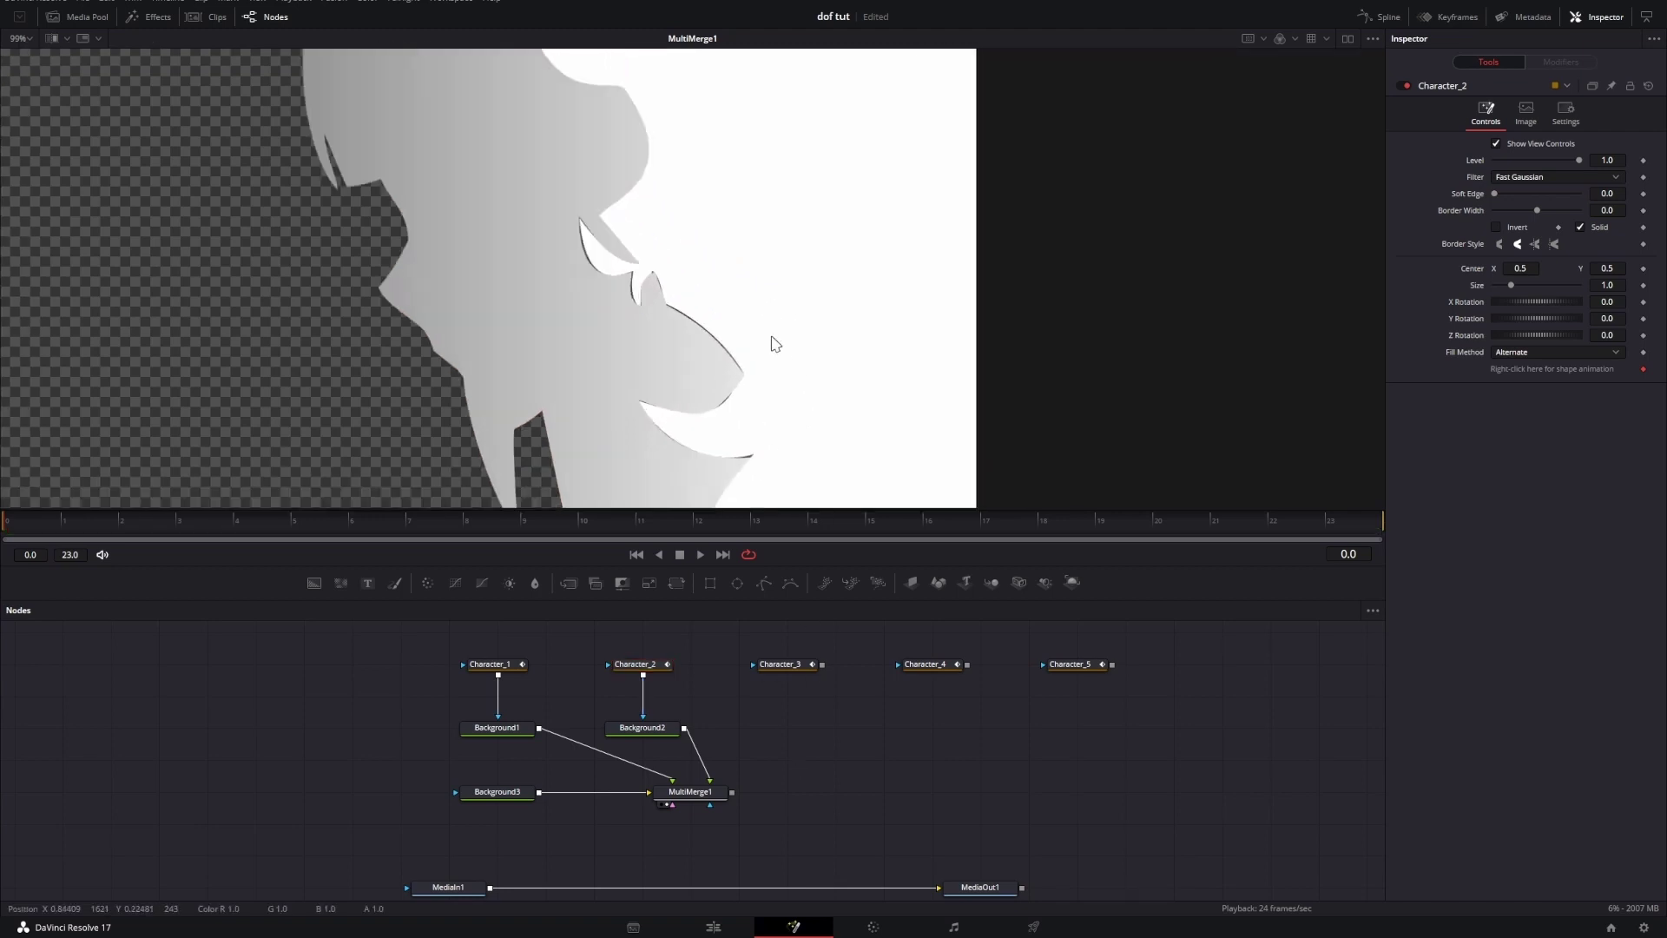
{"action": "scroll", "coordinate": [612, 347], "scroll_direction": "up", "scroll_amount": 2}
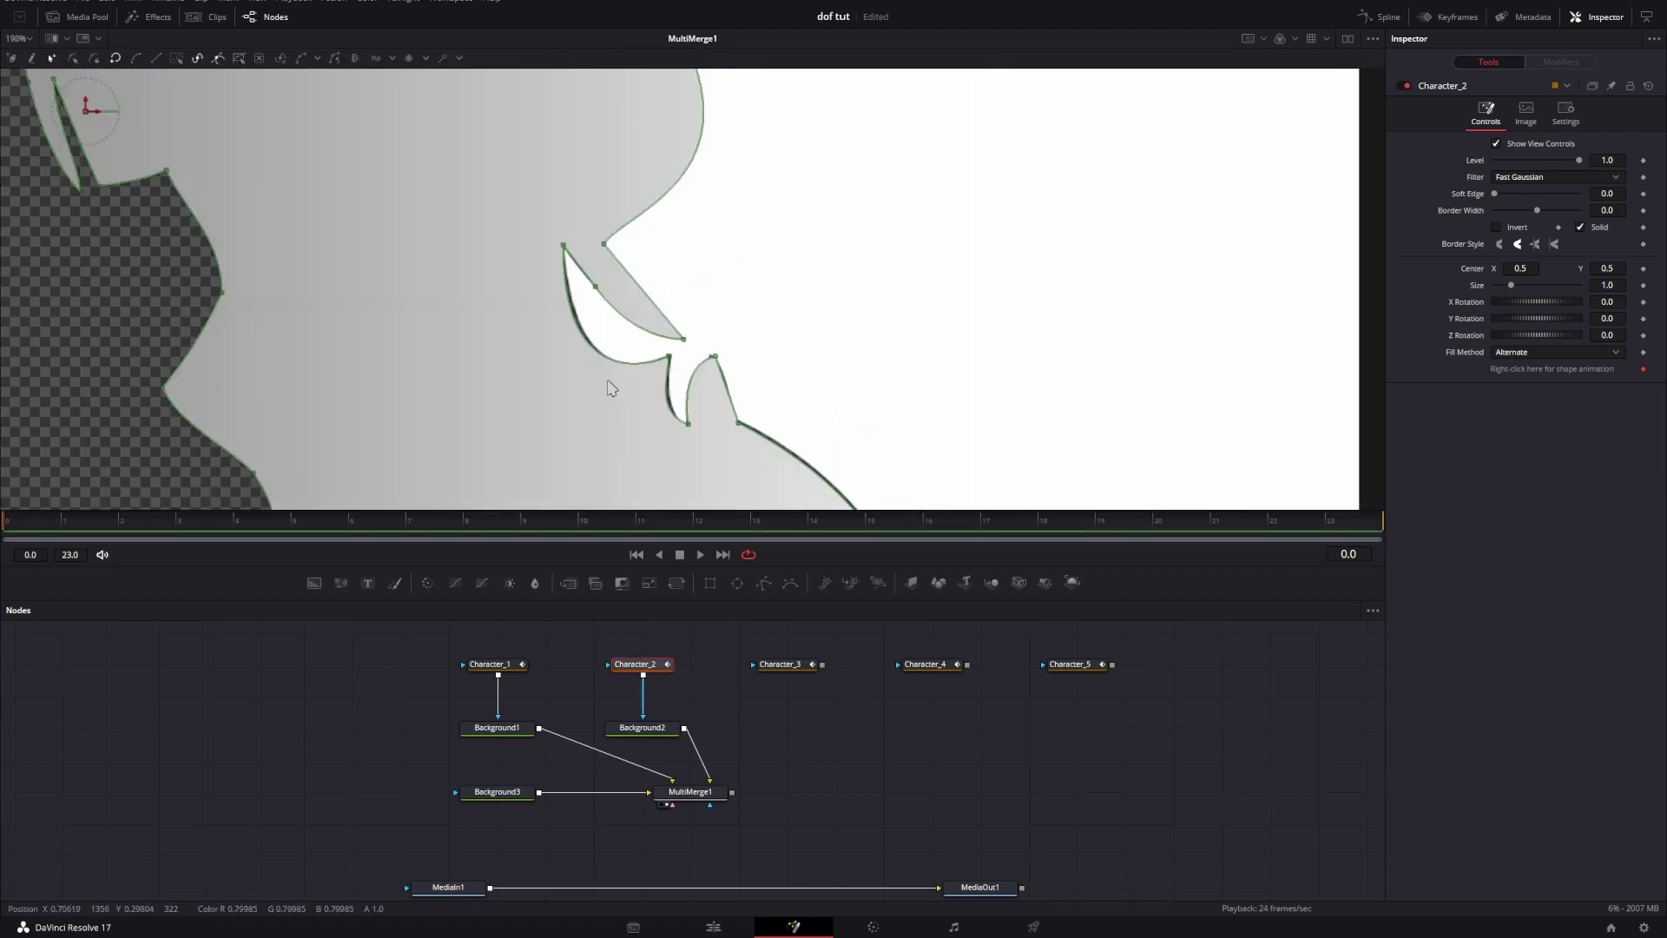
{"action": "left_click", "coordinate": [570, 259]}
{"action": "mouse_move", "coordinate": [571, 260]}
{"action": "left_mouse_down"}
{"action": "mouse_move", "coordinate": [596, 295]}
{"action": "mouse_move", "coordinate": [575, 273]}
{"action": "left_mouse_up"}
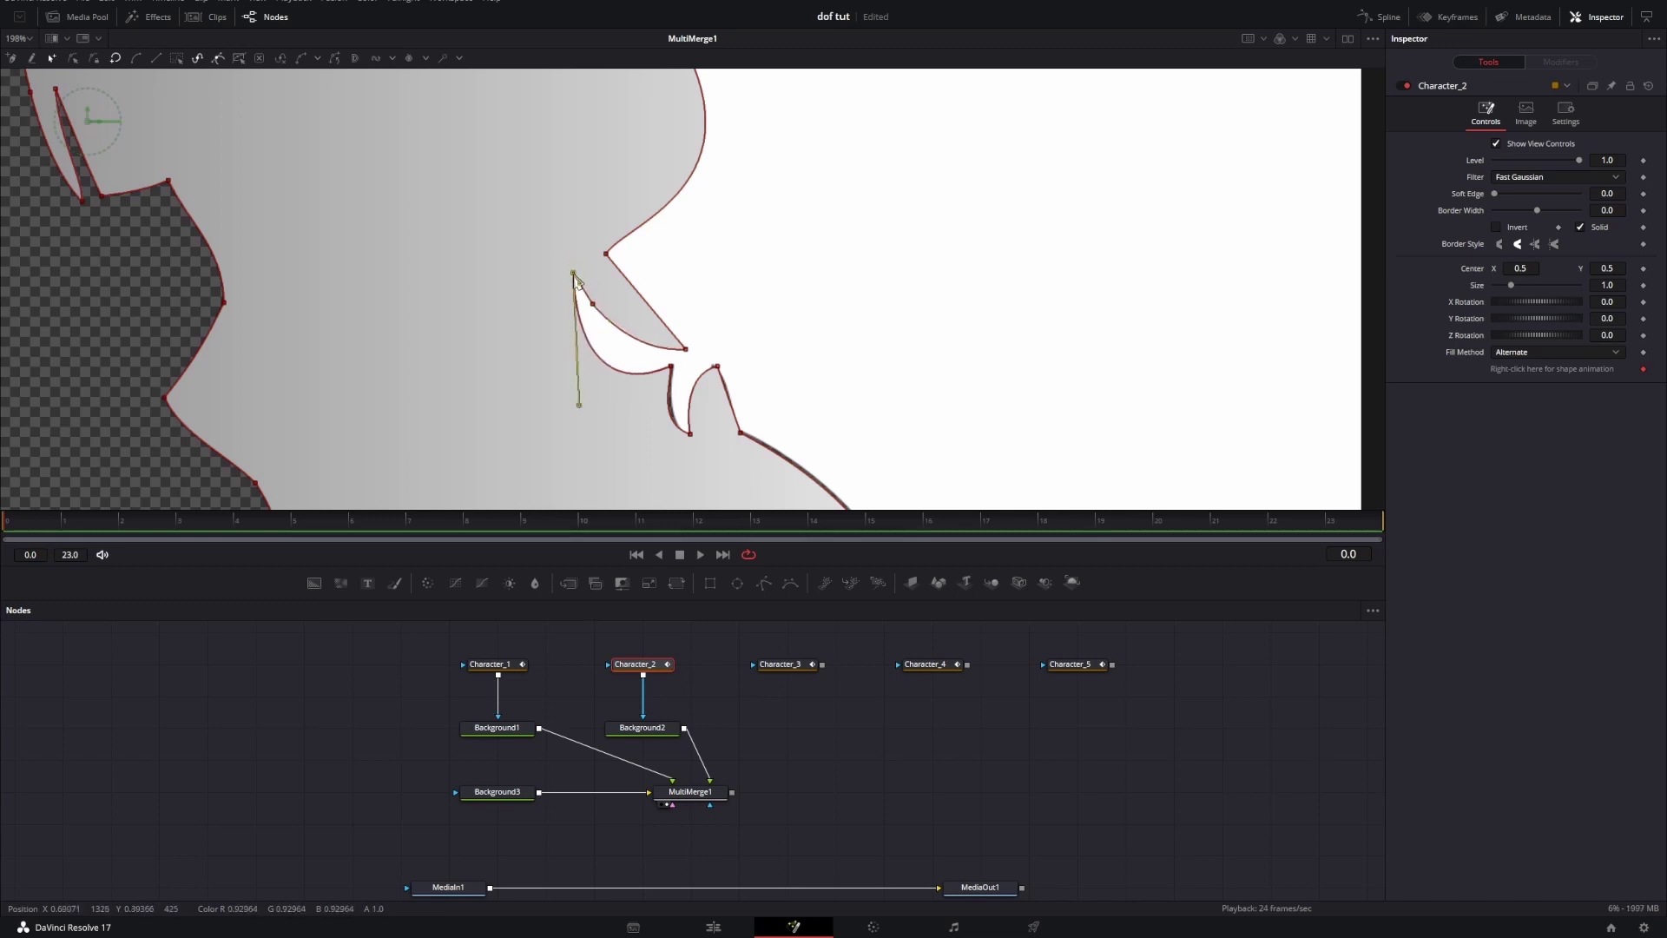
{"action": "left_click", "coordinate": [758, 317]}
{"action": "left_click", "coordinate": [744, 726]}
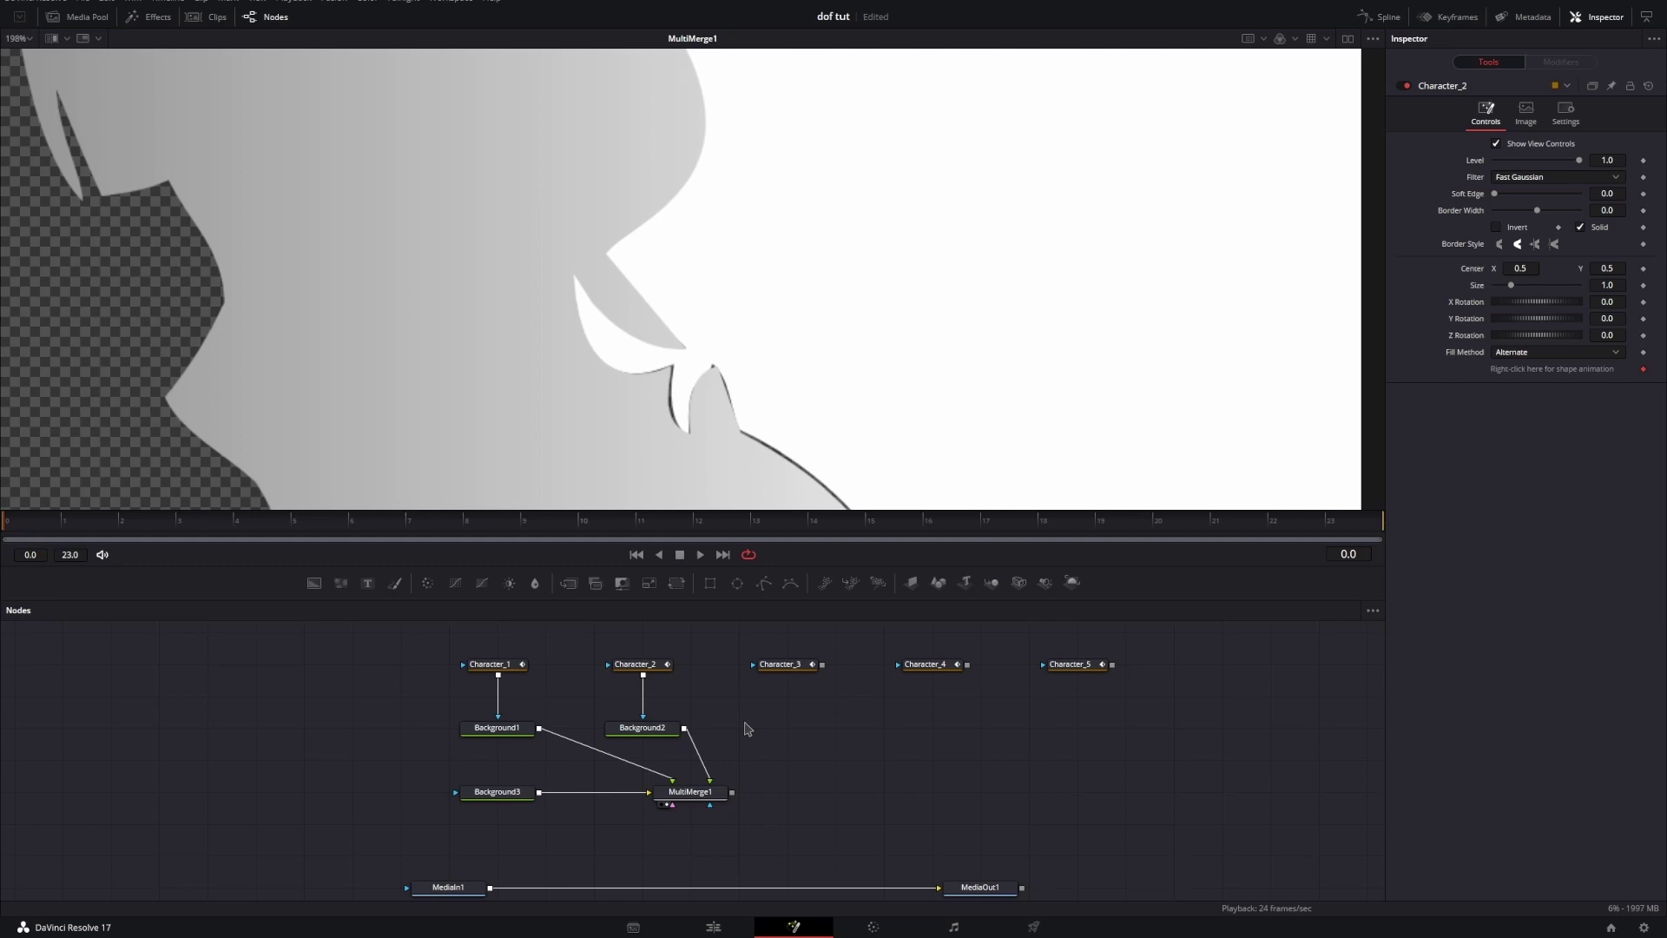
{"action": "scroll", "coordinate": [764, 328], "scroll_direction": "down", "scroll_amount": 5}
{"action": "left_click_drag", "start_coordinate": [773, 538], "coordinate": [748, 393]}
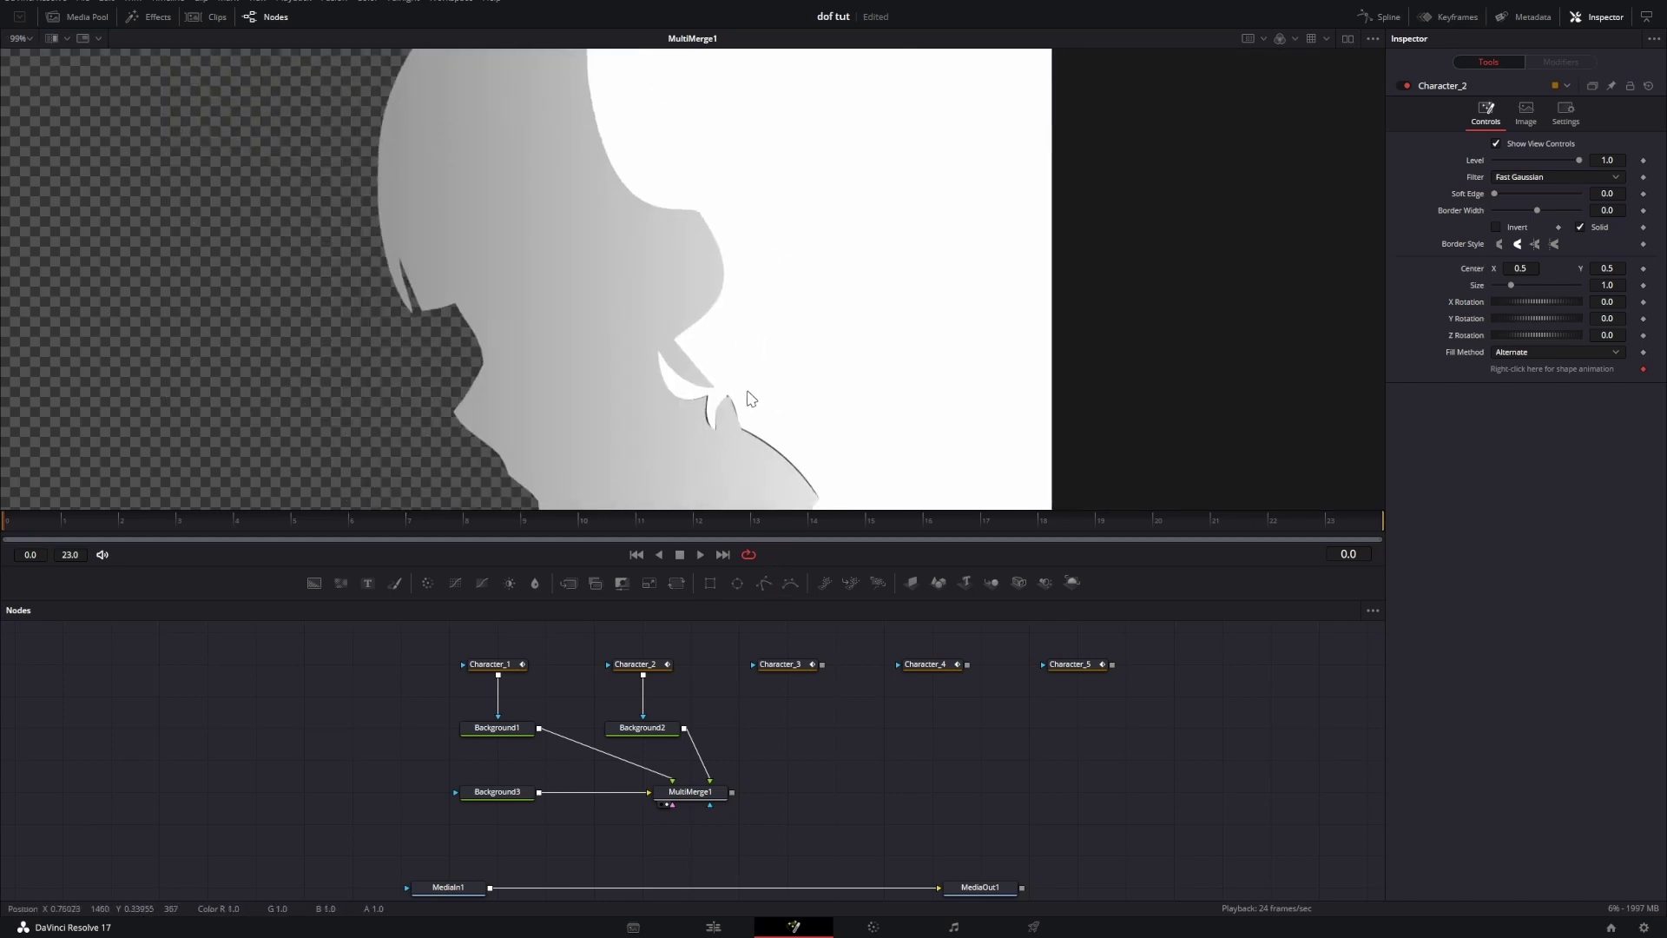
Step: Reconnect Background2 and Background1 to MultiMerge1 so that Background1 is layered over Background2
{"action": "left_click_drag", "start_coordinate": [695, 773], "coordinate": [756, 767]}
{"action": "left_click_drag", "start_coordinate": [566, 752], "coordinate": [675, 799]}
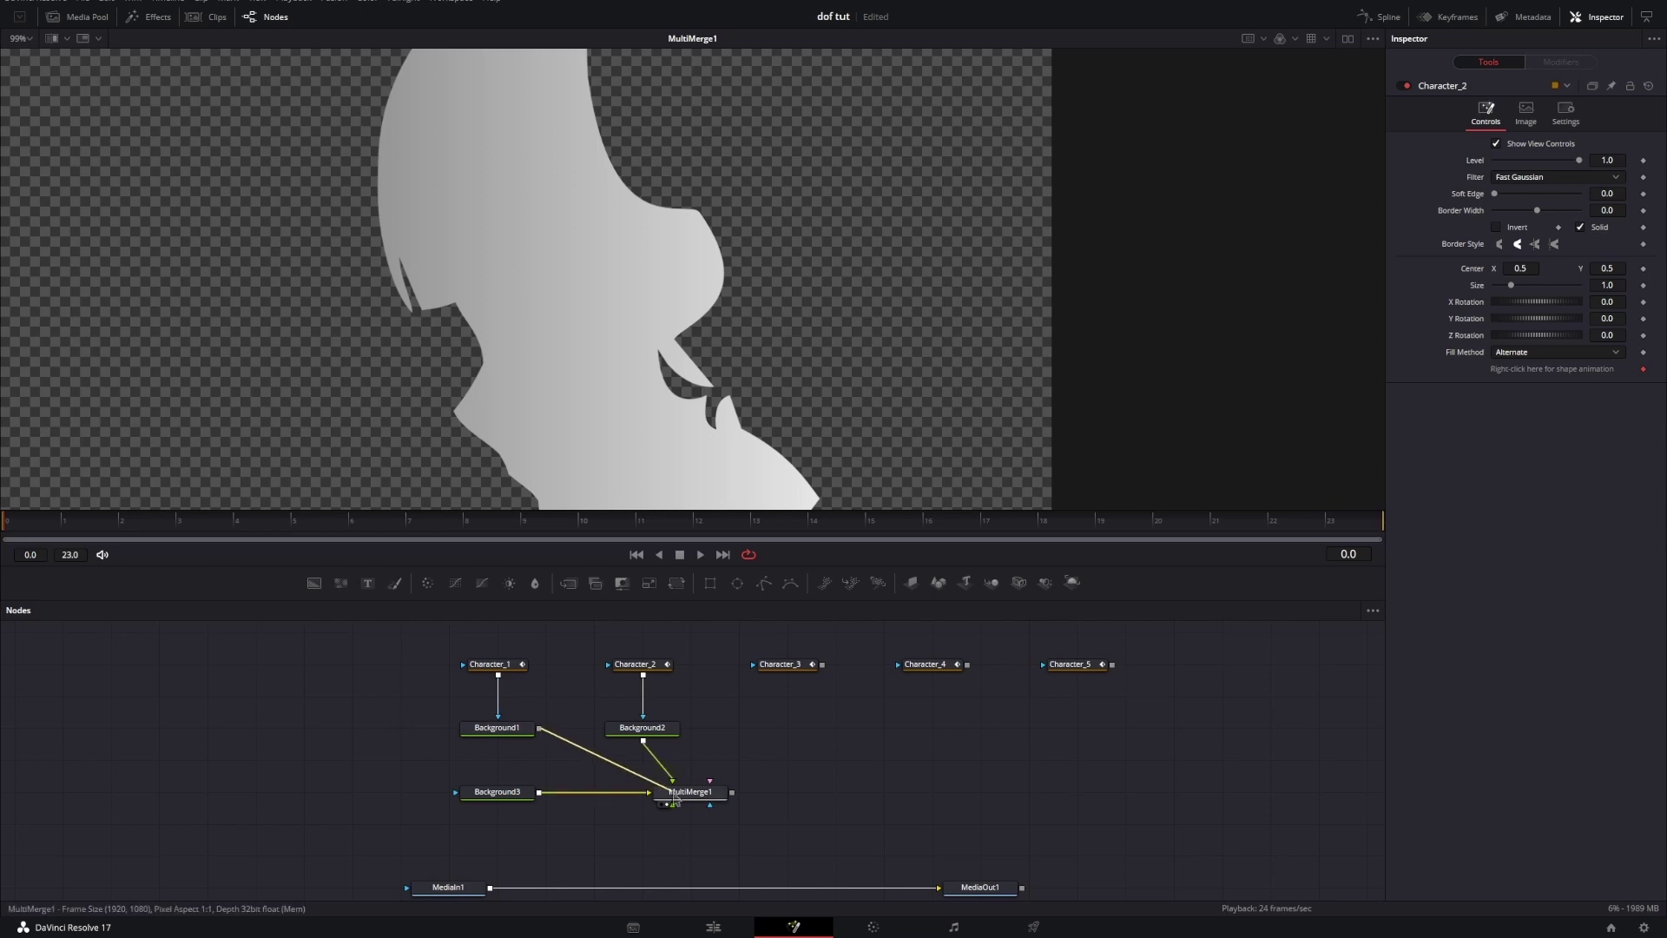
{"action": "left_click", "coordinate": [642, 733]}
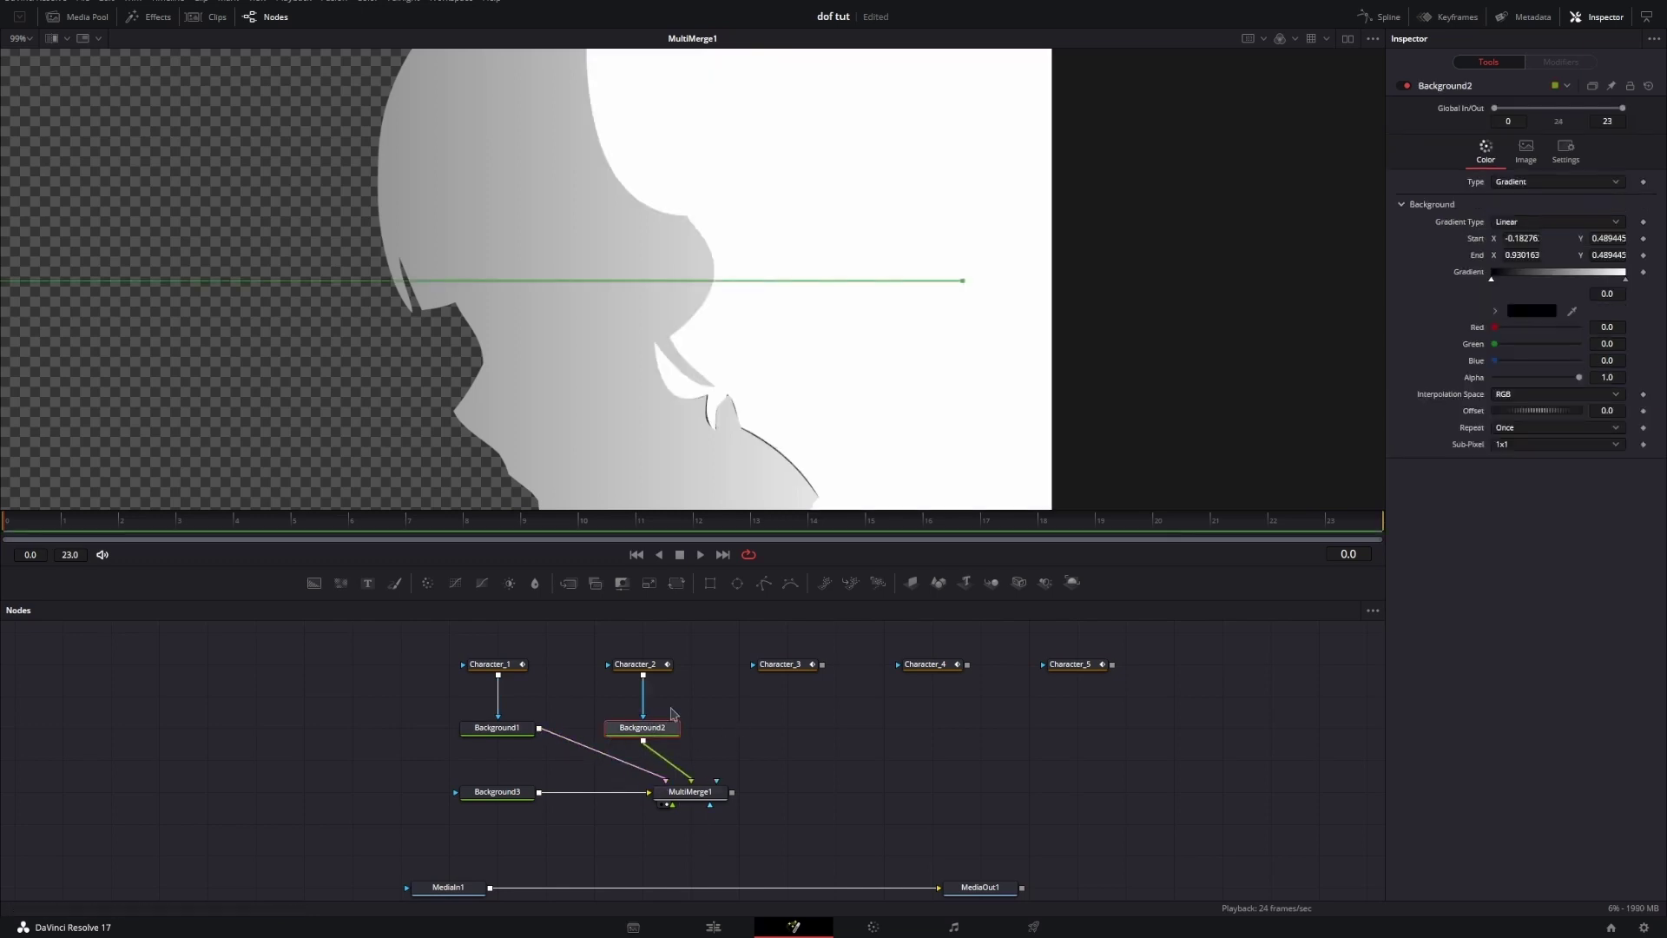
Step: Move the Character_2 mask's outer tip and the points around its small hair strands outward beneath the foremost character
{"action": "left_click", "coordinate": [650, 665]}
{"action": "scroll", "coordinate": [782, 321], "scroll_direction": "down", "scroll_amount": 2}
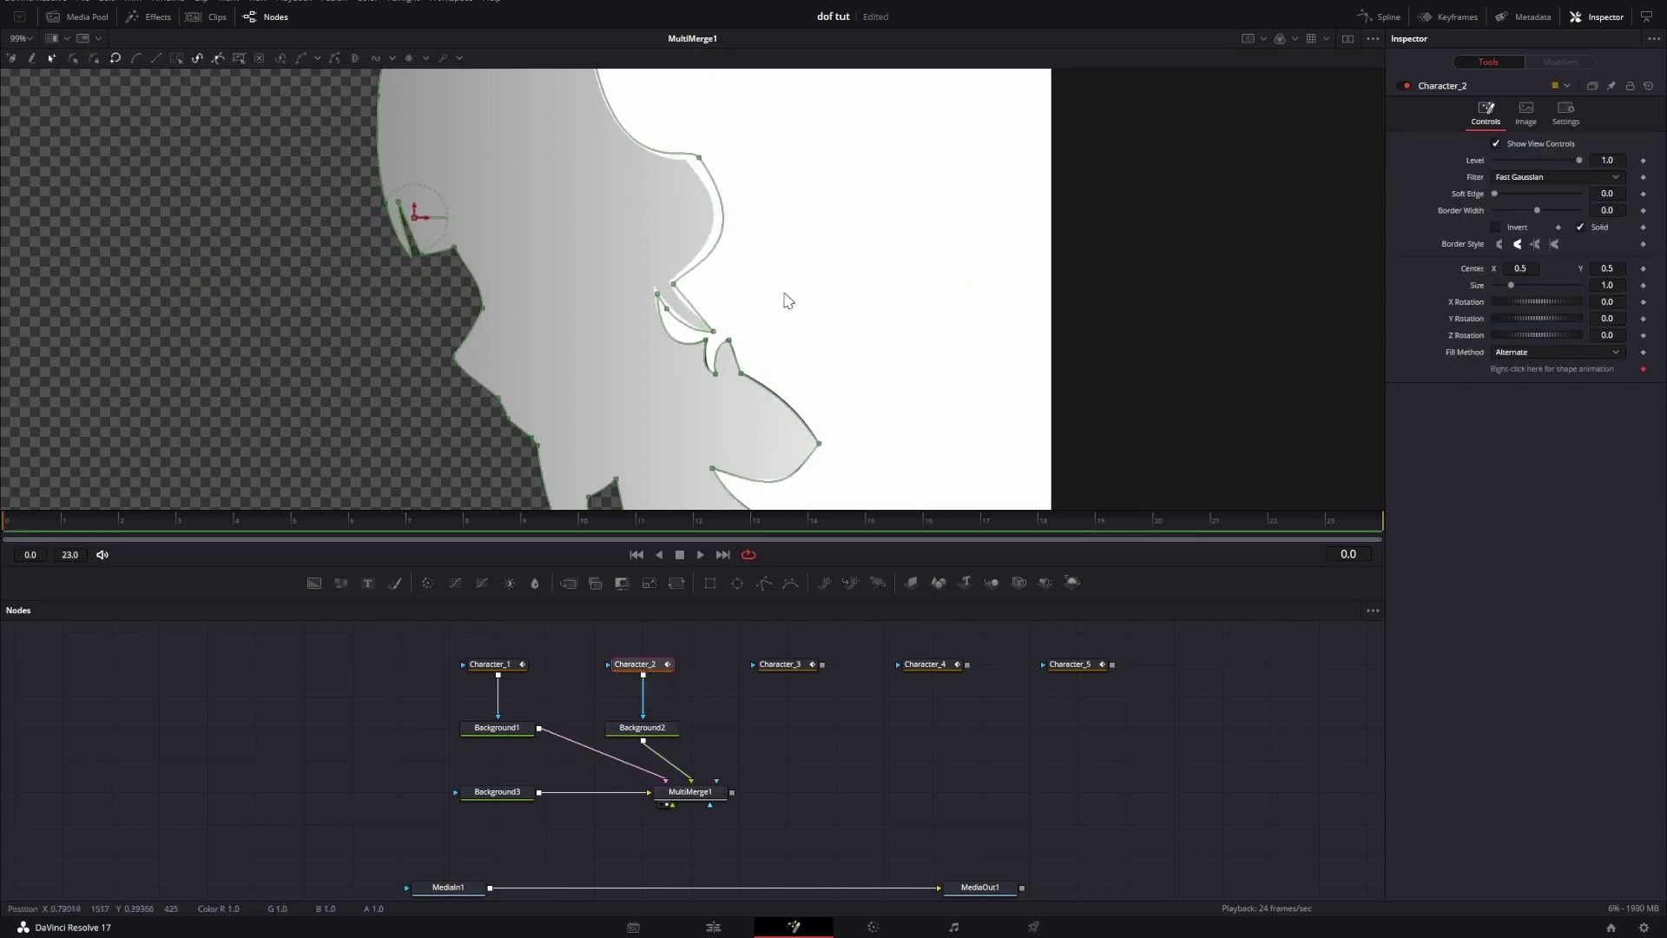
{"action": "left_click_drag", "start_coordinate": [789, 298], "coordinate": [690, 389]}
{"action": "left_click_drag", "start_coordinate": [821, 447], "coordinate": [839, 449]}
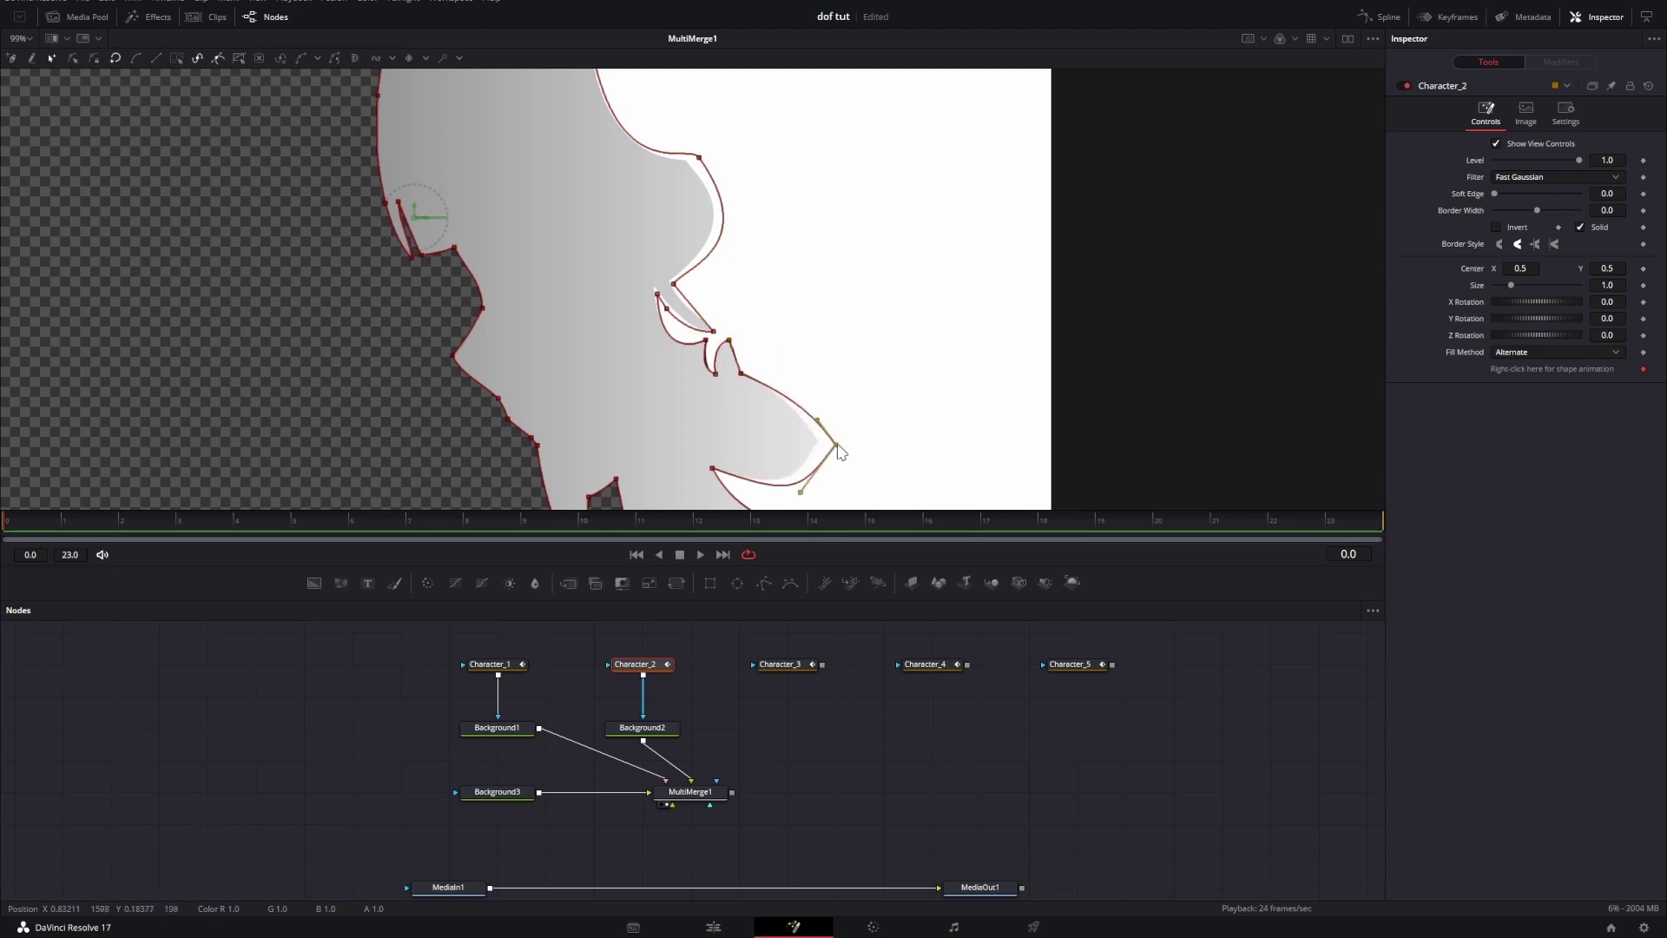
{"action": "left_click_drag", "start_coordinate": [741, 334], "coordinate": [766, 370]}
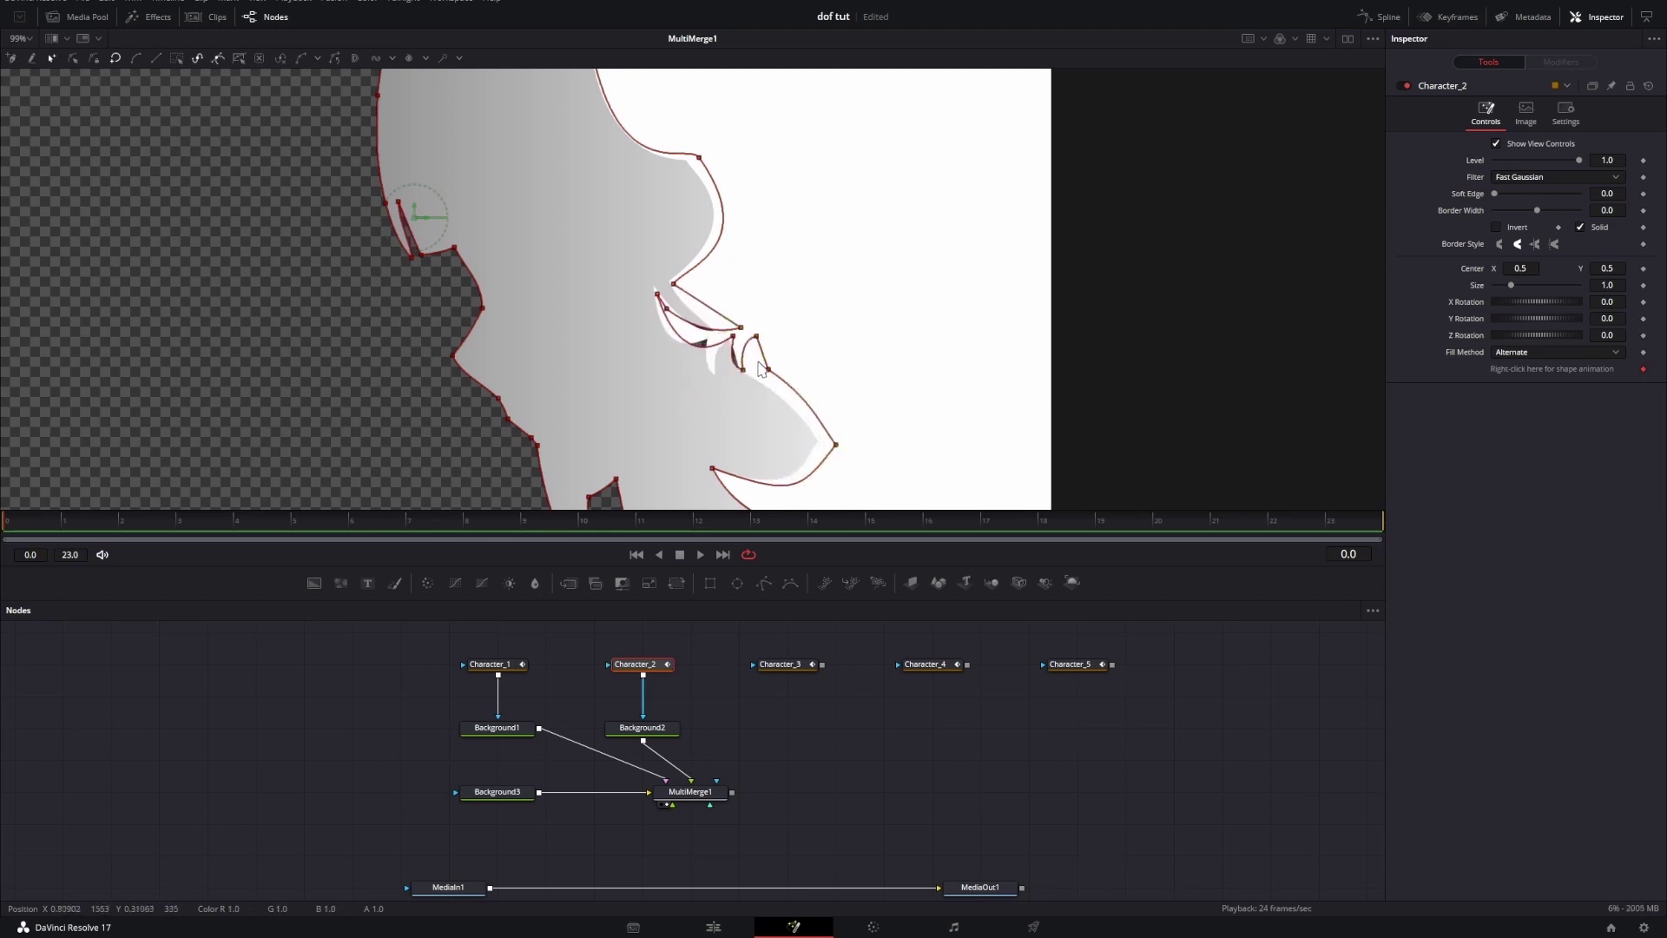
{"action": "scroll", "coordinate": [711, 347], "scroll_direction": "up", "scroll_amount": 1}
{"action": "scroll", "coordinate": [698, 328], "scroll_direction": "down", "scroll_amount": 5}
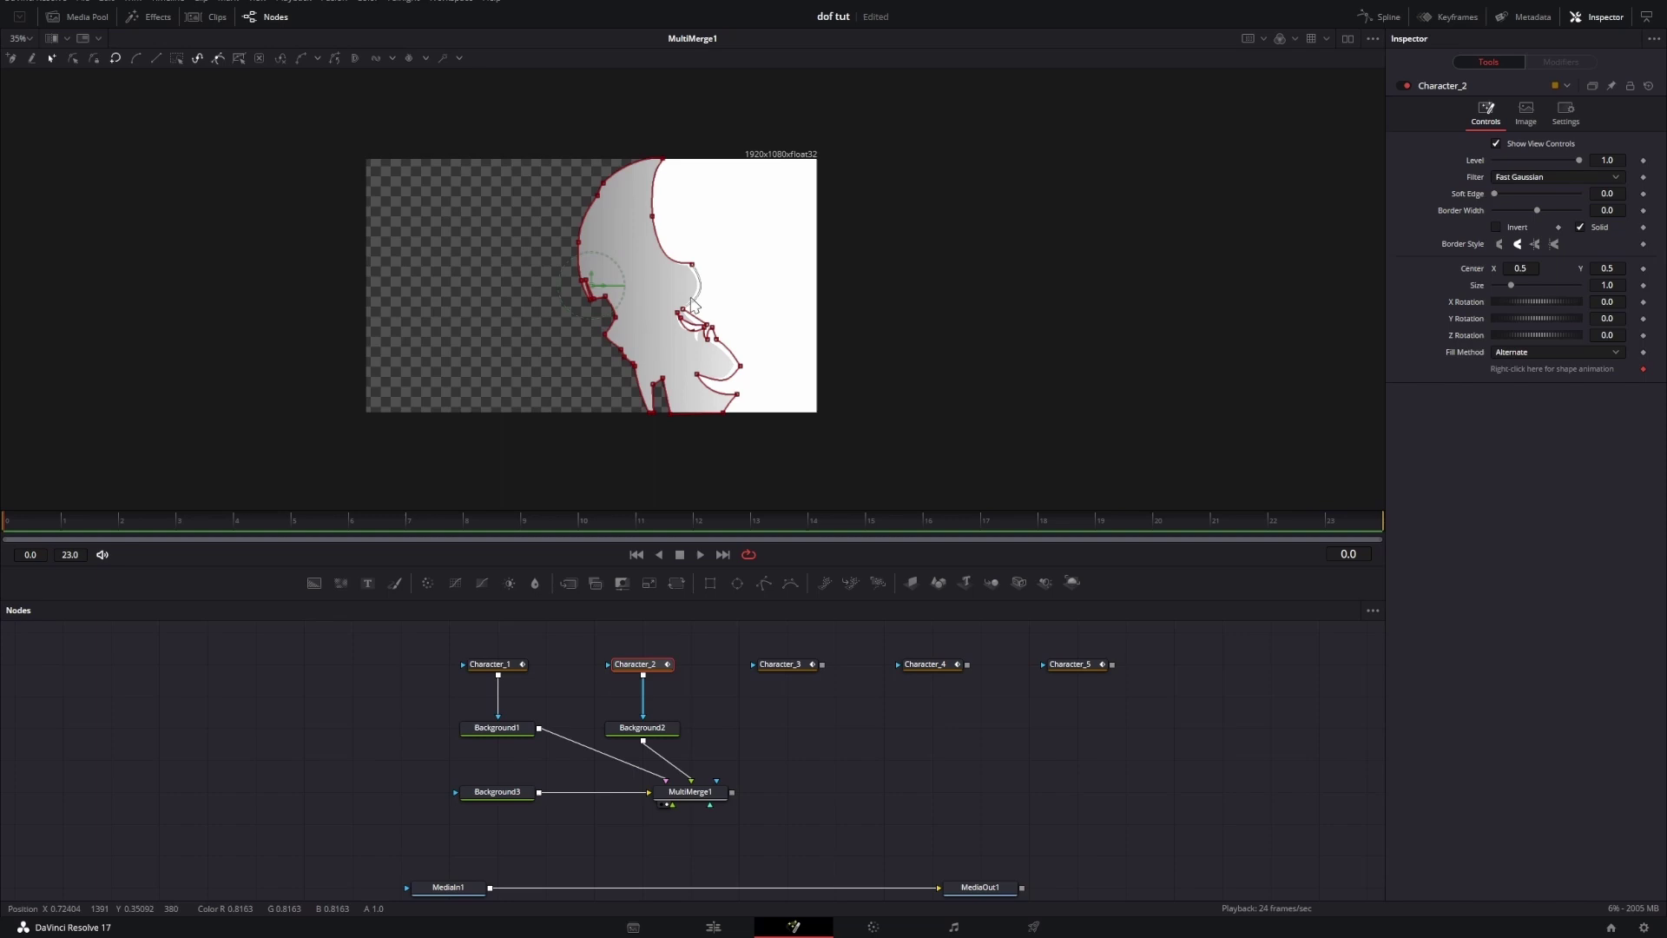
Step: Shift all Character_2 mask points along the edge facing the foremost character farther beneath it, including the remaining inner notch point
{"action": "left_click_drag", "start_coordinate": [651, 203], "coordinate": [758, 416]}
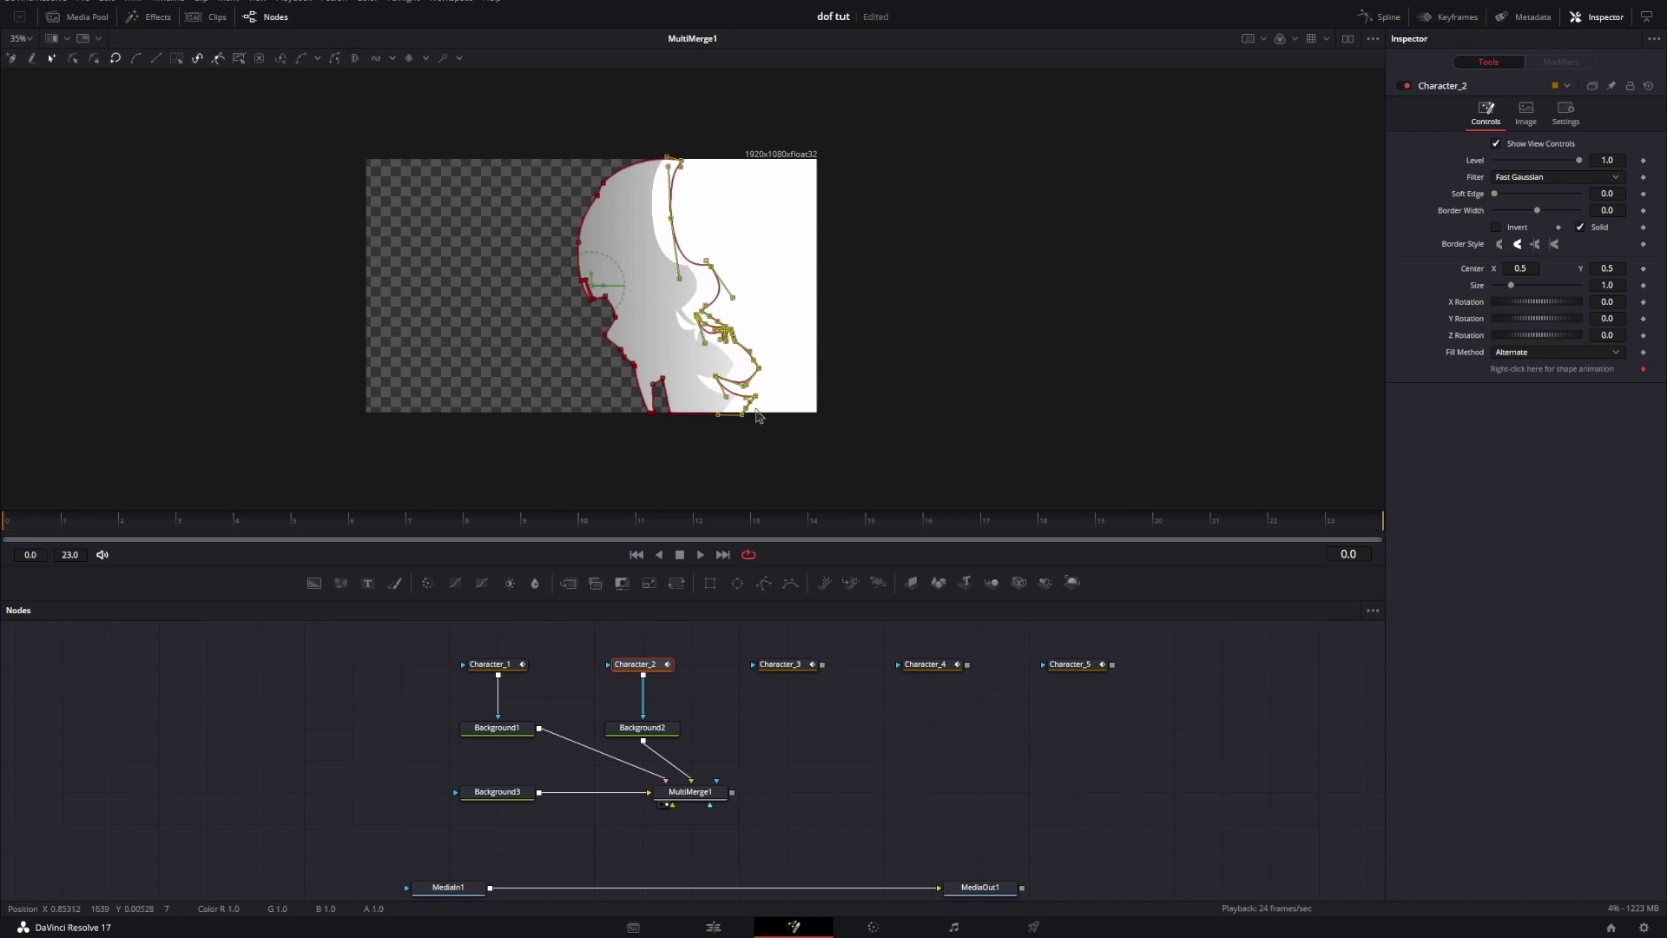
{"action": "scroll", "coordinate": [756, 416], "scroll_direction": "up", "scroll_amount": 3}
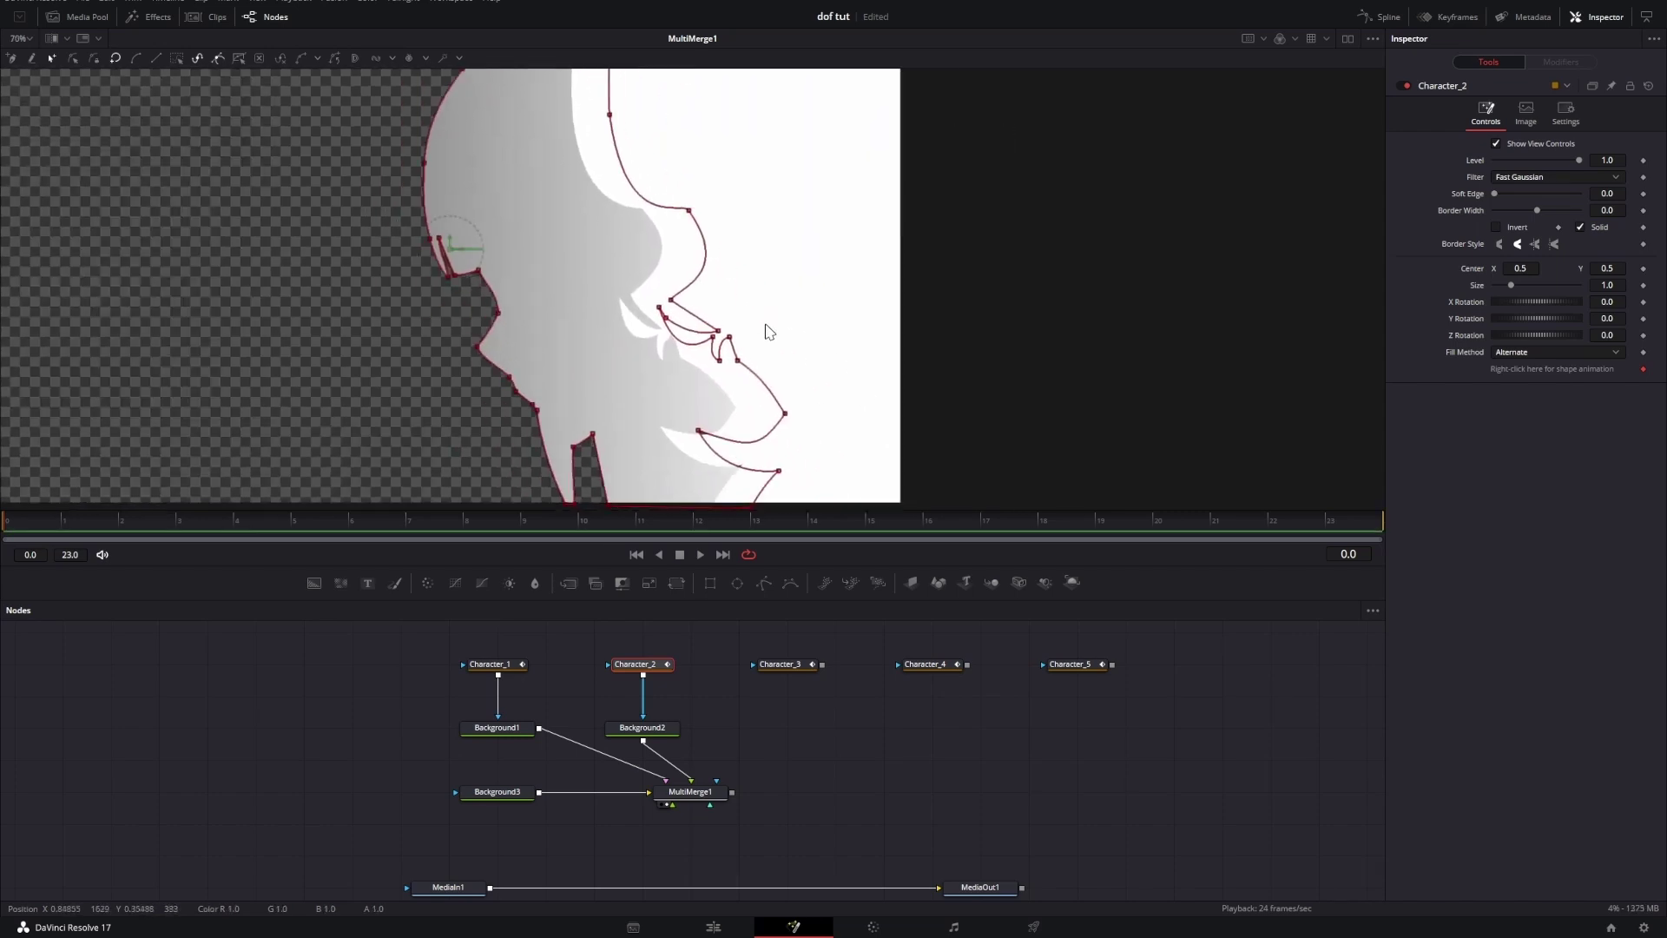
{"action": "left_click", "coordinate": [826, 751]}
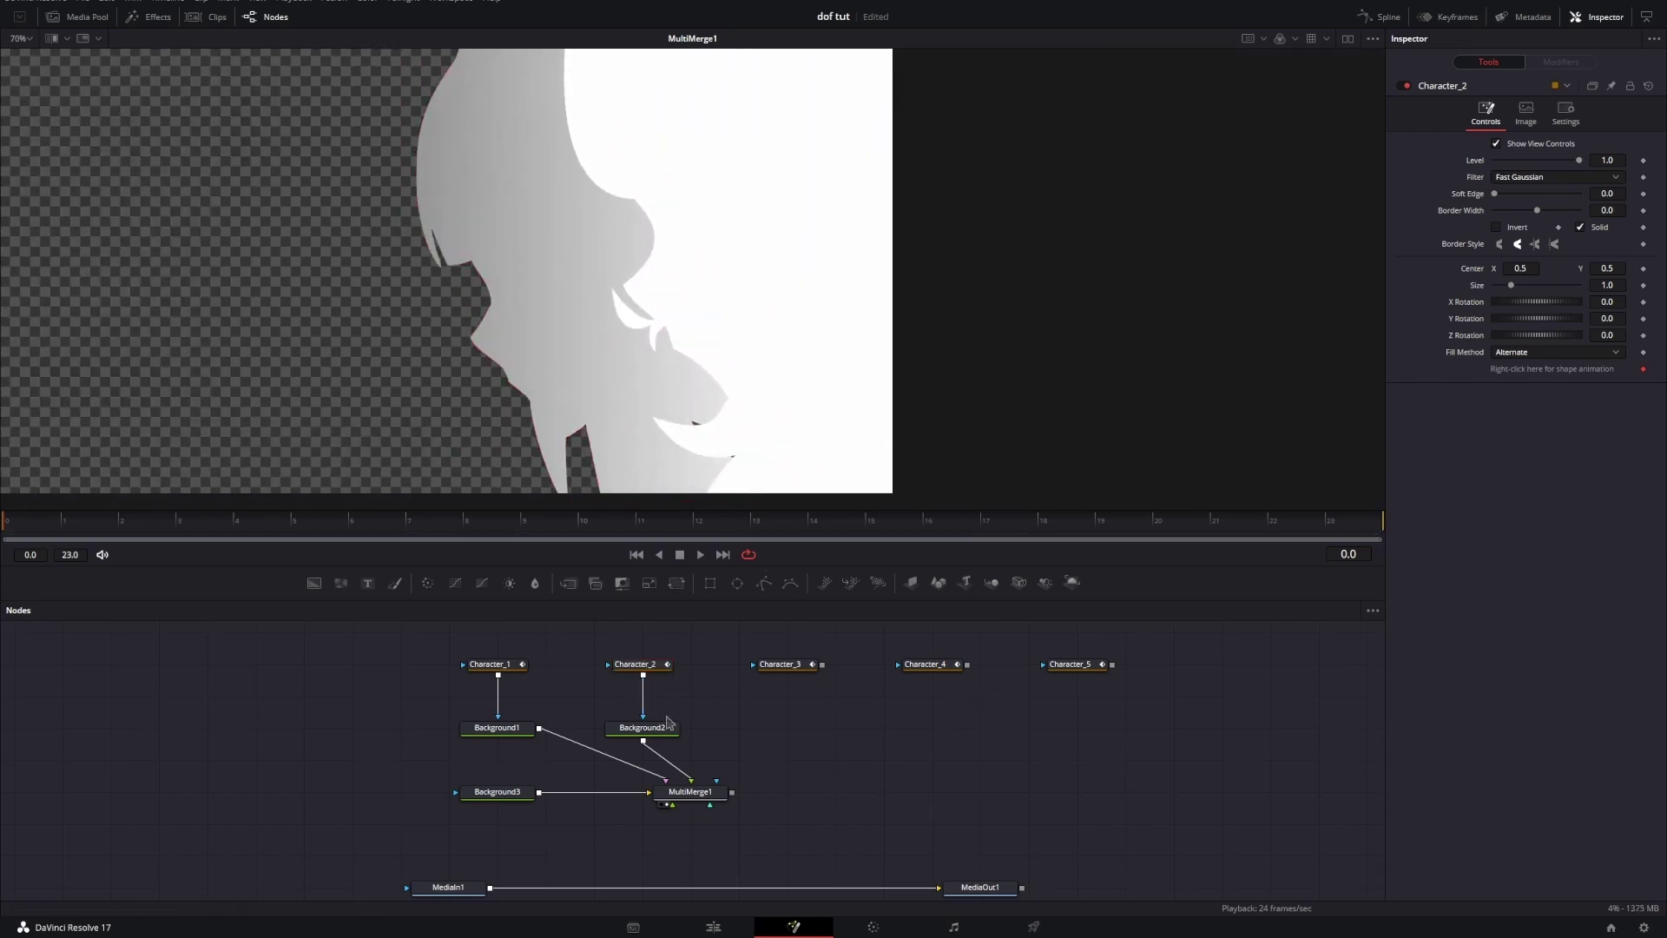
{"action": "left_click", "coordinate": [638, 664]}
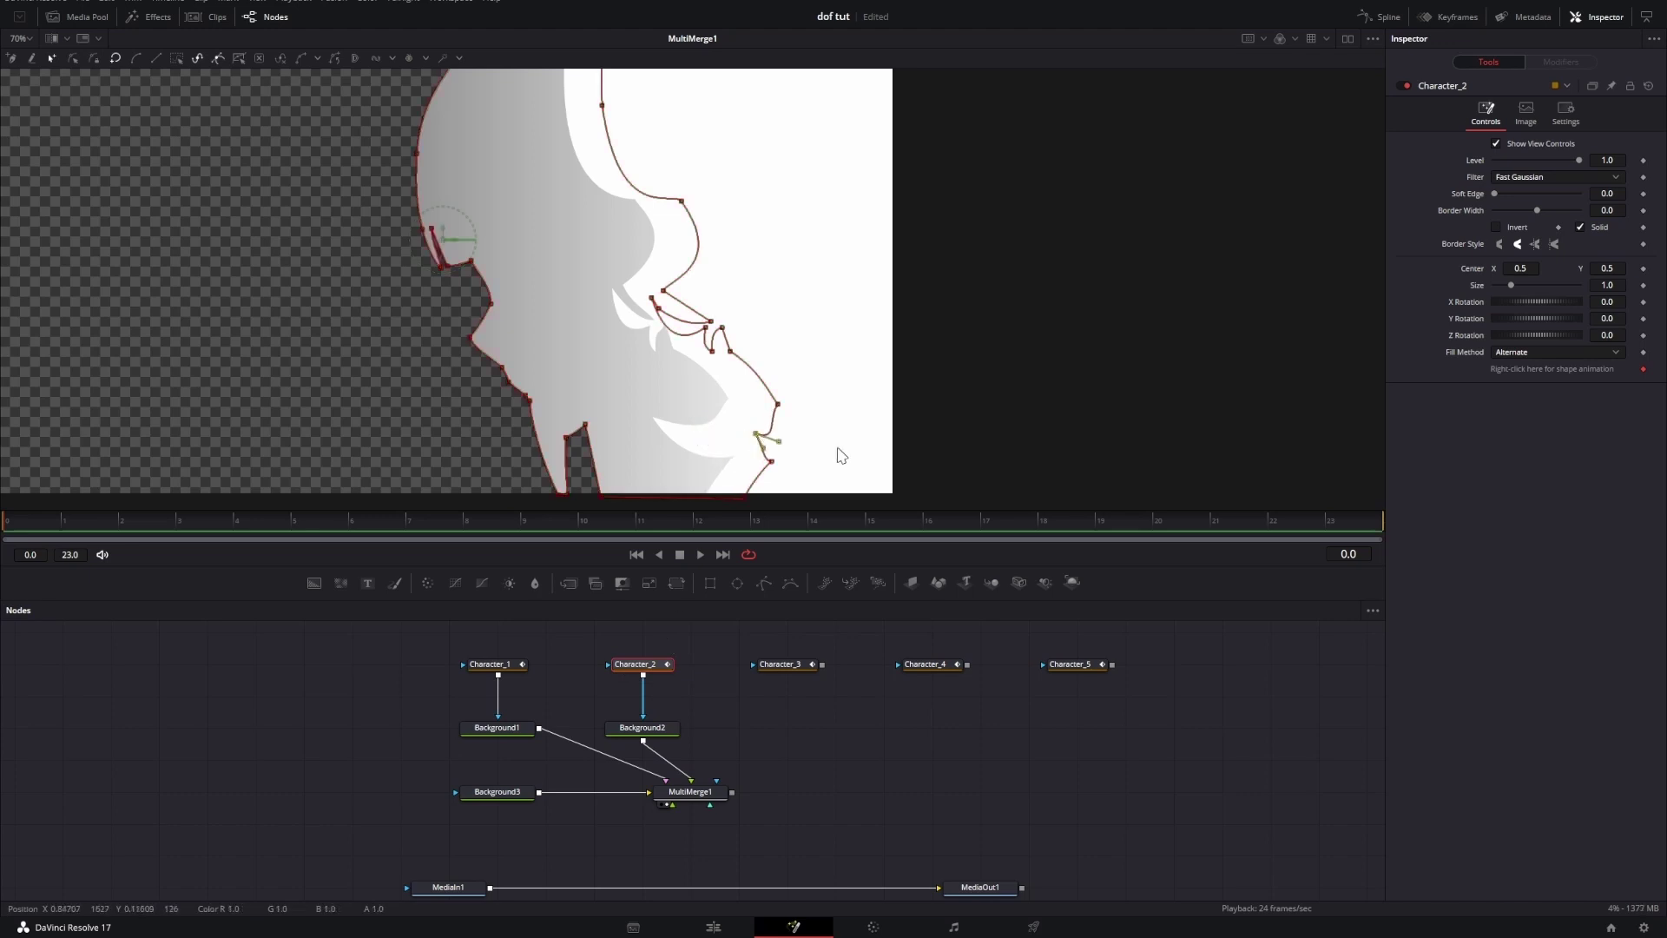
{"action": "left_click", "coordinate": [783, 762]}
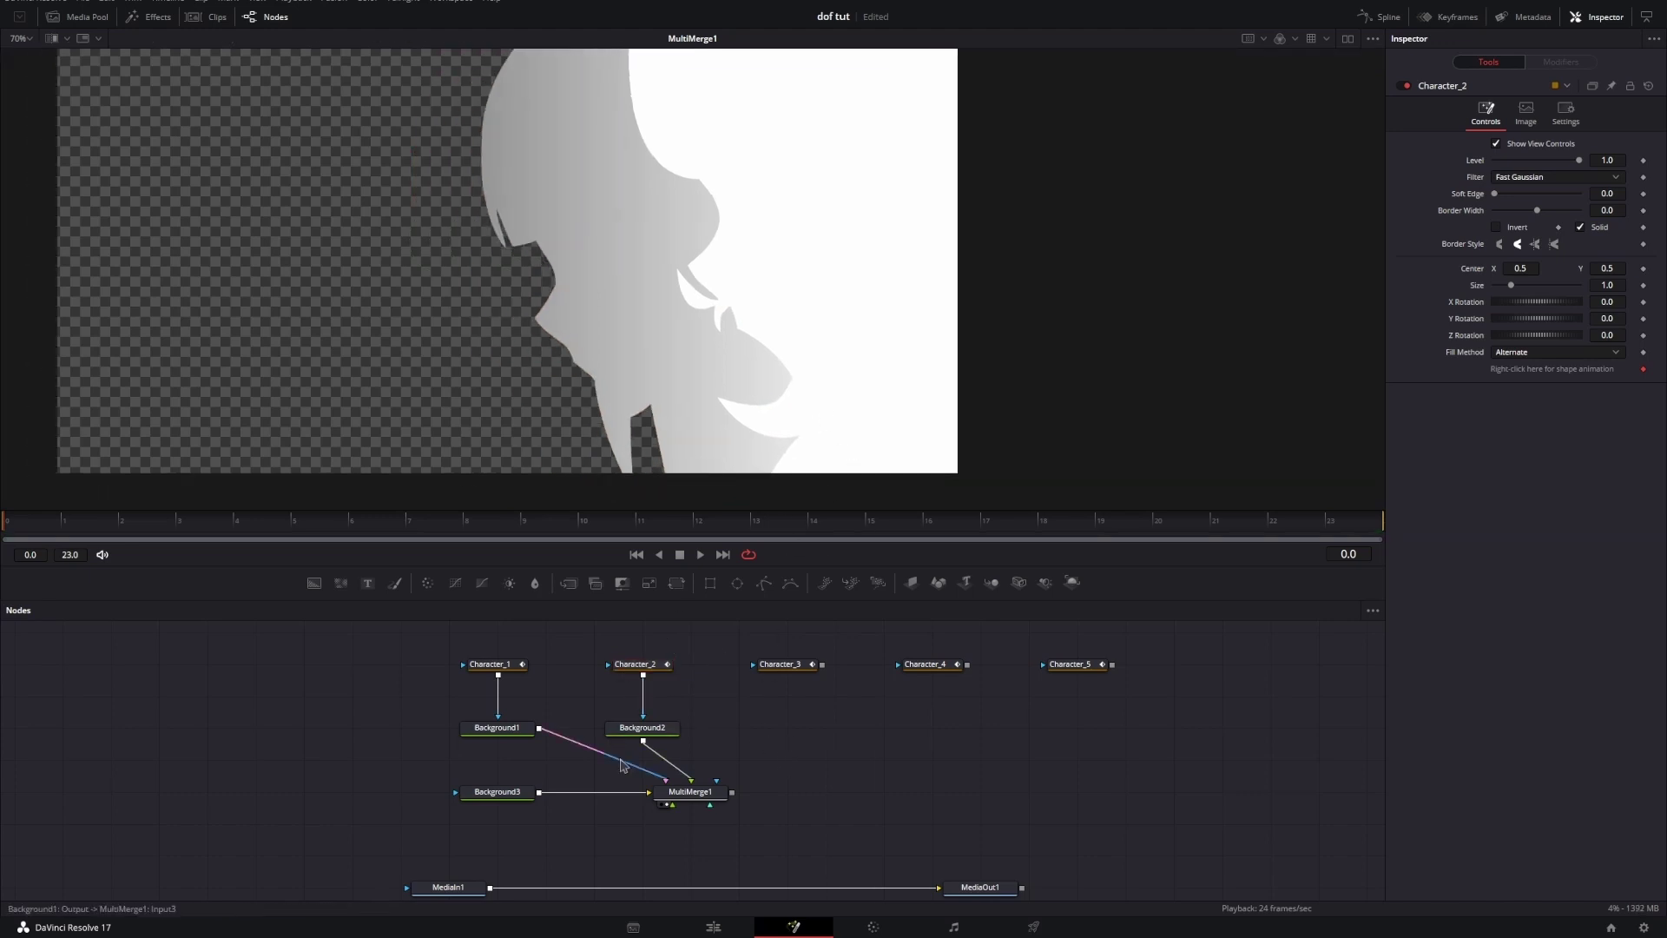
Step: Set Background2's gradient from about X 0.18, Y 0.45 to X 0.83, Y 0.46 and move its black stop slightly inward
{"action": "left_click", "coordinate": [661, 735]}
{"action": "scroll", "coordinate": [786, 356], "scroll_direction": "down", "scroll_amount": 2}
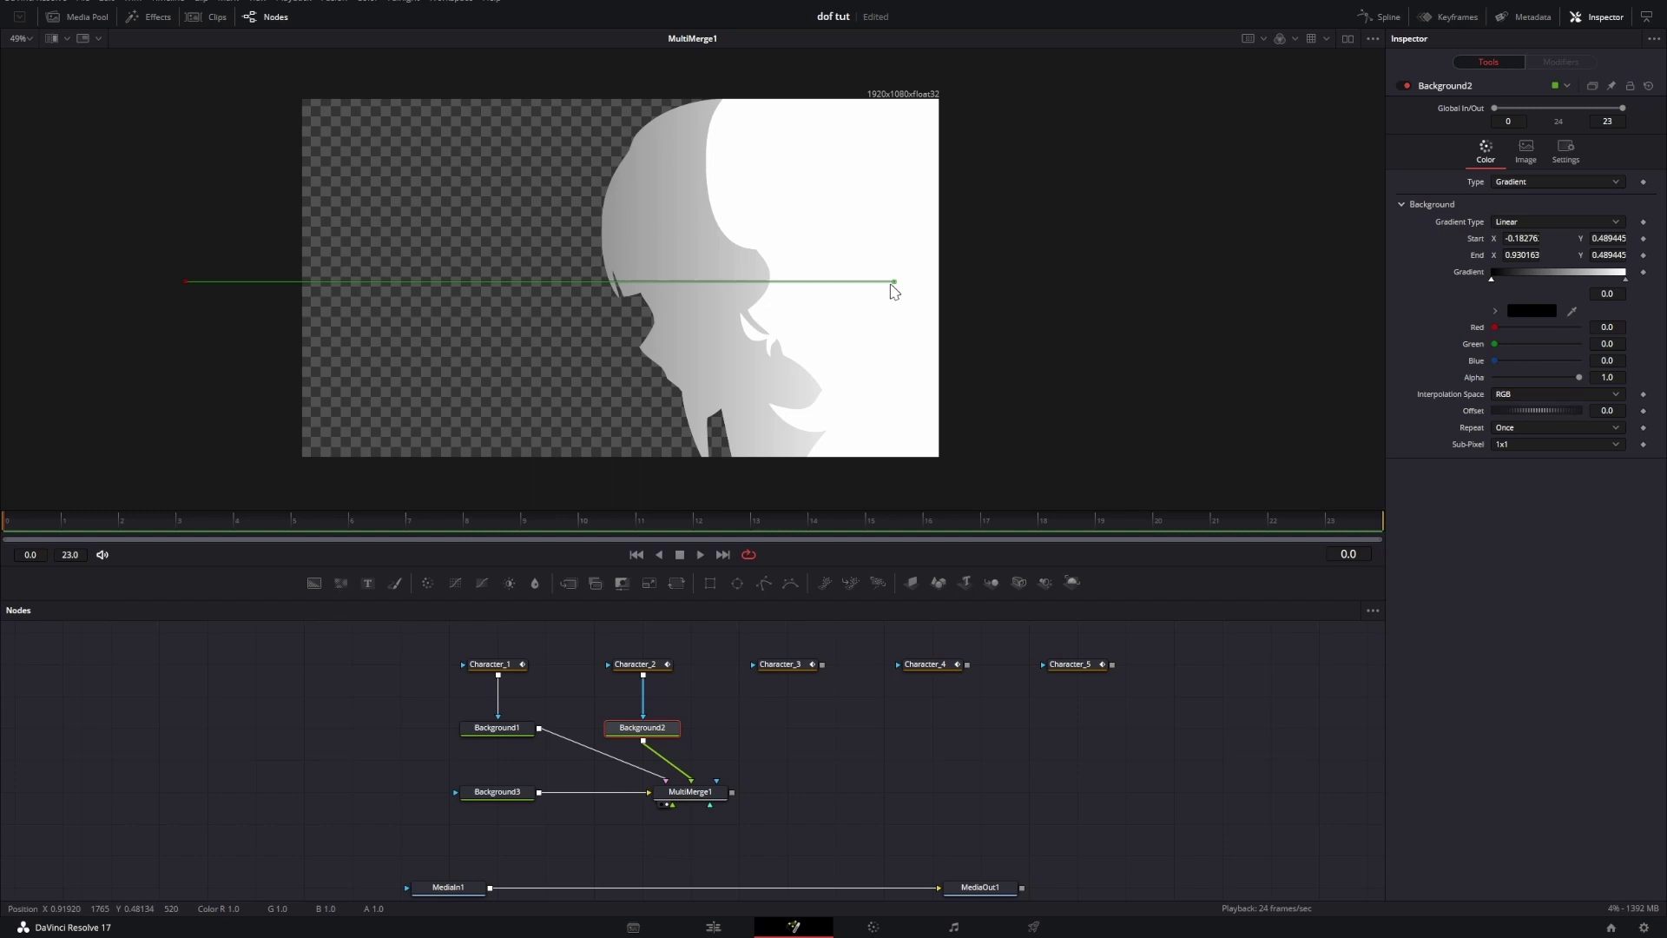
{"action": "mouse_move", "coordinate": [890, 284]}
{"action": "left_mouse_down"}
{"action": "mouse_move", "coordinate": [818, 286]}
{"action": "mouse_move", "coordinate": [884, 287]}
{"action": "left_mouse_up"}
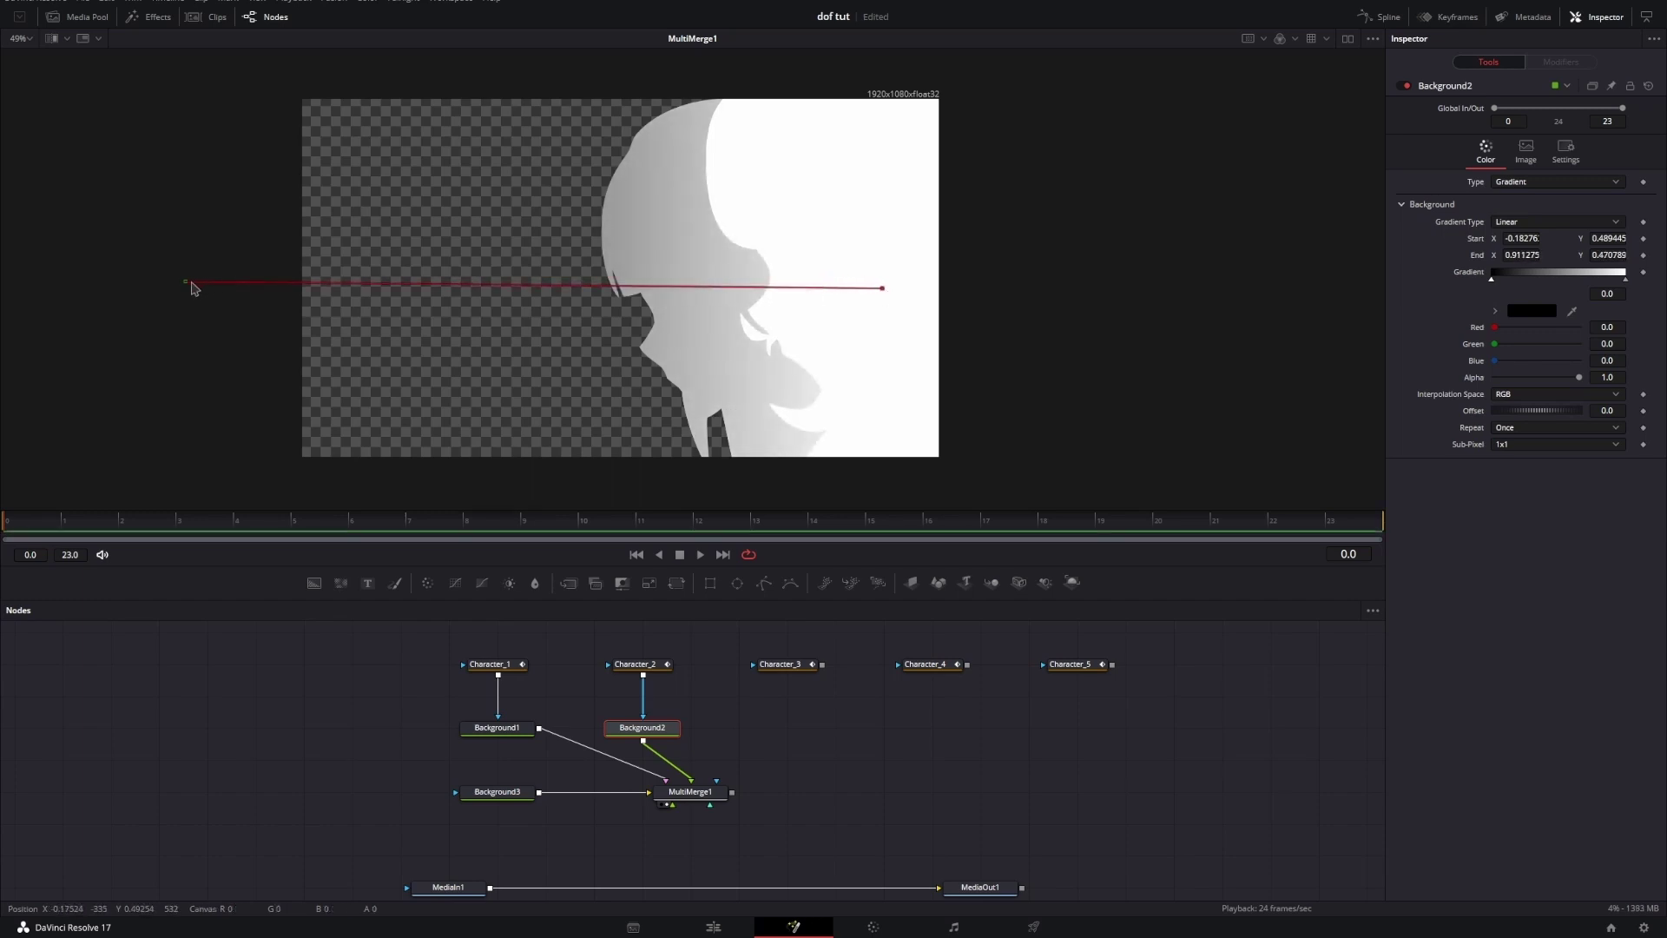
{"action": "left_click_drag", "start_coordinate": [192, 283], "coordinate": [421, 297]}
{"action": "left_click_drag", "start_coordinate": [881, 288], "coordinate": [828, 293]}
{"action": "left_click_drag", "start_coordinate": [1491, 278], "coordinate": [1508, 284]}
{"action": "left_click_drag", "start_coordinate": [1625, 279], "coordinate": [1624, 282]}
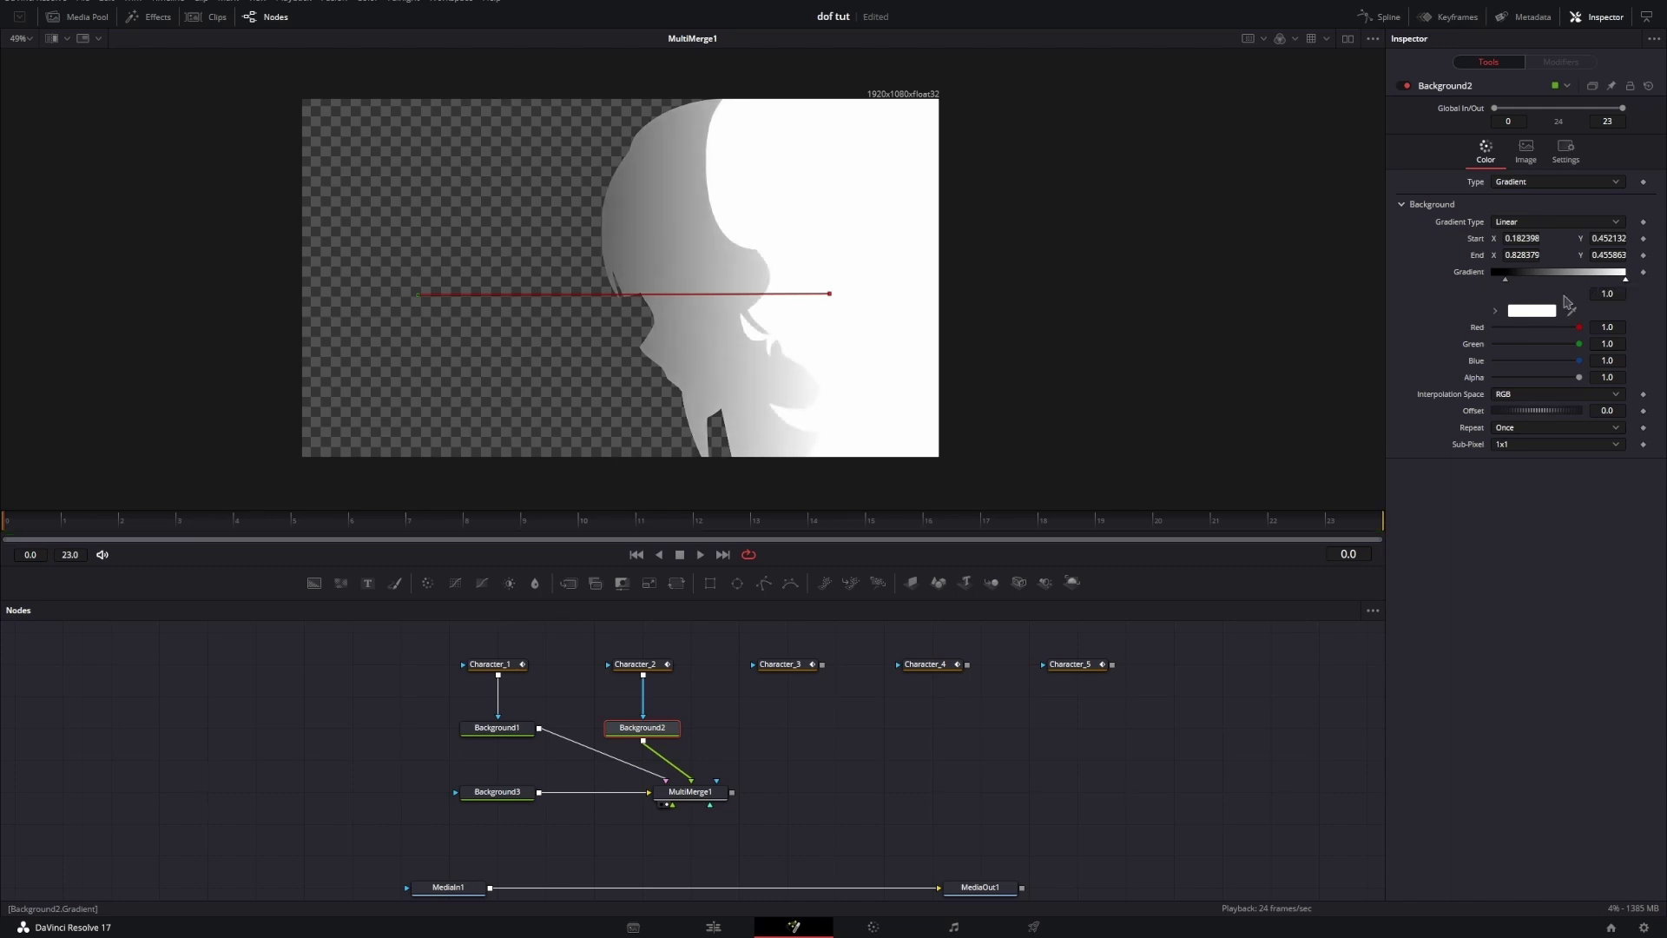
{"action": "left_click", "coordinate": [812, 631]}
{"action": "left_click_drag", "start_coordinate": [807, 446], "coordinate": [732, 414]}
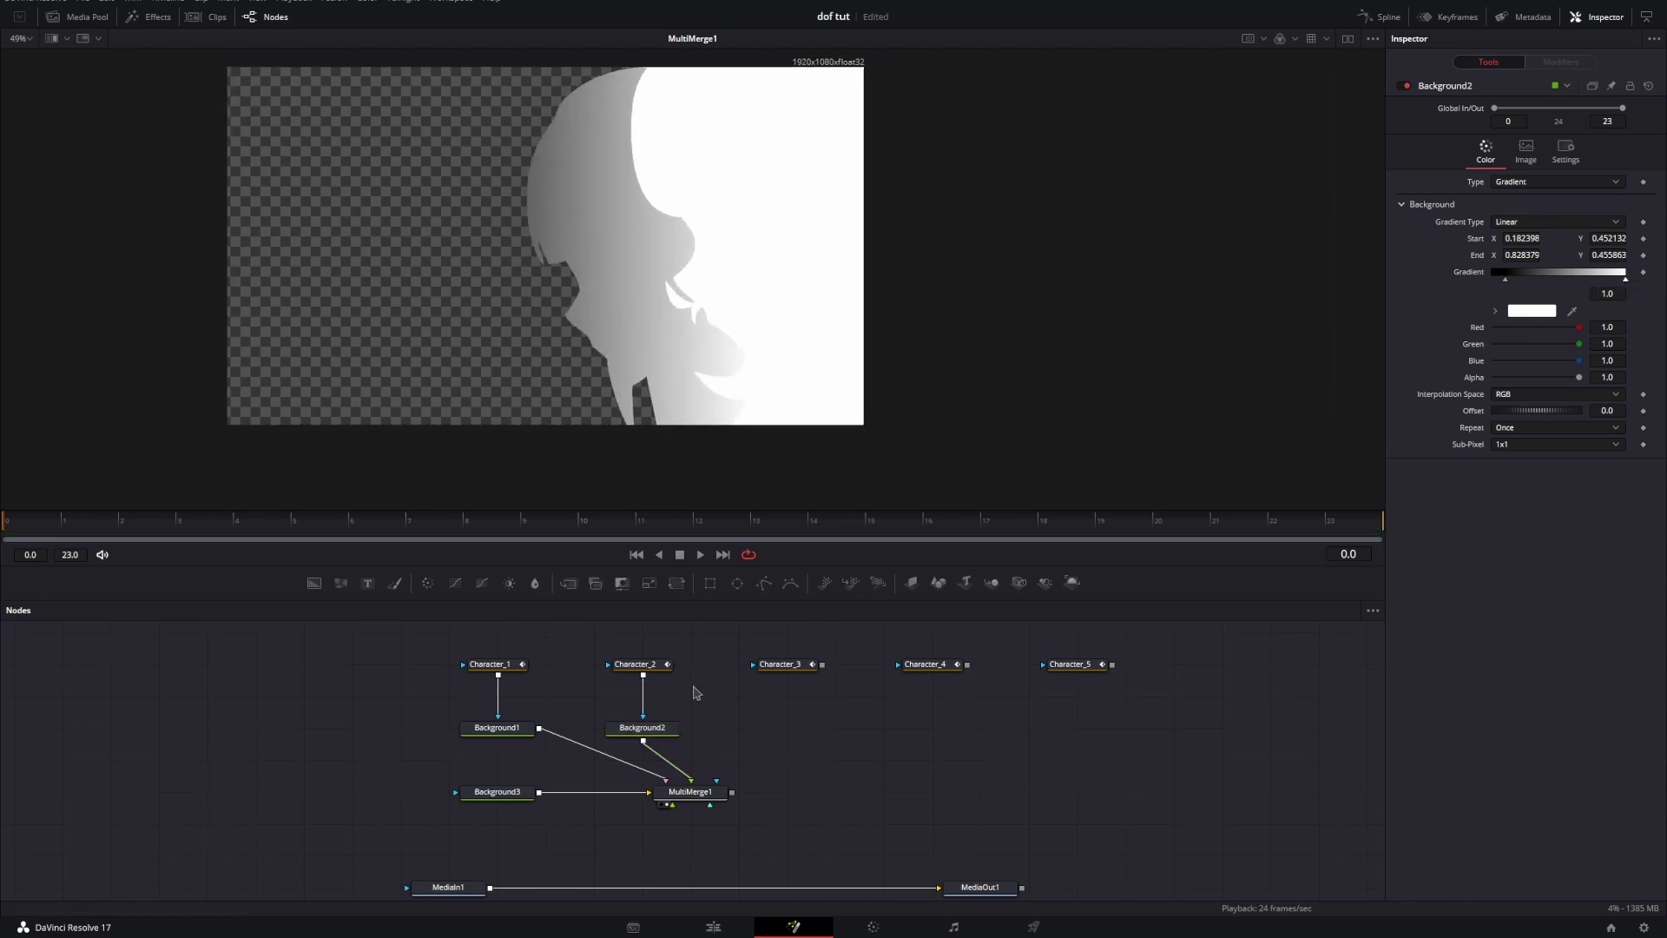
Step: Add a Background node masked by Character_3 and connect its output to MultiMerge1
{"action": "left_click_drag", "start_coordinate": [315, 582], "coordinate": [787, 728]}
{"action": "left_click_drag", "start_coordinate": [822, 664], "coordinate": [808, 730]}
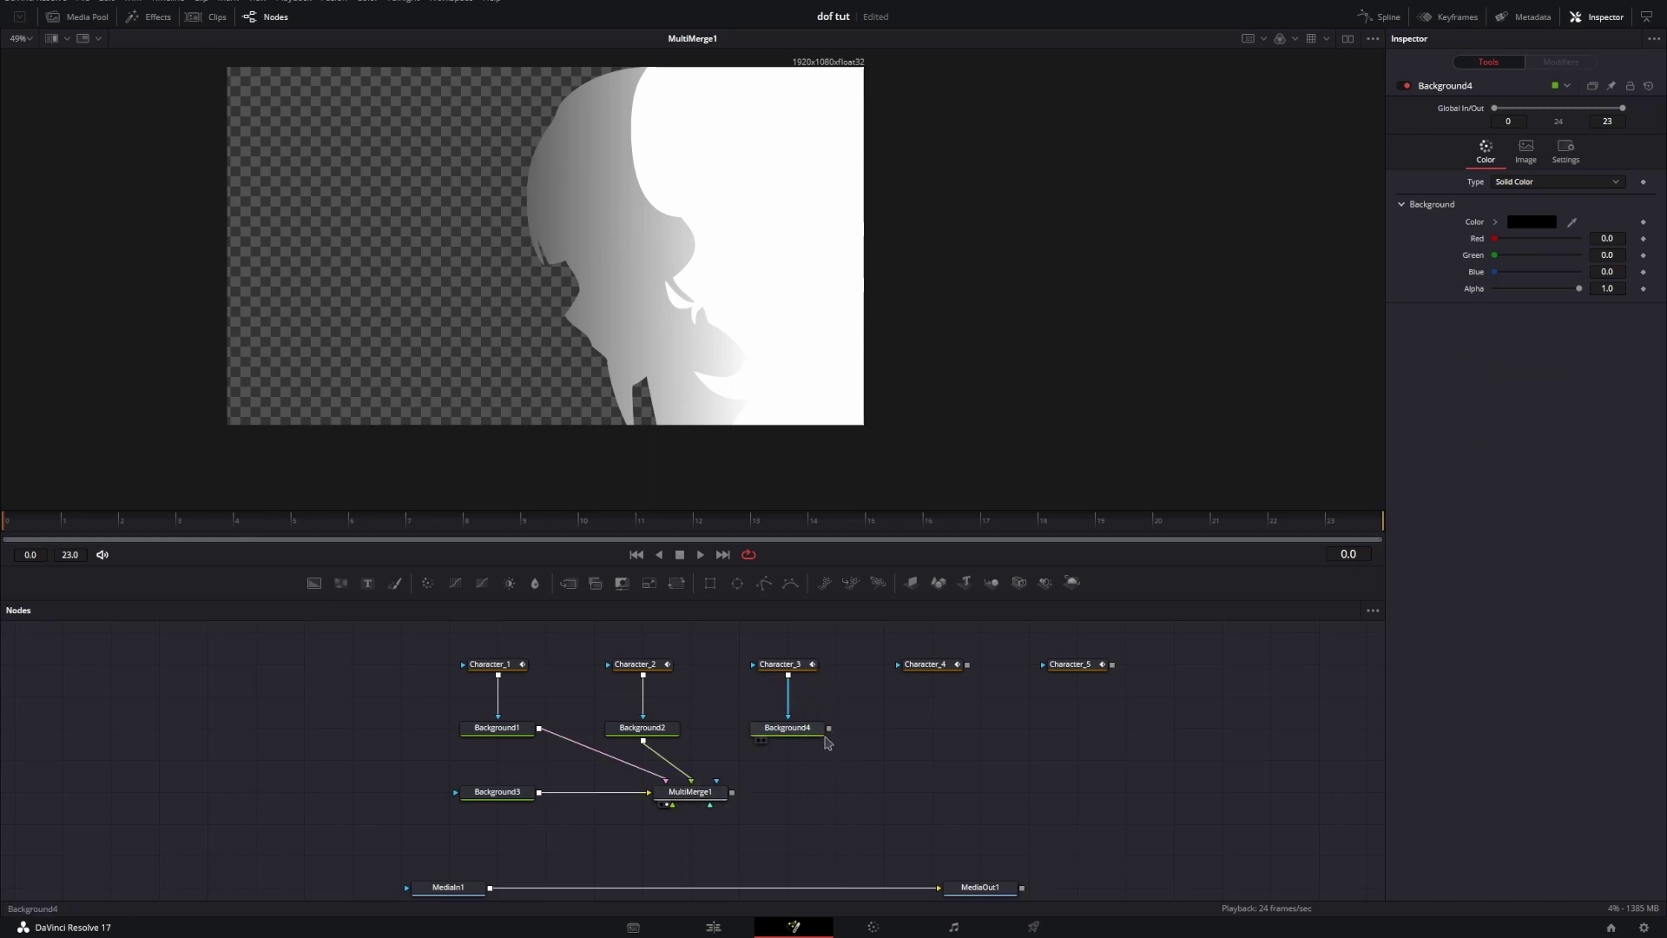
{"action": "left_click_drag", "start_coordinate": [830, 728], "coordinate": [691, 792]}
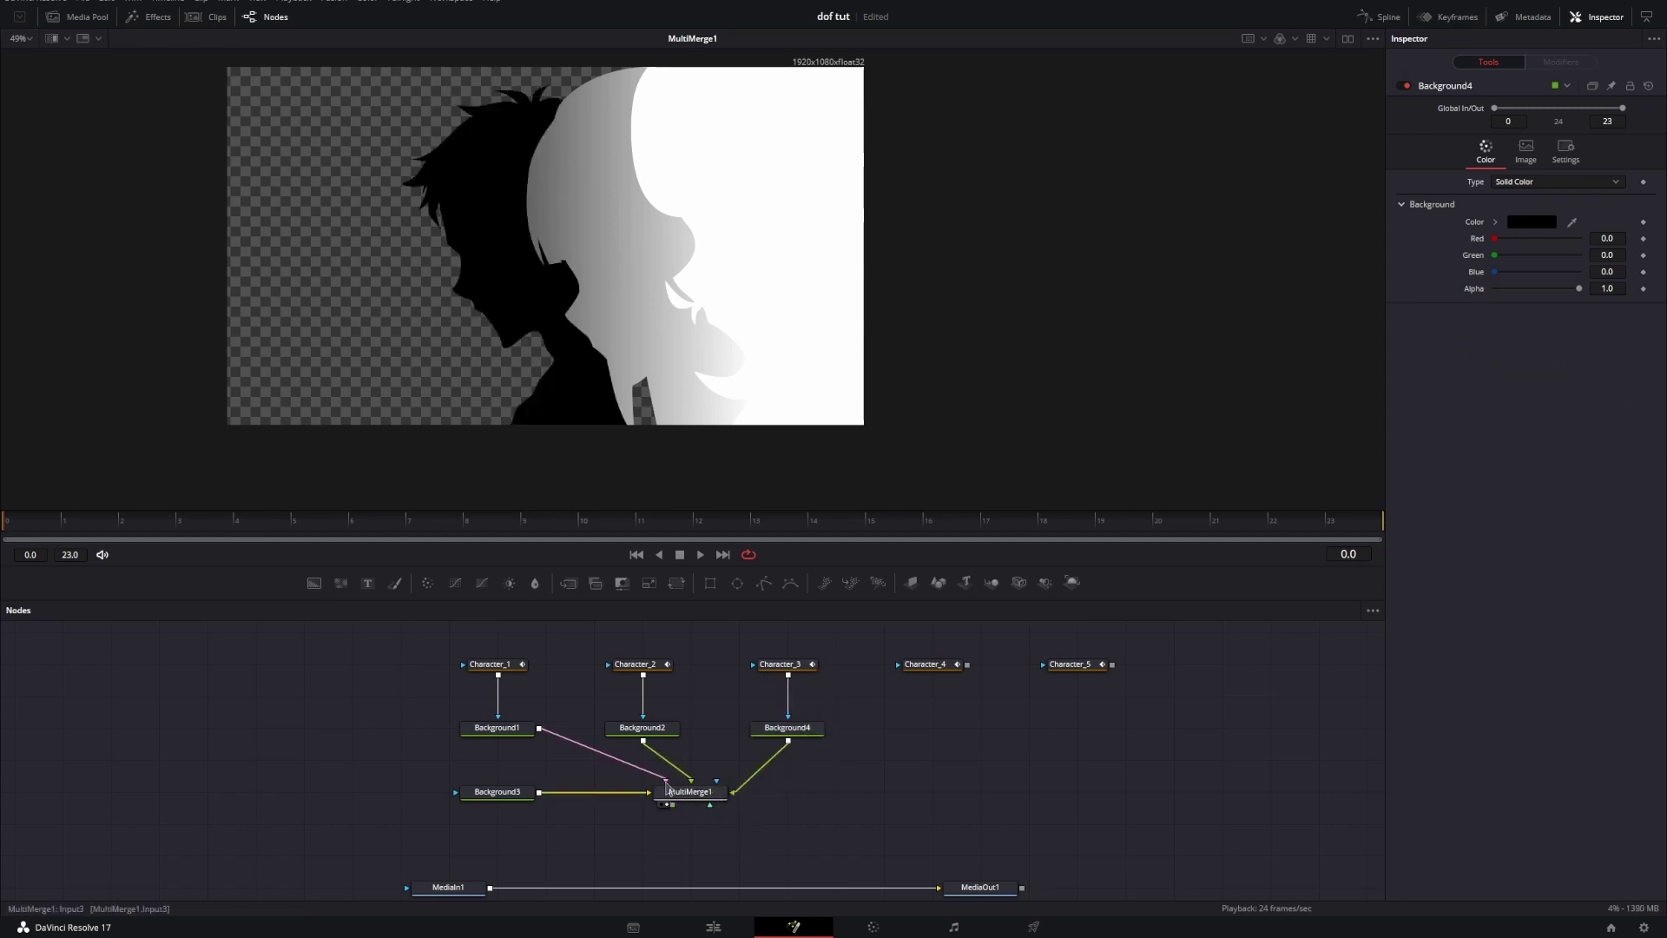
Step: View Background4 on its own in the viewer and return the viewer to MultiMerge1
{"action": "left_click_drag", "start_coordinate": [840, 748], "coordinate": [646, 738]}
{"action": "left_click", "coordinate": [619, 722]}
{"action": "key", "text": "1"}
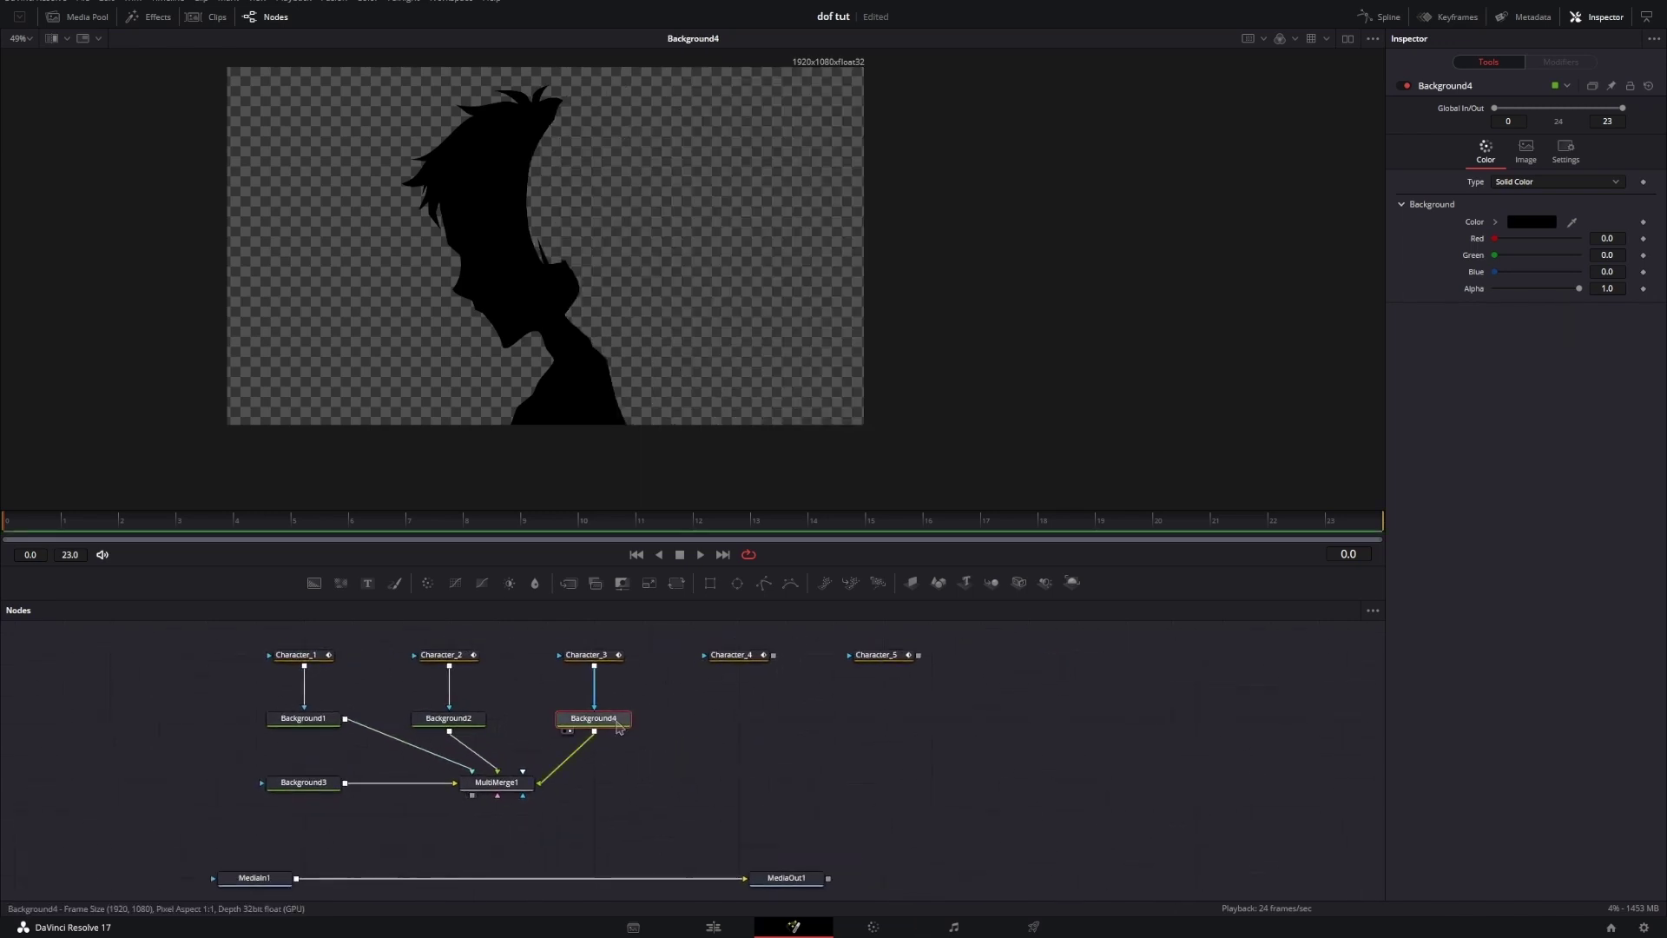
{"action": "left_click", "coordinate": [516, 785]}
{"action": "key", "text": "1"}
Step: Extend the lower corner of the Character_3 mask along the frame's bottom edge beneath the second character
{"action": "left_click", "coordinate": [611, 720]}
{"action": "left_click_drag", "start_coordinate": [641, 722], "coordinate": [748, 767]}
{"action": "left_click", "coordinate": [695, 700]}
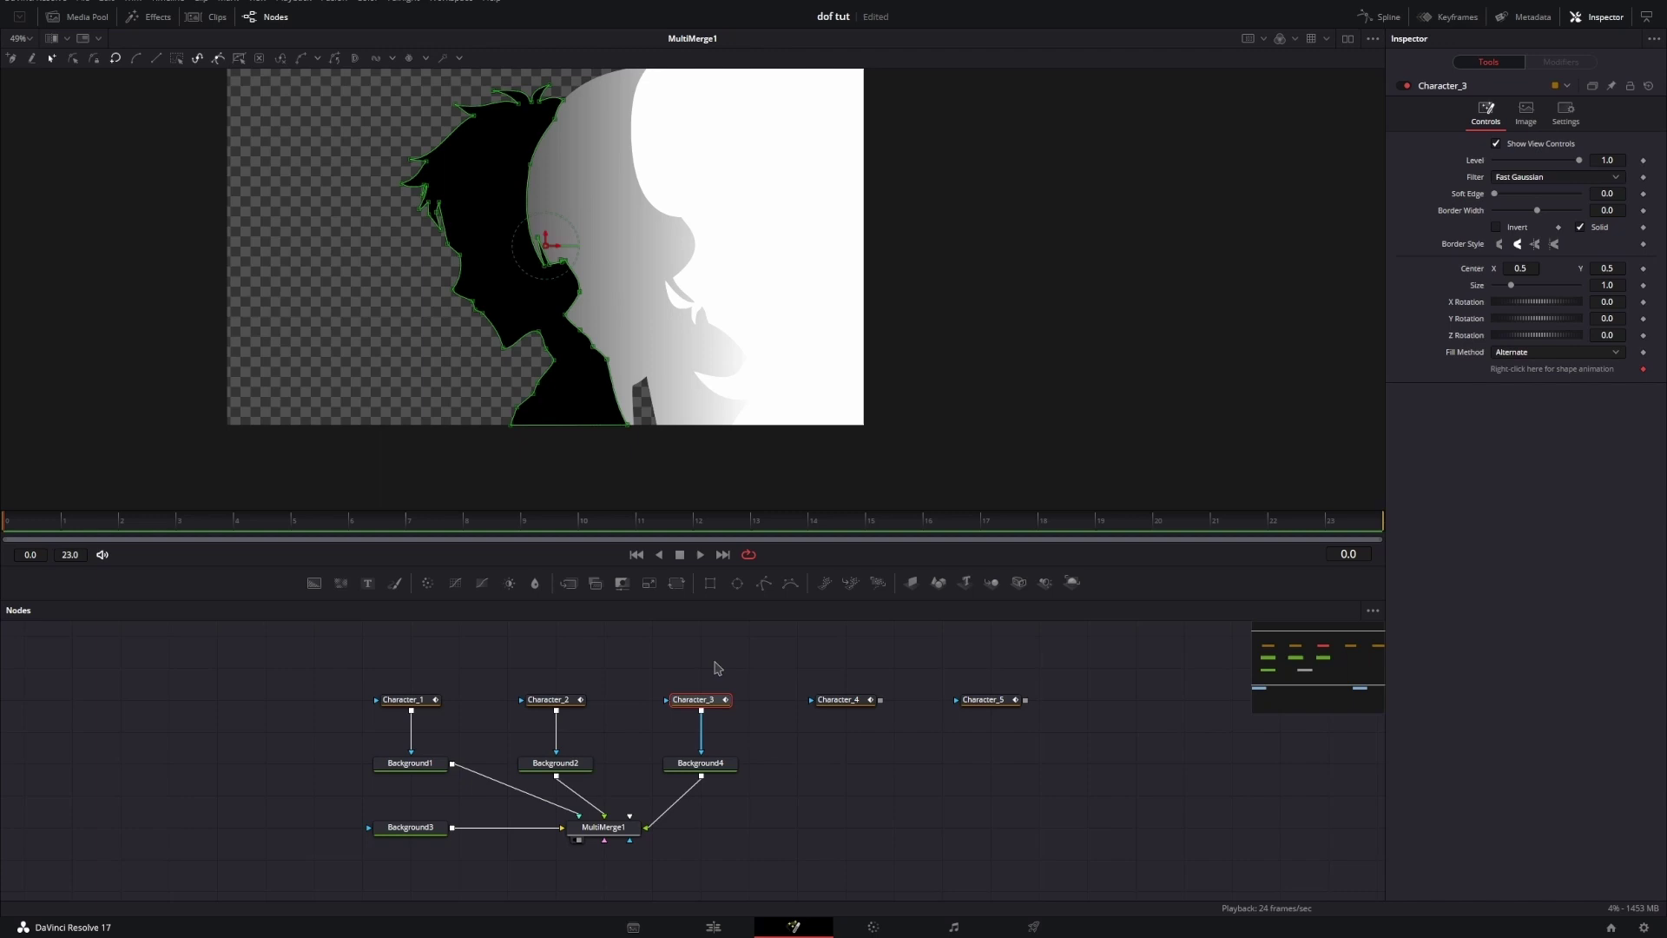
{"action": "left_click_drag", "start_coordinate": [630, 424], "coordinate": [677, 426]}
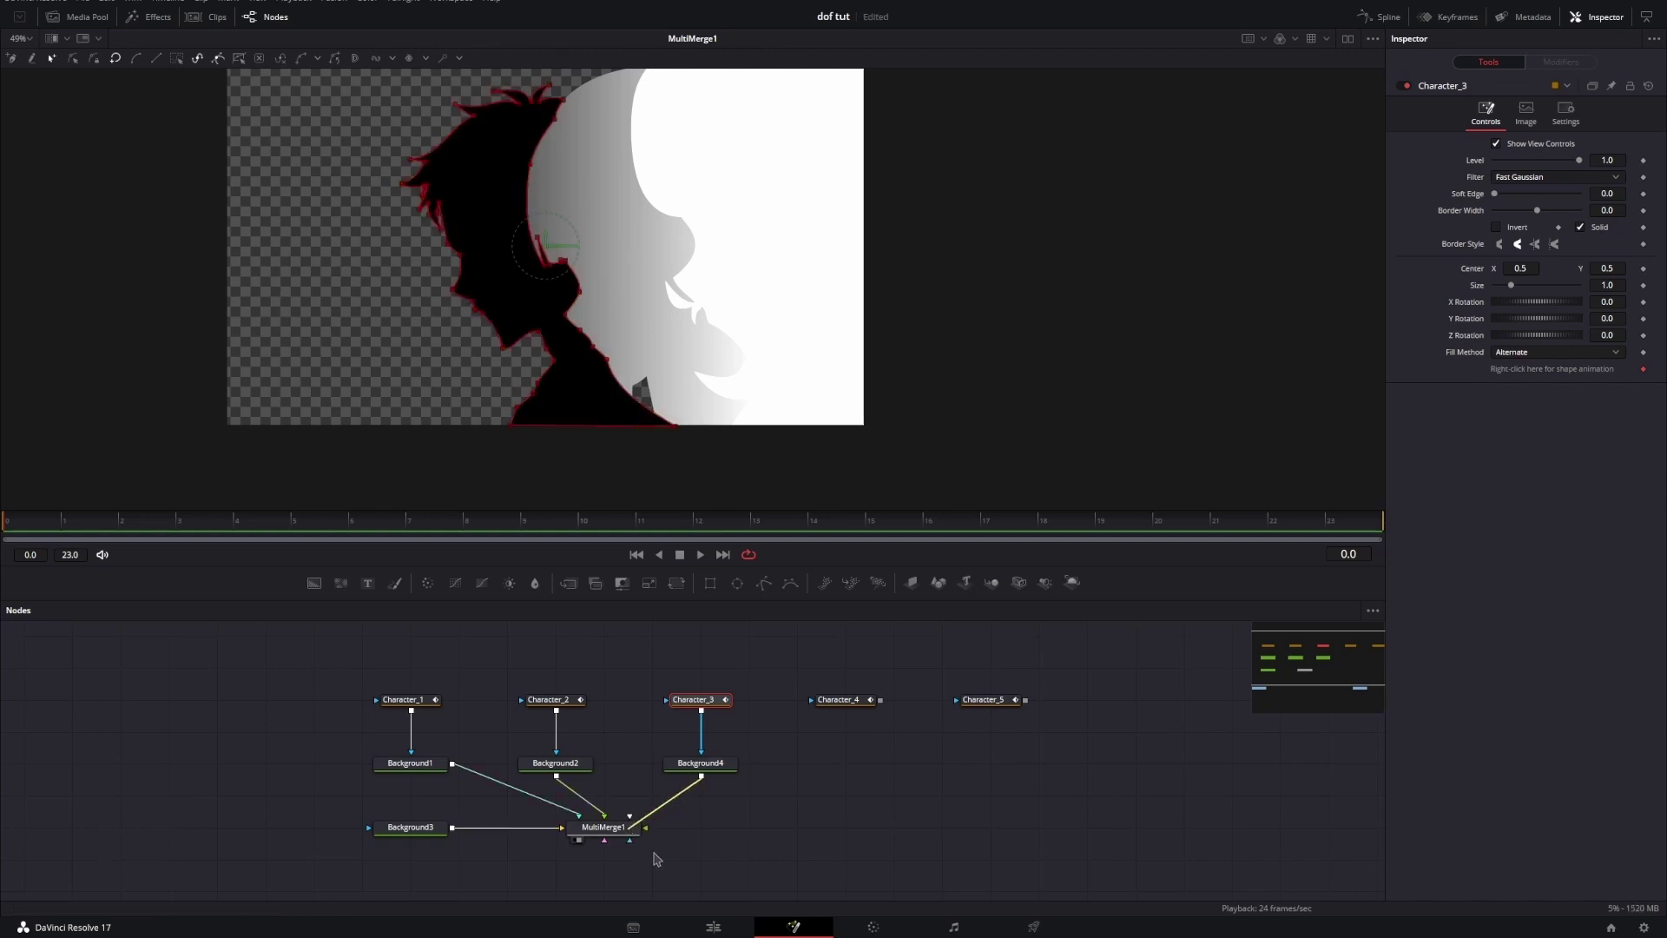
Step: Reconnect Background2 and Background1 to MultiMerge1 in that order so Background1 stays on top of the layers
{"action": "left_click", "coordinate": [603, 815]}
{"action": "left_click_drag", "start_coordinate": [598, 765], "coordinate": [604, 826]}
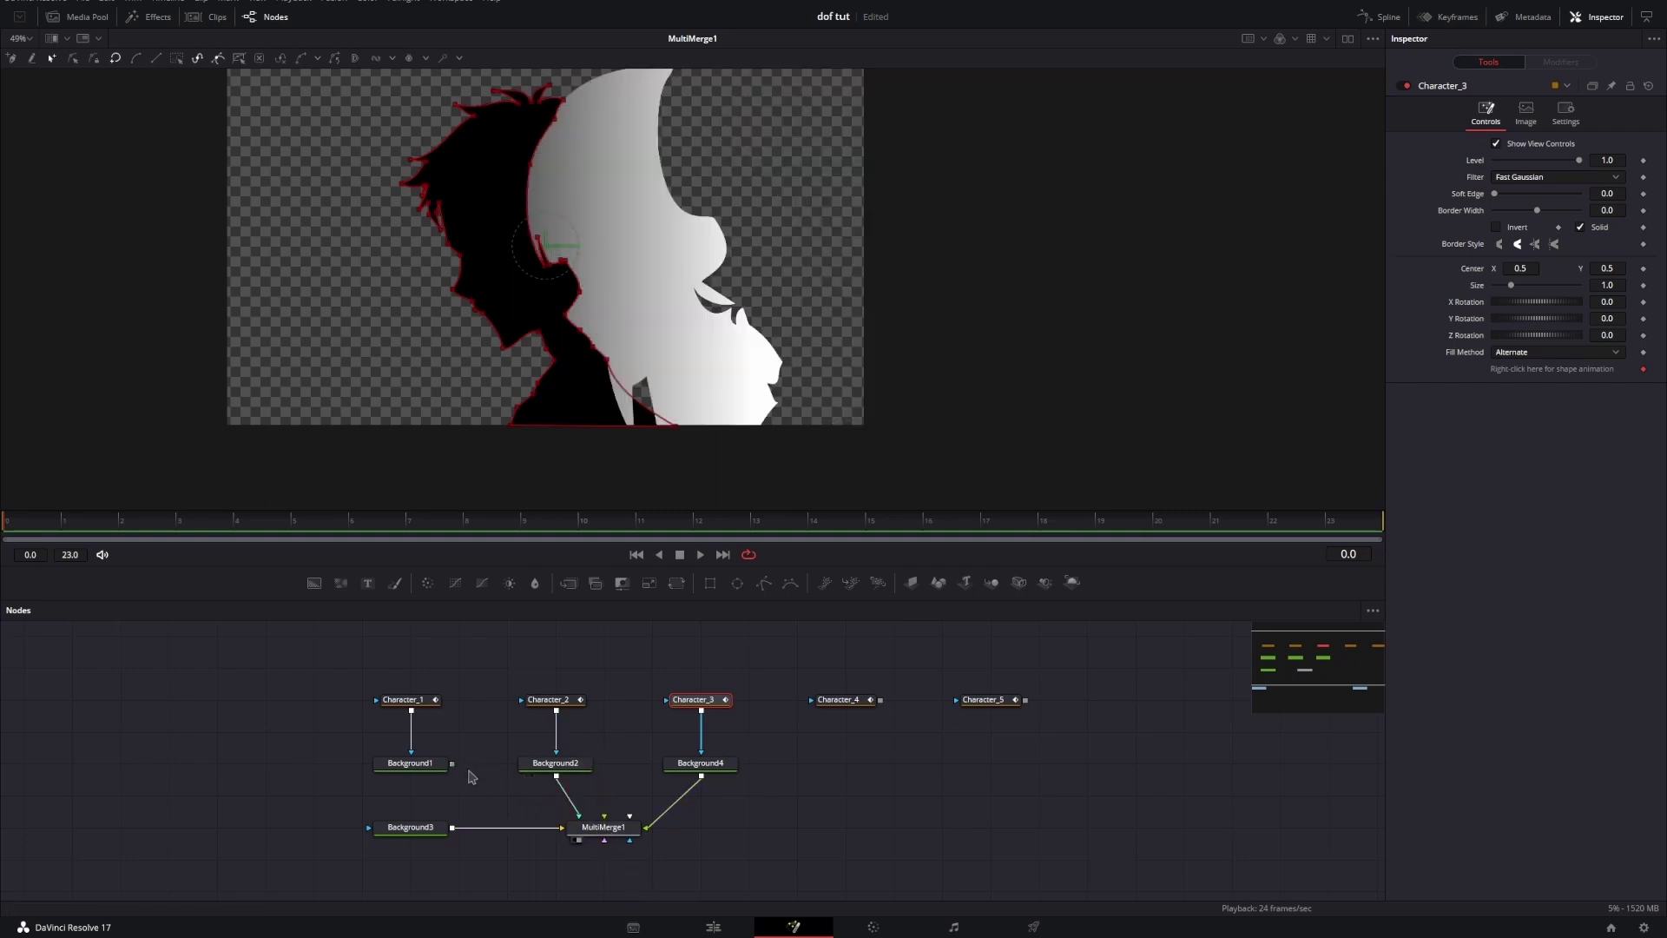
{"action": "left_click", "coordinate": [415, 763]}
{"action": "left_click_drag", "start_coordinate": [452, 763], "coordinate": [580, 827]}
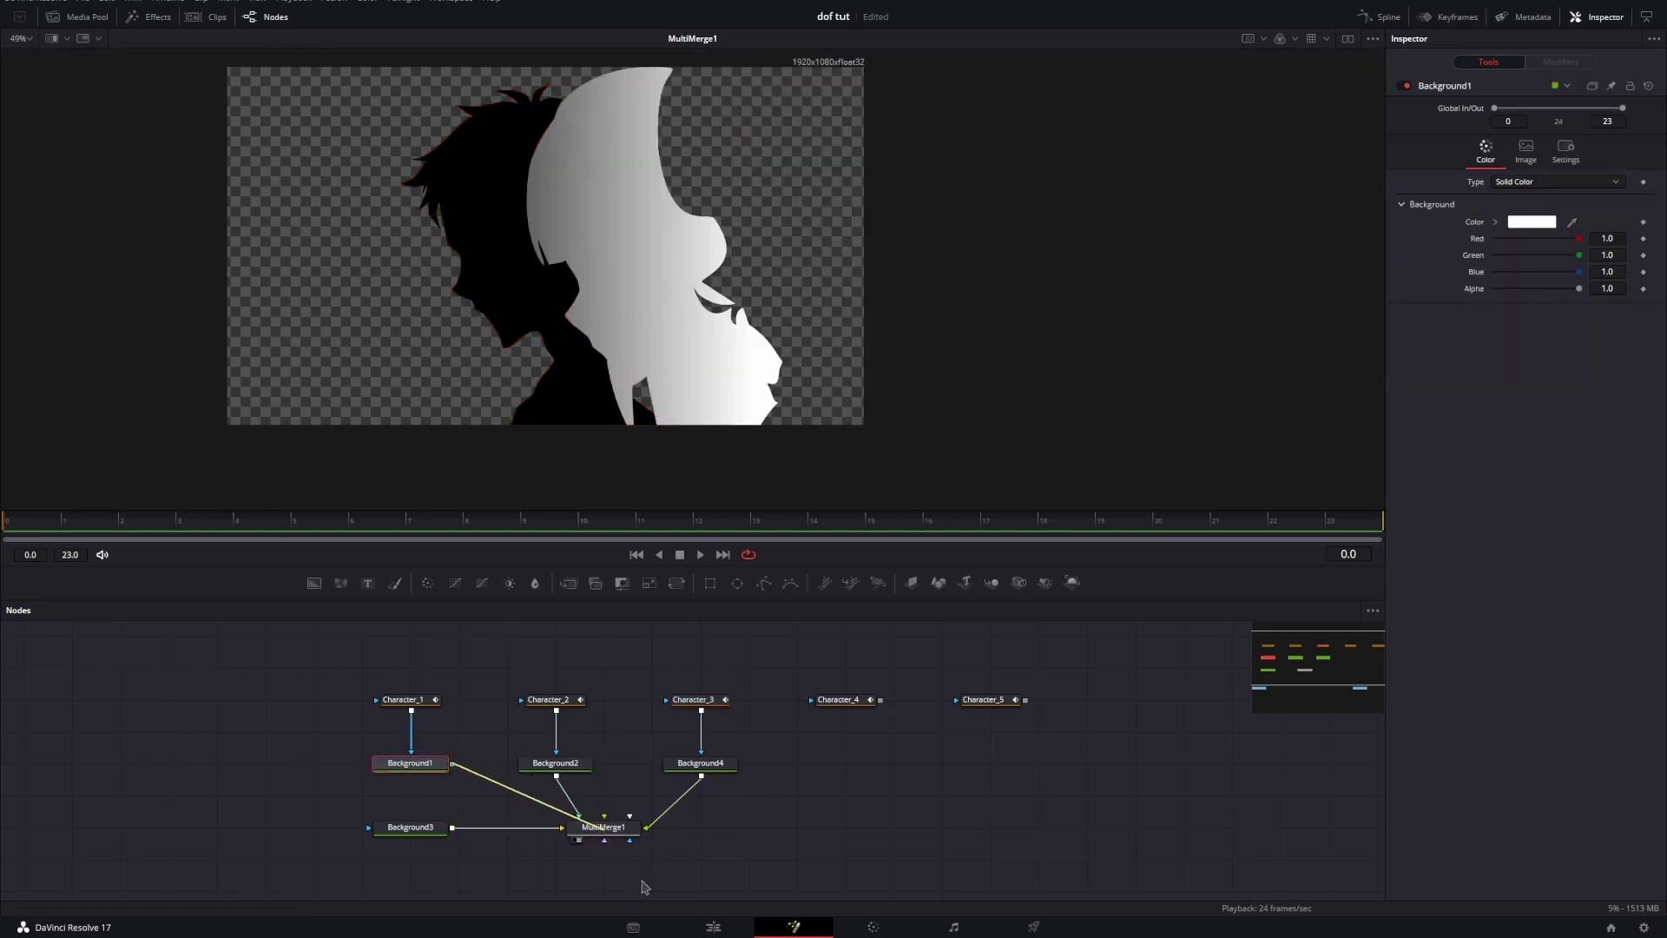
{"action": "left_click", "coordinate": [673, 835]}
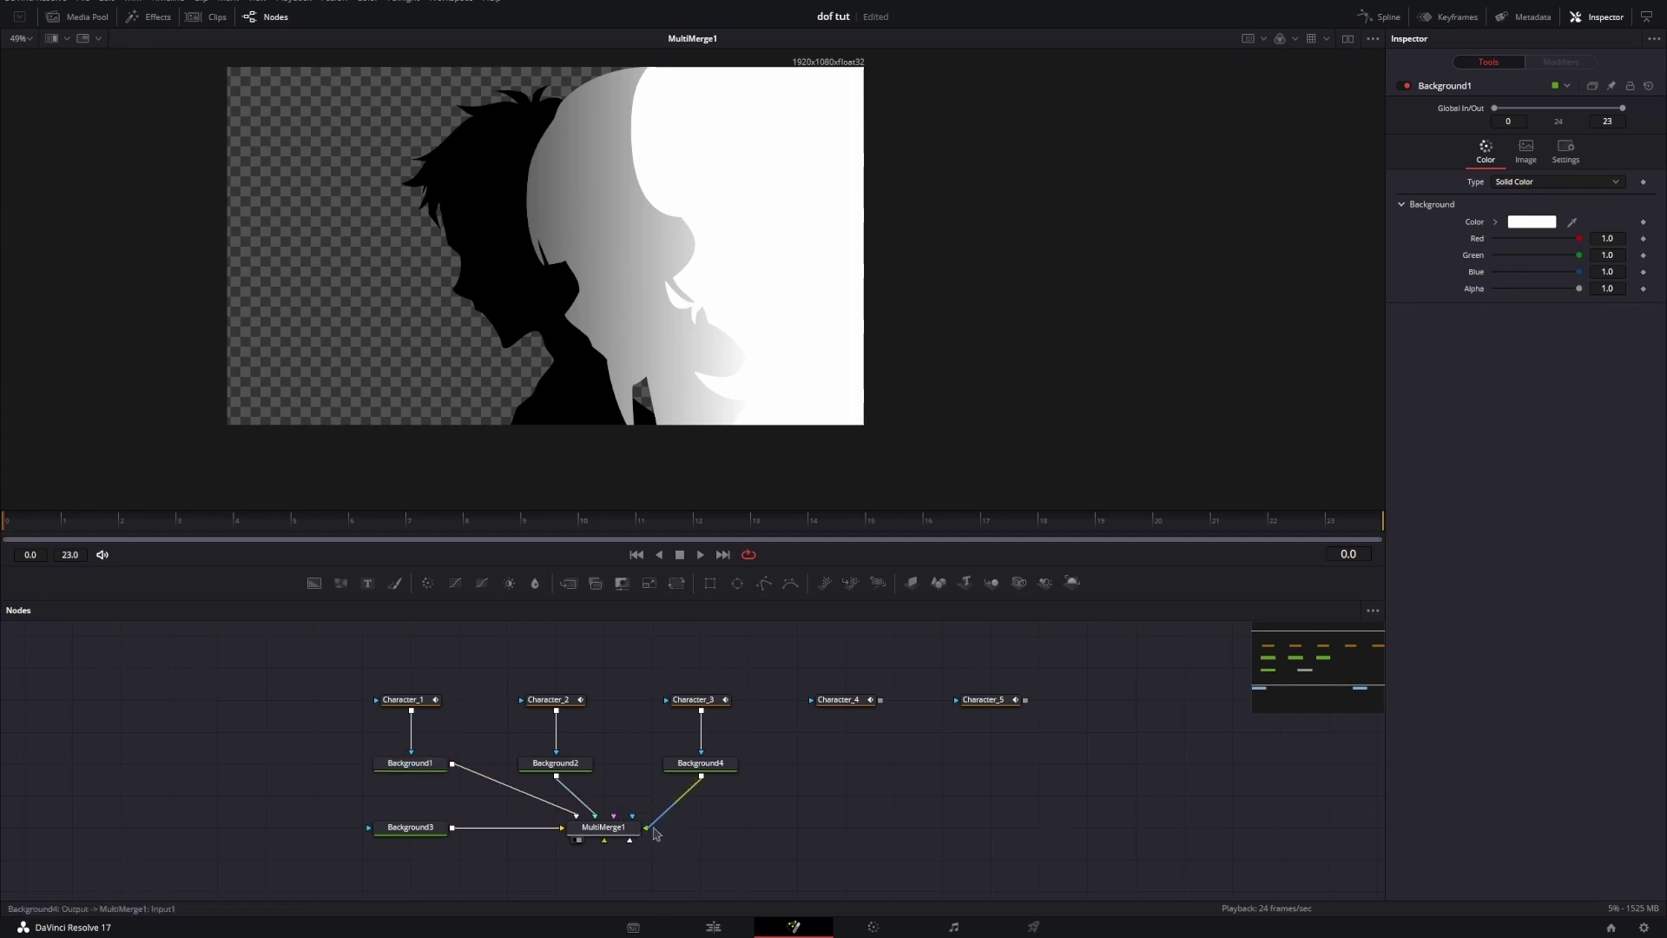
Step: Add two Background nodes below Character_4 and Character_5 and mask each with the character node above it
{"action": "left_click", "coordinate": [707, 764]}
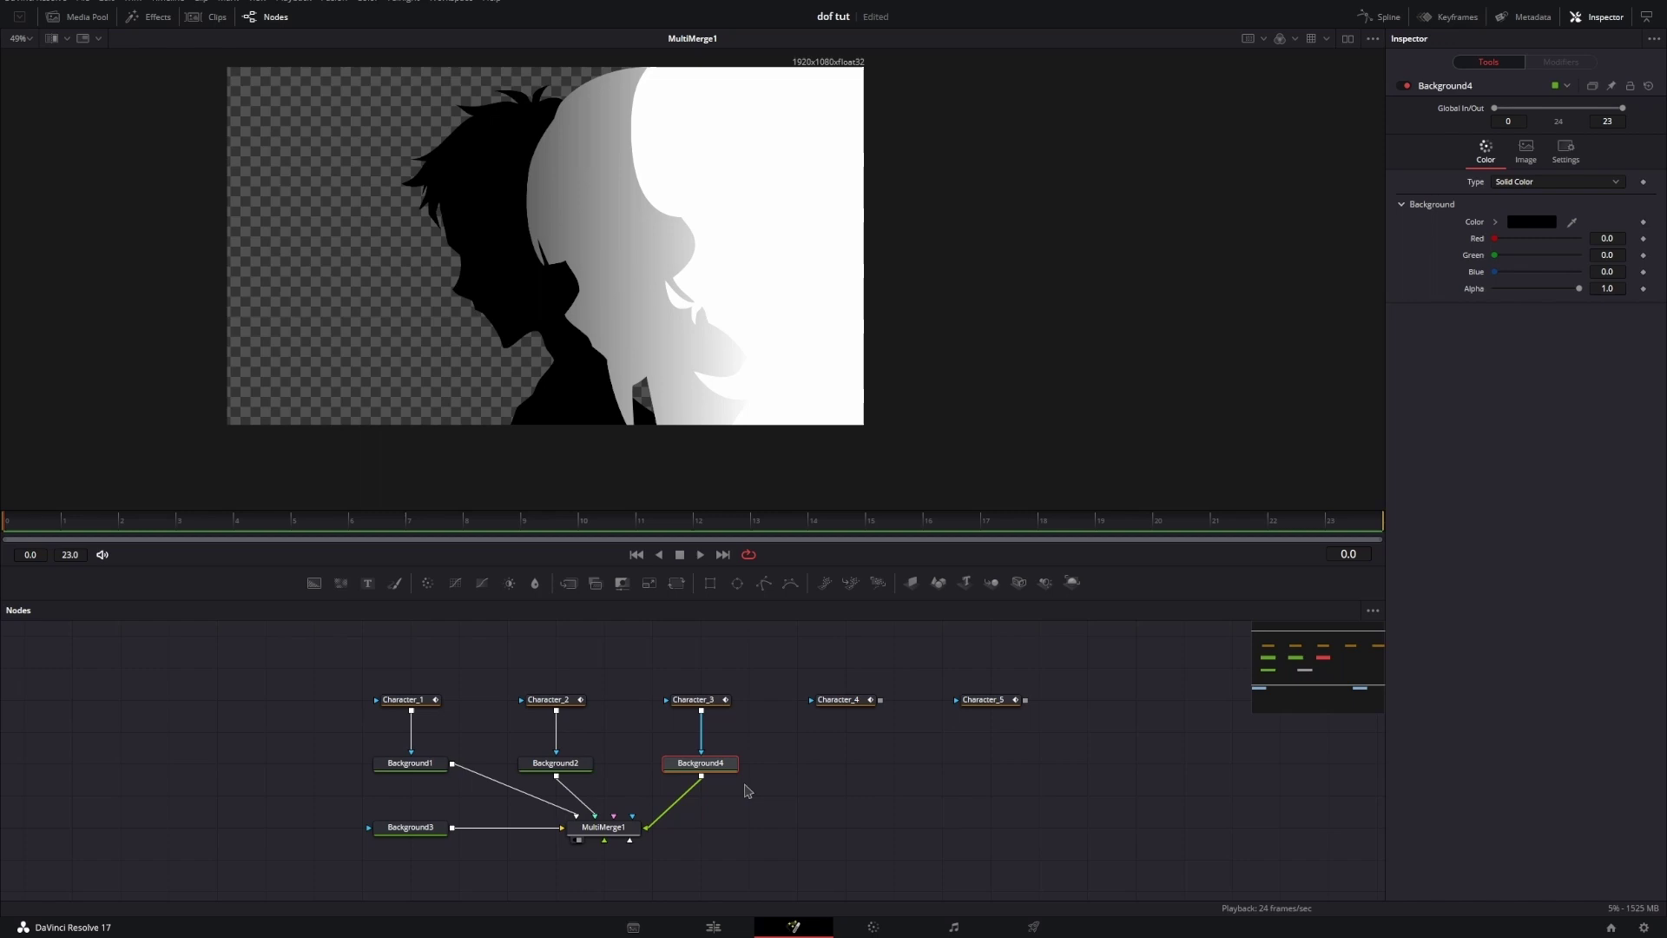
{"action": "left_click", "coordinate": [747, 788]}
{"action": "left_click_drag", "start_coordinate": [315, 583], "coordinate": [845, 763]}
{"action": "left_click_drag", "start_coordinate": [881, 699], "coordinate": [846, 762]}
{"action": "left_click_drag", "start_coordinate": [317, 585], "coordinate": [990, 763]}
{"action": "left_click_drag", "start_coordinate": [1025, 699], "coordinate": [1028, 701]}
Step: Connect Background6, Background5 and Background4 to MultiMerge1 in back-to-front order
{"action": "left_click_drag", "start_coordinate": [1033, 763], "coordinate": [646, 826]}
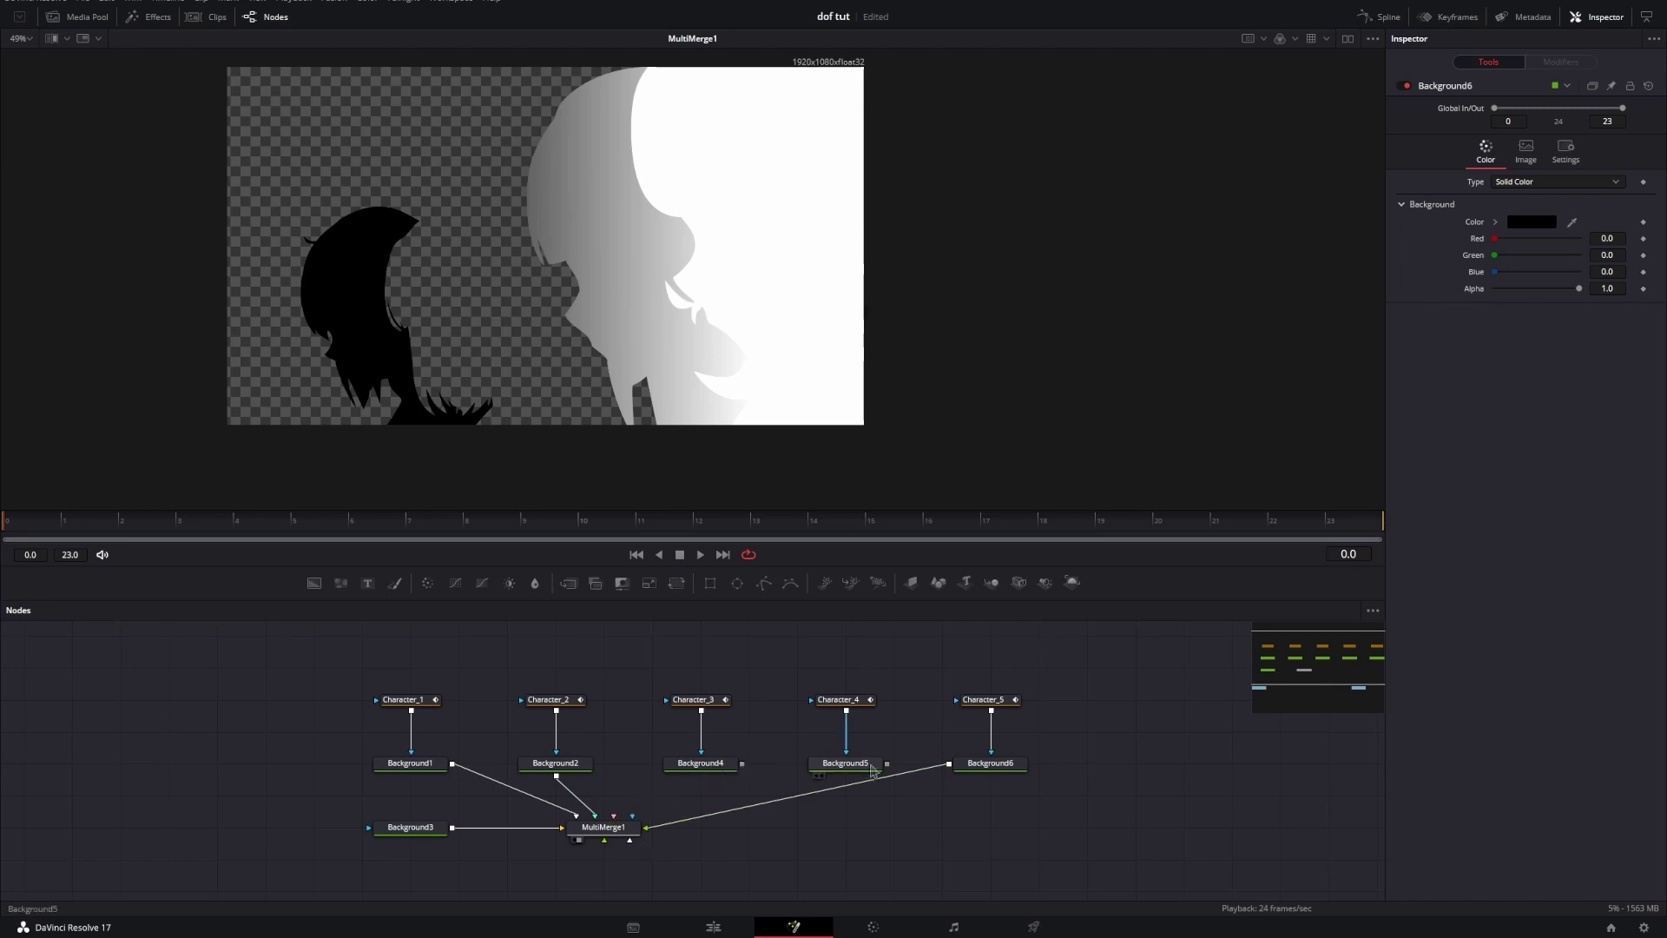
{"action": "left_click_drag", "start_coordinate": [886, 764], "coordinate": [616, 833]}
{"action": "left_click_drag", "start_coordinate": [745, 764], "coordinate": [615, 818]}
Step: Change Background4 to a linear gradient running from about X -0.04 to X 0.968 at mid-height
{"action": "left_click", "coordinate": [686, 770]}
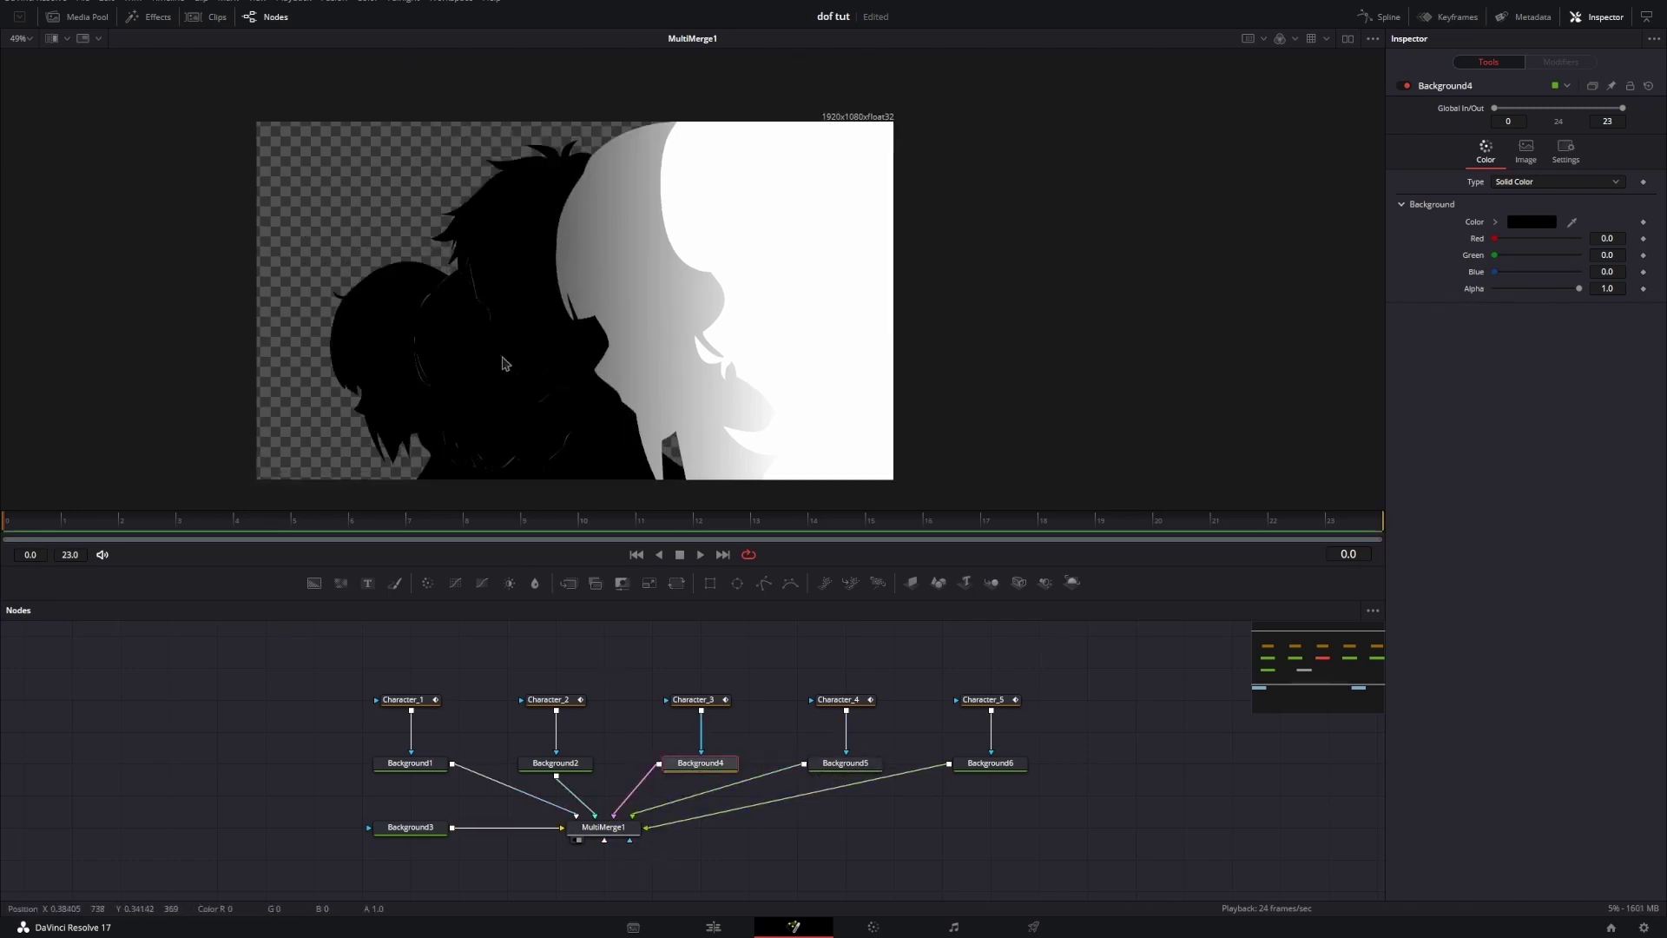
{"action": "left_click", "coordinate": [1554, 181]}
{"action": "left_click", "coordinate": [1528, 247]}
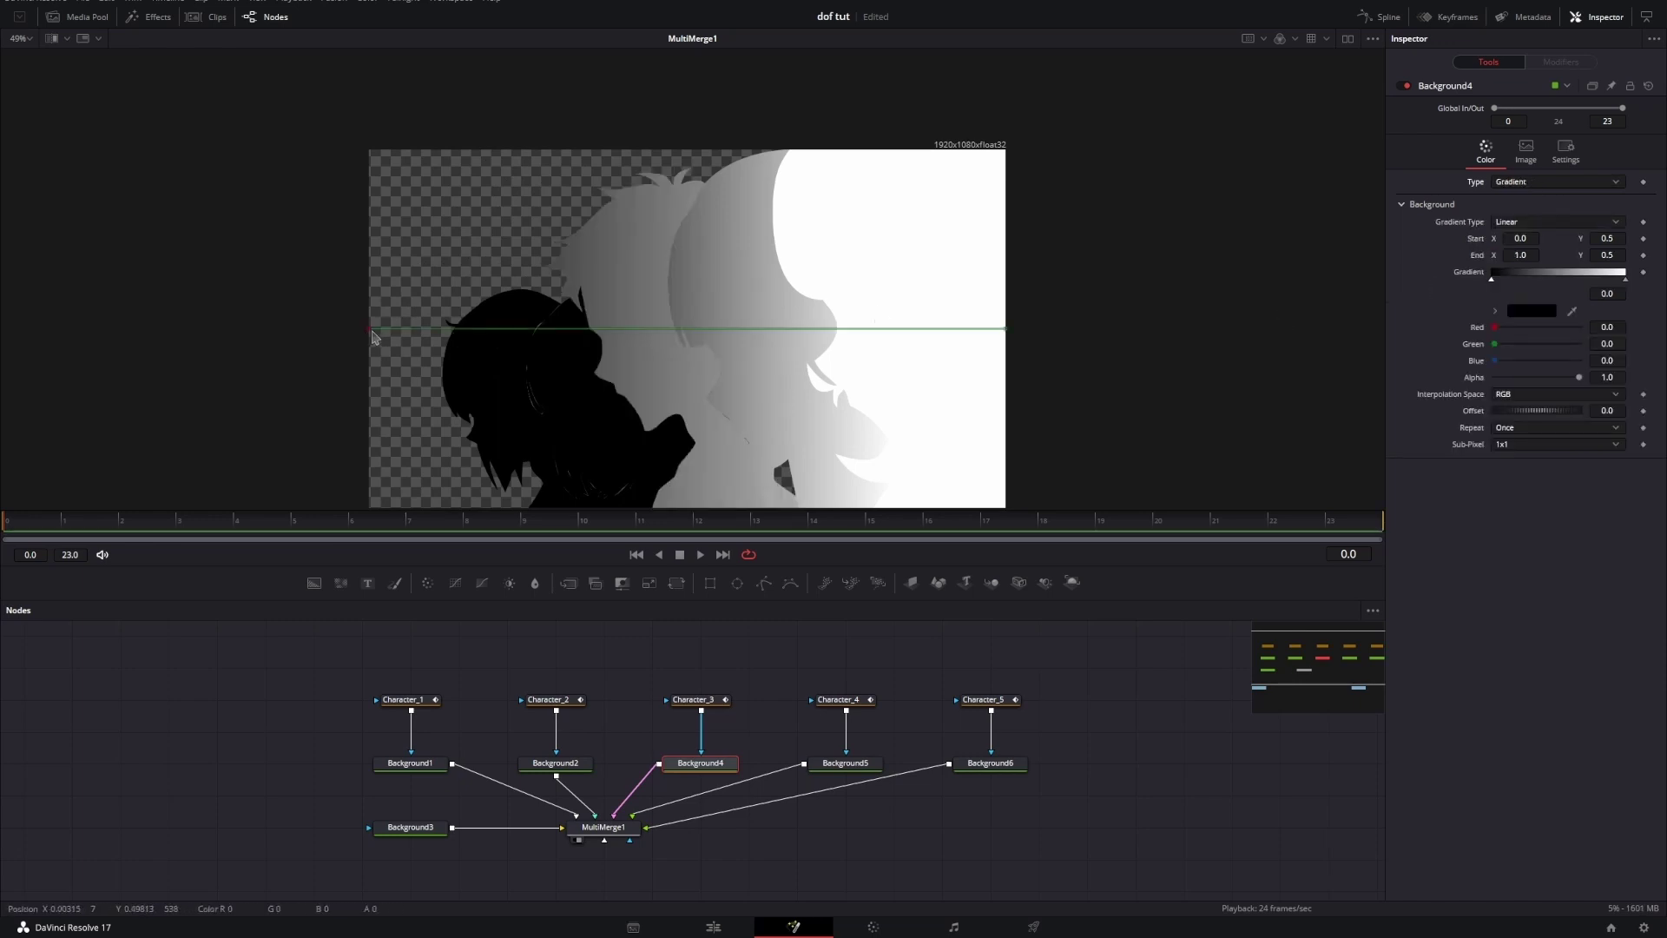
{"action": "mouse_move", "coordinate": [371, 329]}
{"action": "left_mouse_down"}
{"action": "mouse_move", "coordinate": [204, 329]}
{"action": "mouse_move", "coordinate": [347, 329]}
{"action": "left_mouse_up"}
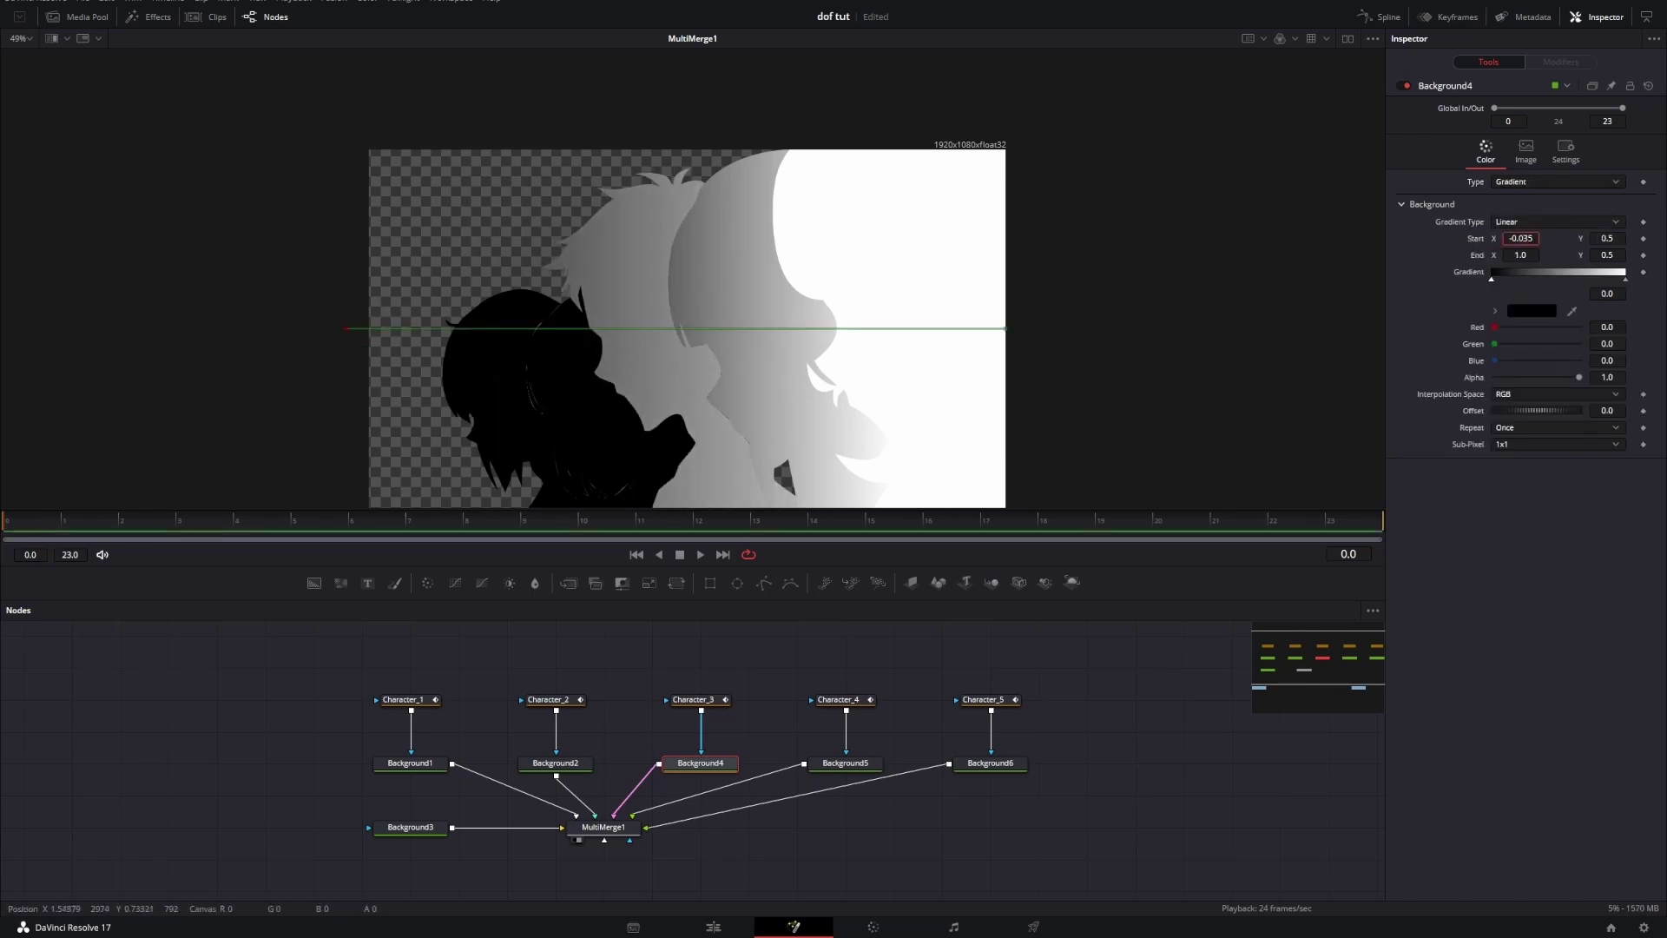
{"action": "mouse_move", "coordinate": [1005, 328]}
{"action": "left_mouse_down"}
{"action": "mouse_move", "coordinate": [906, 329]}
{"action": "mouse_move", "coordinate": [986, 328]}
{"action": "left_mouse_up"}
Step: Move the Character_3 mask's face-edge points rightward so they sit behind the second character's face
{"action": "left_click", "coordinate": [707, 702]}
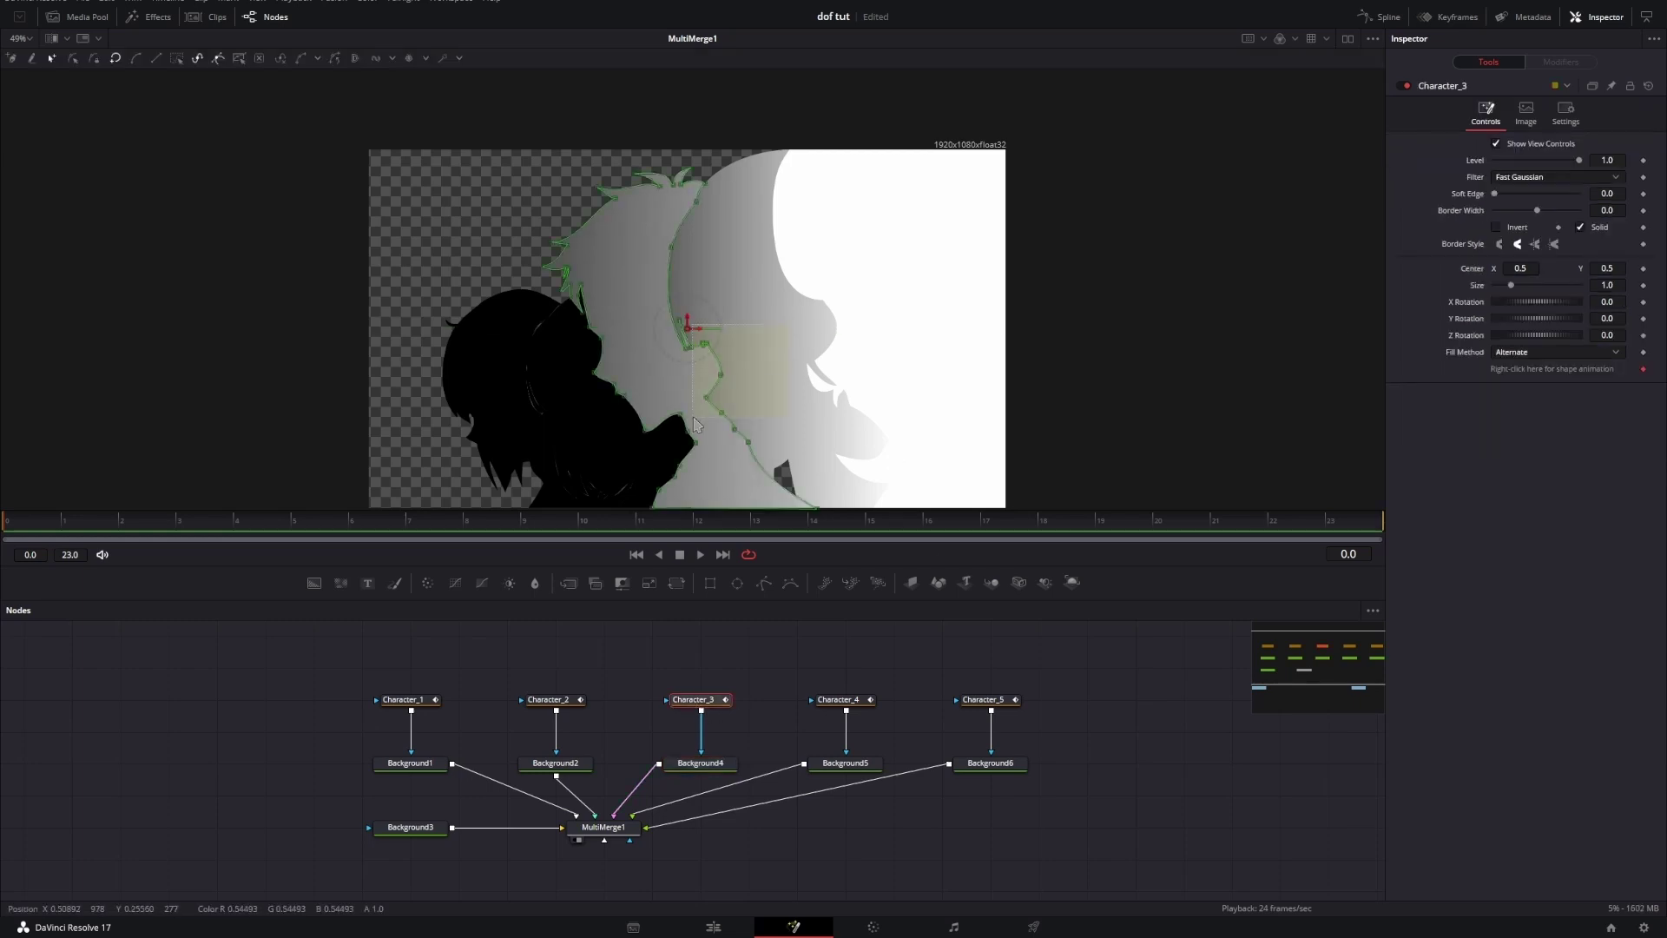
{"action": "left_click_drag", "start_coordinate": [693, 418], "coordinate": [693, 419]}
{"action": "left_click_drag", "start_coordinate": [722, 412], "coordinate": [856, 409]}
{"action": "left_click_drag", "start_coordinate": [734, 428], "coordinate": [836, 460]}
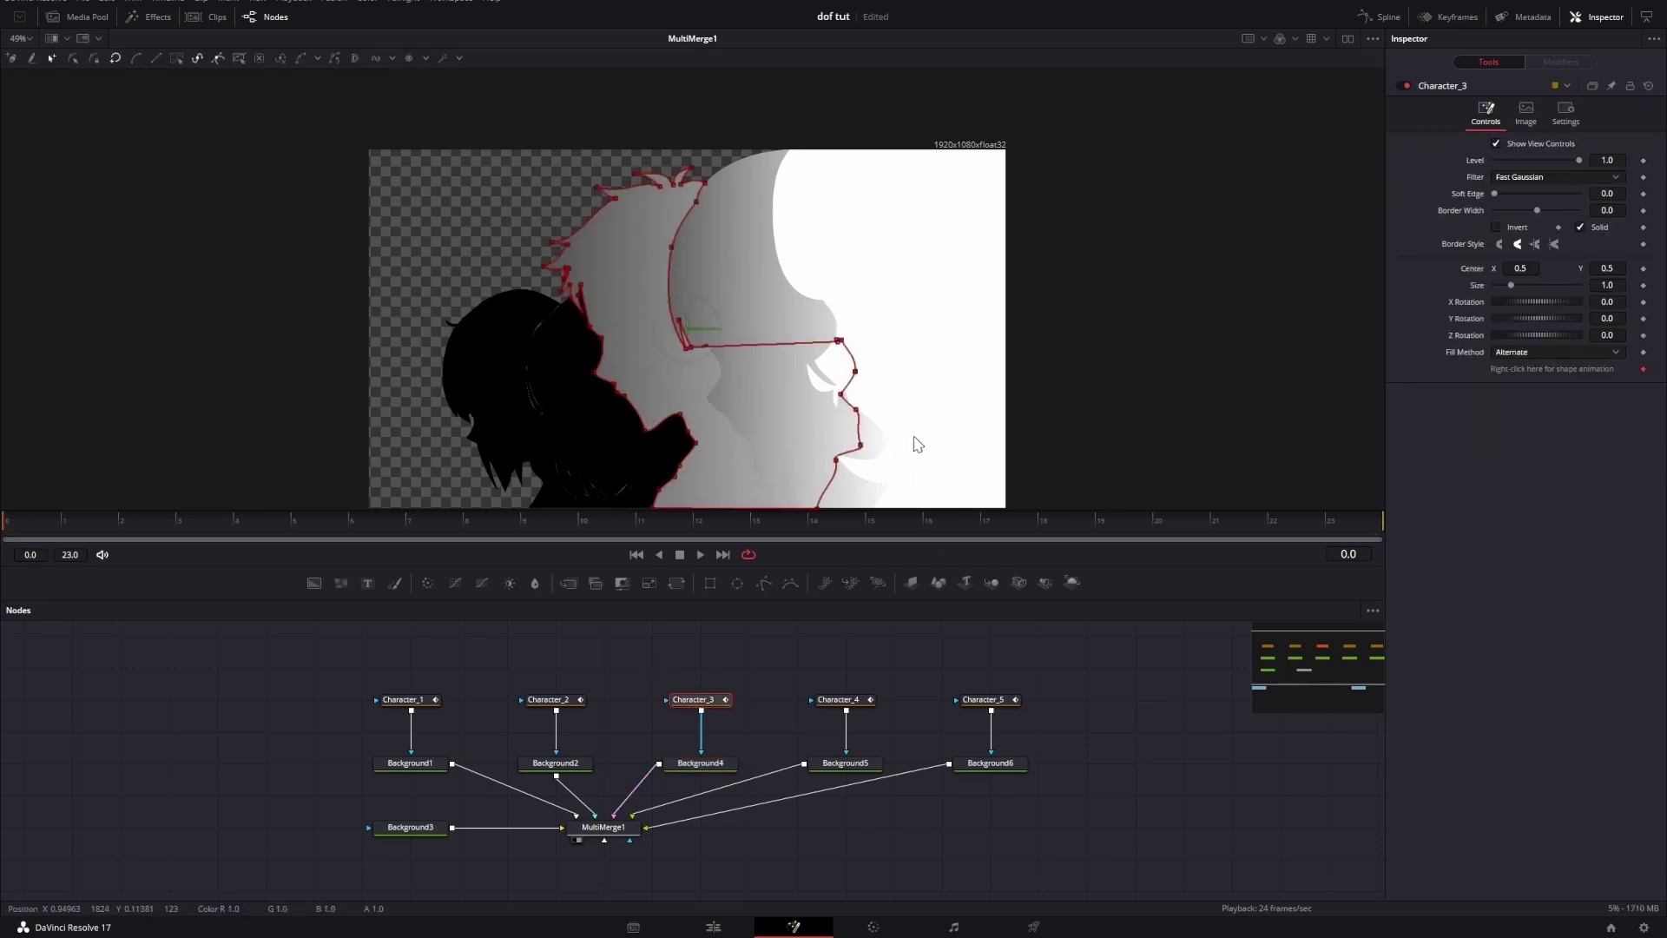
{"action": "left_click", "coordinate": [734, 681]}
Step: Shift the Character_3 mask's neck and back-of-hair points further beneath the second character to close the remaining overlap
{"action": "left_click", "coordinate": [707, 699]}
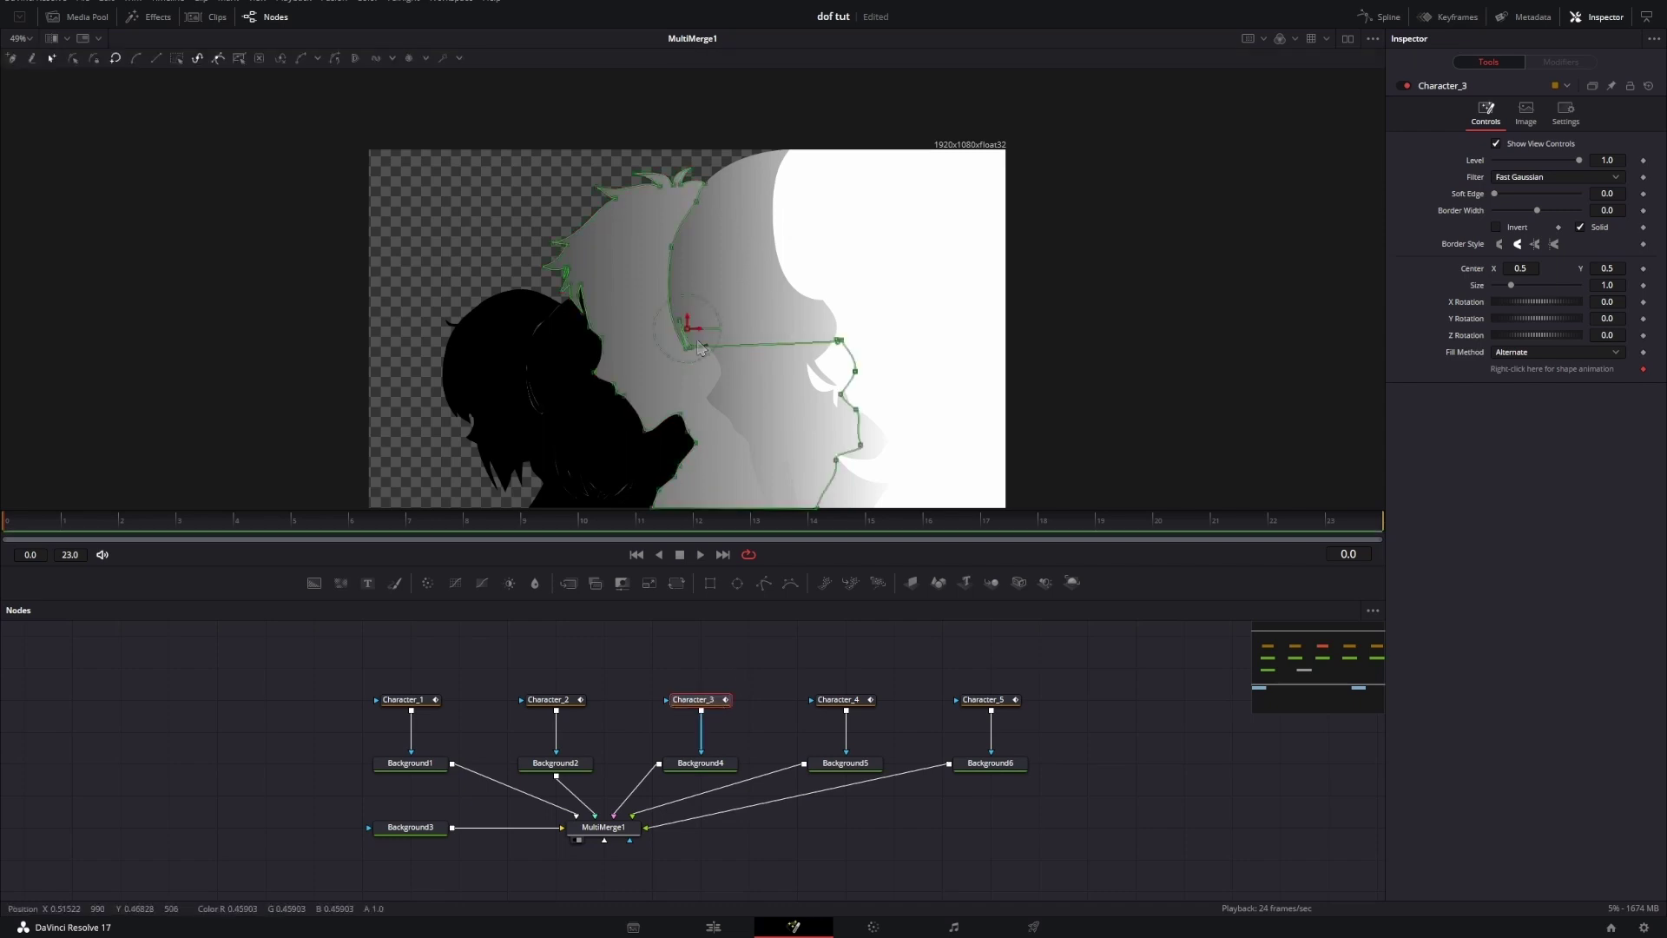
{"action": "left_click_drag", "start_coordinate": [692, 347], "coordinate": [759, 303]}
{"action": "left_click", "coordinate": [738, 658]}
{"action": "left_click", "coordinate": [692, 704]}
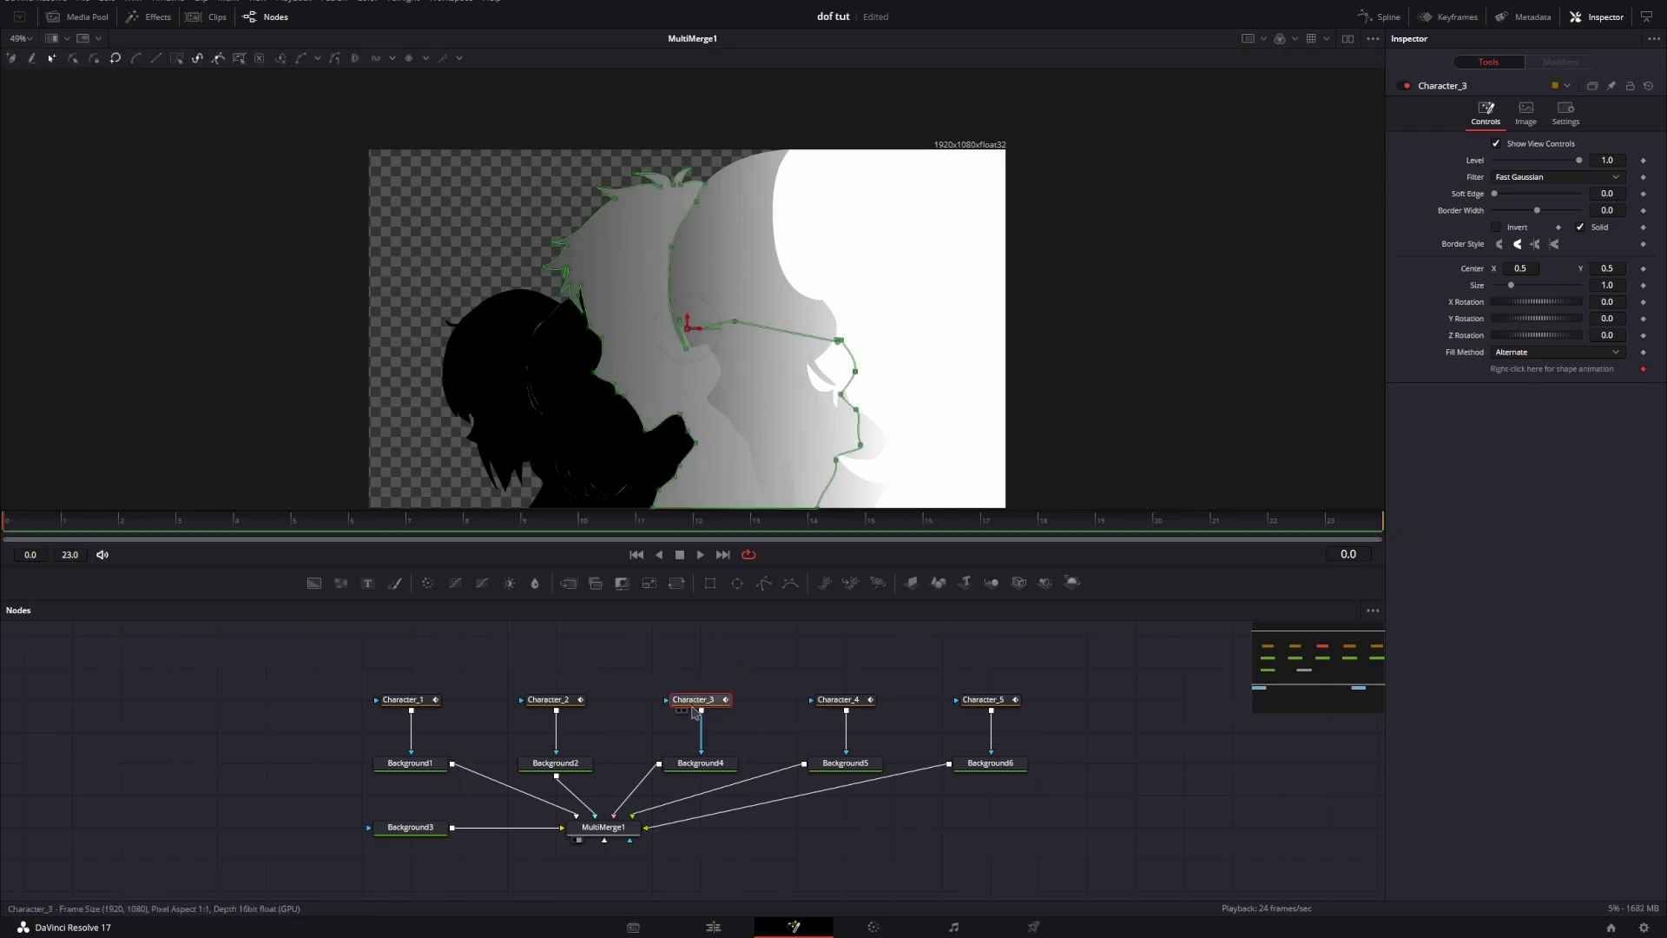
{"action": "left_click_drag", "start_coordinate": [671, 247], "coordinate": [687, 242]}
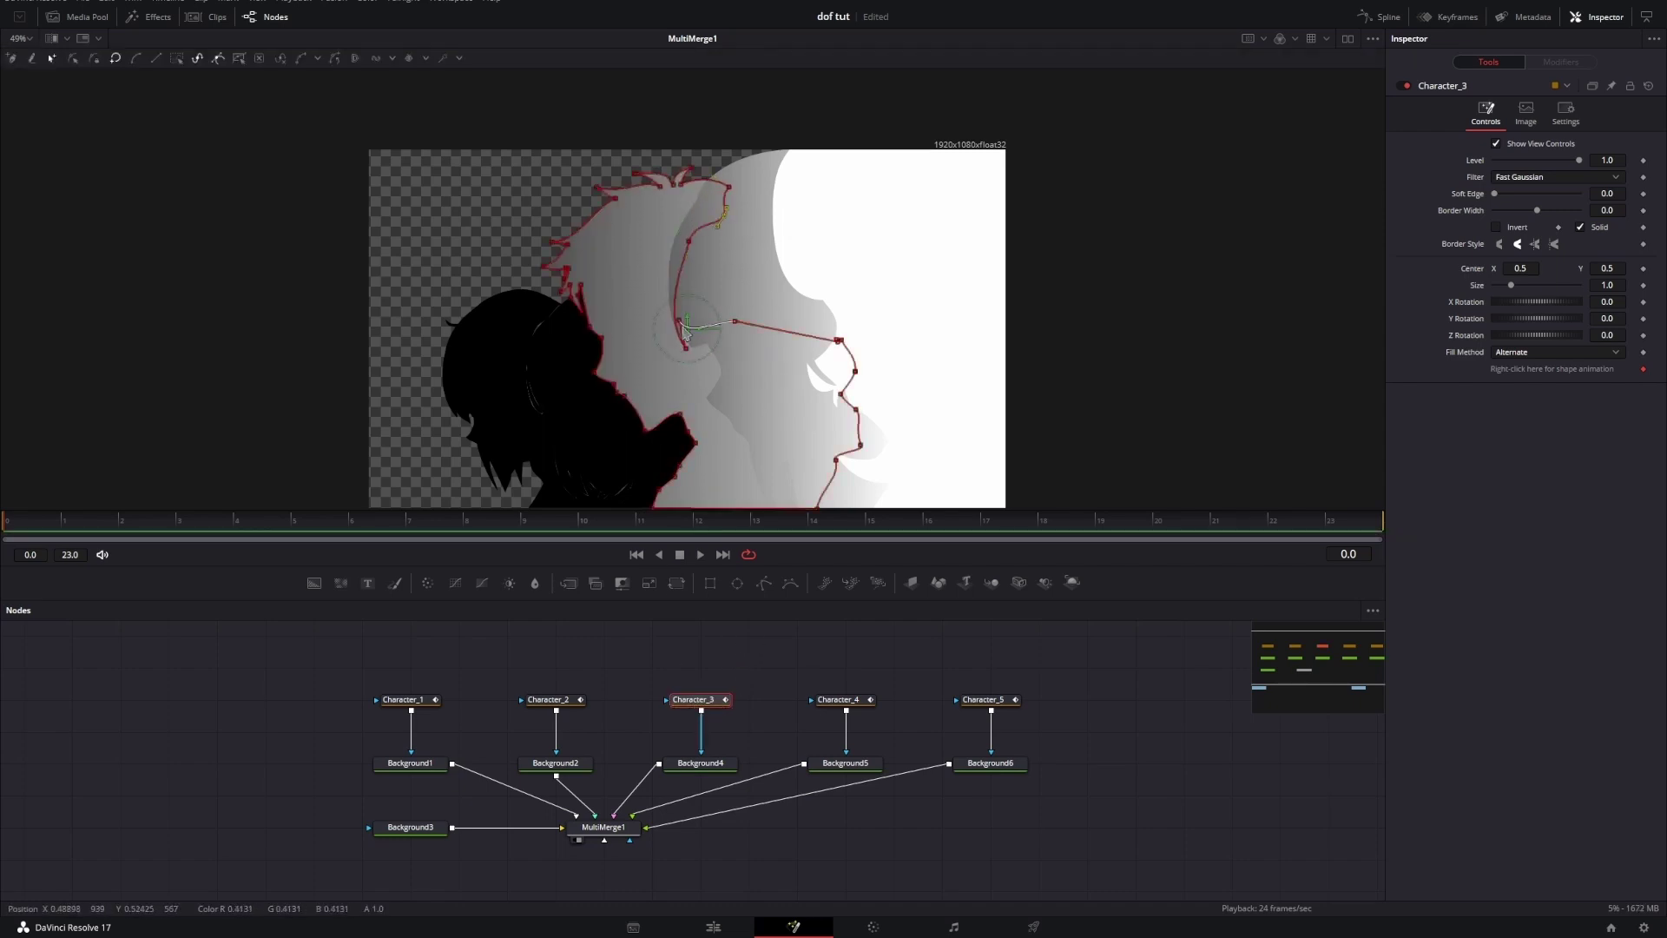
{"action": "left_click", "coordinate": [763, 689]}
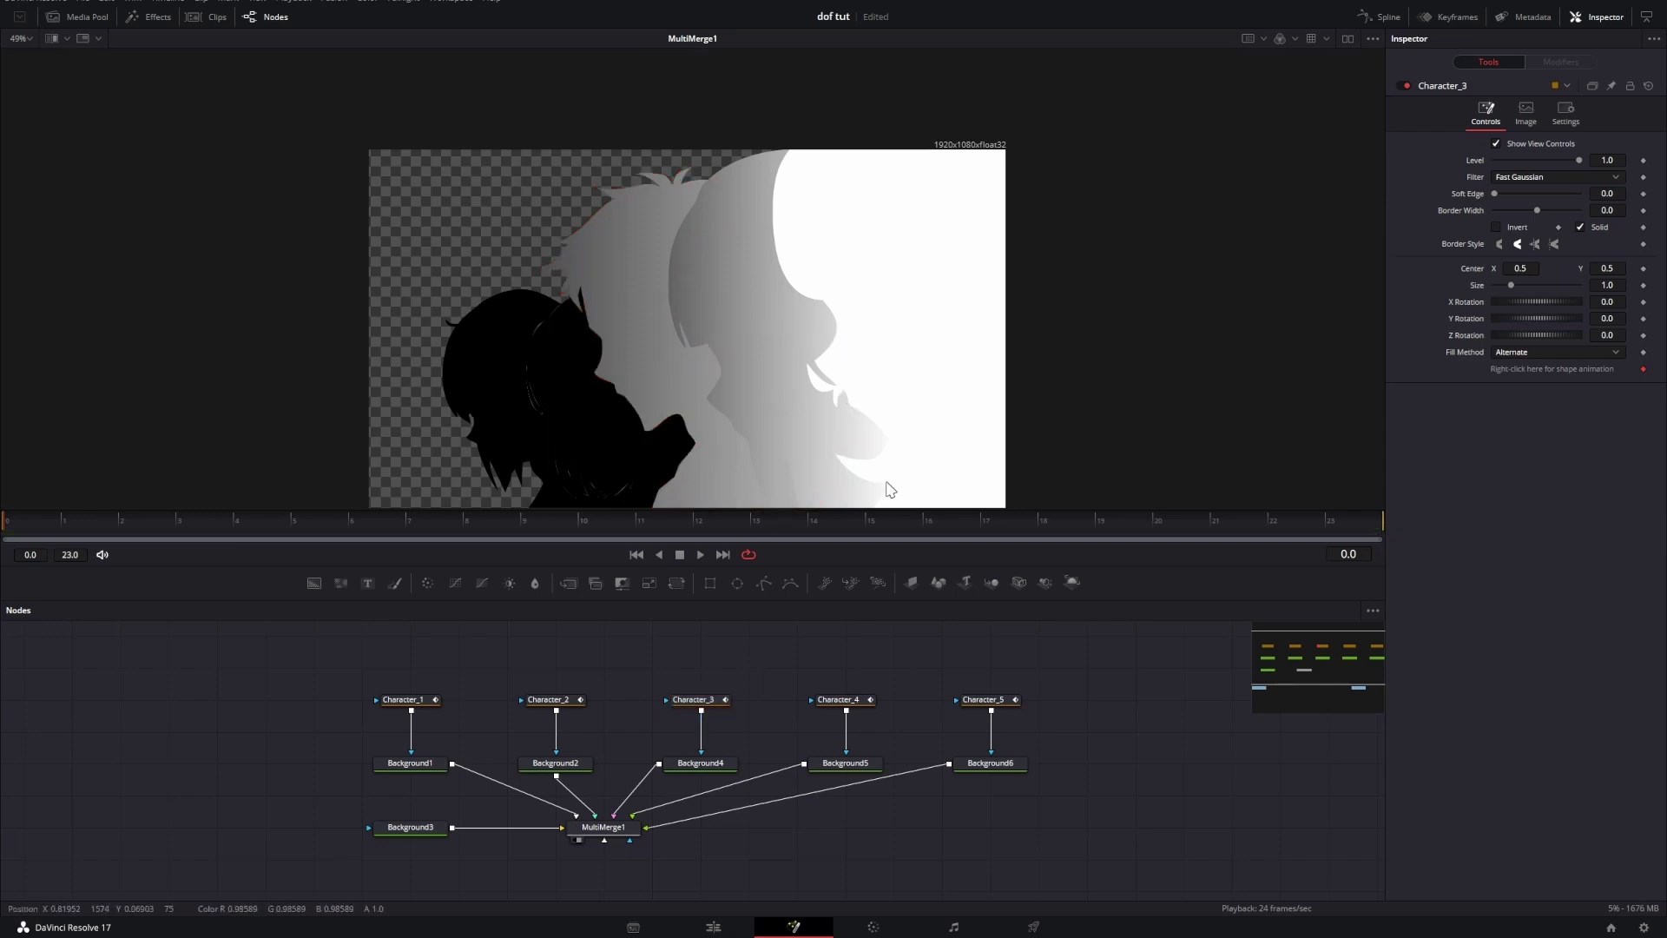
Step: Change Background5 to a linear gradient starting at X 0.0 and ending at about X 0.938, Y 0.489
{"action": "left_click_drag", "start_coordinate": [702, 629], "coordinate": [603, 614]}
{"action": "left_click", "coordinate": [745, 749]}
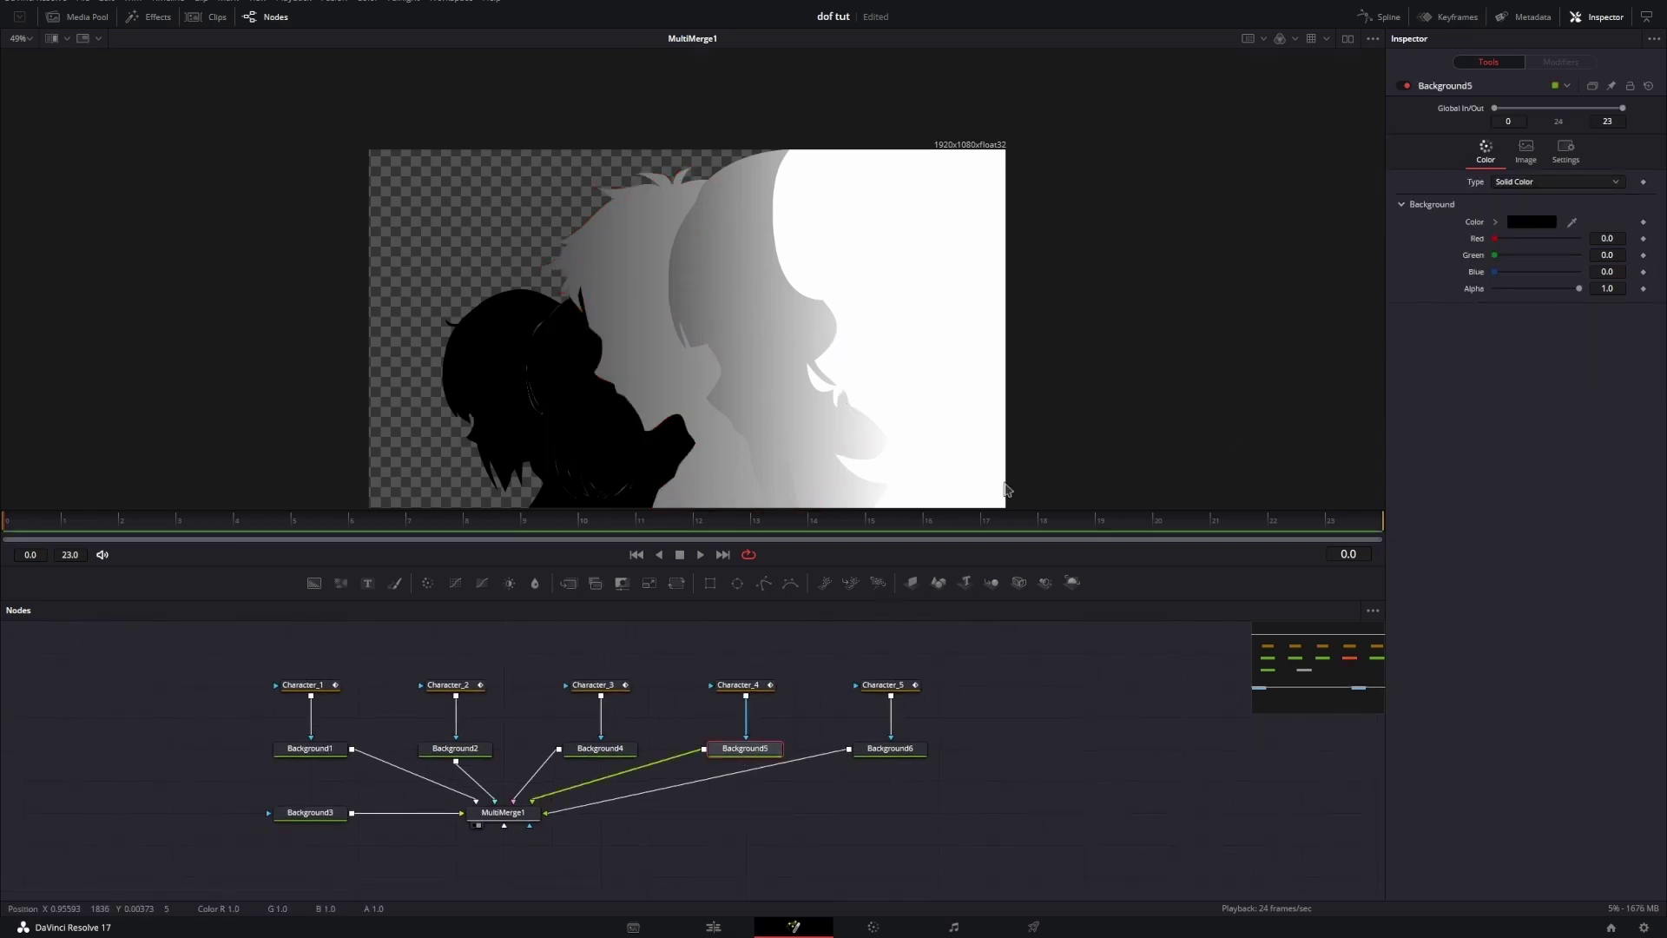
{"action": "left_click", "coordinate": [1554, 182]}
{"action": "left_click", "coordinate": [1528, 259]}
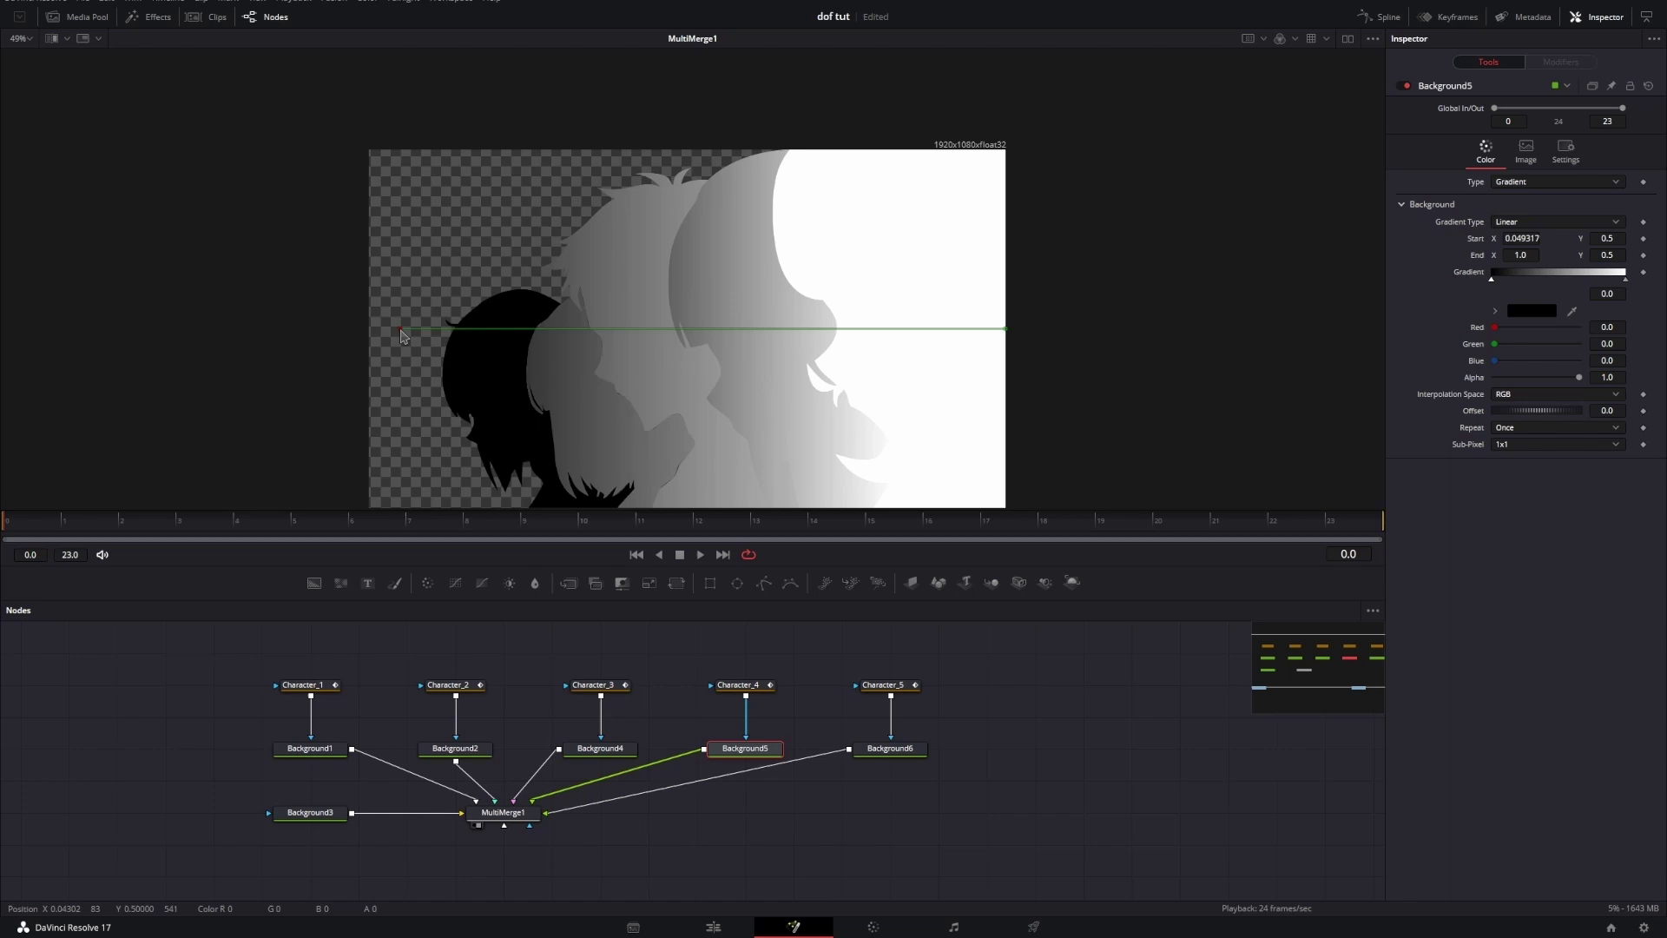
{"action": "left_click_drag", "start_coordinate": [1004, 330], "coordinate": [966, 332]}
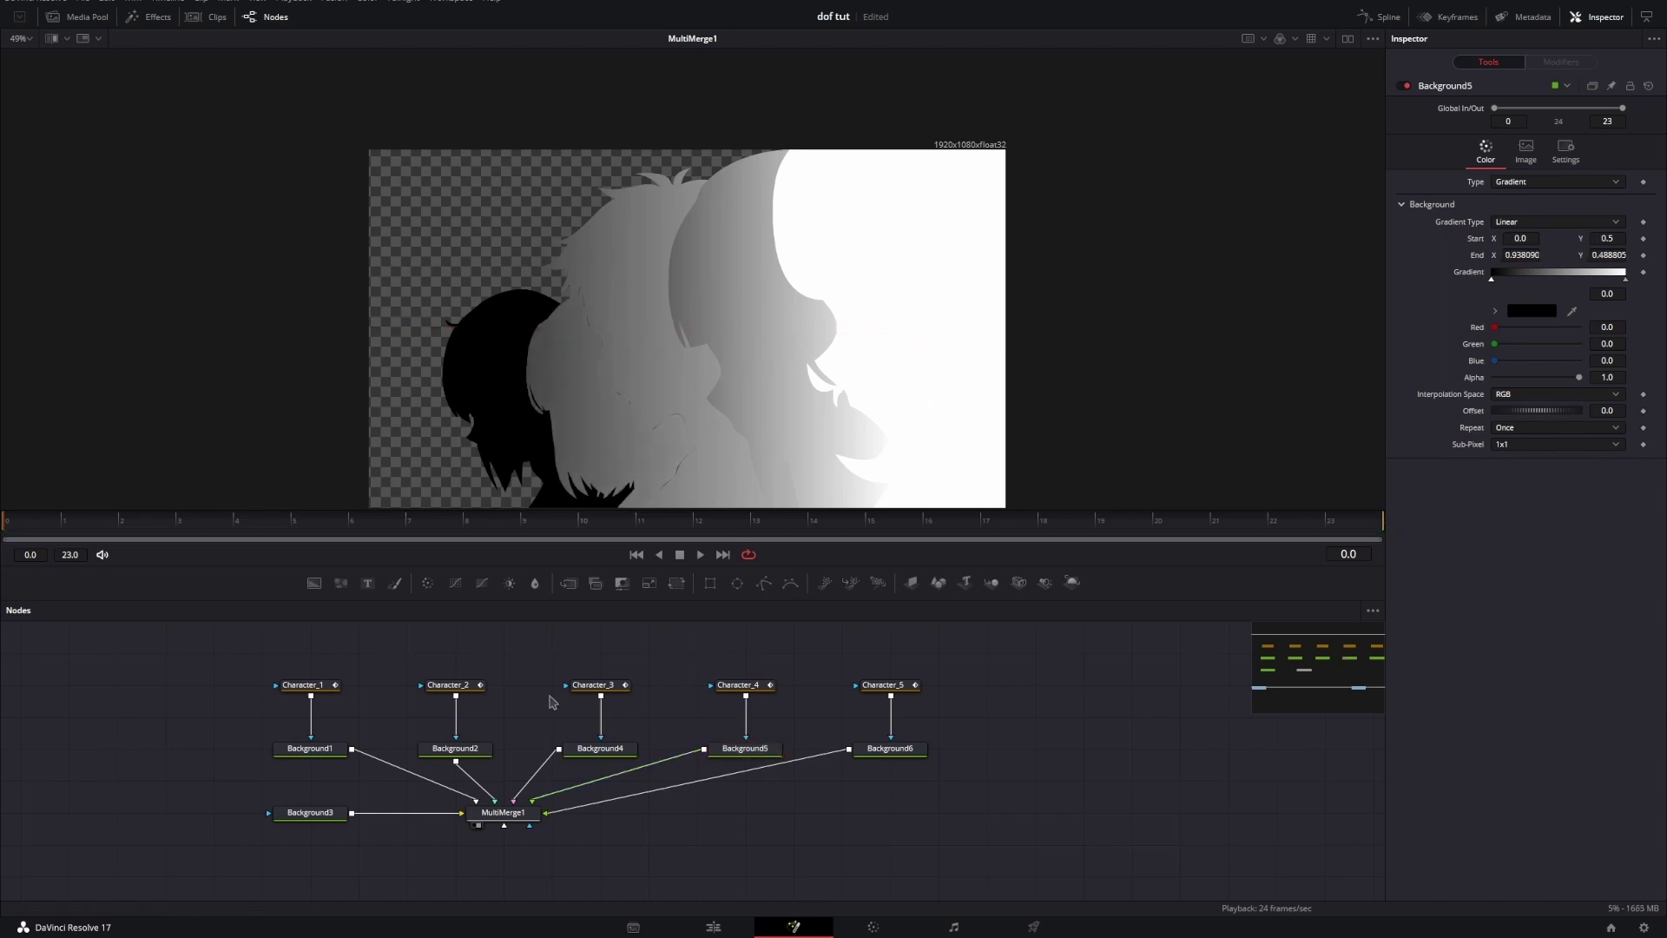
Step: Adjust the black stop of Background2's gradient to fine-tune the second character's shading
{"action": "left_click", "coordinate": [455, 748]}
{"action": "left_click_drag", "start_coordinate": [414, 330], "coordinate": [383, 328]}
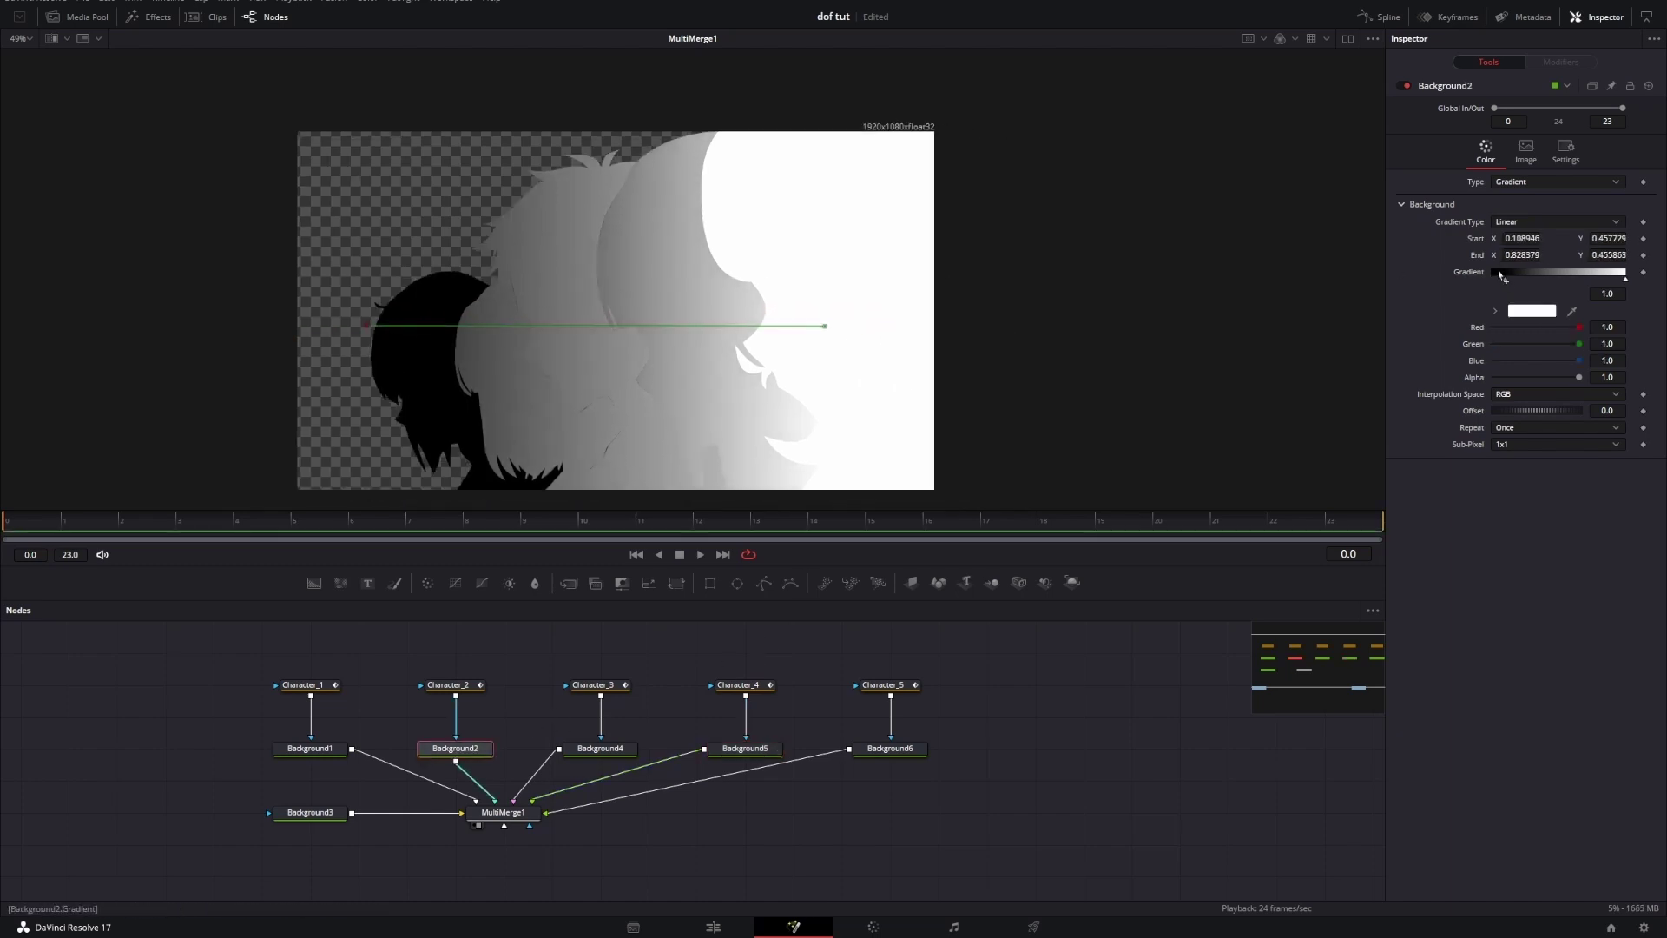
{"action": "left_click", "coordinate": [1497, 279]}
Step: Set Background4's white gradient stop to about 0.965 and its black stop to about 0.08
{"action": "left_click", "coordinate": [600, 748]}
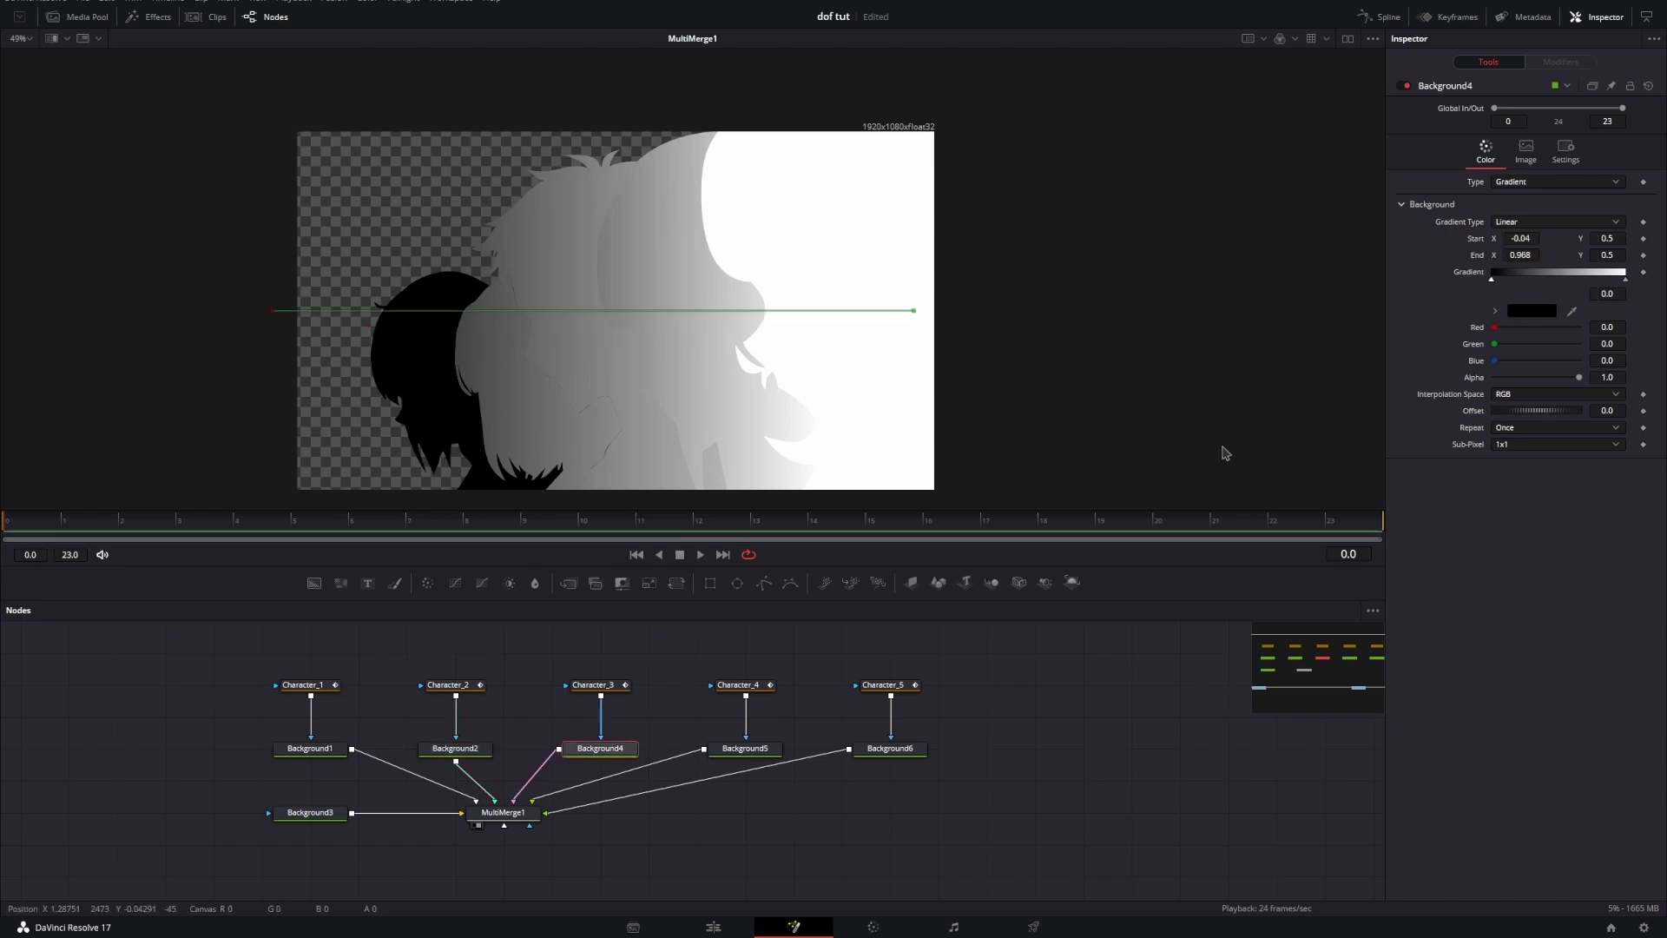
{"action": "mouse_move", "coordinate": [1623, 279]}
{"action": "left_mouse_down"}
{"action": "mouse_move", "coordinate": [1602, 278]}
{"action": "mouse_move", "coordinate": [1622, 278]}
{"action": "left_mouse_up"}
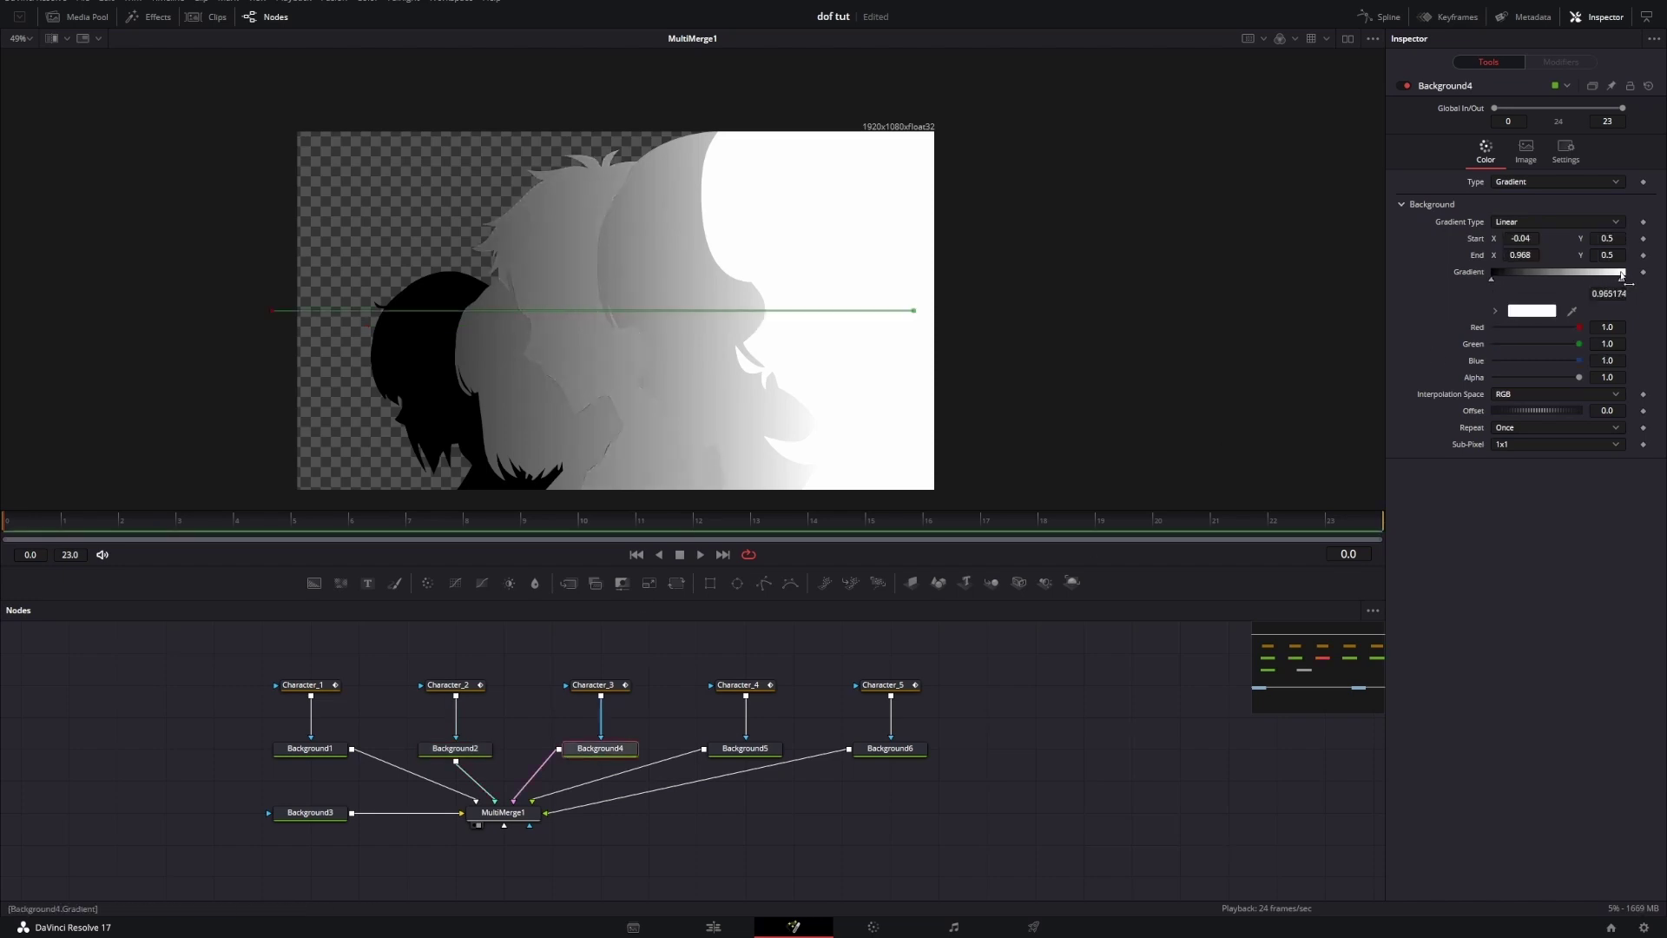
{"action": "left_click_drag", "start_coordinate": [1495, 280], "coordinate": [1502, 285]}
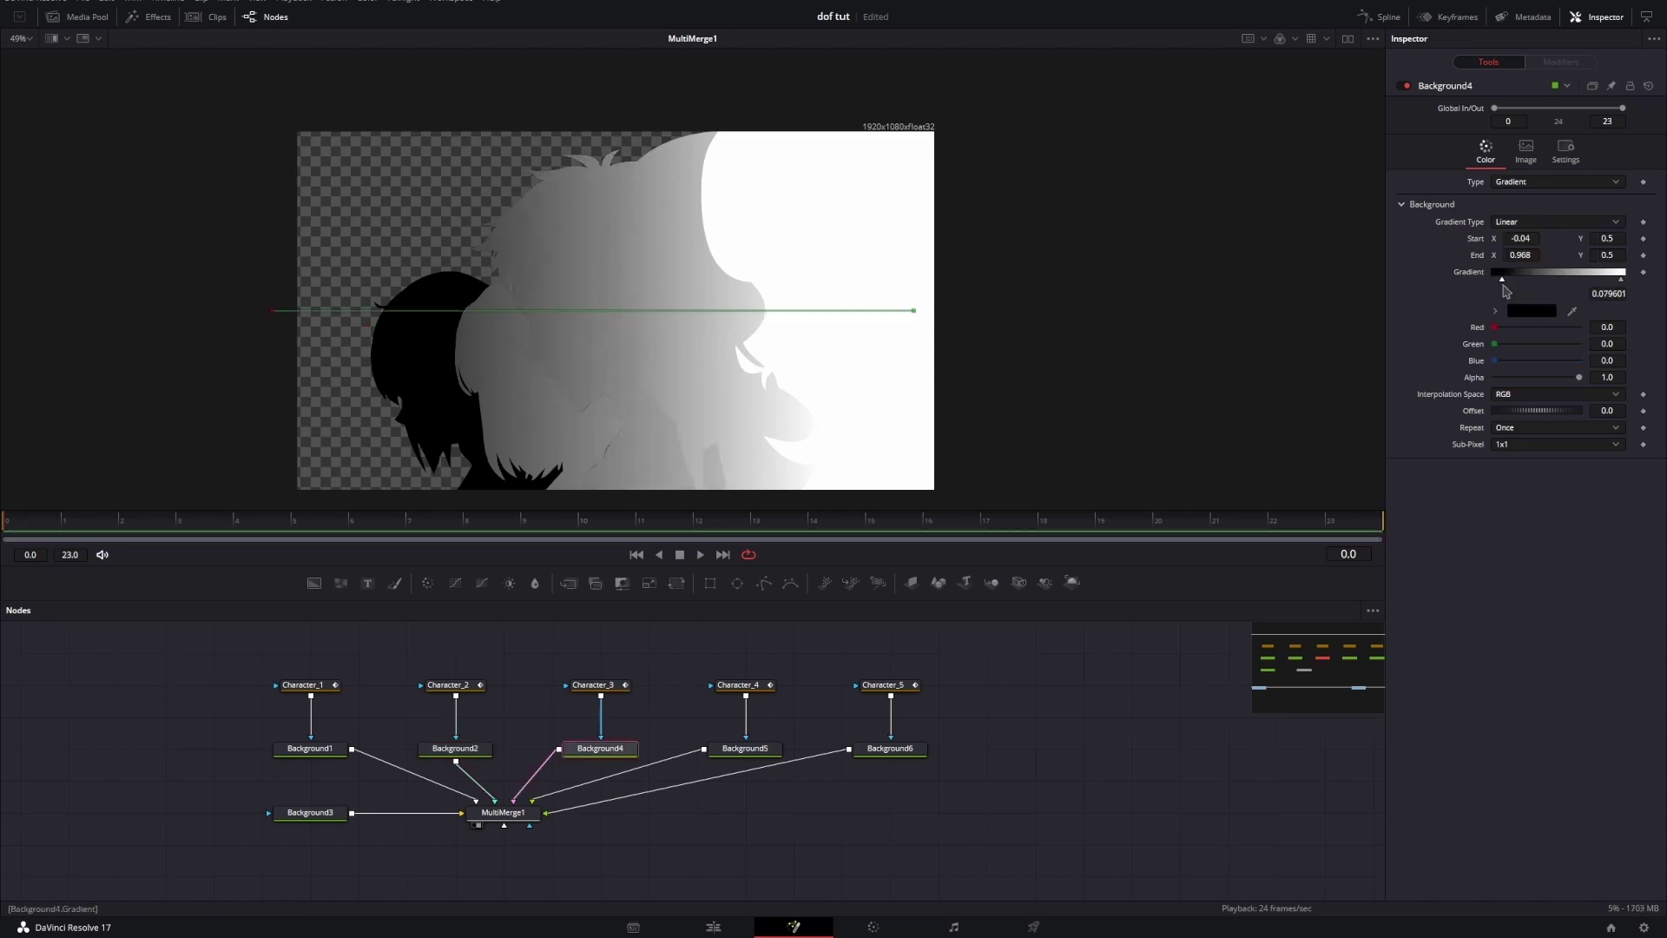
{"action": "left_click", "coordinate": [825, 642]}
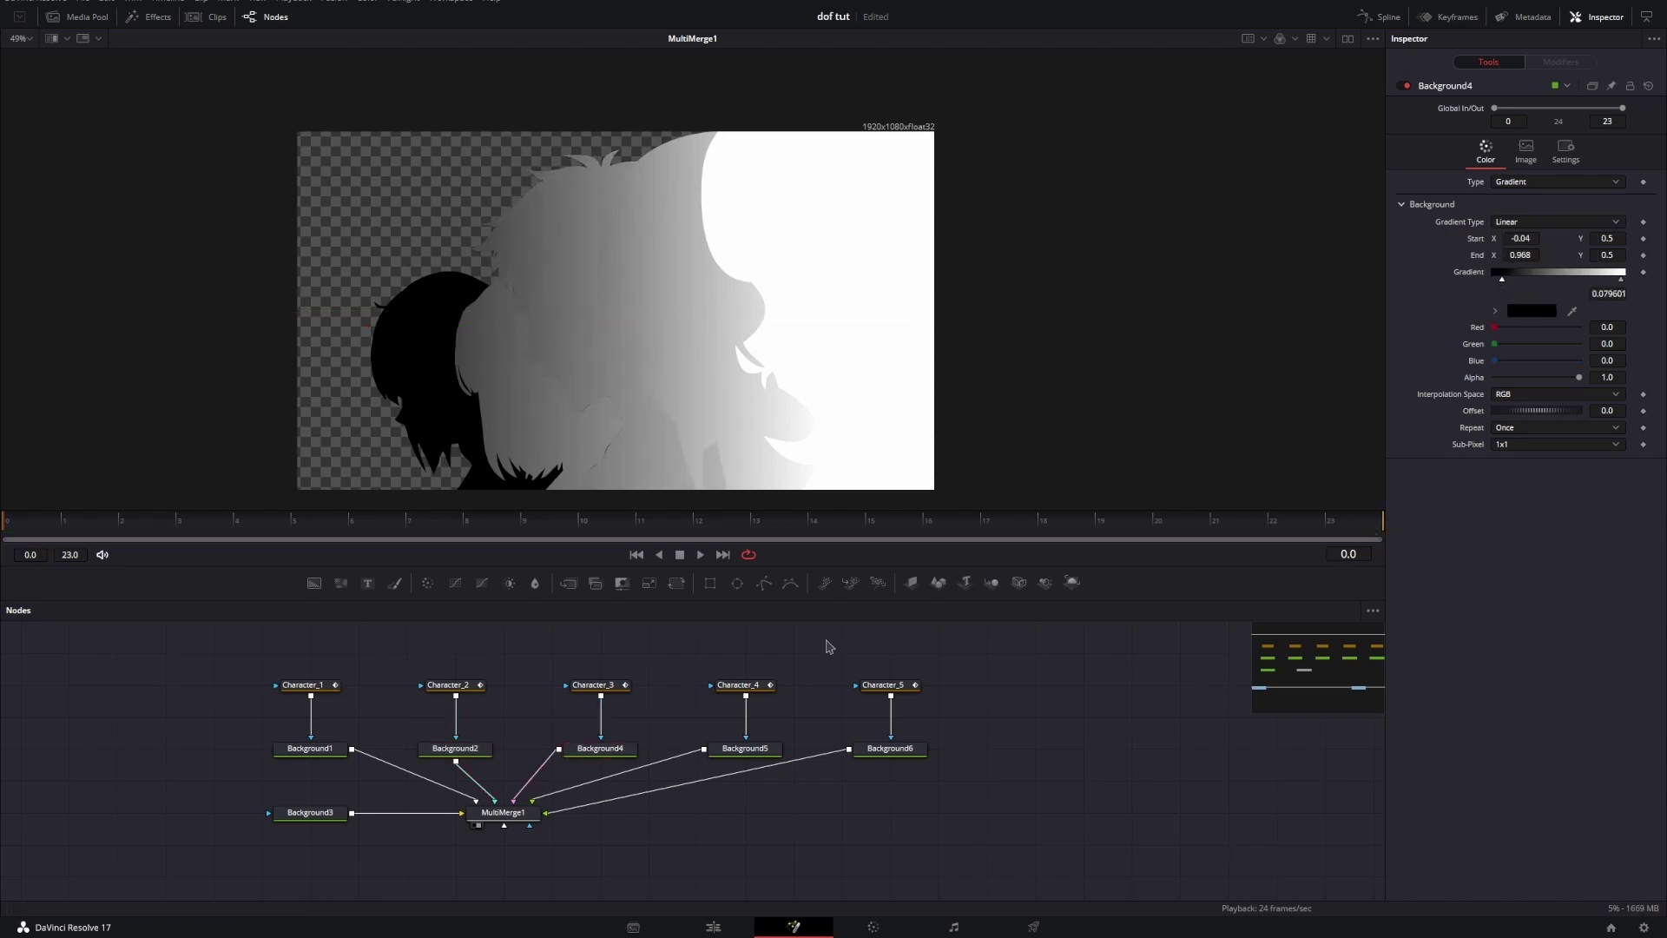
Step: Darken the Background5 gradient by moving its black stop to about 0.21
{"action": "left_click", "coordinate": [752, 749]}
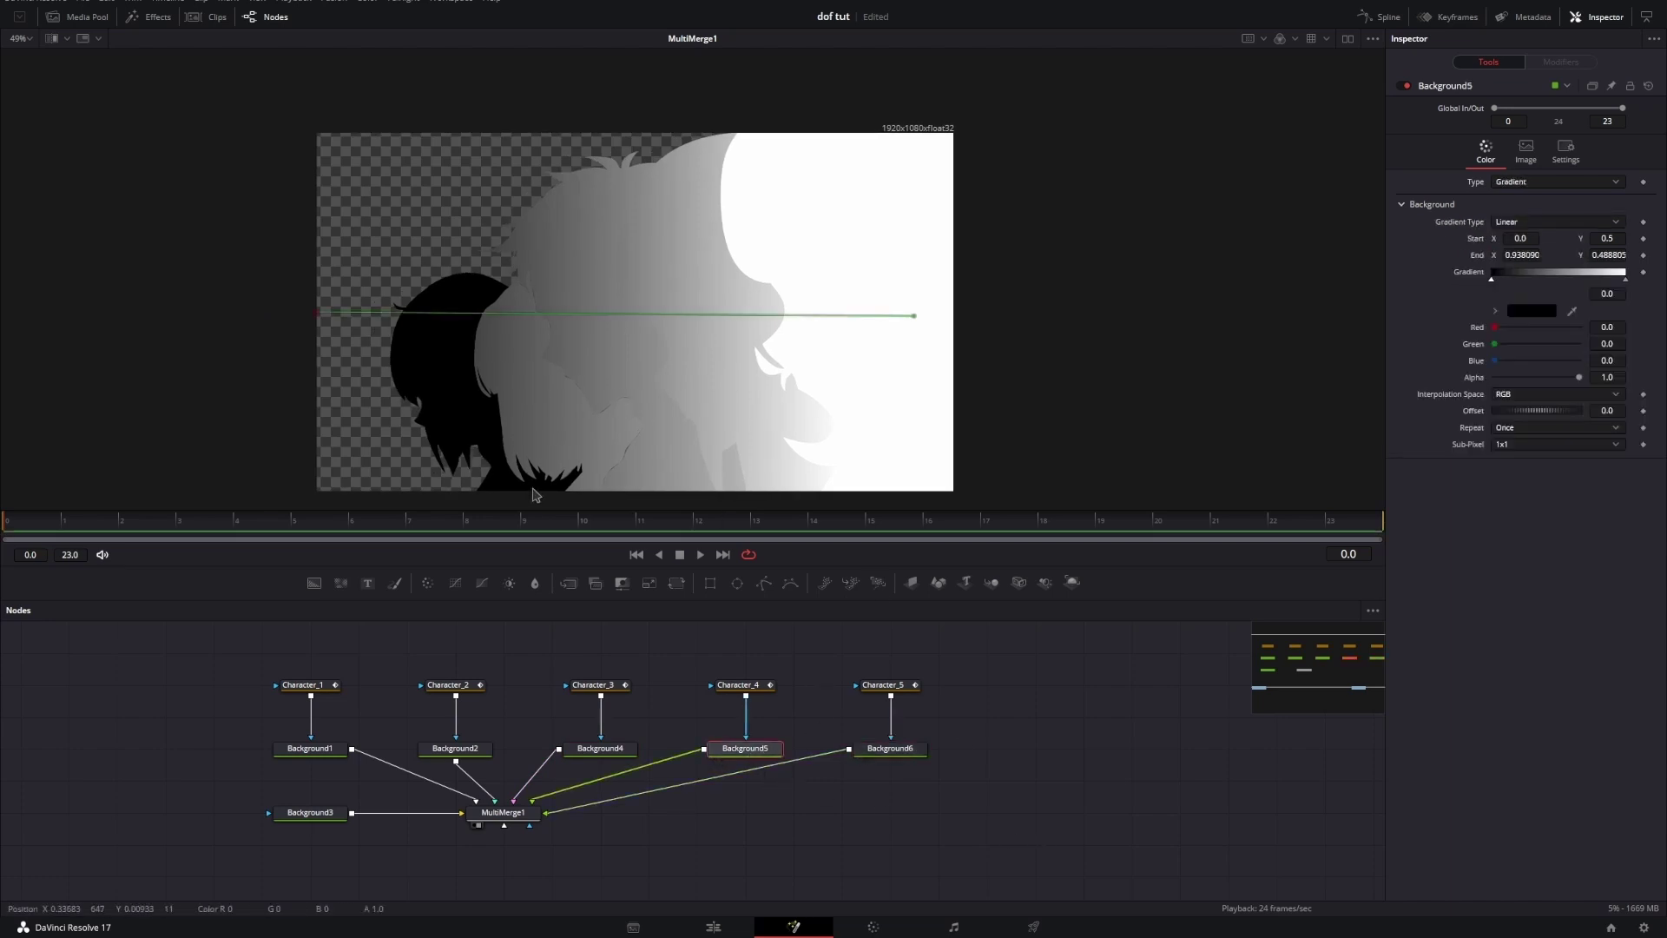
{"action": "left_click_drag", "start_coordinate": [1492, 278], "coordinate": [1520, 279]}
{"action": "left_click", "coordinate": [811, 651]}
{"action": "left_click_drag", "start_coordinate": [811, 652], "coordinate": [712, 635]}
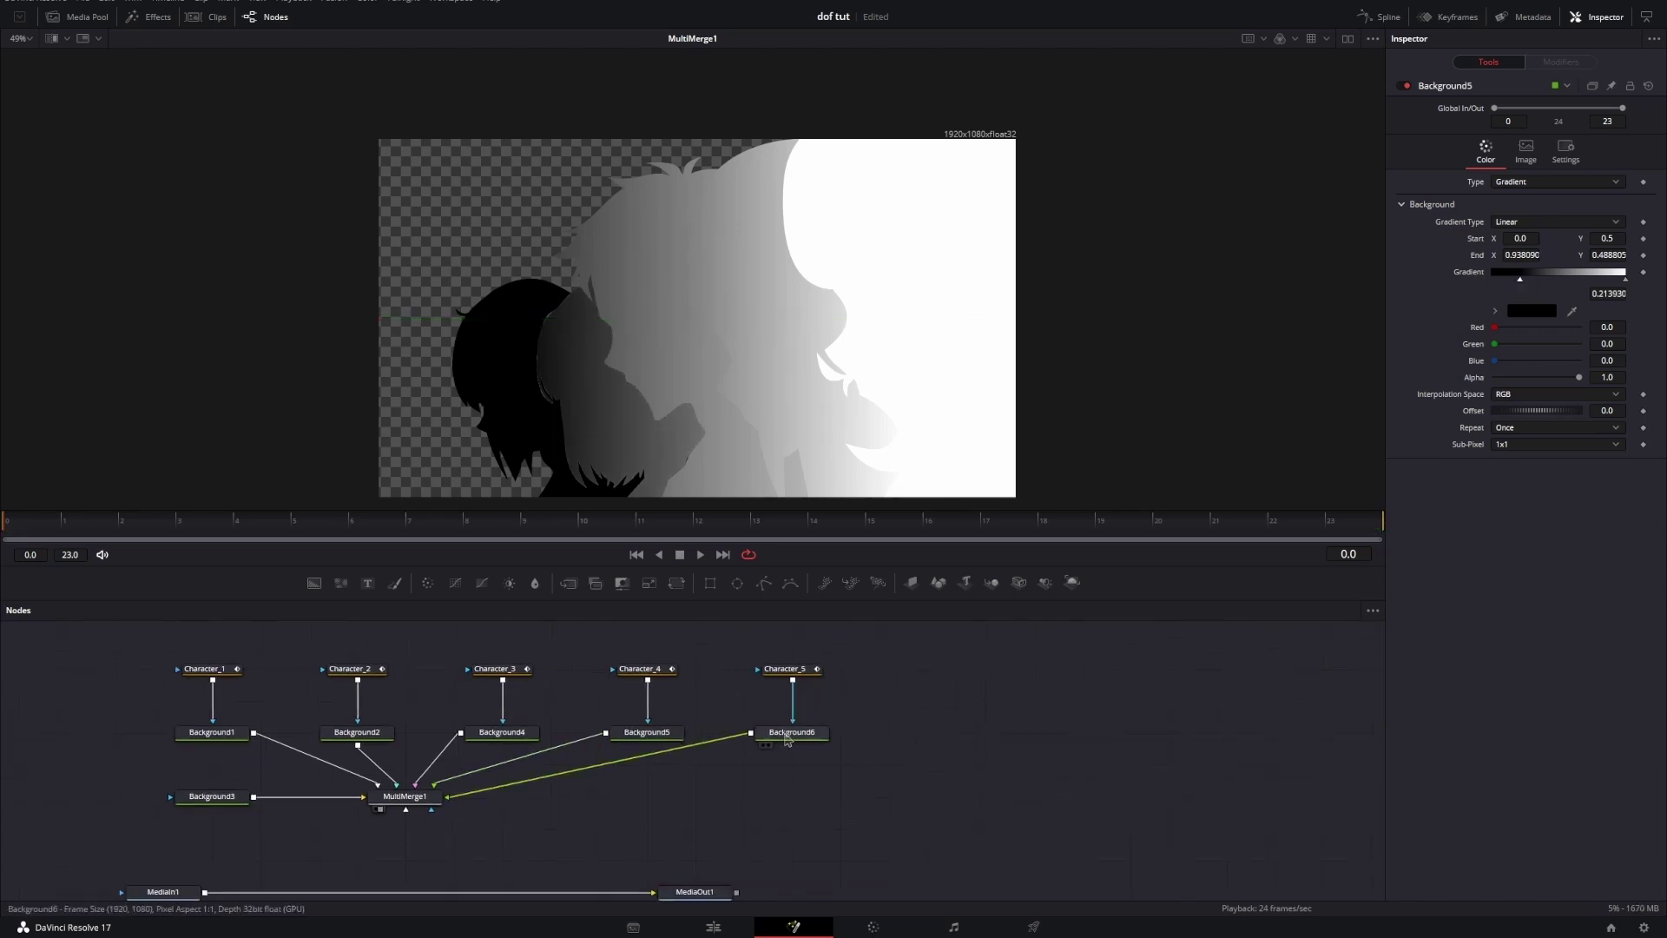
Step: Change Background6 to a linear gradient and try moving its black stop to about 0.14
{"action": "left_click", "coordinate": [790, 735]}
{"action": "left_click", "coordinate": [1530, 270]}
{"action": "left_click_drag", "start_coordinate": [1492, 279], "coordinate": [993, 369]}
{"action": "left_click_drag", "start_coordinate": [1600, 280], "coordinate": [1235, 333]}
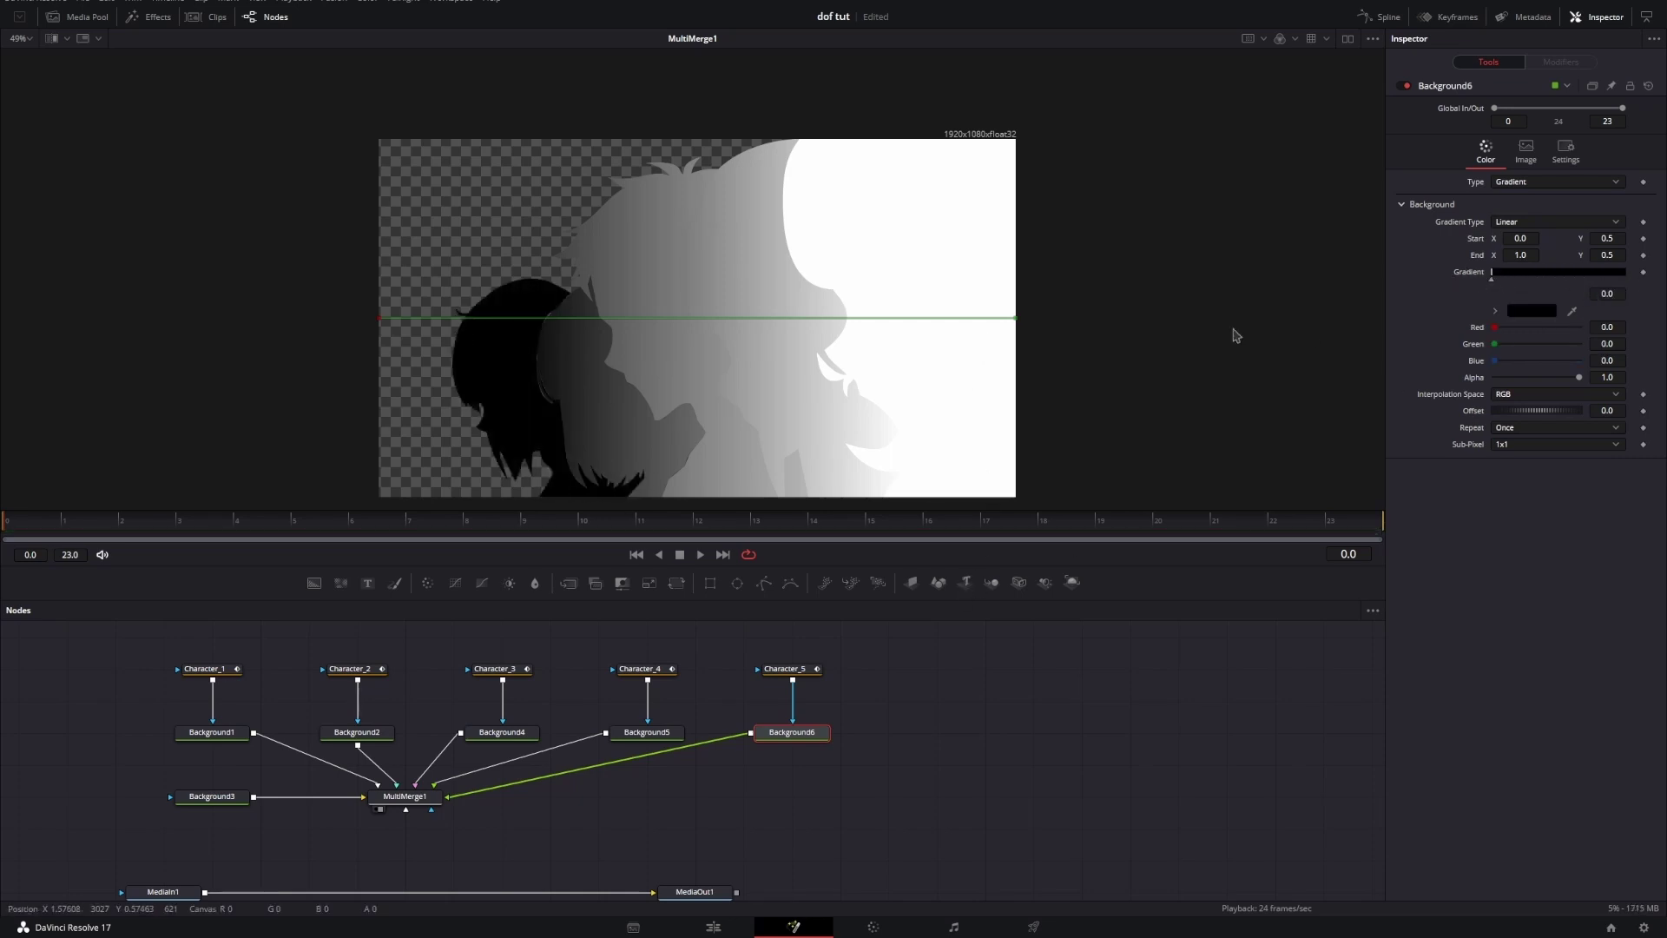
{"action": "mouse_move", "coordinate": [1492, 283]}
{"action": "left_mouse_down"}
{"action": "mouse_move", "coordinate": [1509, 274]}
{"action": "mouse_move", "coordinate": [1492, 278]}
{"action": "left_mouse_up"}
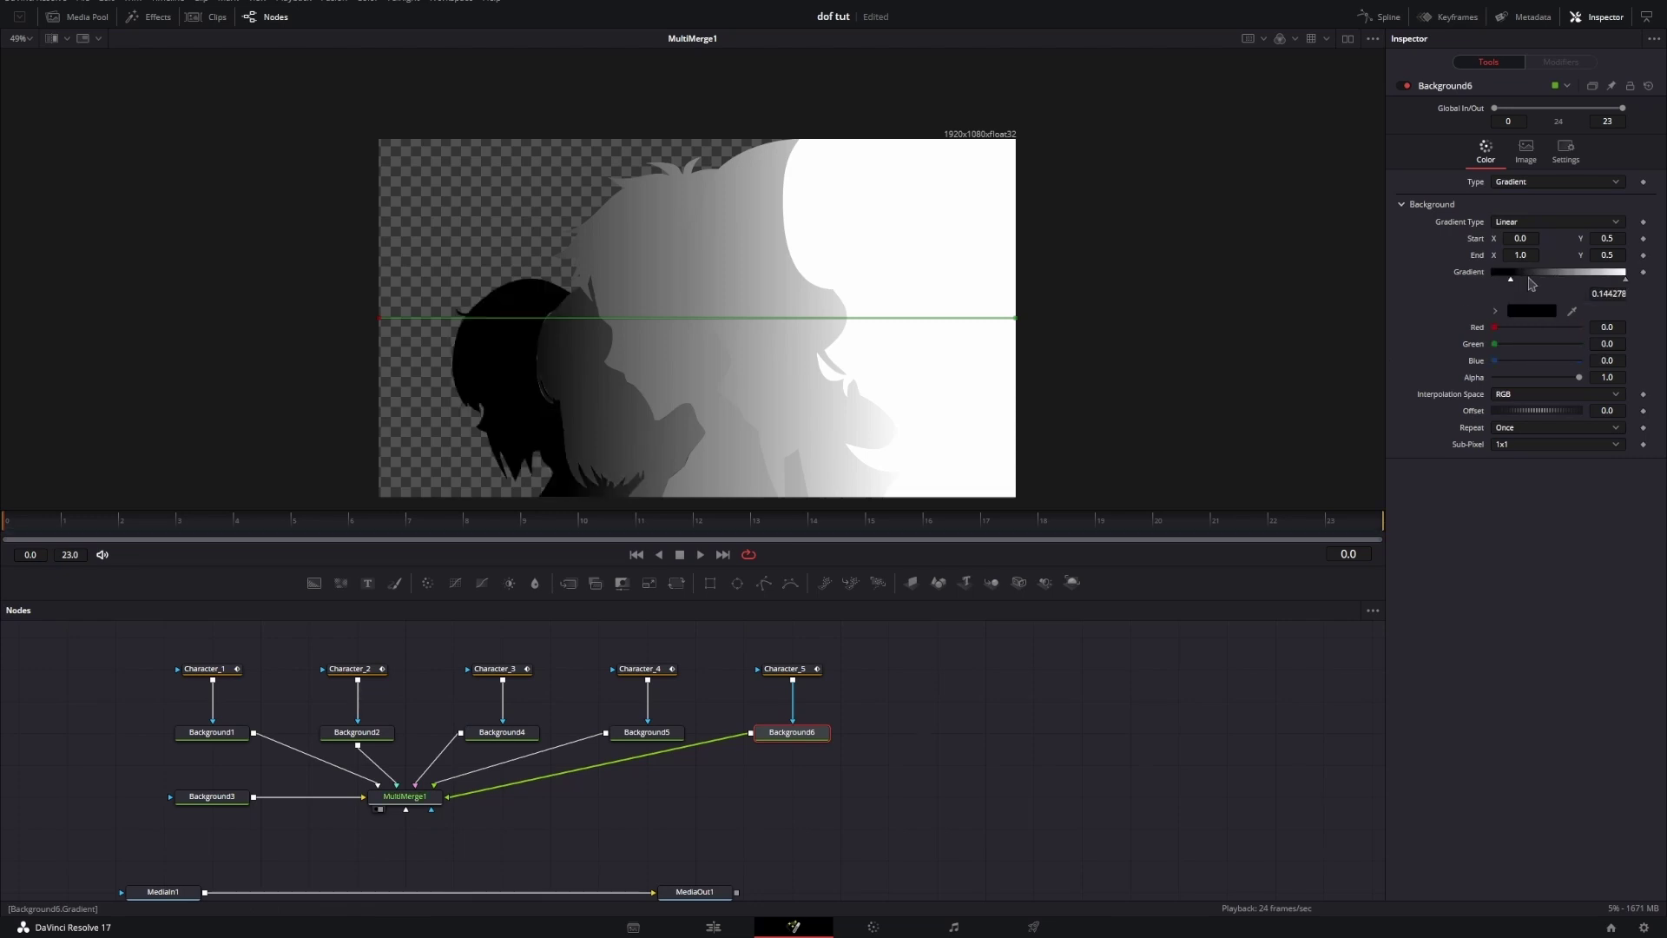
Step: Sample a dark gray of about 0.077 from the neighbouring character for Background6's first gradient stop
{"action": "left_click", "coordinate": [1573, 311]}
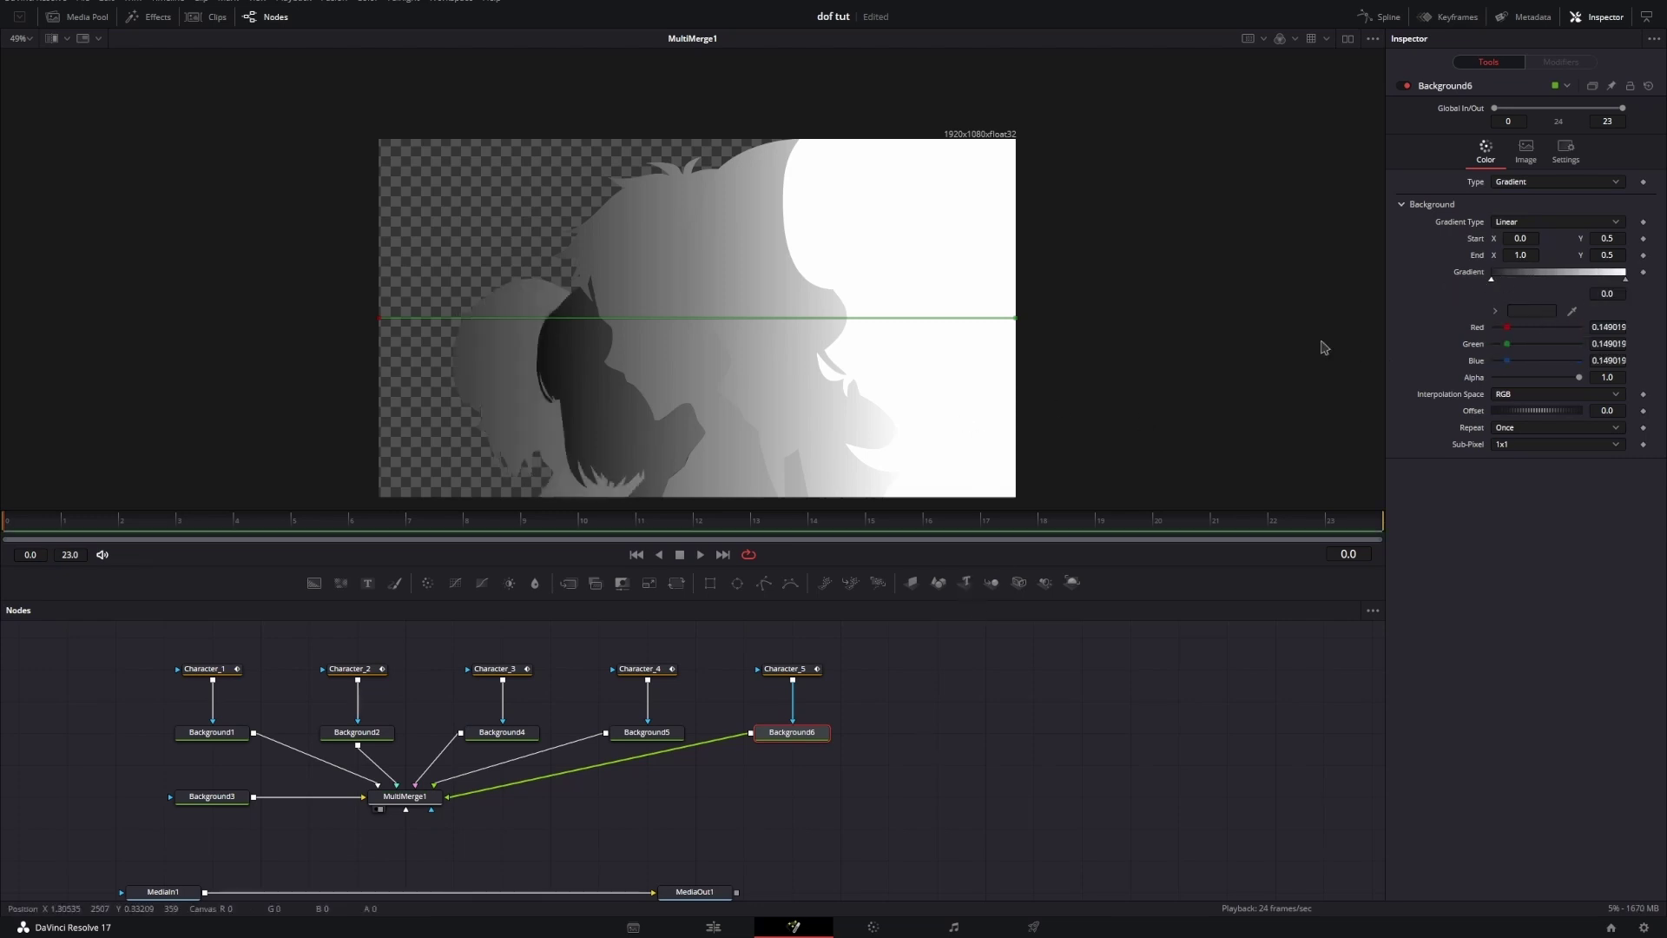
{"action": "scroll", "coordinate": [447, 337], "scroll_direction": "up", "scroll_amount": 5}
{"action": "left_click_drag", "start_coordinate": [1572, 311], "coordinate": [831, 296]}
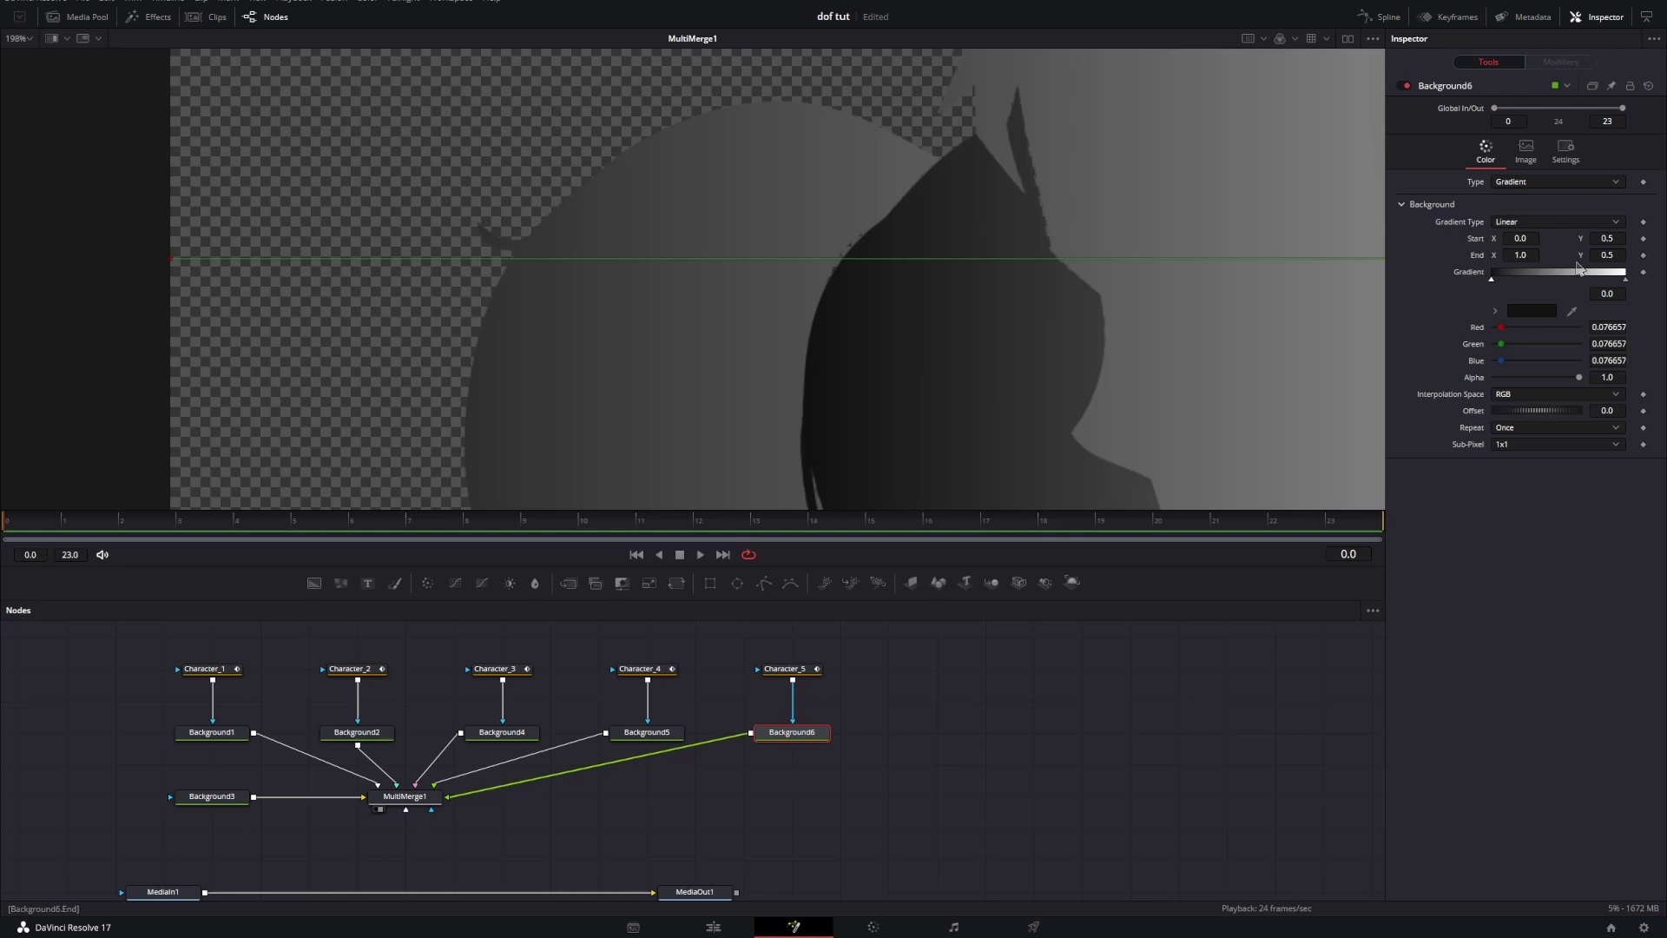
Step: Add a dark middle stop to Background6's gradient and move it close to the white end
{"action": "left_click_drag", "start_coordinate": [1493, 281], "coordinate": [1523, 279]}
{"action": "left_click_drag", "start_coordinate": [1625, 278], "coordinate": [1627, 279]}
{"action": "left_click_drag", "start_coordinate": [1523, 280], "coordinate": [1595, 280]}
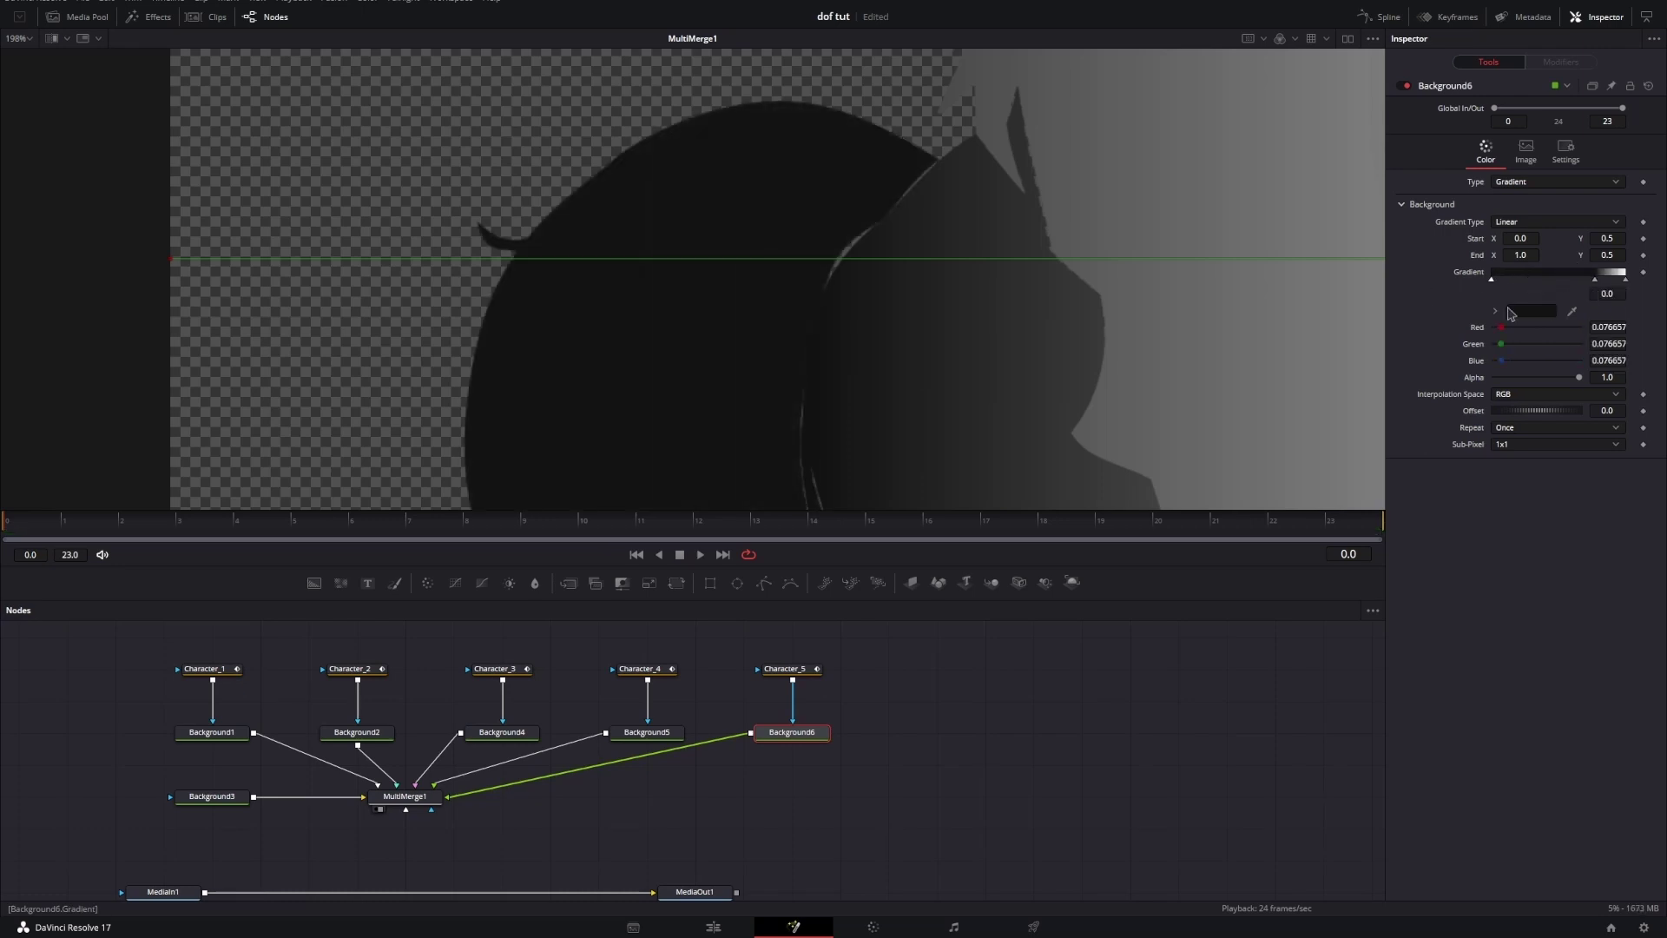
{"action": "scroll", "coordinate": [1031, 484], "scroll_direction": "down", "scroll_amount": 3}
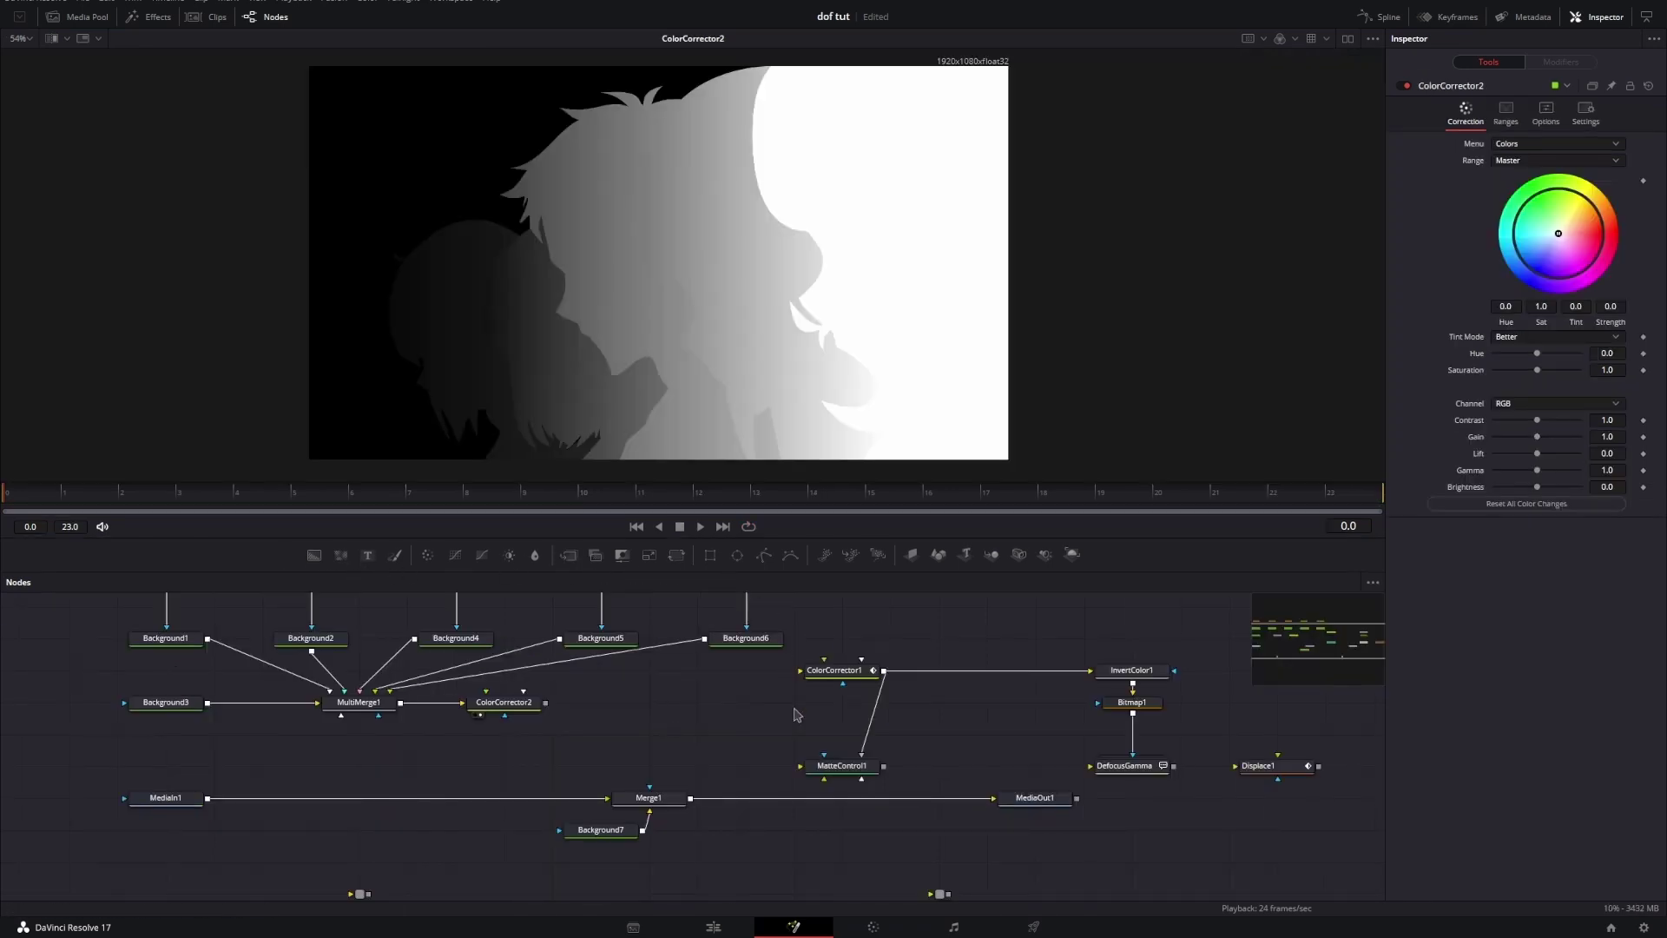
Step: Move MatteControl1 up beneath ColorCorrector1 and preview it and ColorCorrector2 in the viewer
{"action": "mouse_move", "coordinate": [846, 768]}
{"action": "left_mouse_down"}
{"action": "mouse_move", "coordinate": [797, 738]}
{"action": "mouse_move", "coordinate": [844, 737]}
{"action": "left_mouse_up"}
{"action": "key", "text": "2"}
{"action": "left_click", "coordinate": [498, 724]}
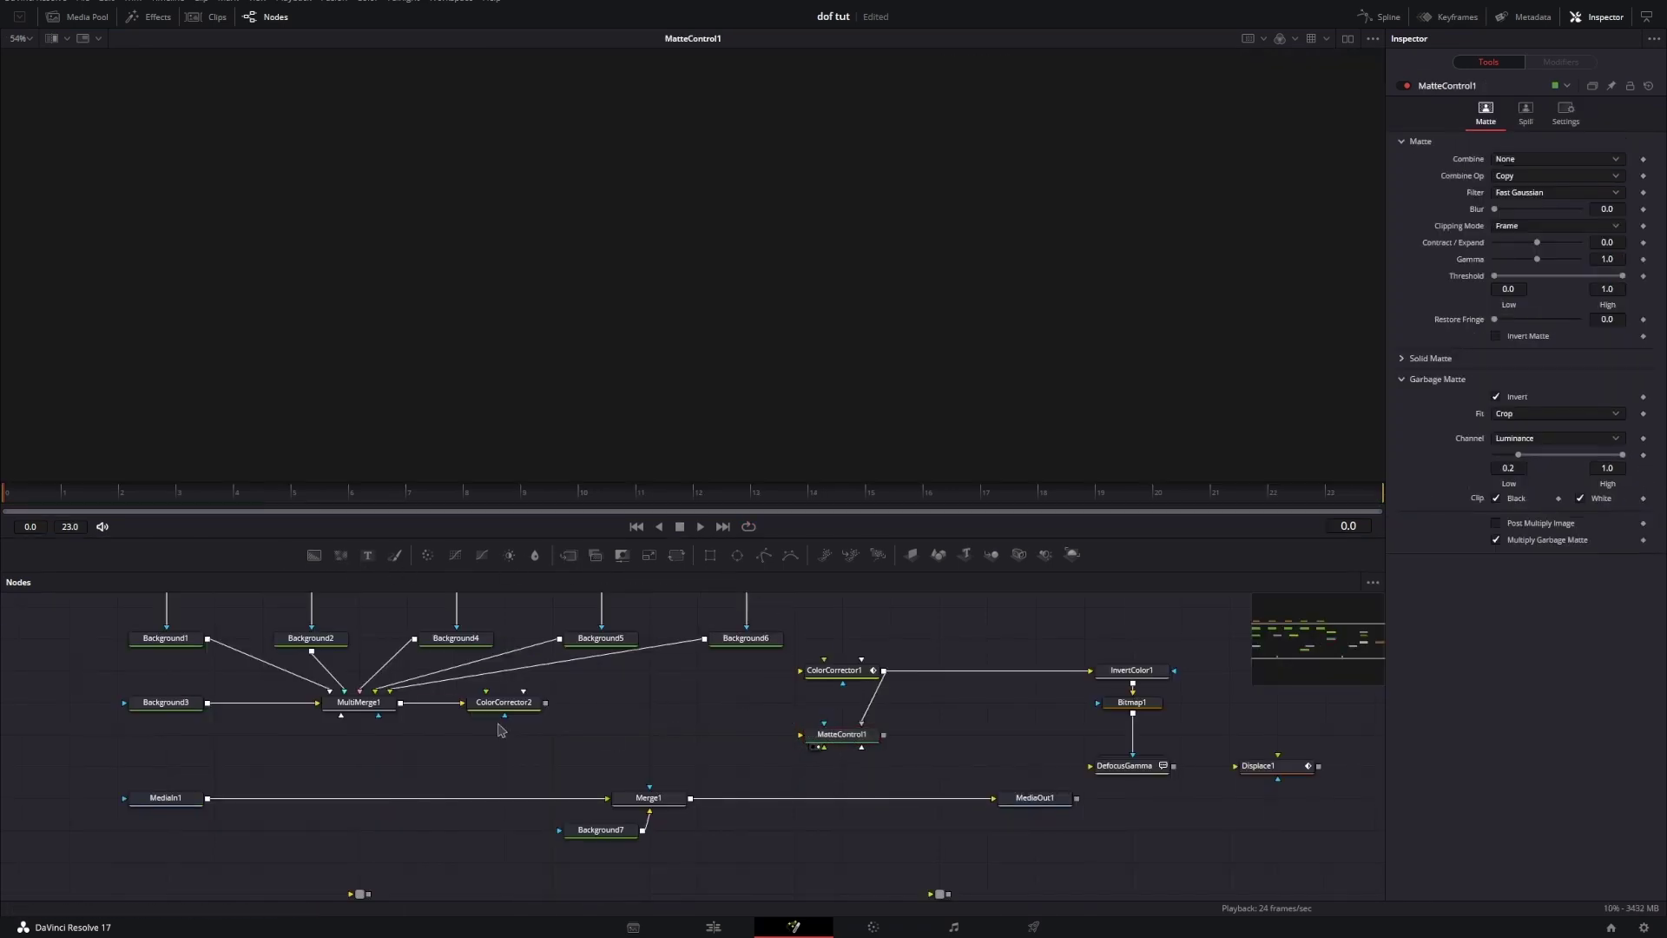
{"action": "left_click", "coordinate": [504, 703]}
{"action": "key", "text": "1"}
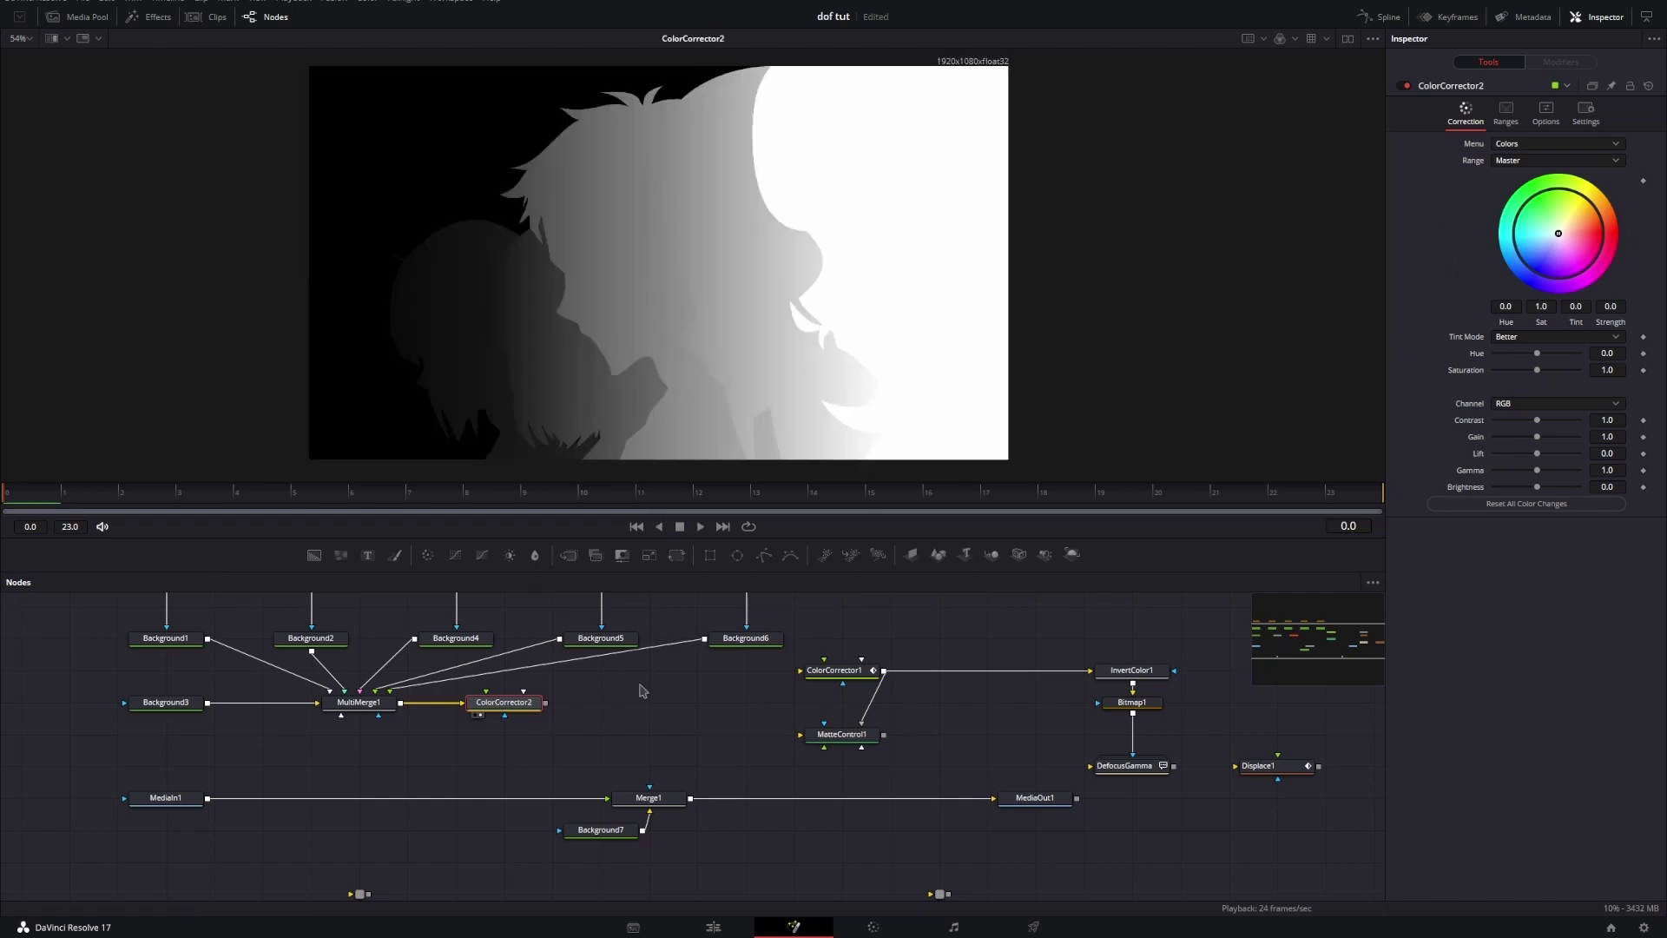
{"action": "left_click", "coordinate": [559, 752]}
Step: Insert a Matte Control node between MediaIn1 and Merge1 and connect ColorCorrector2 to its garbage matte input
{"action": "left_click_drag", "start_coordinate": [628, 559], "coordinate": [469, 801]}
{"action": "left_click_drag", "start_coordinate": [546, 702], "coordinate": [522, 799]}
{"action": "key", "text": "1"}
{"action": "key", "text": "1"}
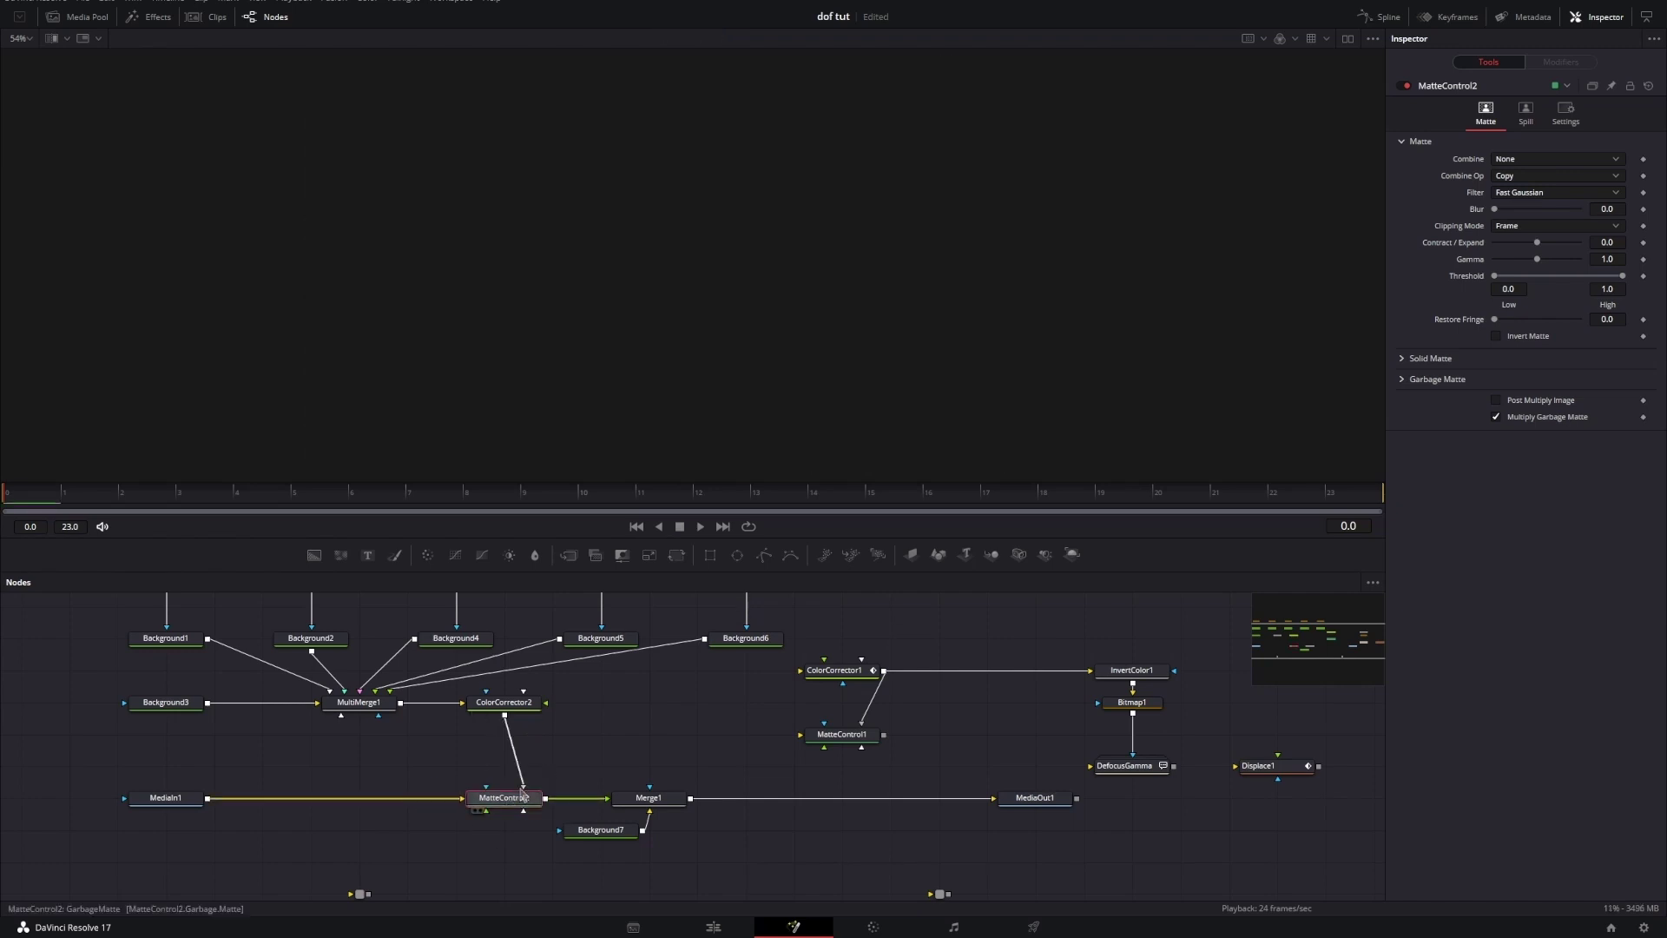
Step: Display MatteControl2 in the viewer, and invert its garbage matte with the channel set to Luminance
{"action": "key", "text": "2"}
{"action": "left_click", "coordinate": [523, 705]}
{"action": "key", "text": "2"}
{"action": "left_click", "coordinate": [495, 798]}
{"action": "key", "text": "2"}
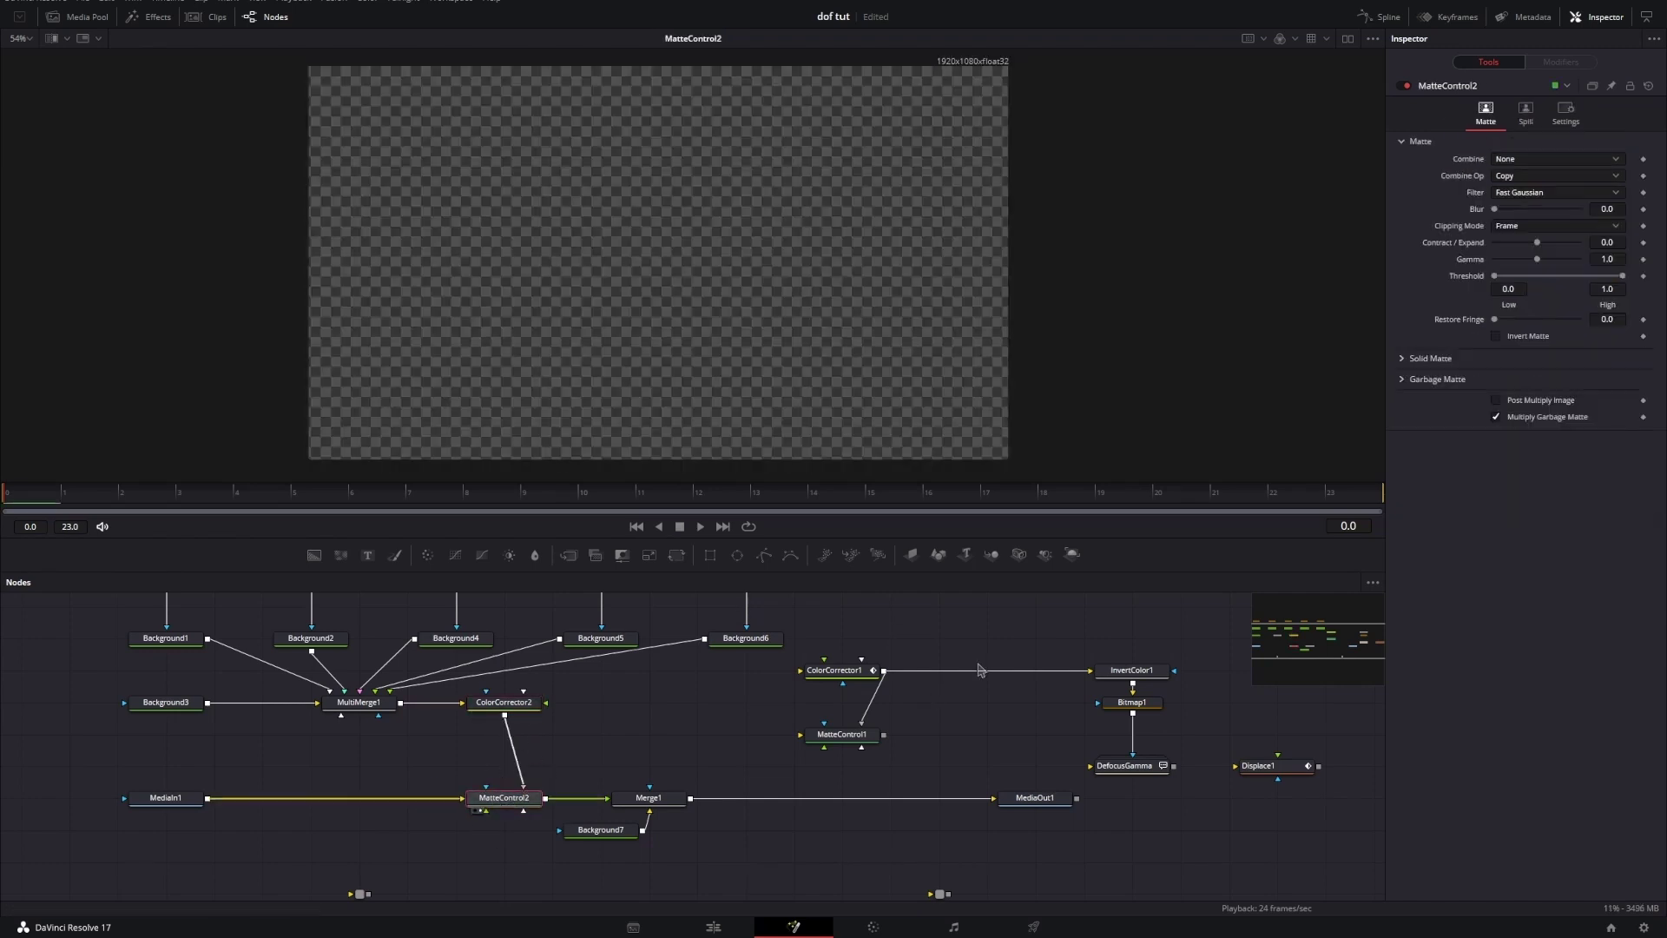
{"action": "left_click", "coordinate": [1403, 383]}
{"action": "left_click", "coordinate": [1505, 400]}
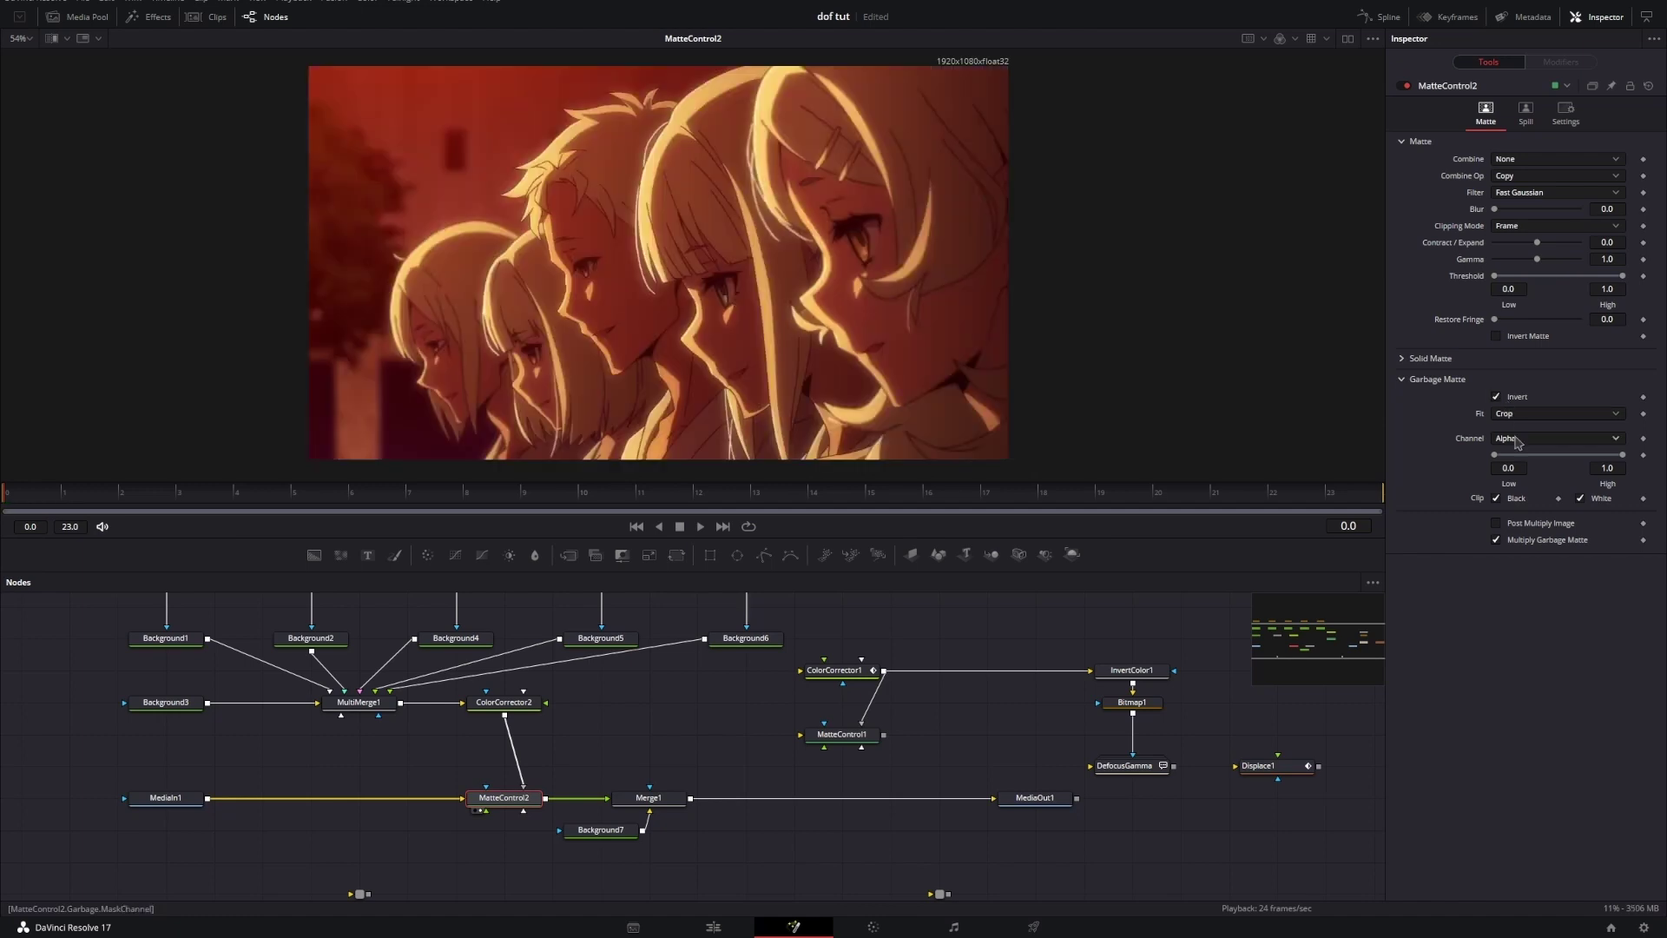
{"action": "left_click", "coordinate": [1516, 440]}
{"action": "left_click", "coordinate": [1512, 535]}
{"action": "scroll", "coordinate": [653, 745], "scroll_direction": "up", "scroll_amount": 2}
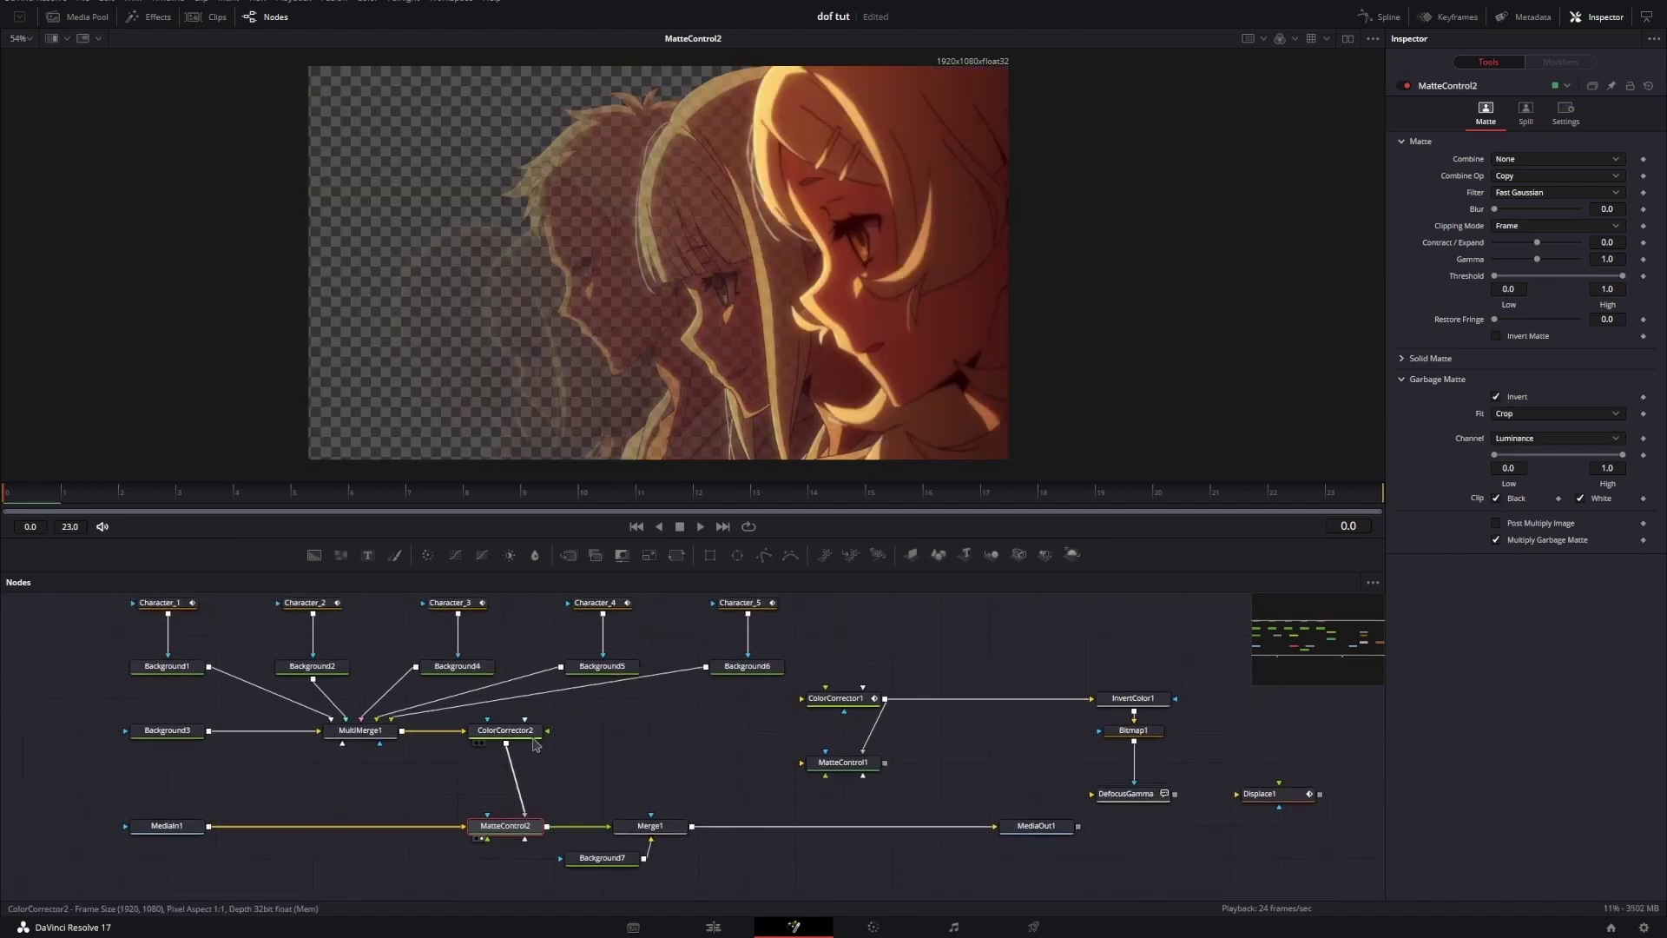
Step: Switch ColorCorrector2's correction menu to Levels and try lowering the high input level
{"action": "left_click", "coordinate": [505, 730]}
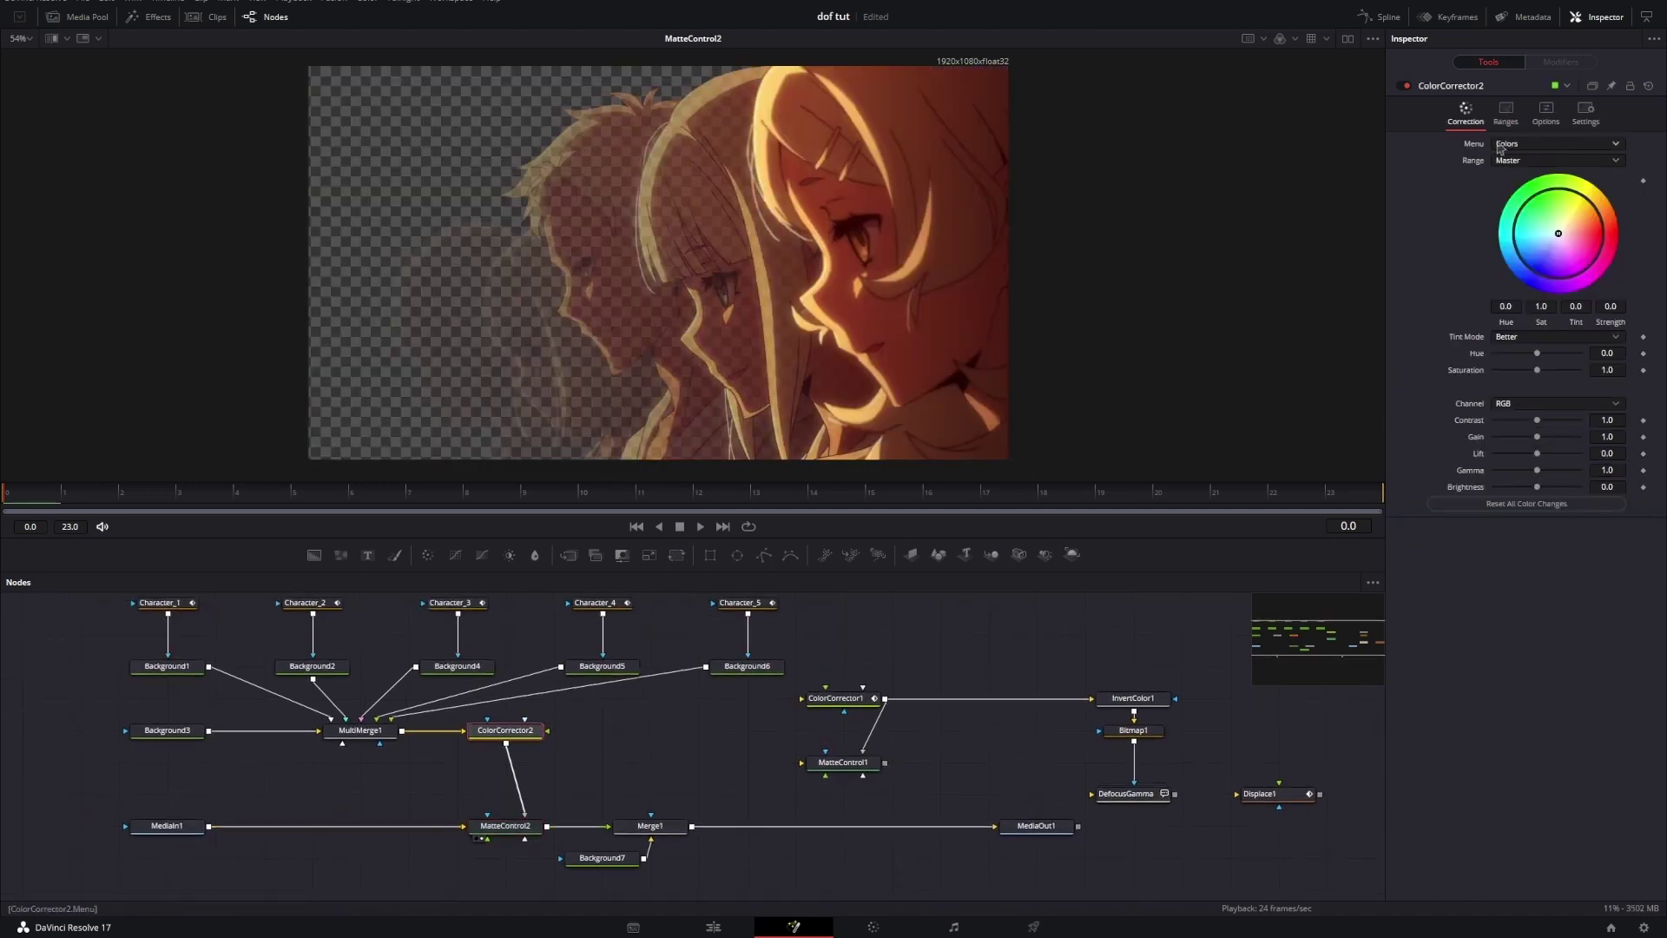
{"action": "left_click", "coordinate": [1512, 179]}
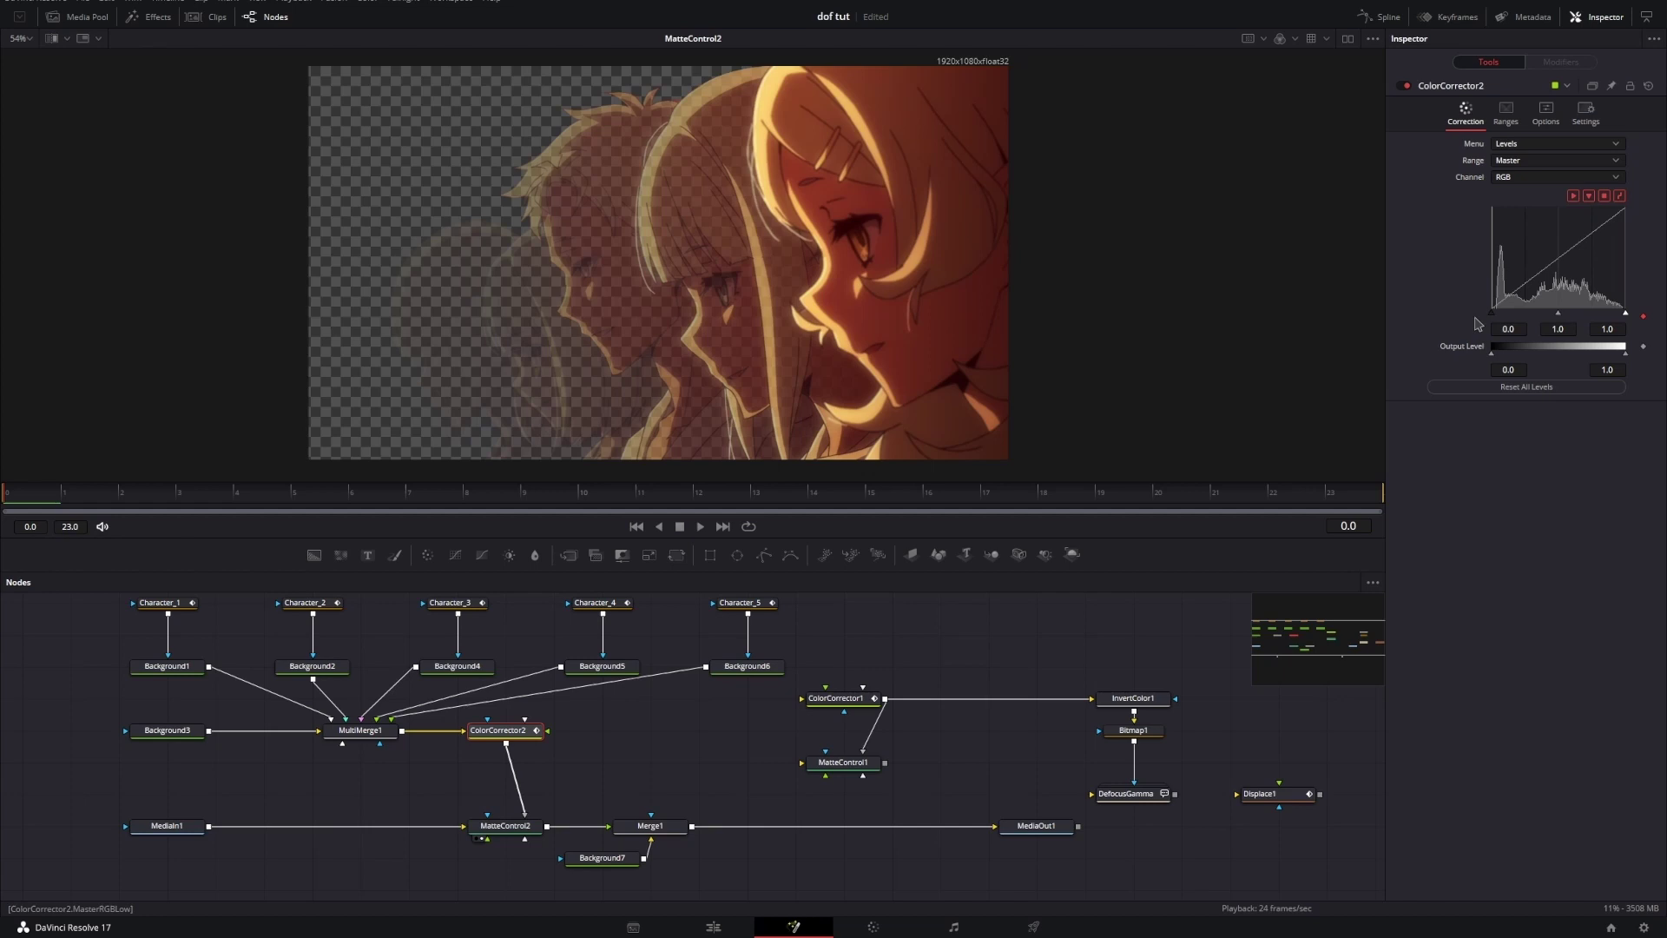
{"action": "left_click_drag", "start_coordinate": [1630, 320], "coordinate": [1485, 319]}
Step: Keyframe ColorCorrector2's high output level at 0.005 on frame 0 and move the playhead to frame 23
{"action": "mouse_move", "coordinate": [1492, 356]}
{"action": "left_mouse_down"}
{"action": "mouse_move", "coordinate": [1531, 355]}
{"action": "mouse_move", "coordinate": [1461, 356]}
{"action": "left_mouse_up"}
{"action": "left_click_drag", "start_coordinate": [1627, 356], "coordinate": [1502, 356]}
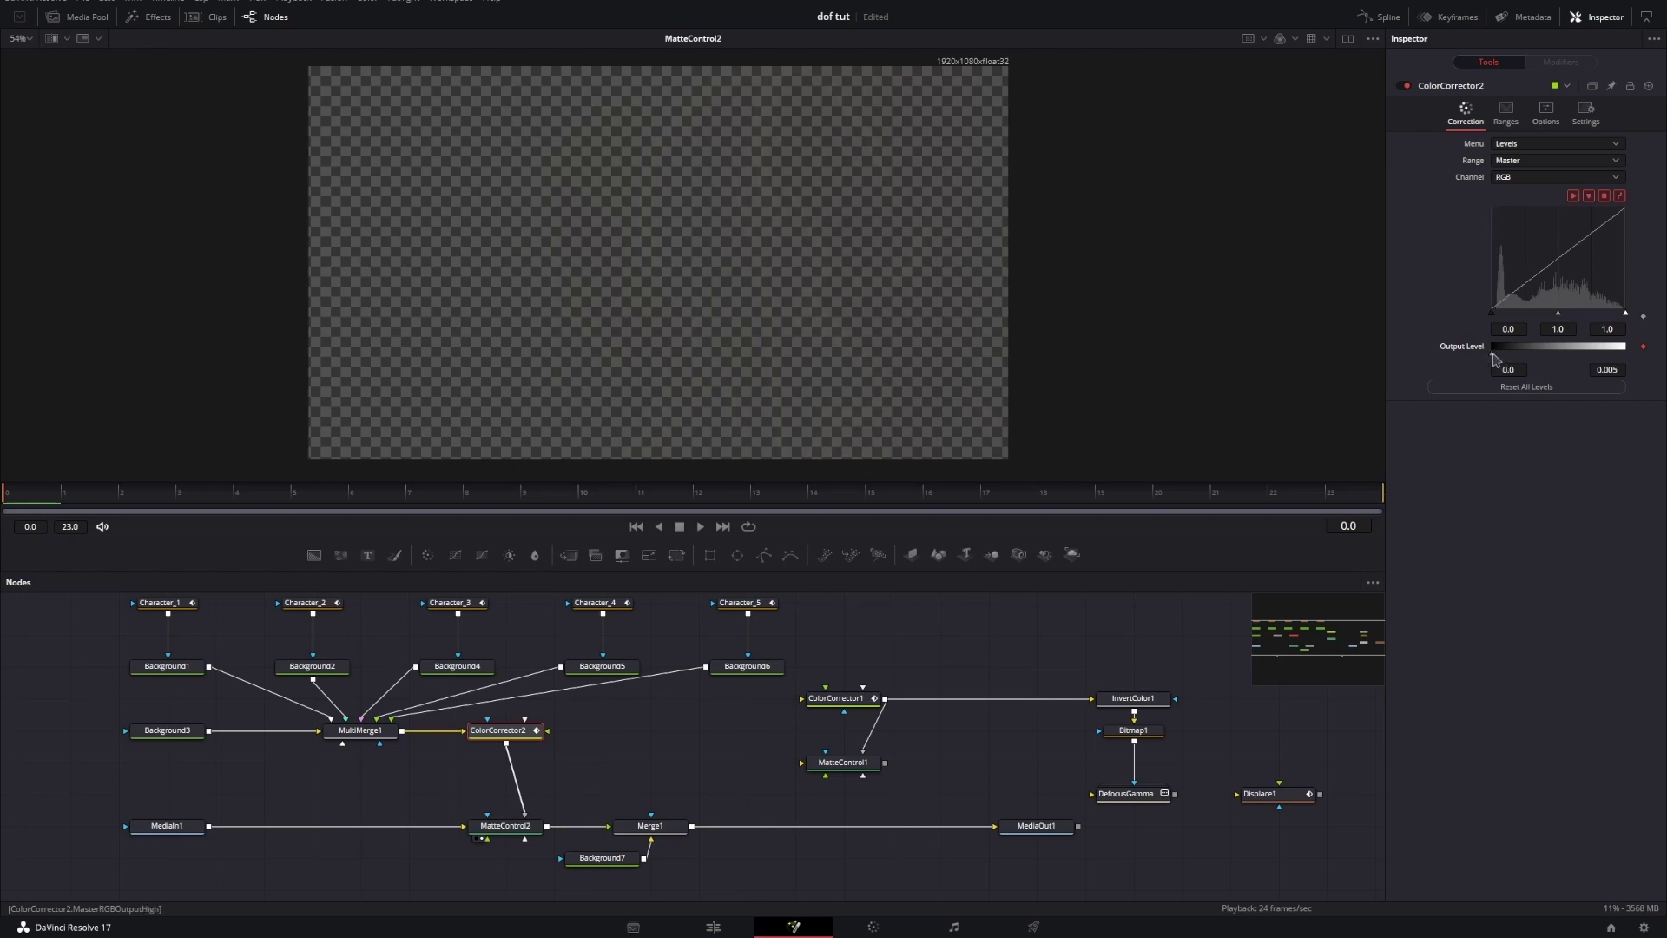
{"action": "left_click", "coordinate": [996, 502]}
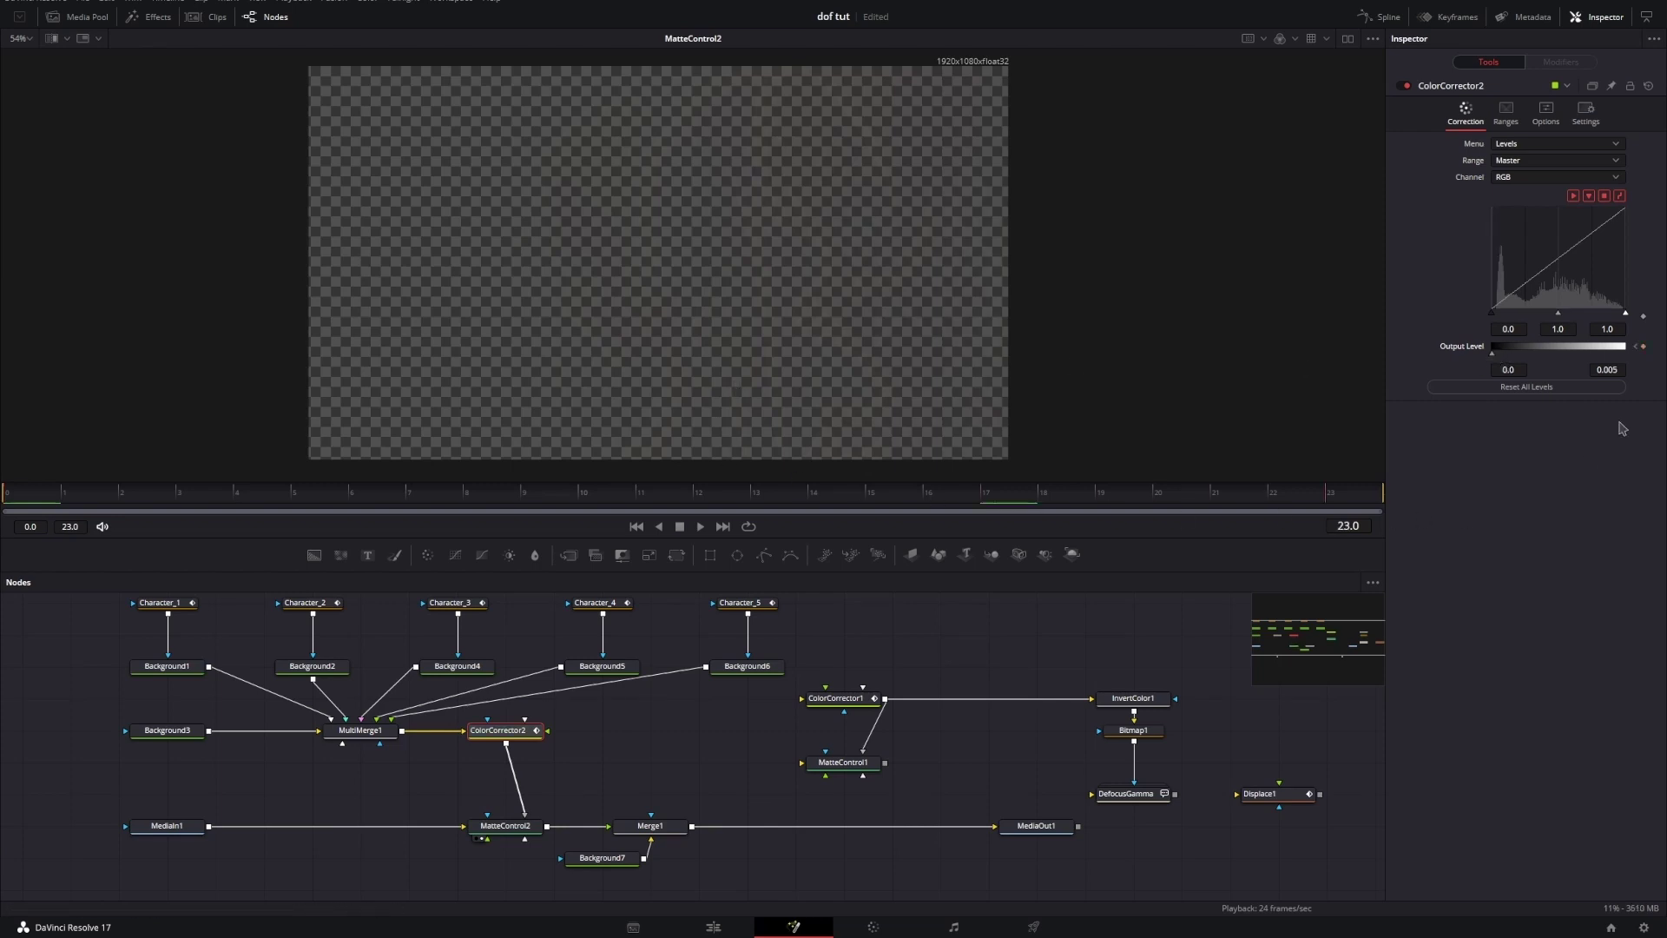
Step: Keyframe ColorCorrector2's high output level at 1.0 on frame 23 and play the animation
{"action": "left_click", "coordinate": [1643, 347]}
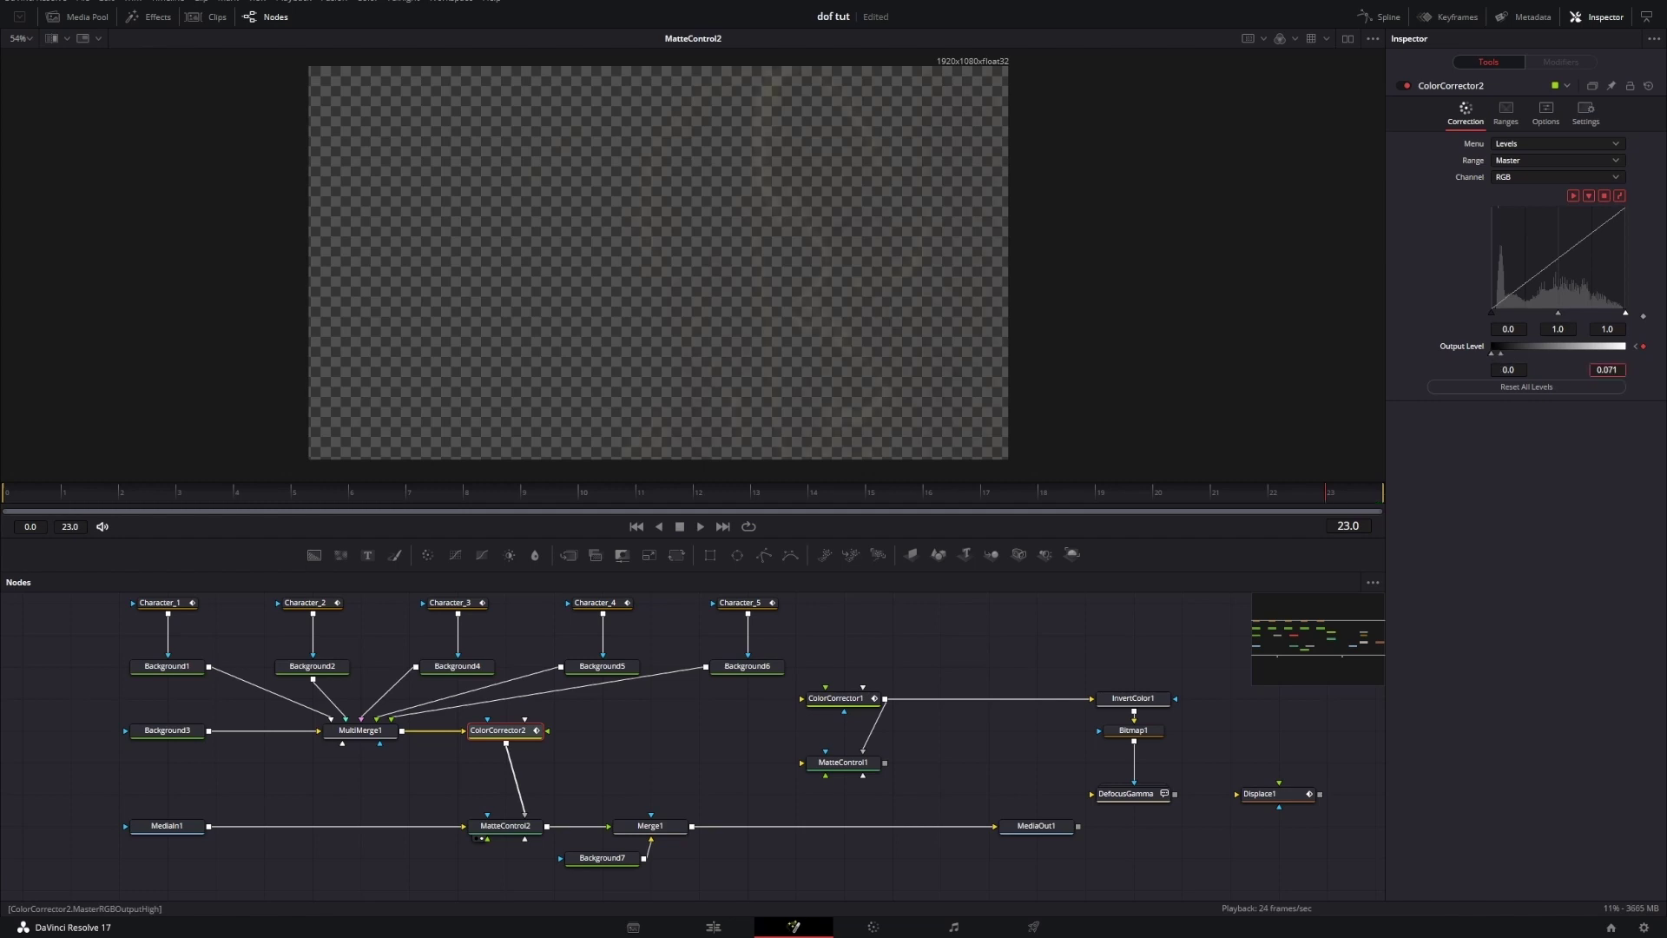
{"action": "mouse_move", "coordinate": [1608, 370]}
{"action": "left_mouse_down"}
{"action": "mouse_move", "coordinate": [1571, 356]}
{"action": "mouse_move", "coordinate": [1636, 355]}
{"action": "left_mouse_up"}
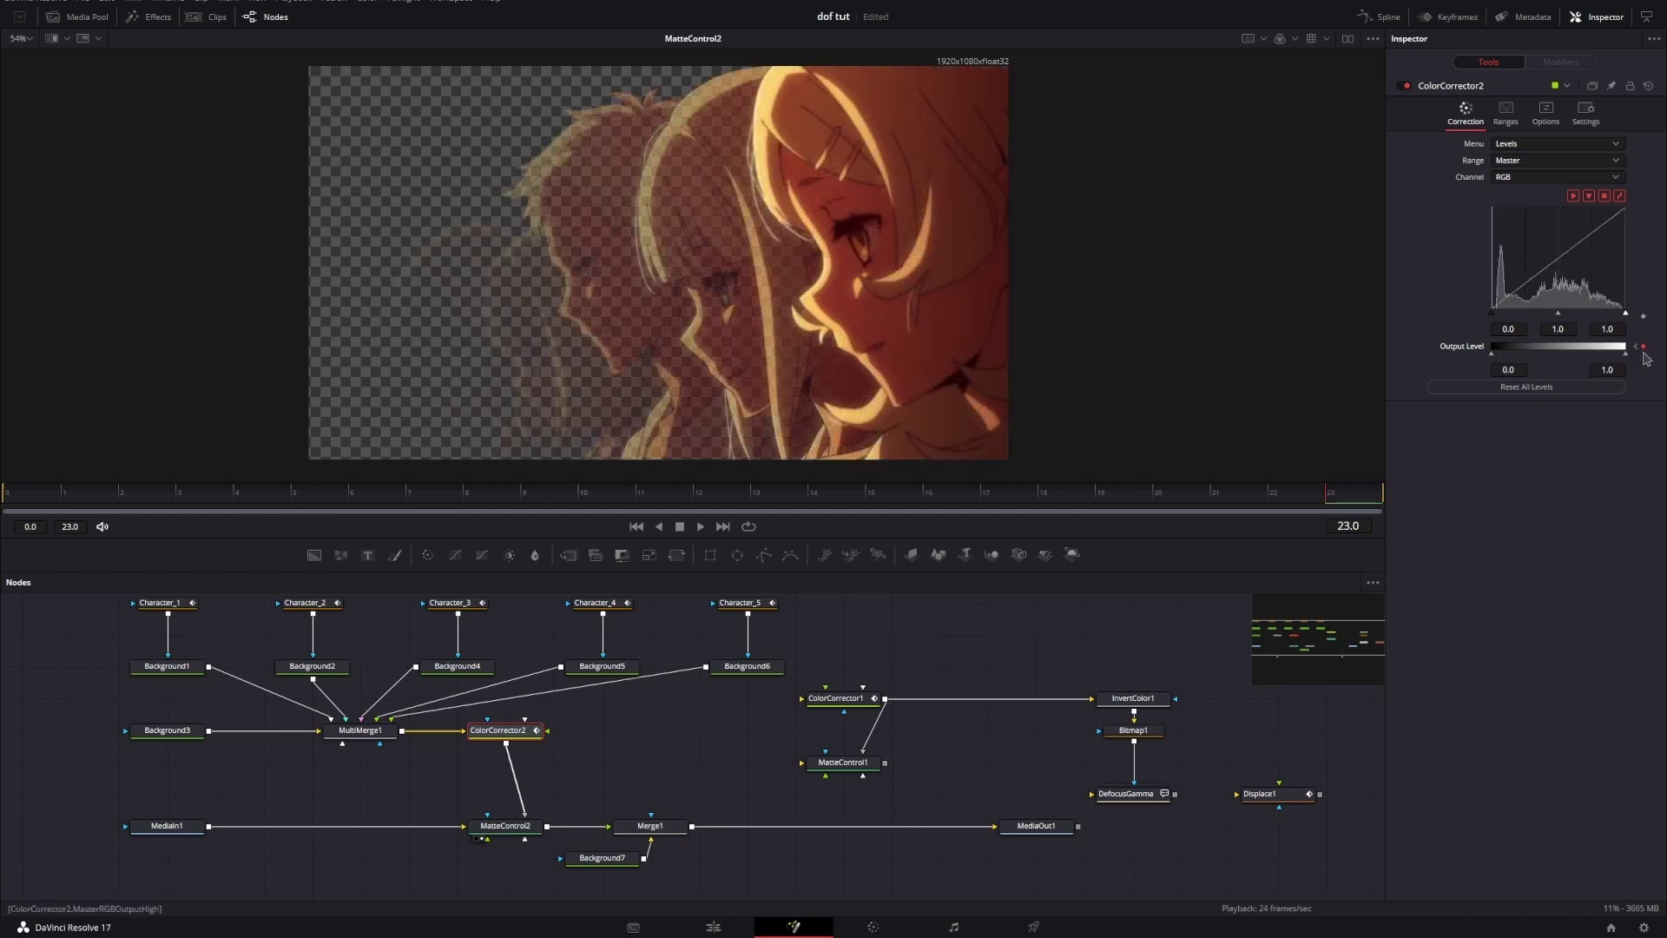
{"action": "key", "text": "space"}
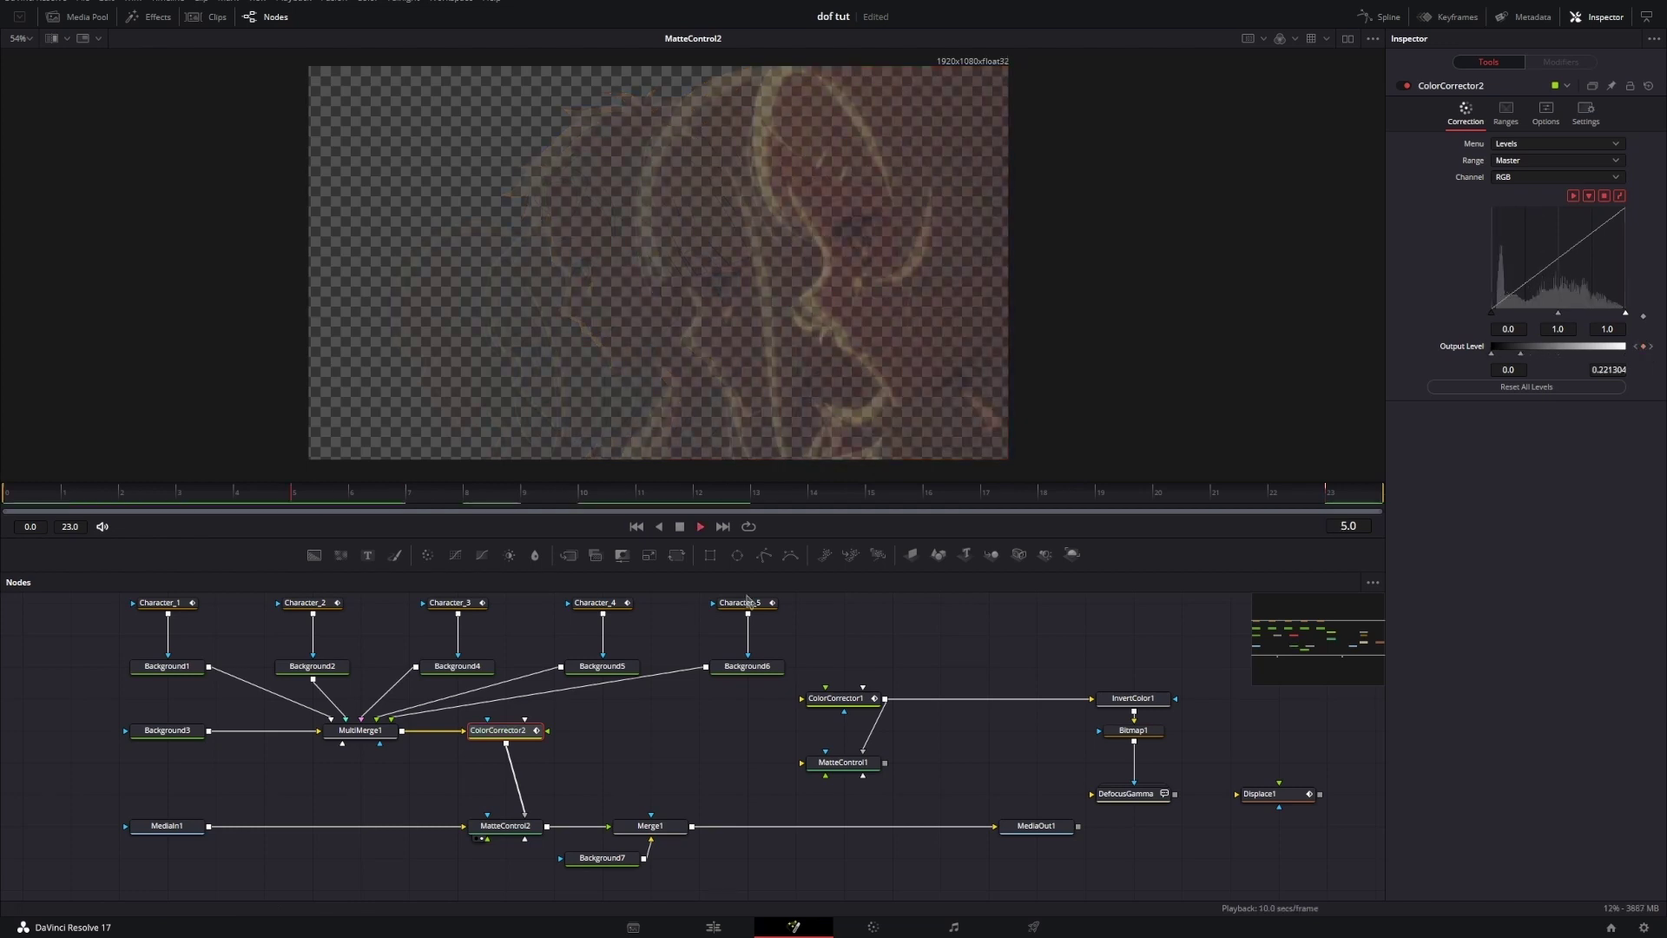
Step: View the composite at Merge1, then display ColorCorrector2's depth map and scrub it back to frame 0
{"action": "left_click", "coordinate": [633, 825]}
{"action": "key", "text": "1"}
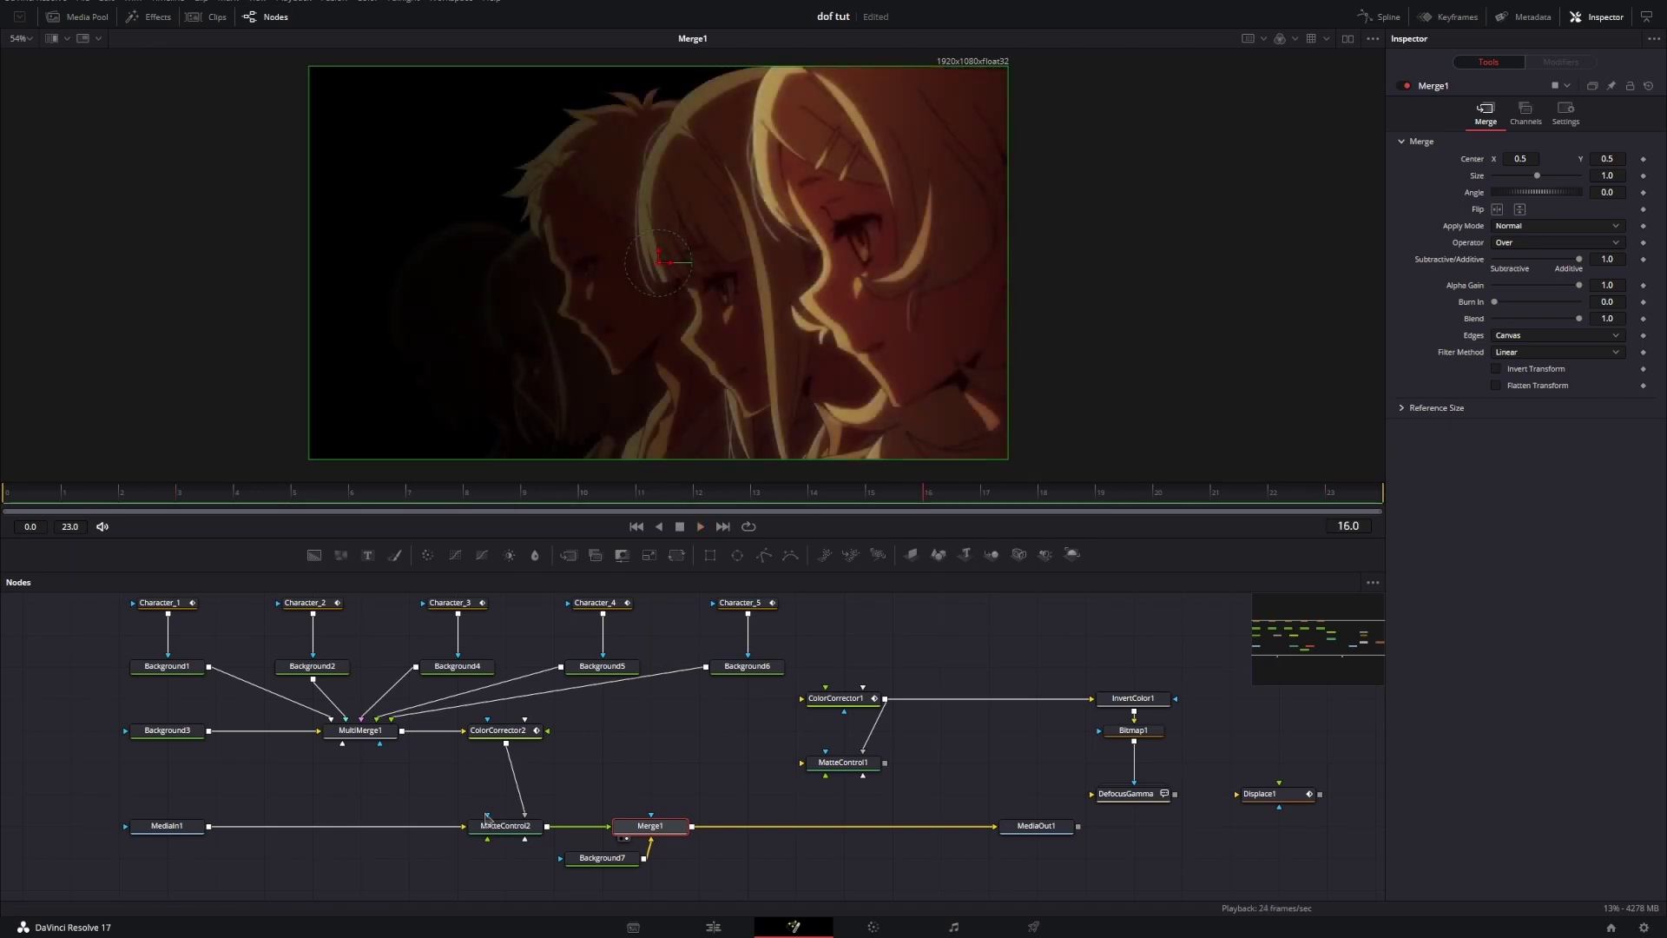
{"action": "left_click", "coordinate": [497, 730]}
{"action": "key", "text": "1"}
{"action": "left_click", "coordinate": [881, 491]}
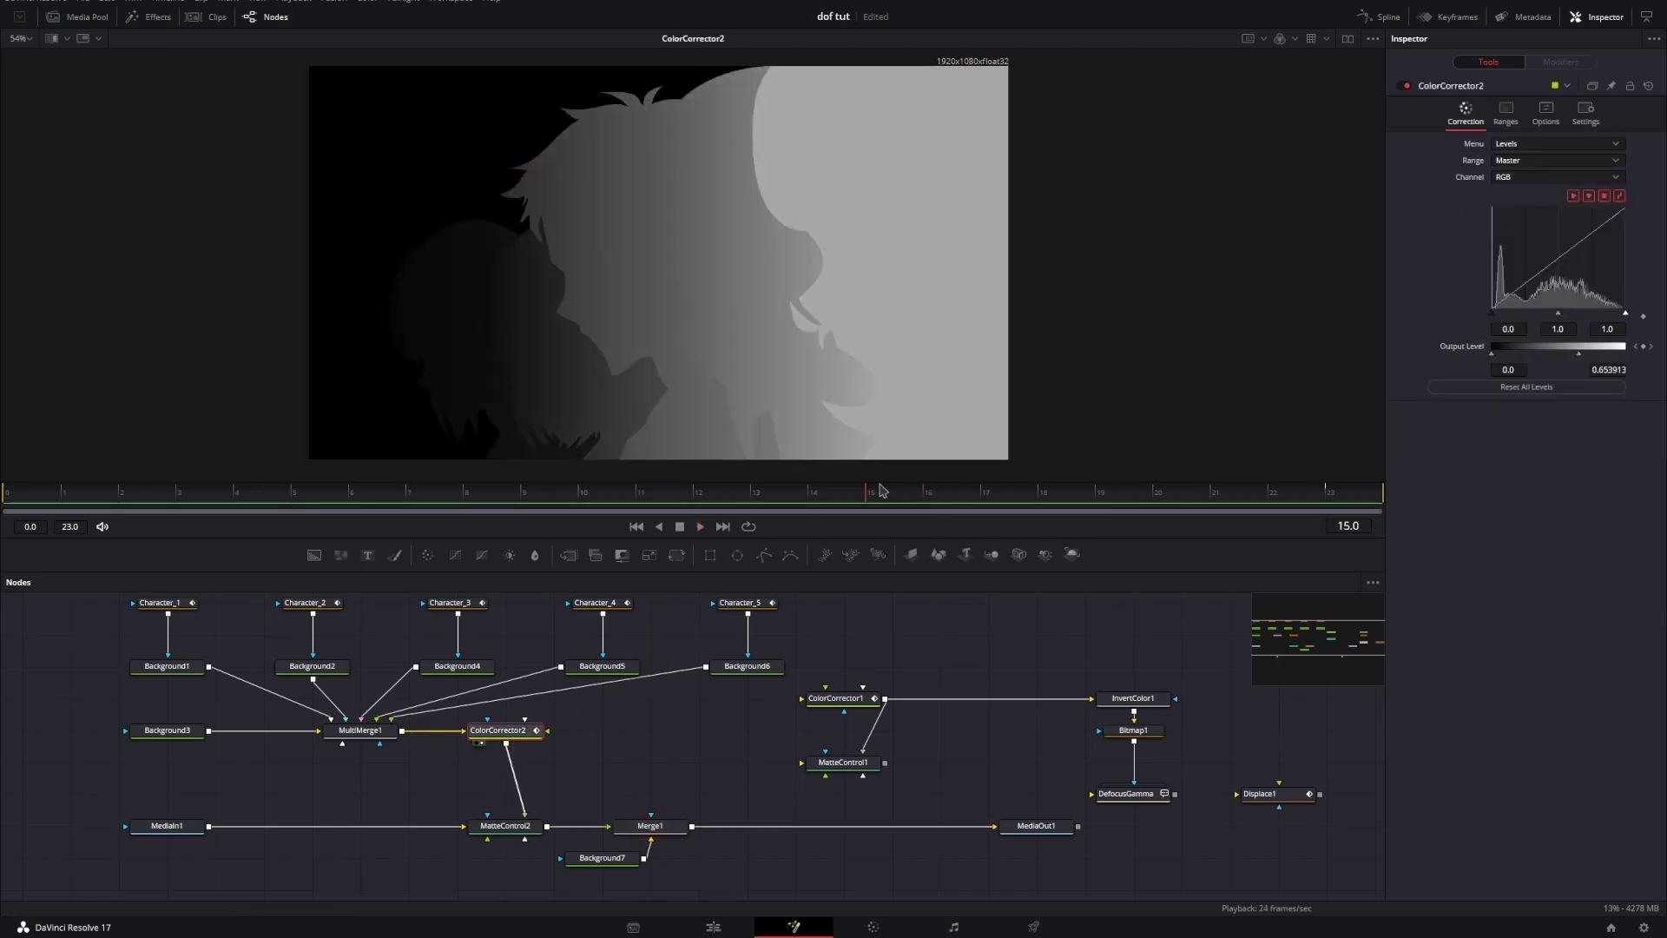
{"action": "left_click_drag", "start_coordinate": [879, 487], "coordinate": [30, 441]}
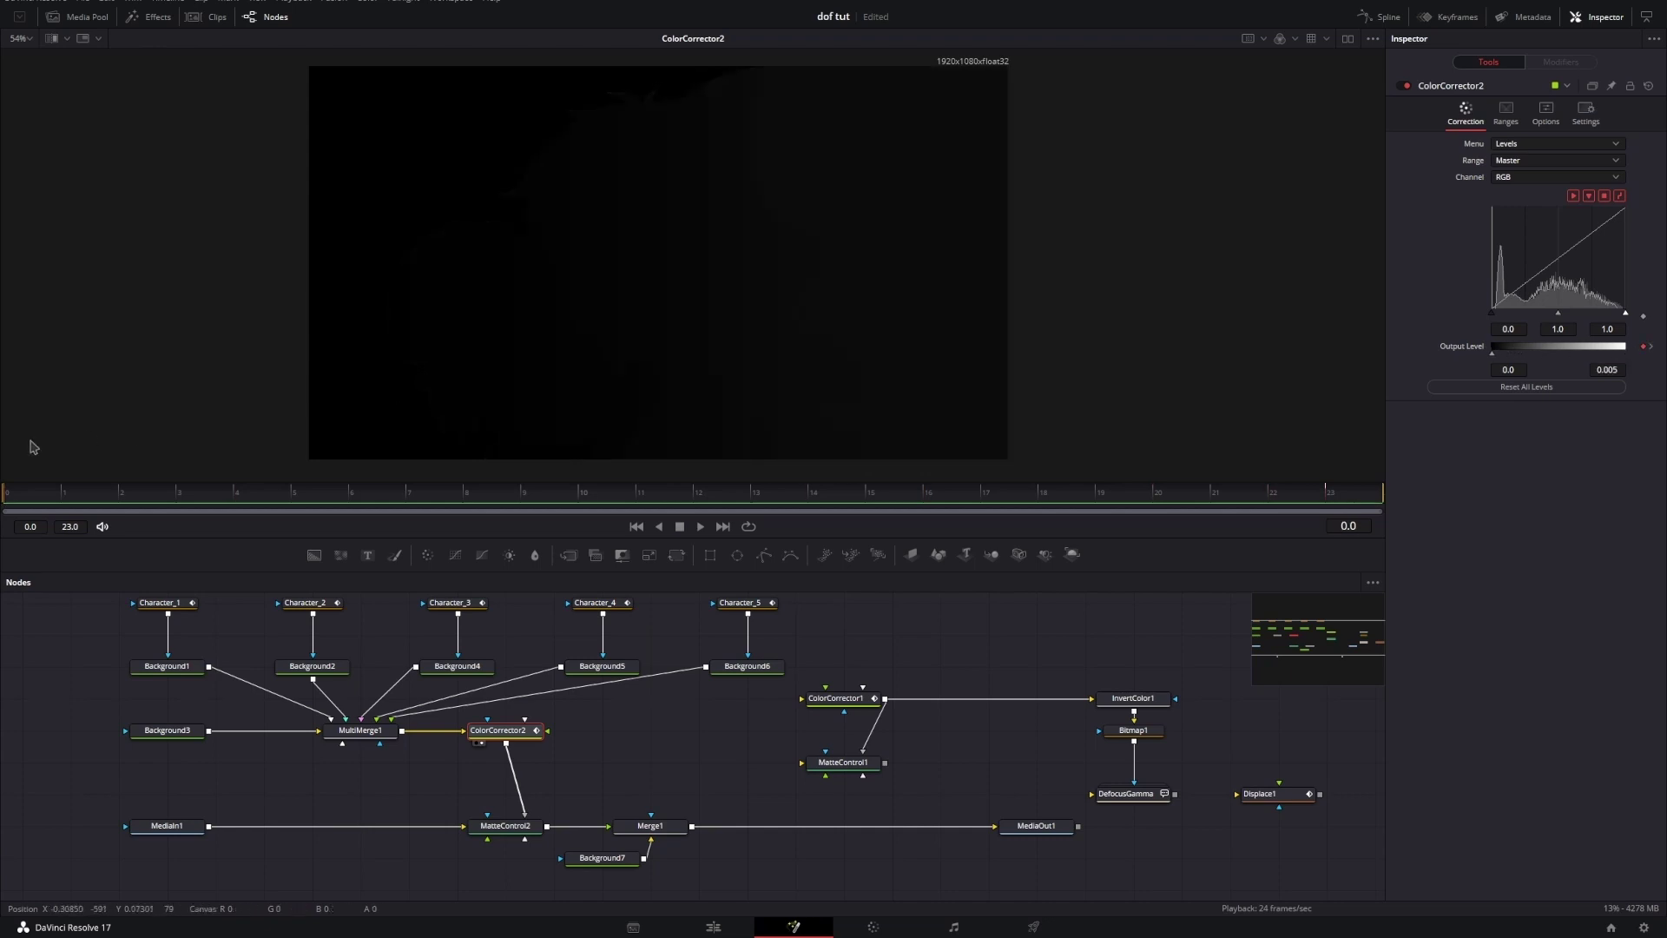
Step: Open the Spline editor and show only ColorCorrector2's Output High curve, hiding the ColorCorrector1 and Displace1 curves
{"action": "left_click", "coordinate": [1378, 17]}
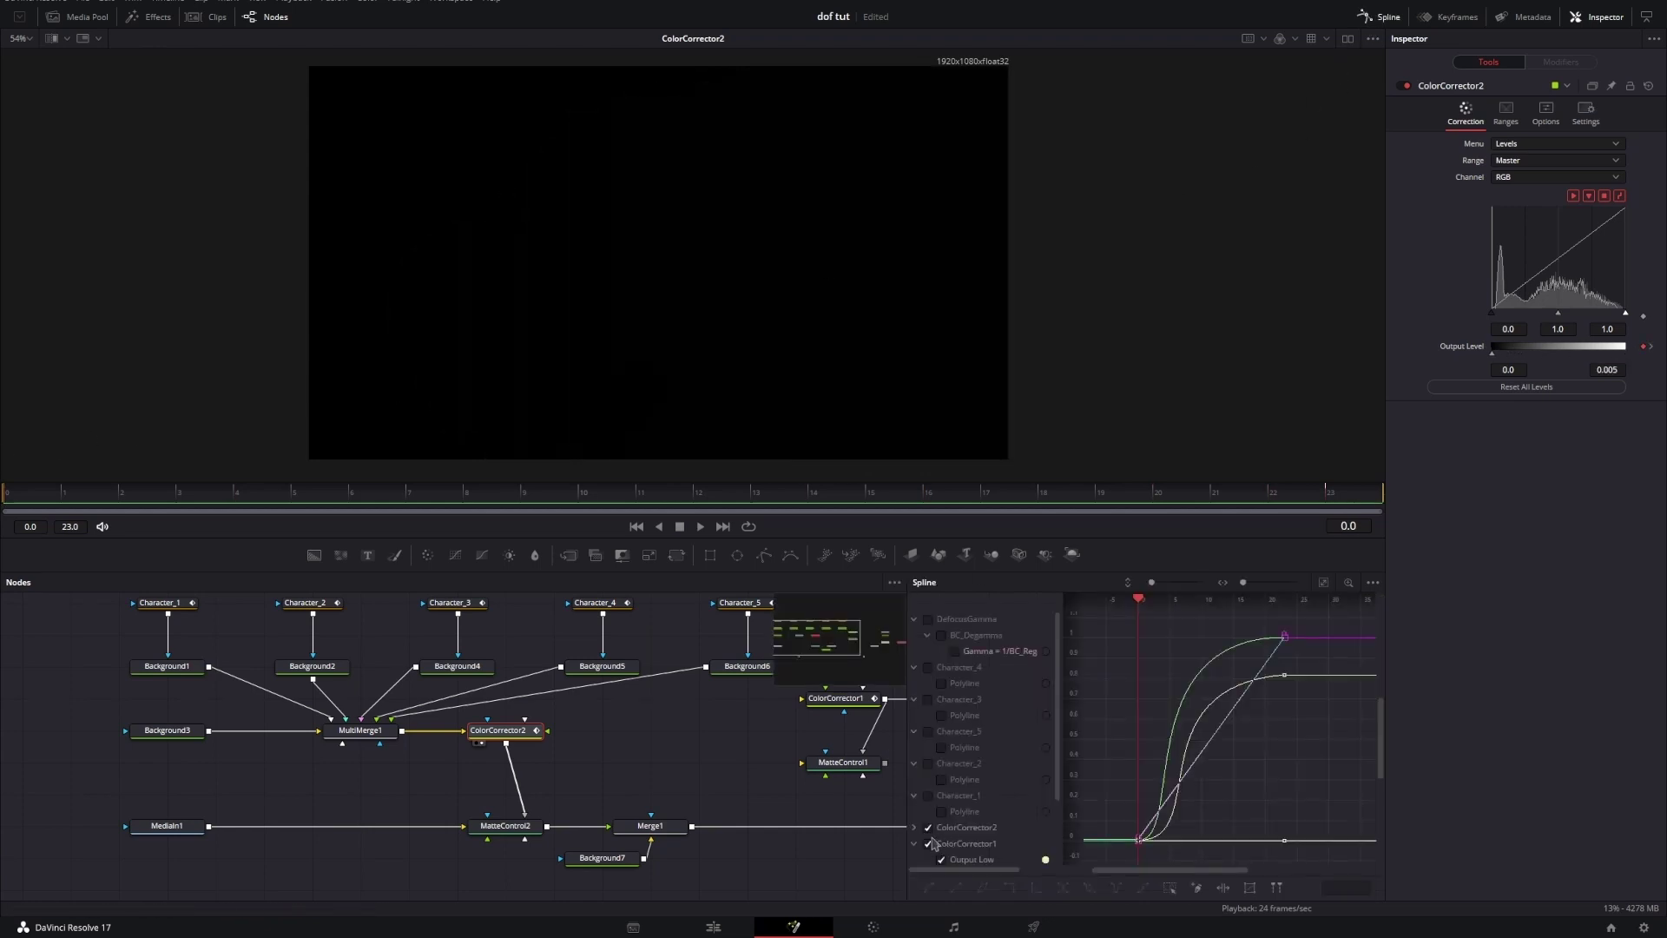
{"action": "scroll", "coordinate": [935, 833], "scroll_direction": "down", "scroll_amount": 2}
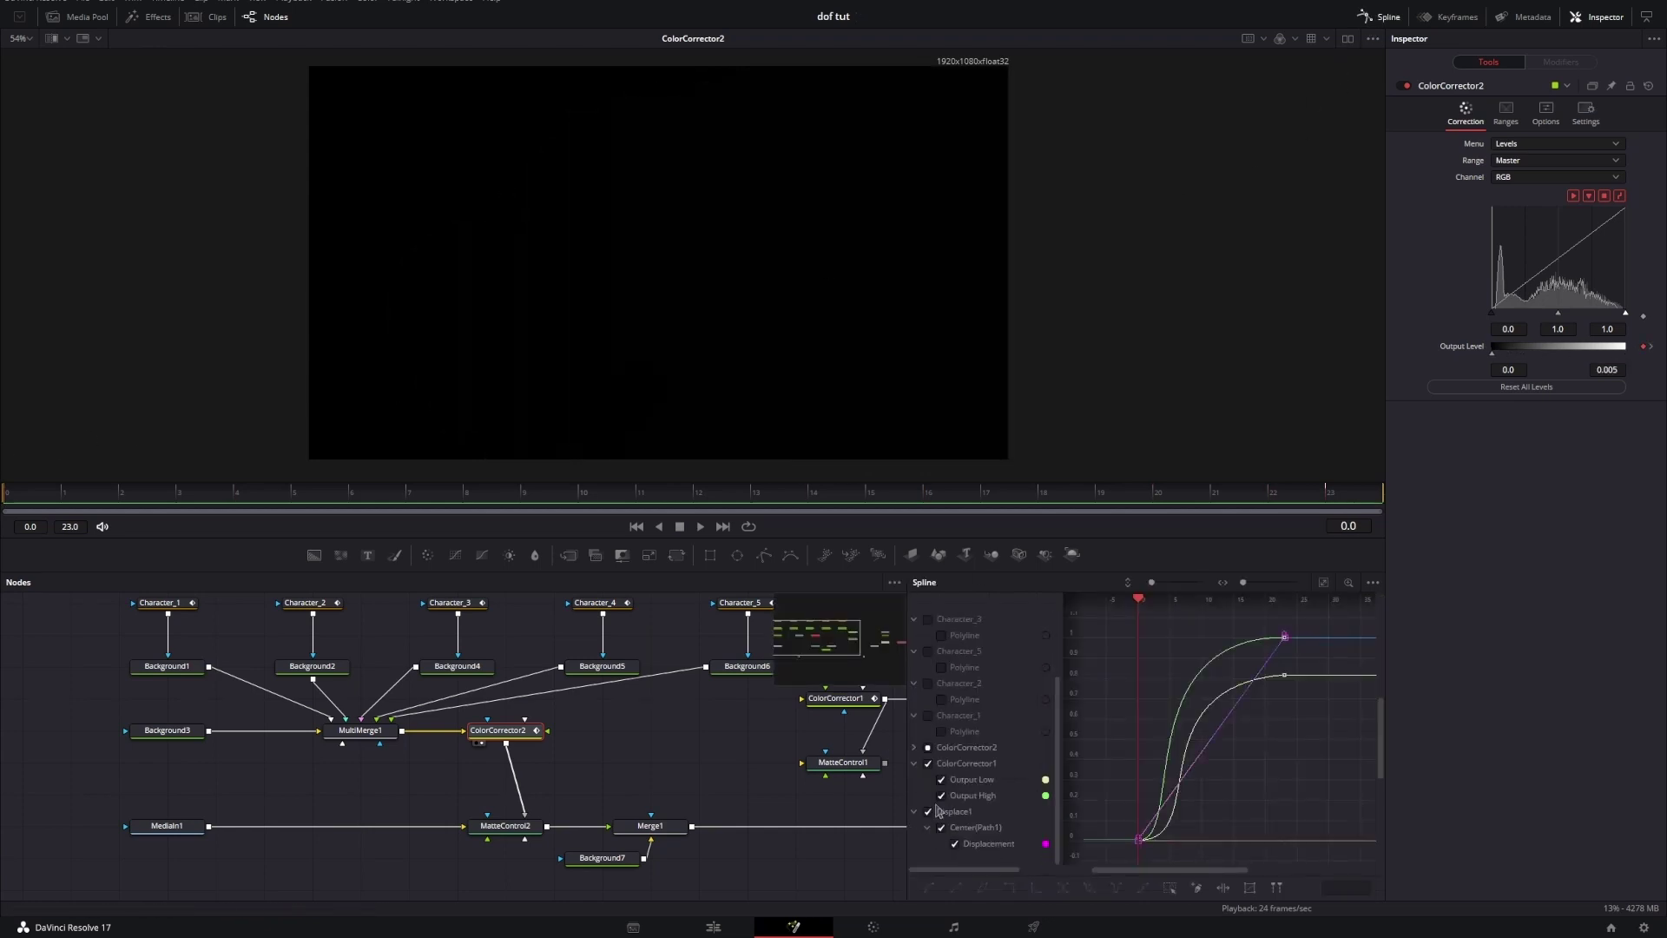
{"action": "left_click", "coordinate": [928, 764]}
{"action": "left_click", "coordinate": [914, 764]}
{"action": "left_click", "coordinate": [928, 811]}
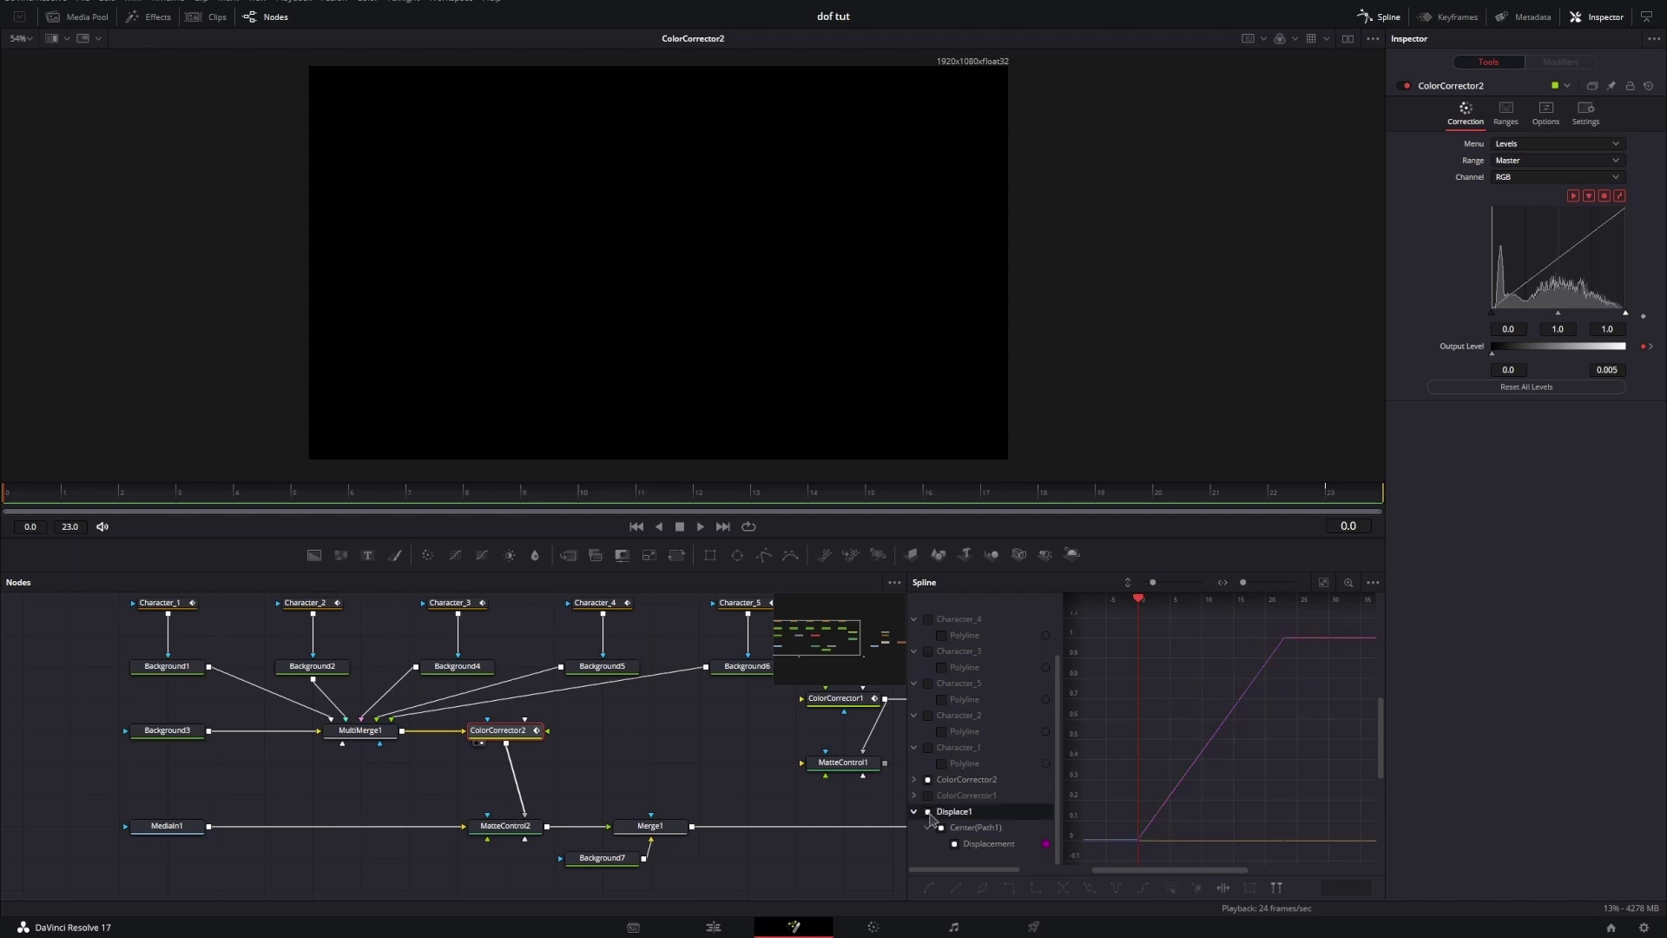
{"action": "left_click", "coordinate": [914, 811]}
{"action": "left_click", "coordinate": [914, 811]}
{"action": "left_click", "coordinate": [941, 827]}
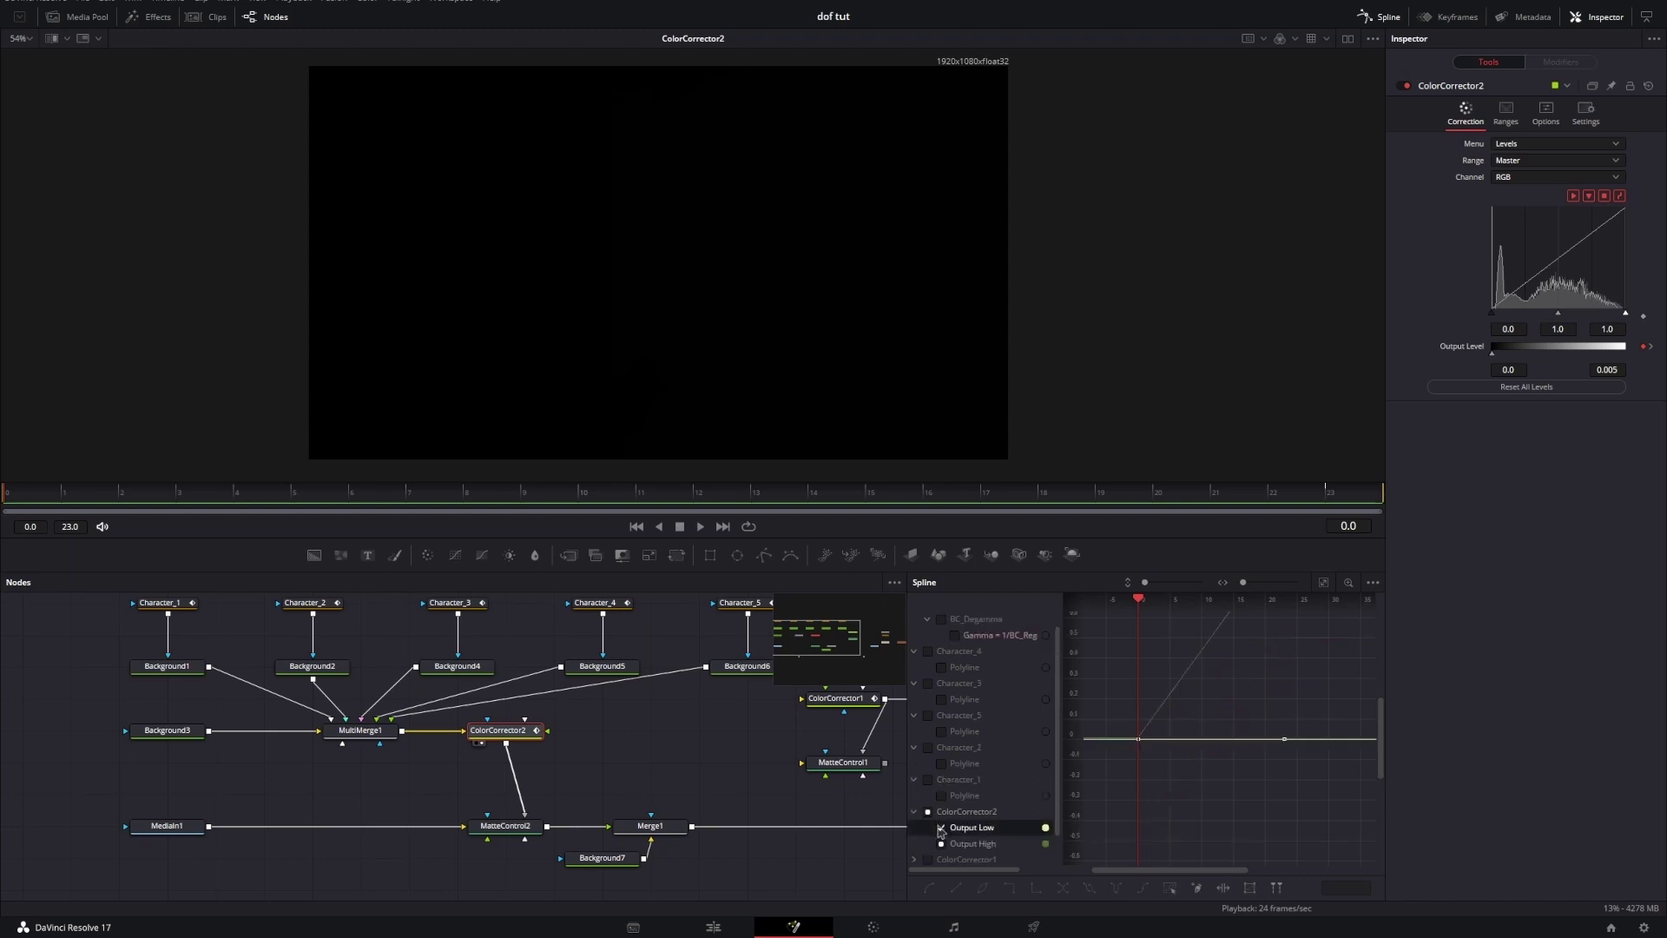
{"action": "left_click", "coordinate": [928, 812]}
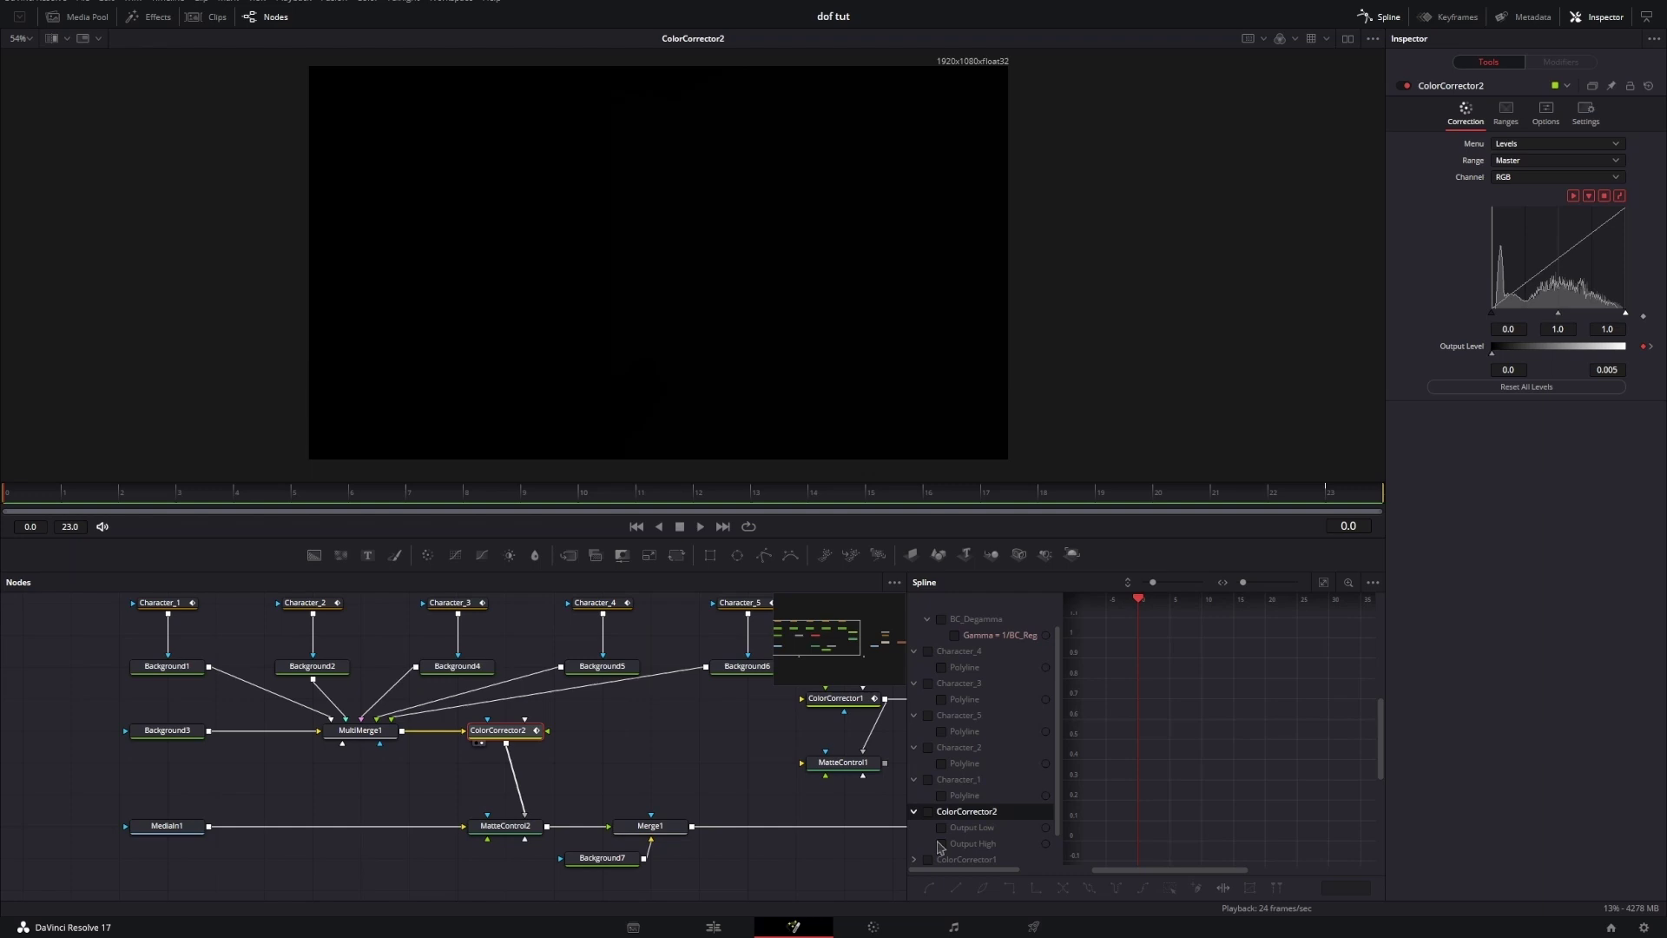
{"action": "left_click", "coordinate": [940, 844]}
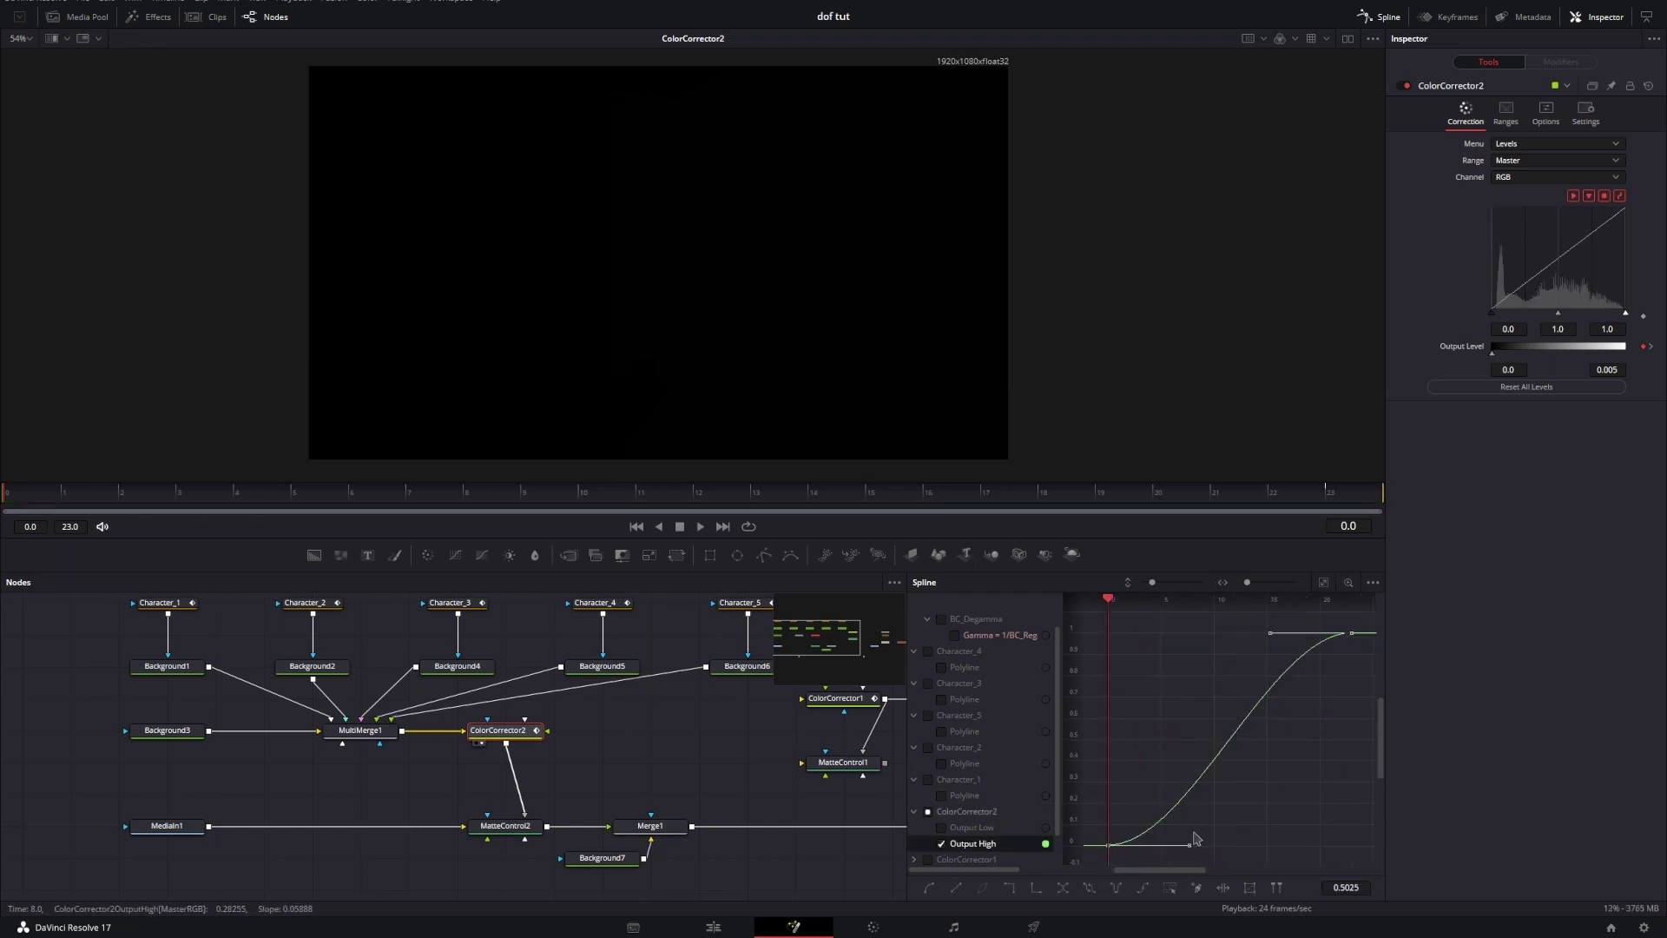
Step: Reshape the Output High curve to rise steeply at the start and ease out slowly, and preview the depth map
{"action": "left_click_drag", "start_coordinate": [1191, 842], "coordinate": [1113, 659]}
{"action": "left_click", "coordinate": [700, 526]}
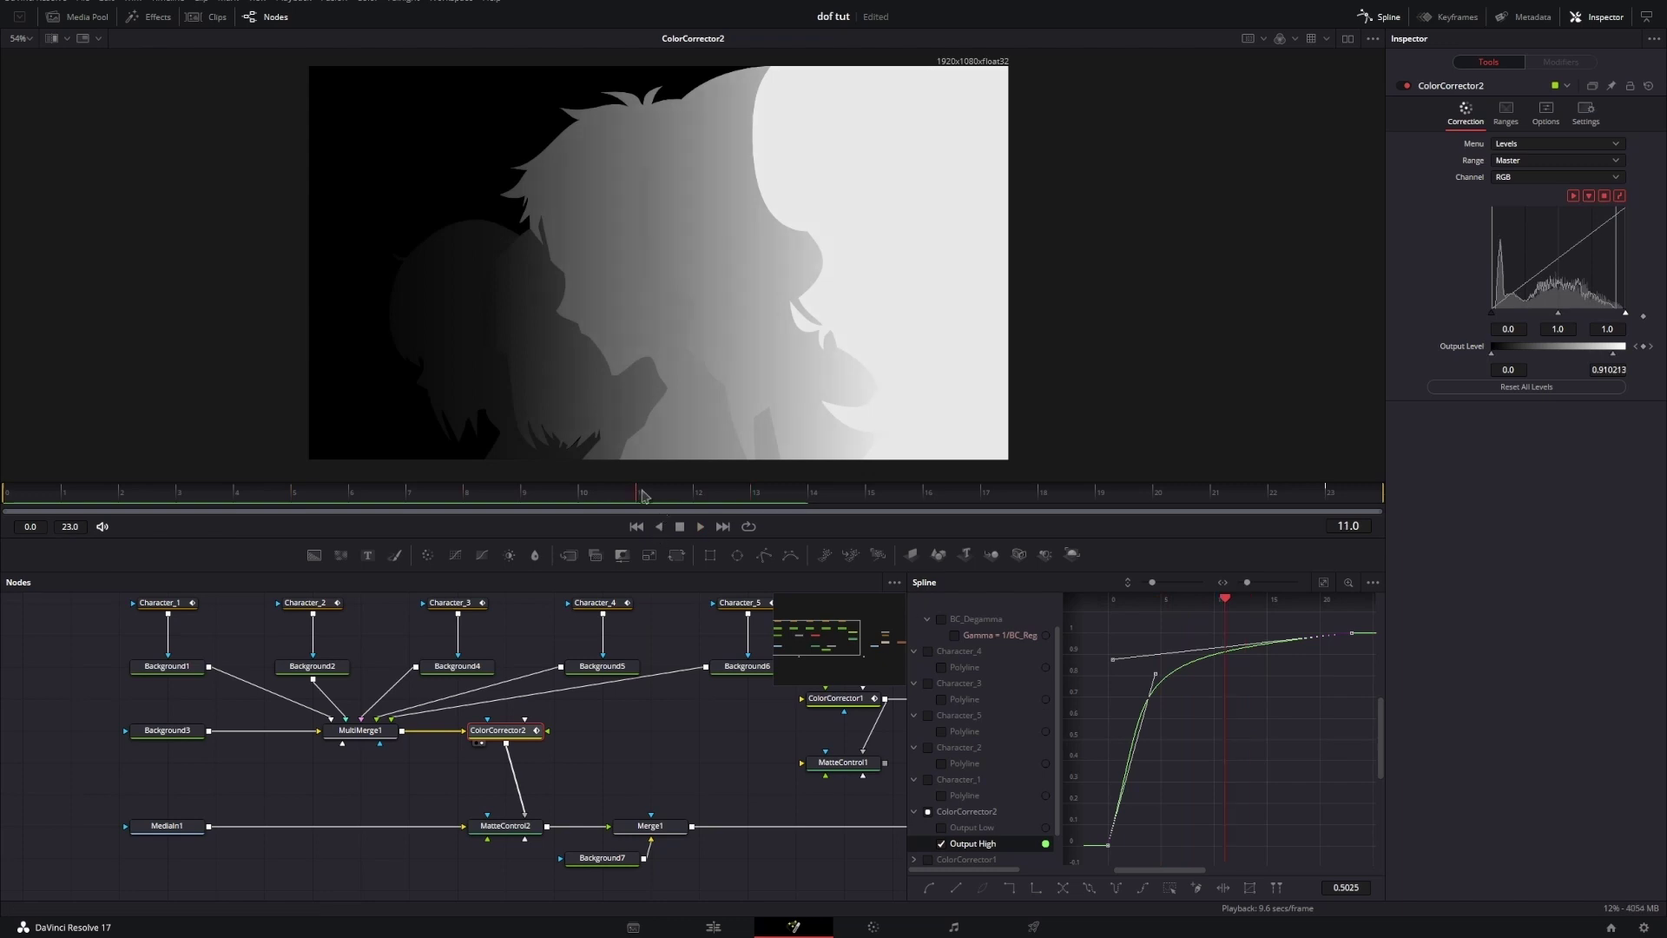
{"action": "left_click_drag", "start_coordinate": [644, 493], "coordinate": [76, 497]}
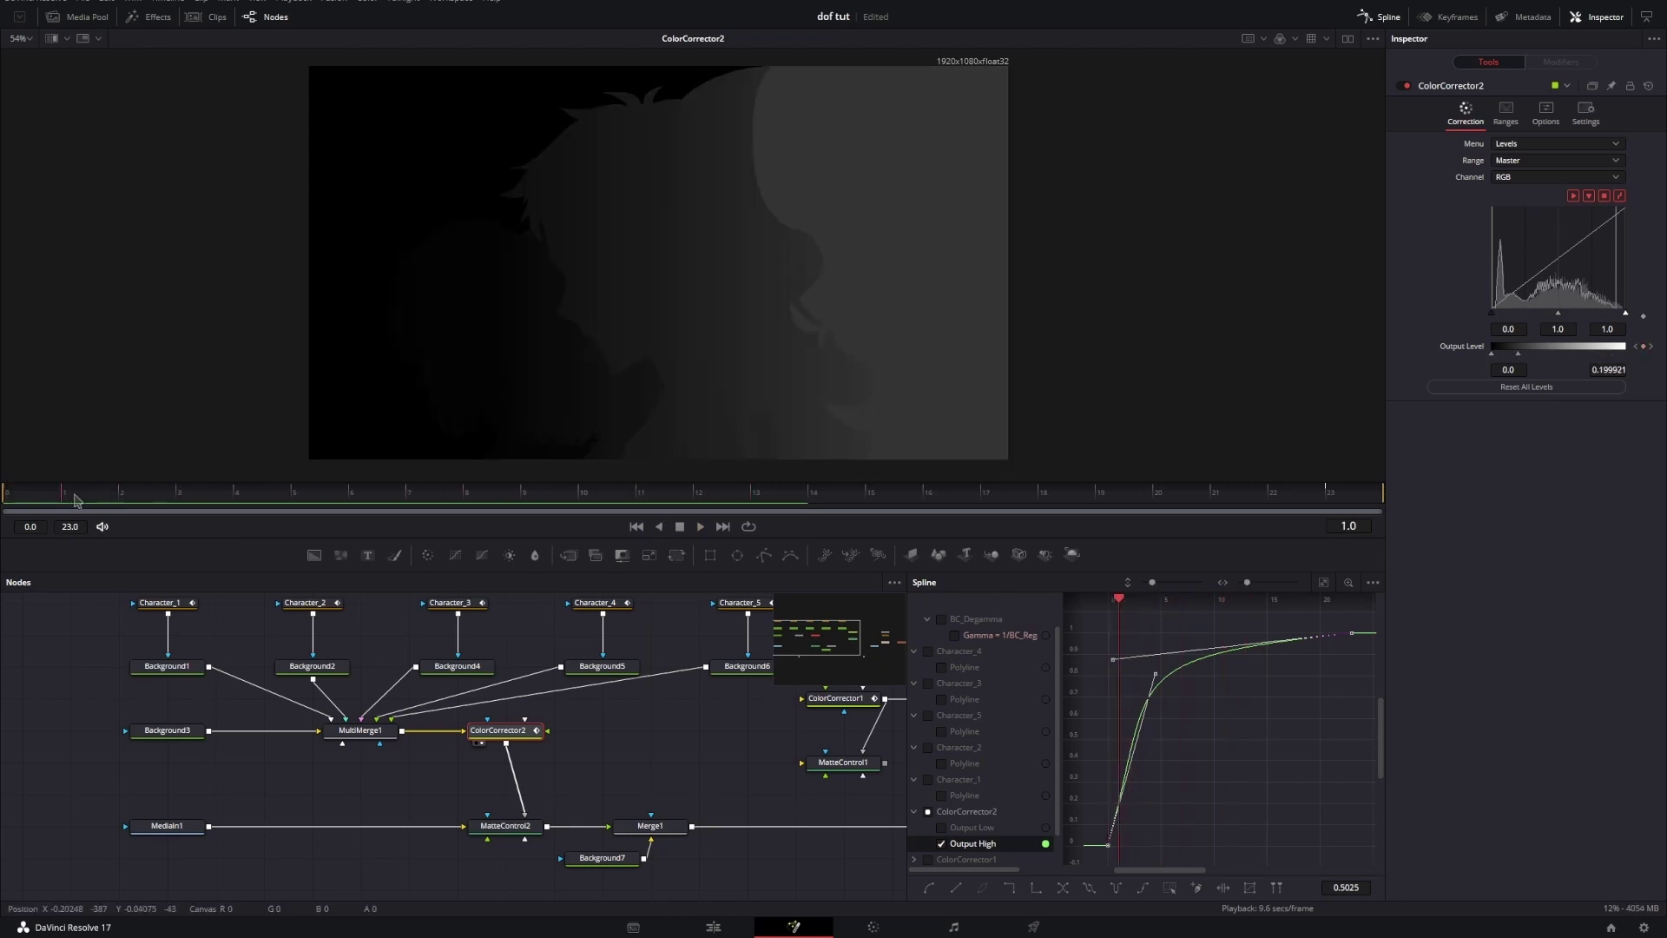
Step: Hide the Output High curve and raise ColorCorrector2's low output level to 0.512 on frame 23
{"action": "left_click", "coordinate": [940, 844]}
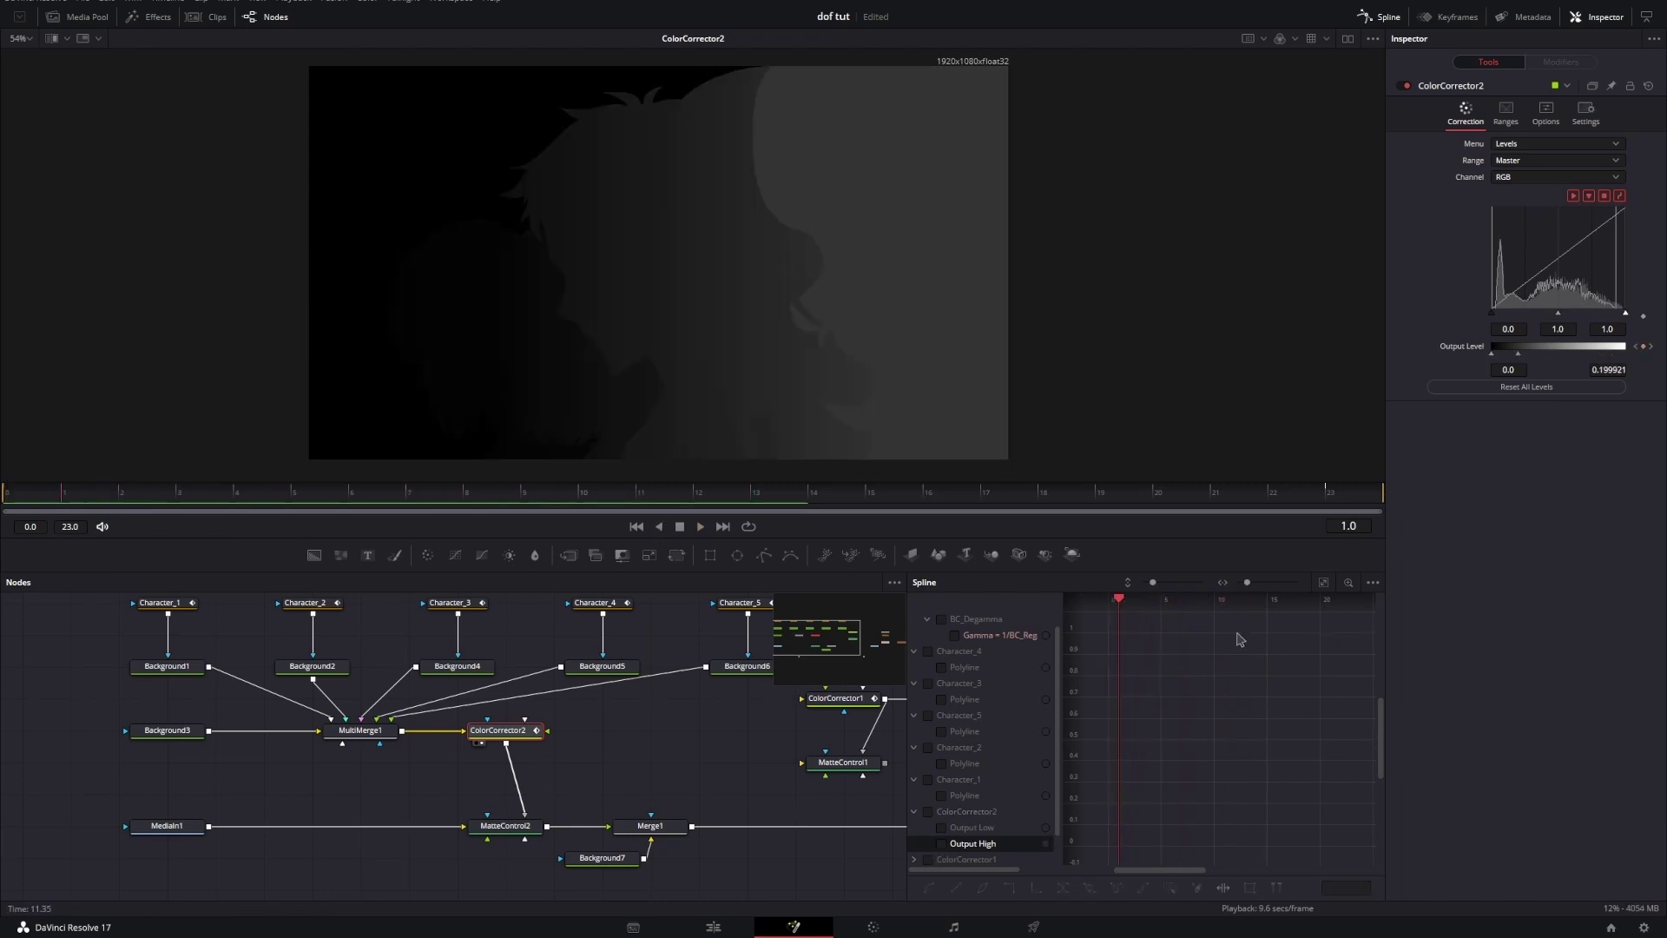
{"action": "left_click", "coordinate": [1636, 345]}
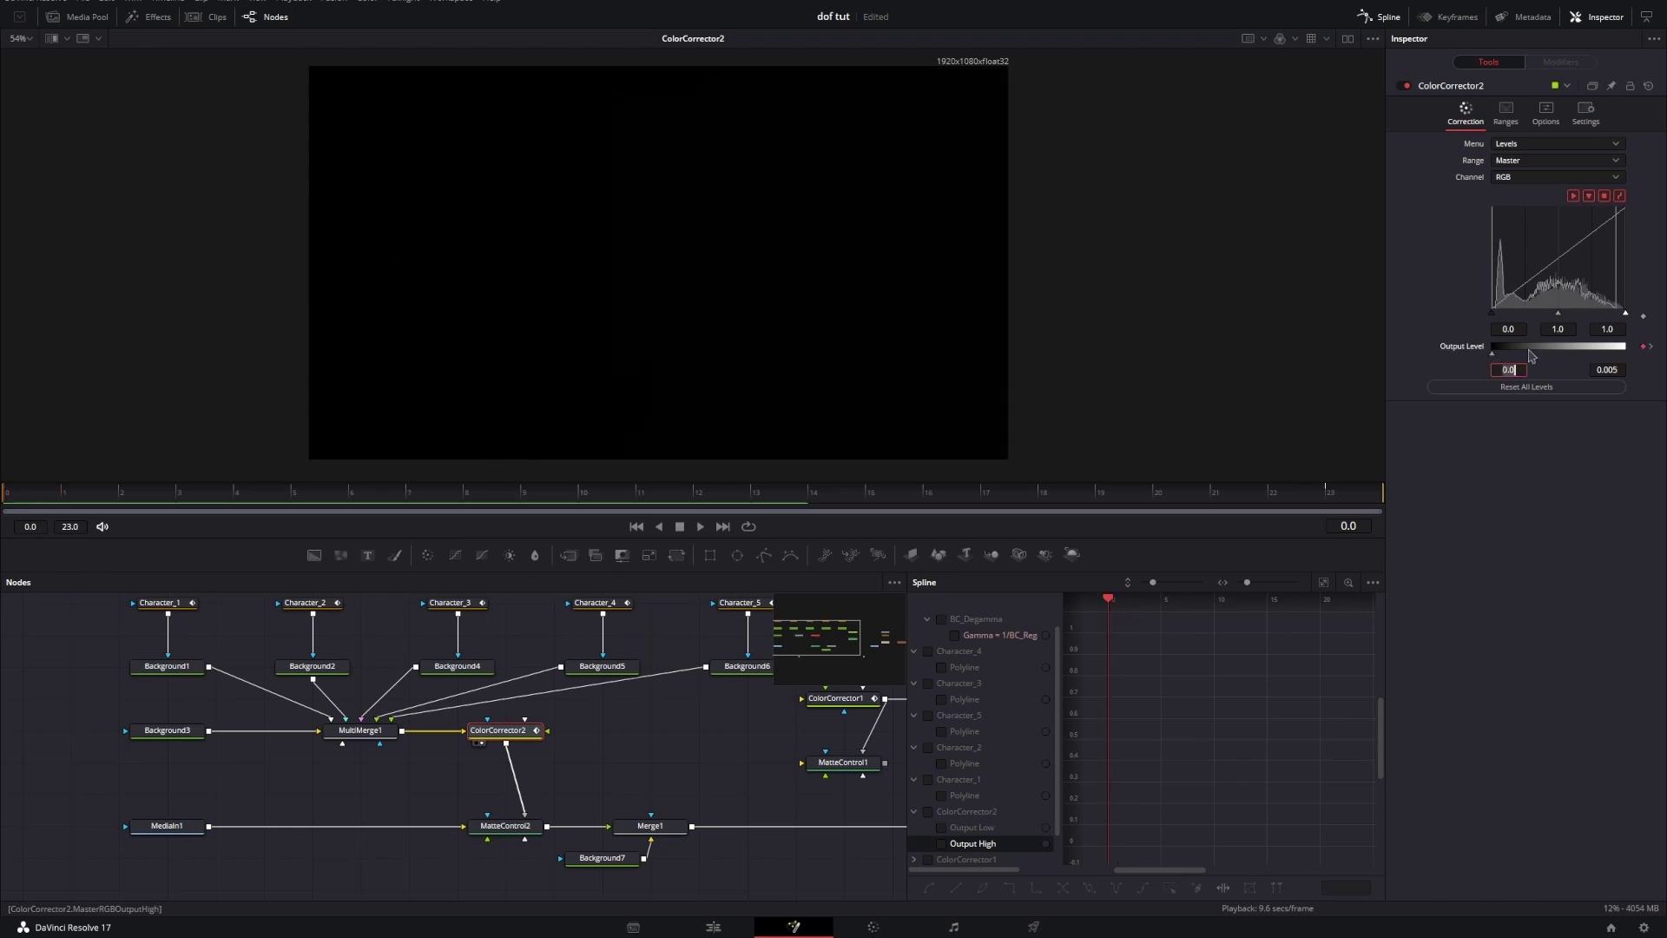
{"action": "left_click", "coordinate": [1650, 345]}
{"action": "left_click", "coordinate": [1509, 369]}
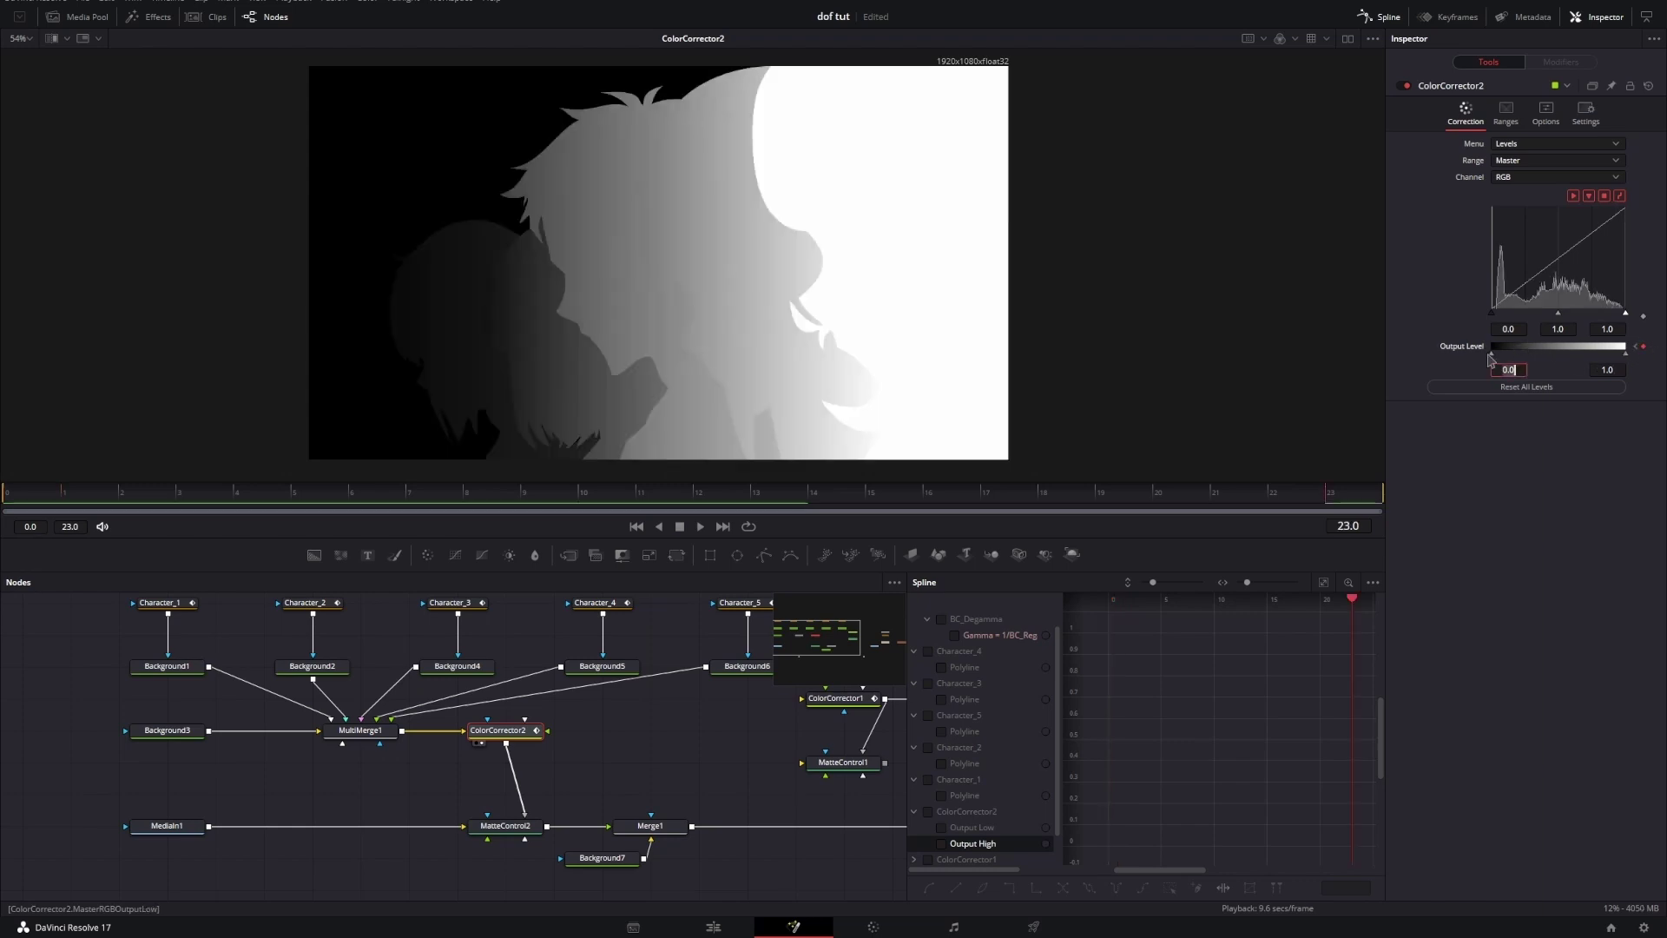
{"action": "left_click_drag", "start_coordinate": [1495, 360], "coordinate": [1564, 367]}
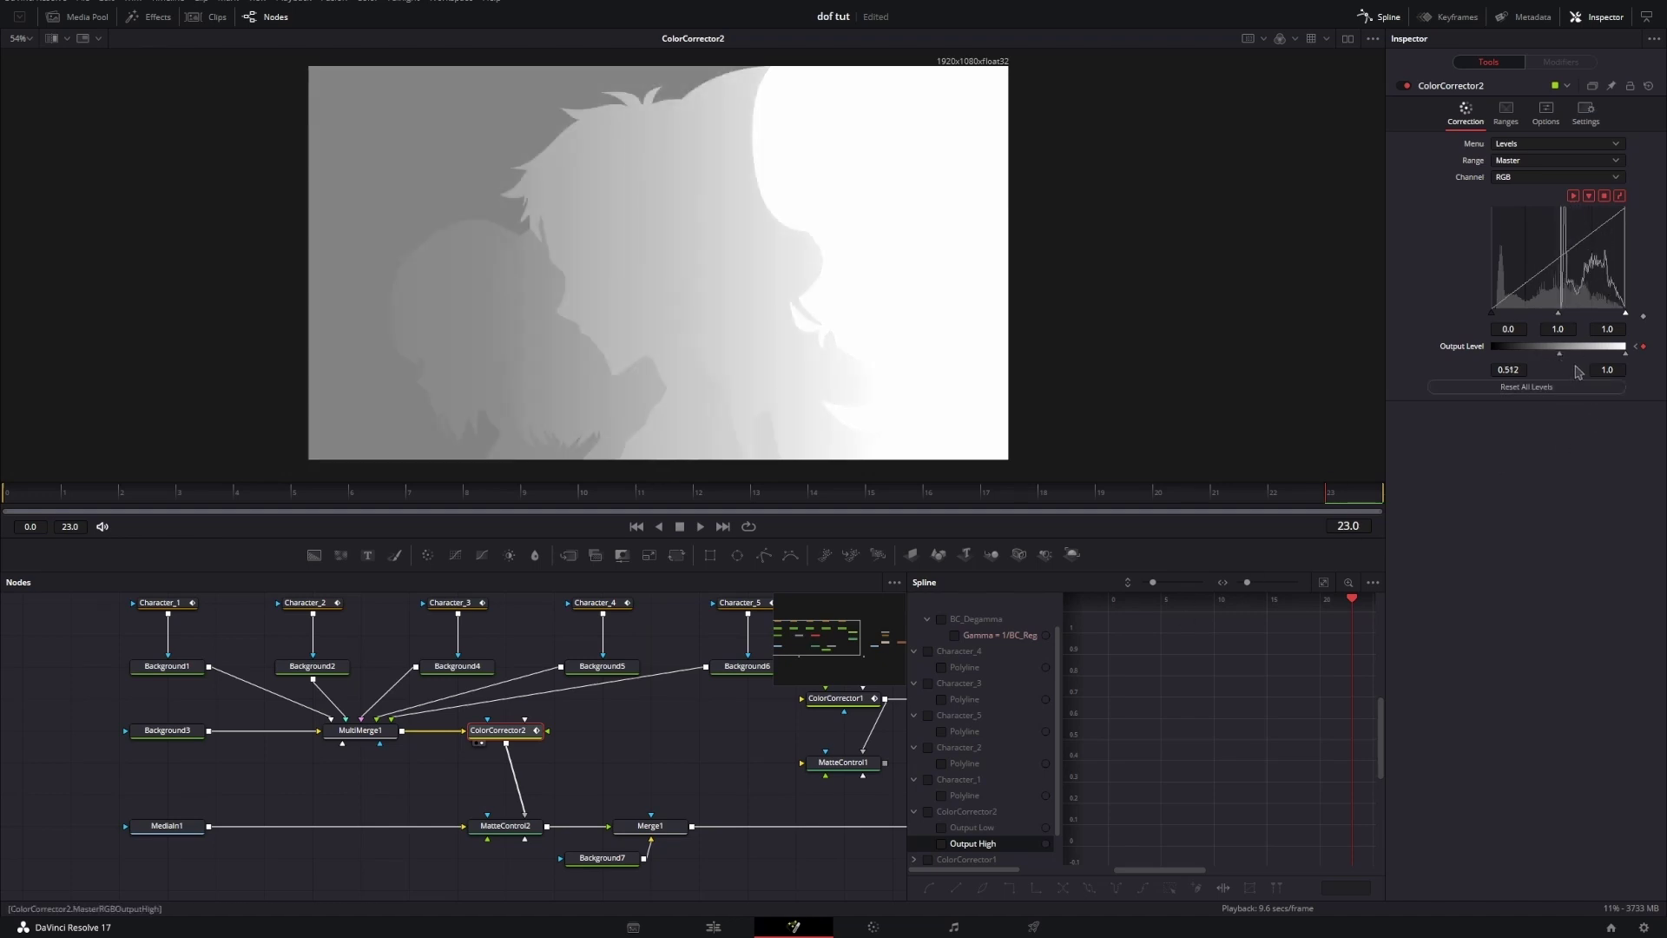
Step: Show ColorCorrector2's Output Low curve in the Spline editor in place of Output High
{"action": "scroll", "coordinate": [942, 829], "scroll_direction": "down", "scroll_amount": 1}
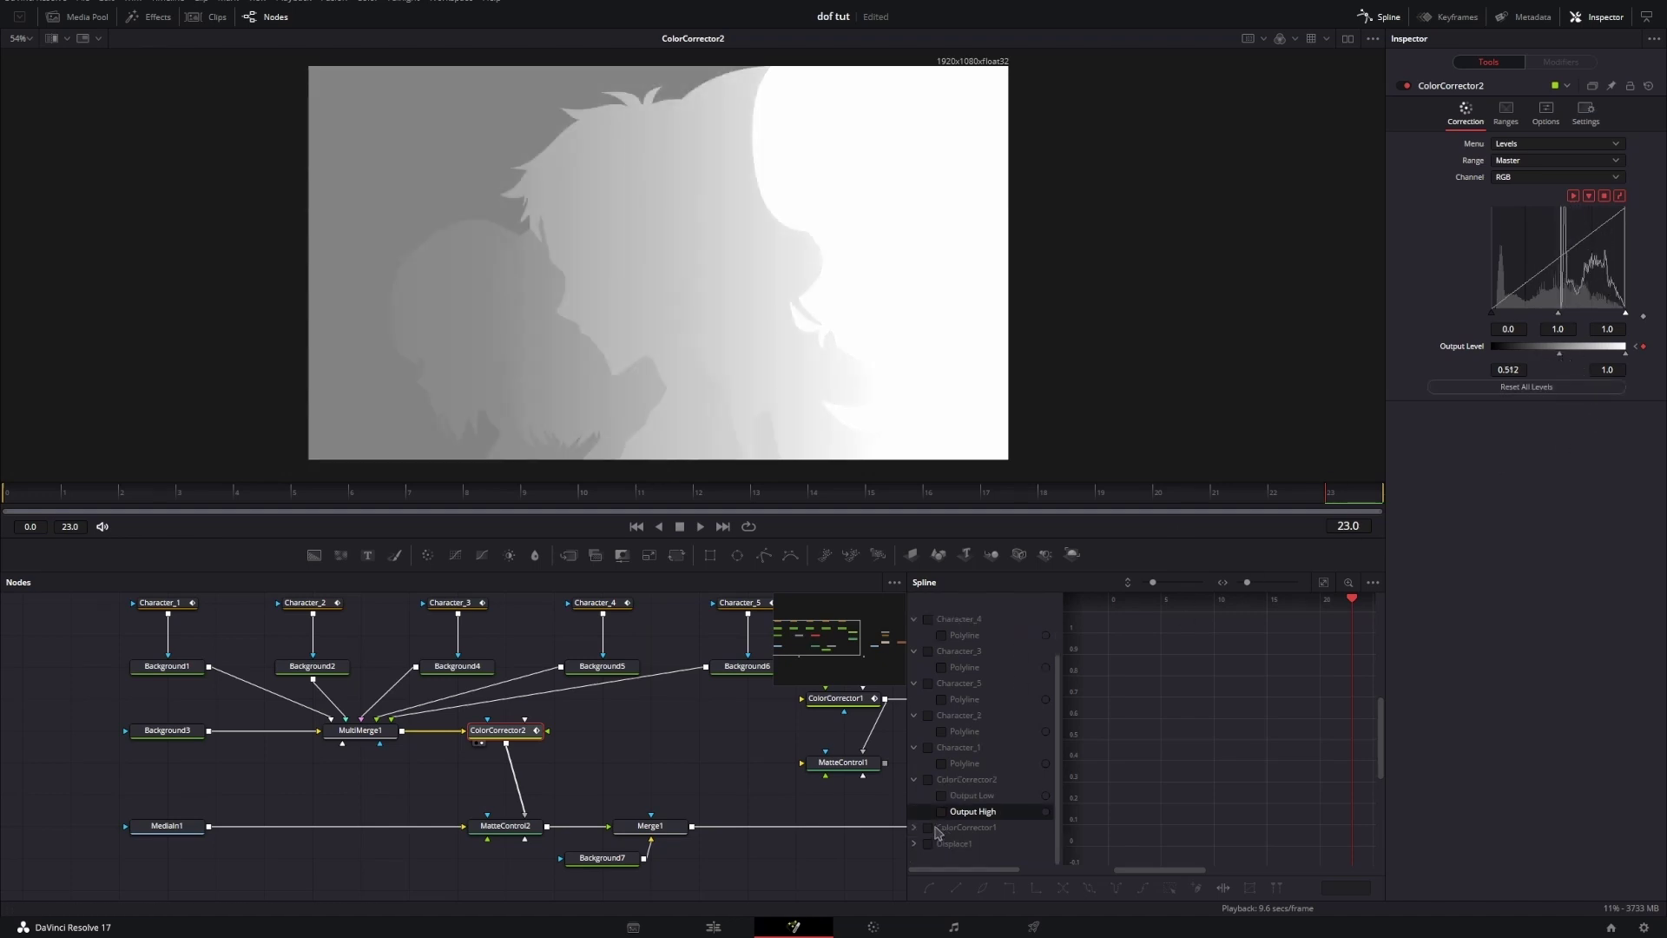
{"action": "left_click", "coordinate": [942, 812]}
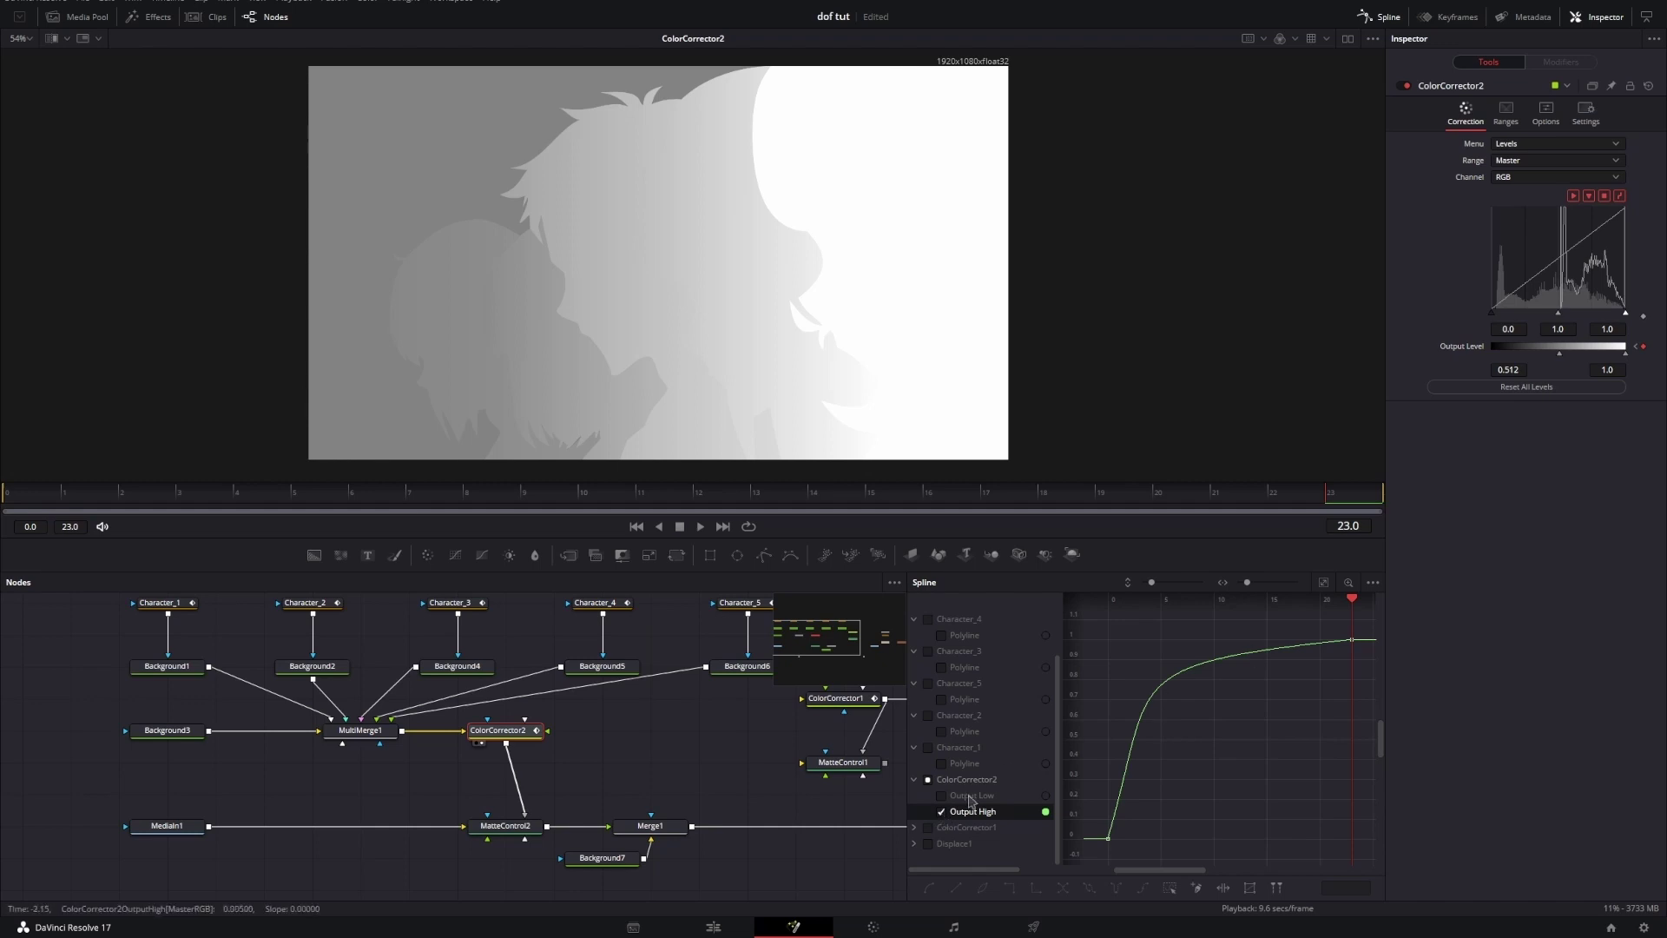
{"action": "left_click", "coordinate": [964, 796]}
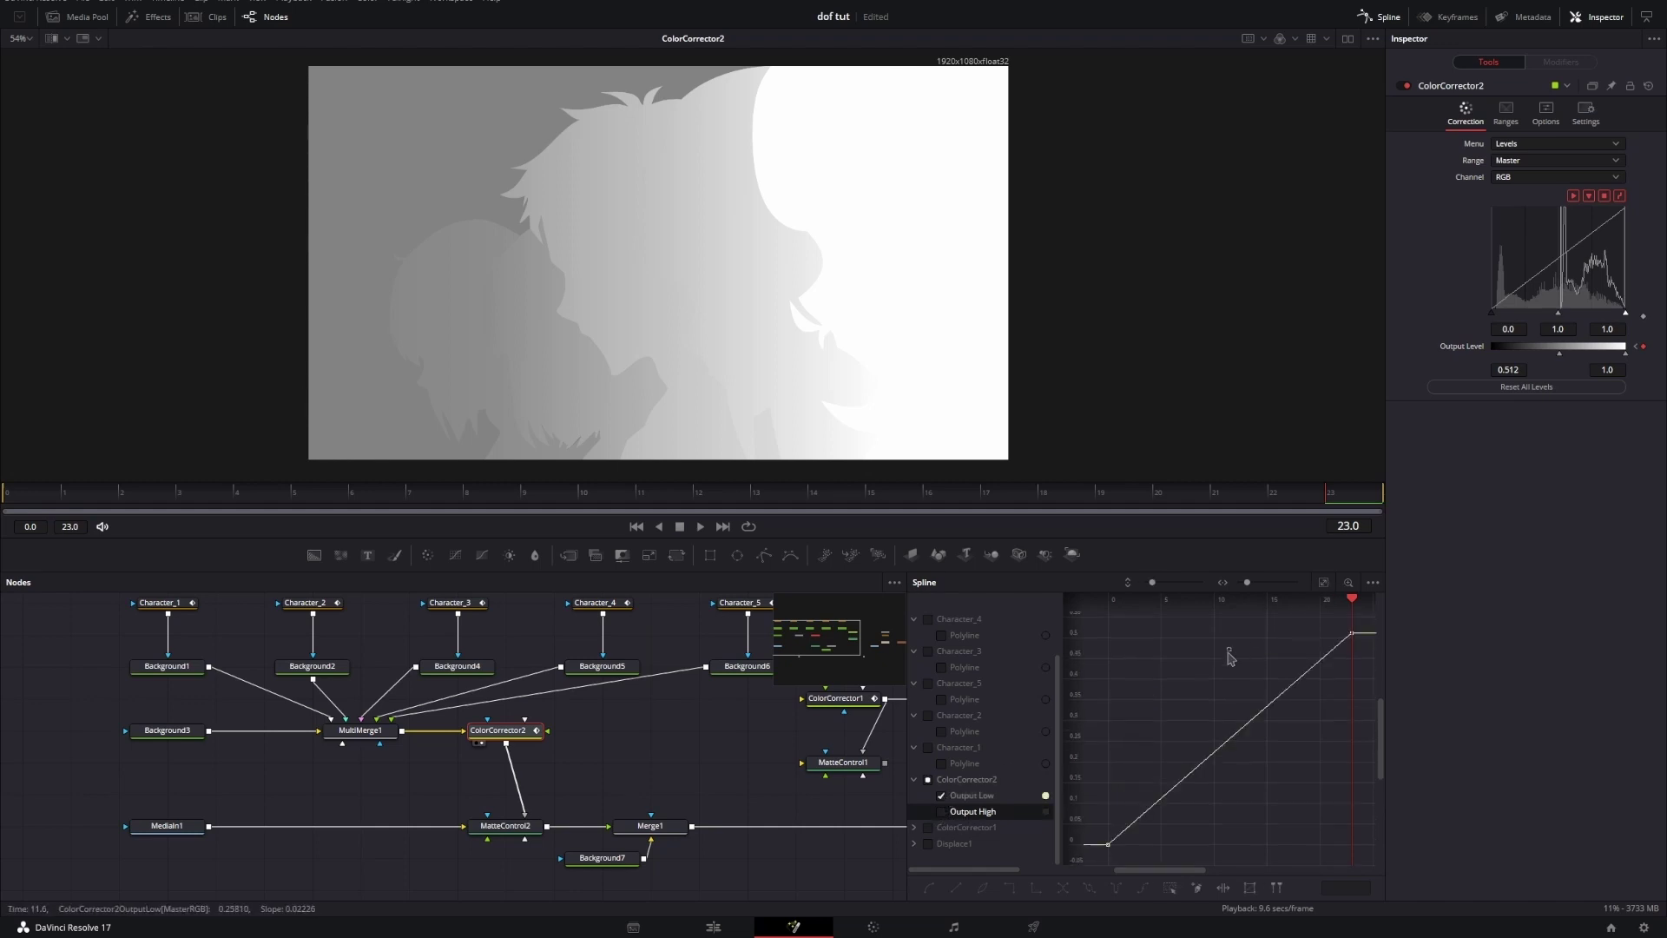
Step: Try a steep early rise with a slow ease-out on the Output Low curve and preview it from the start
{"action": "left_click_drag", "start_coordinate": [1188, 844], "coordinate": [1145, 686]}
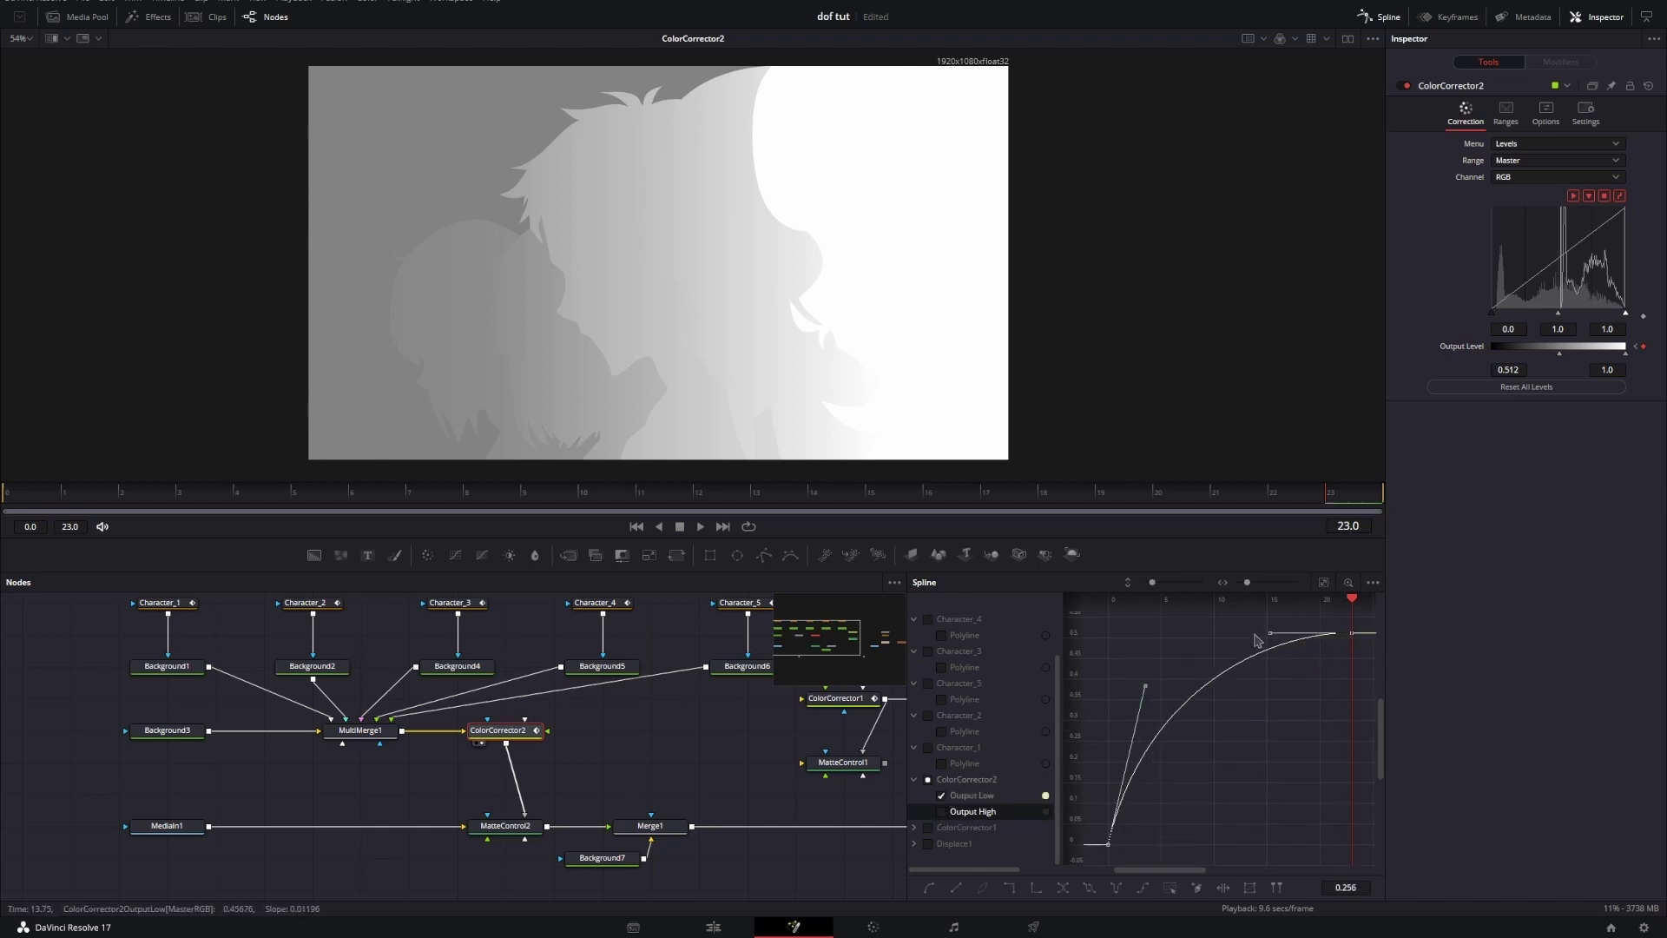
{"action": "left_click_drag", "start_coordinate": [1259, 641], "coordinate": [1158, 673]}
{"action": "left_click", "coordinate": [639, 527]}
{"action": "key", "text": "space"}
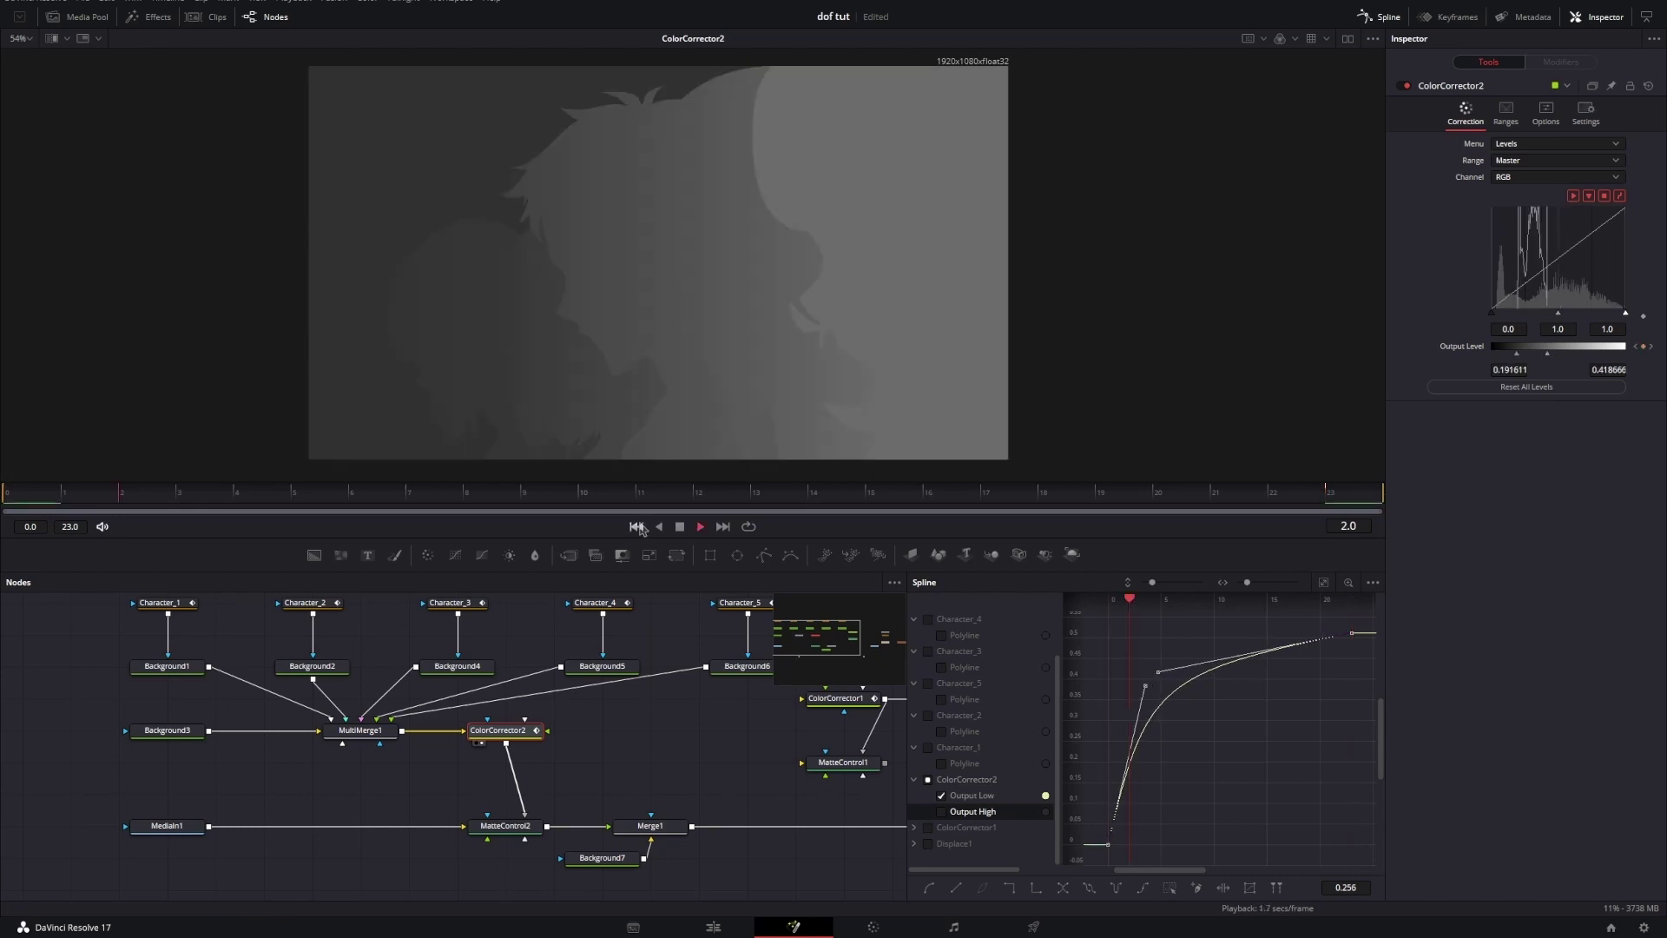
{"action": "left_click", "coordinate": [406, 495]}
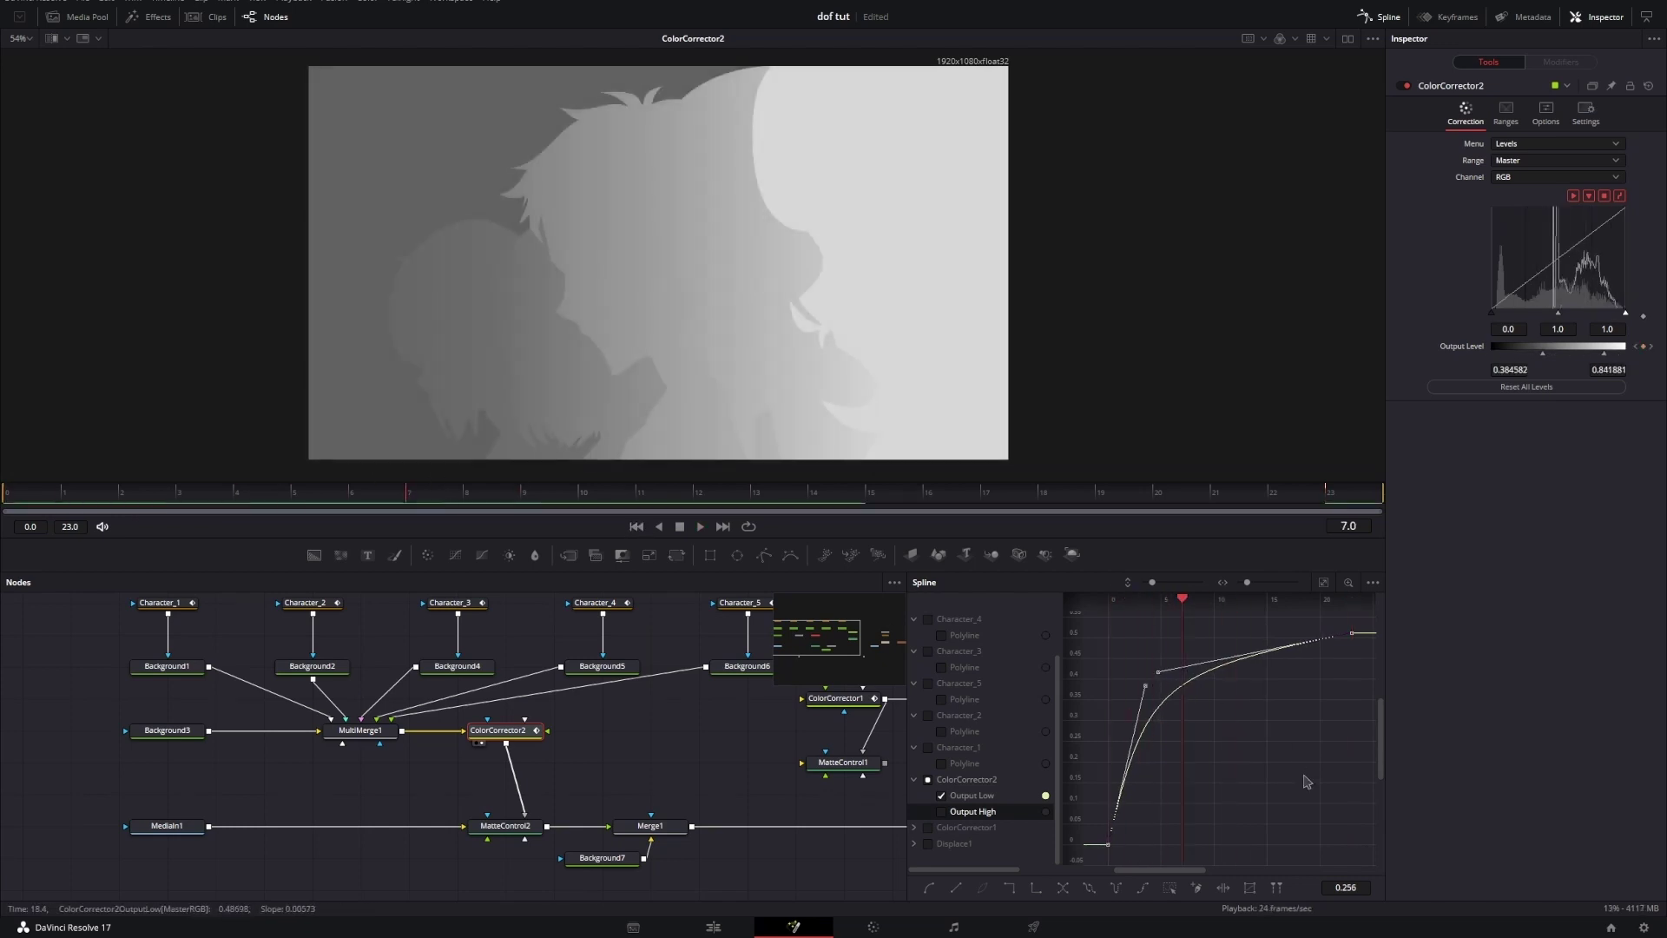
Step: Smooth both keyframes of the Output Low curve and lengthen their handles into a symmetrical ease-in, ease-out S-curve
{"action": "left_click", "coordinate": [1293, 773]}
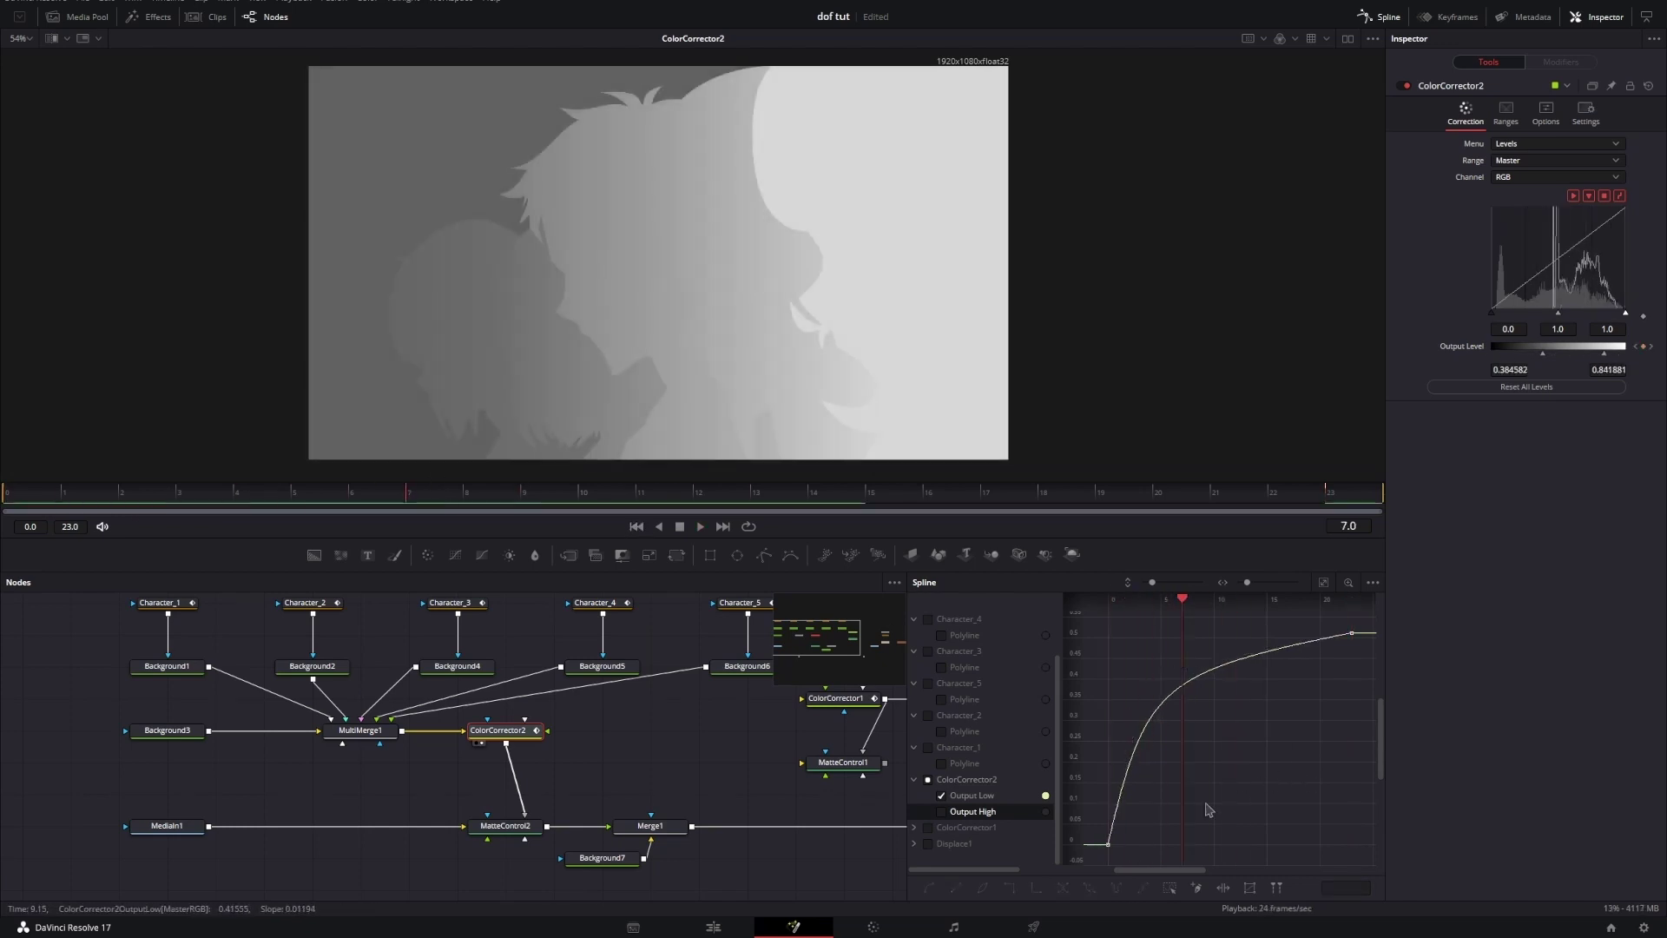
{"action": "key", "text": "ctrl+a"}
{"action": "key", "text": "f"}
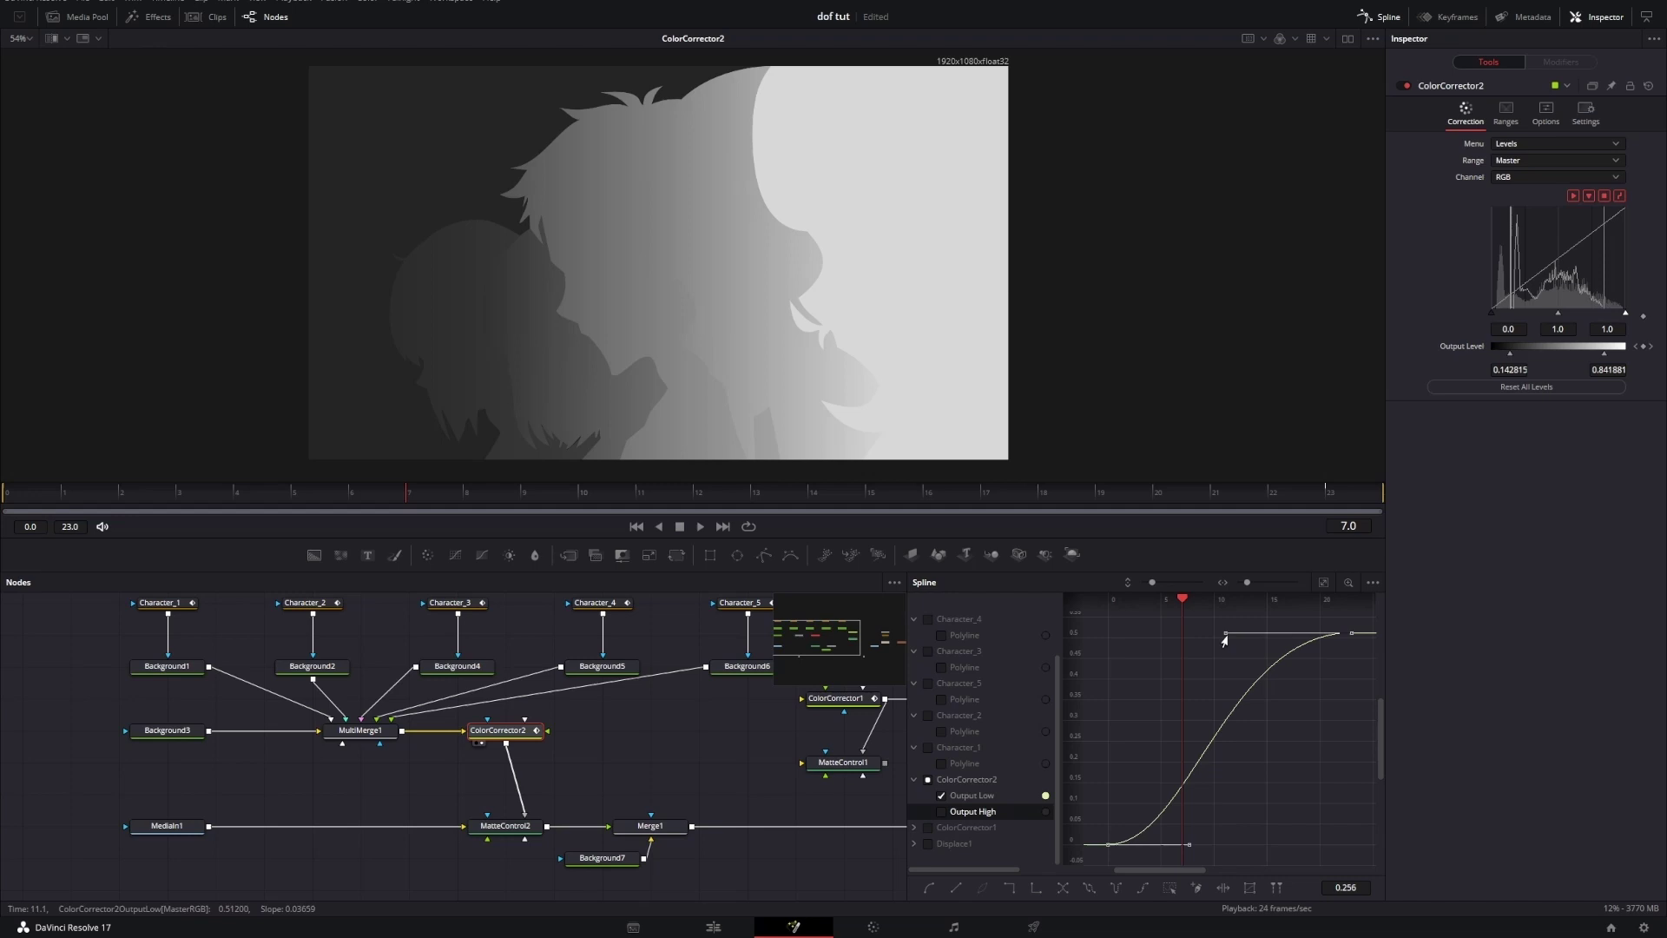
{"action": "left_click_drag", "start_coordinate": [1196, 845], "coordinate": [1228, 845]}
Step: Play the depth map animation, then play the composited result at Merge1
{"action": "key", "text": "space"}
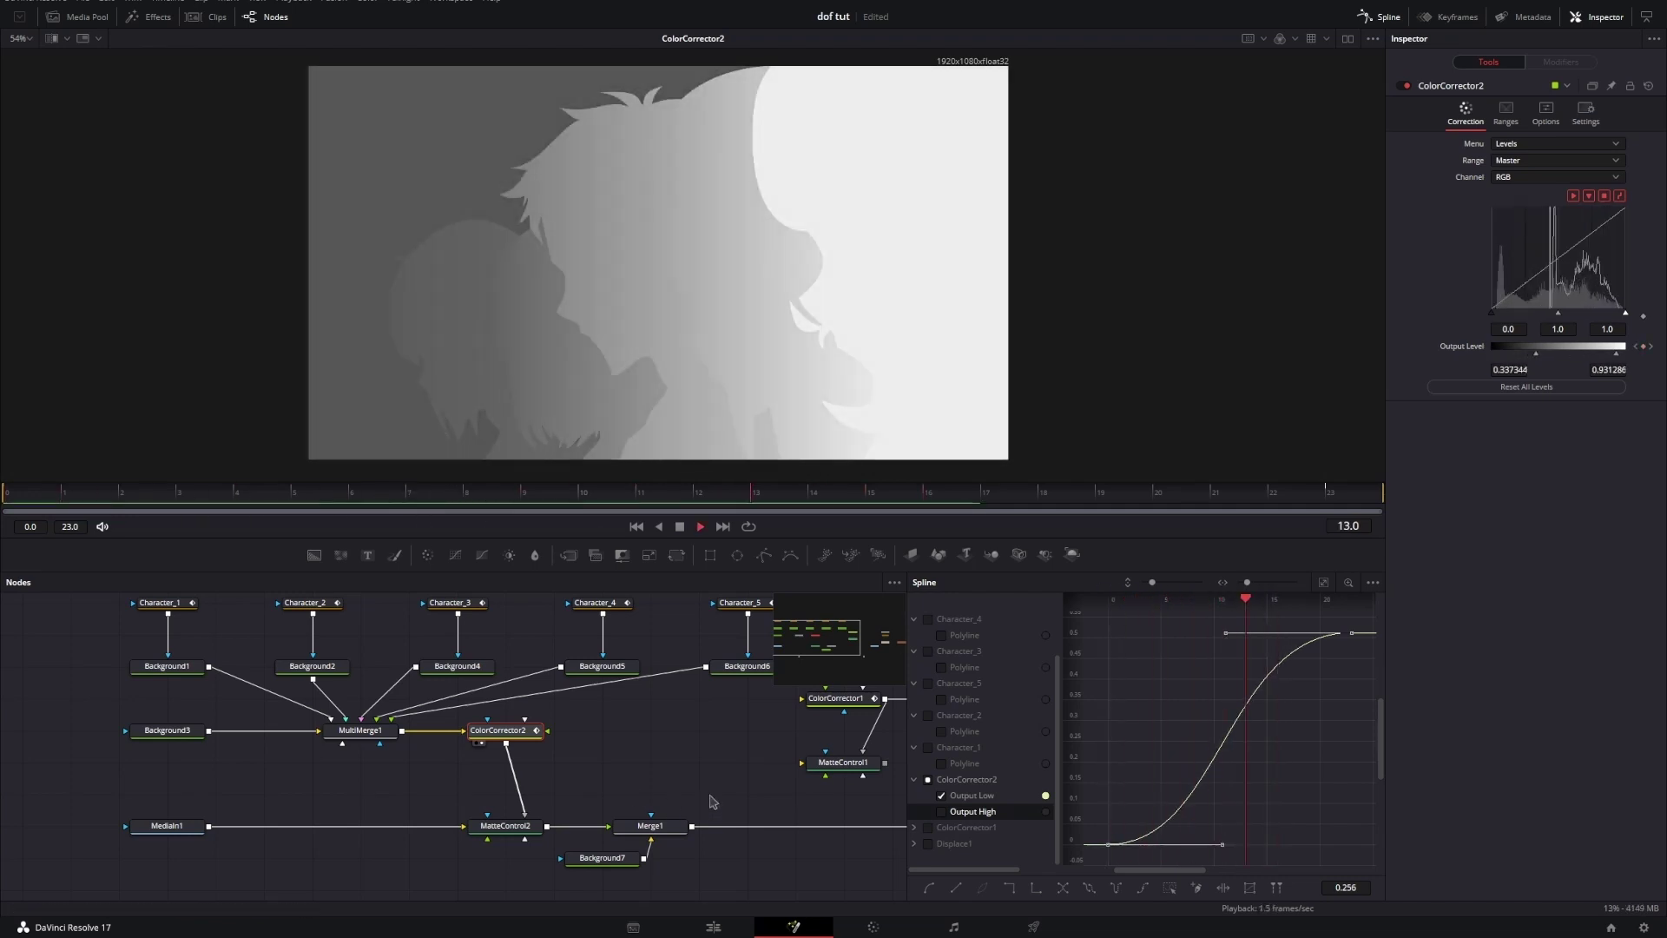
{"action": "key", "text": "space"}
{"action": "left_click", "coordinate": [666, 829]}
{"action": "key", "text": "space"}
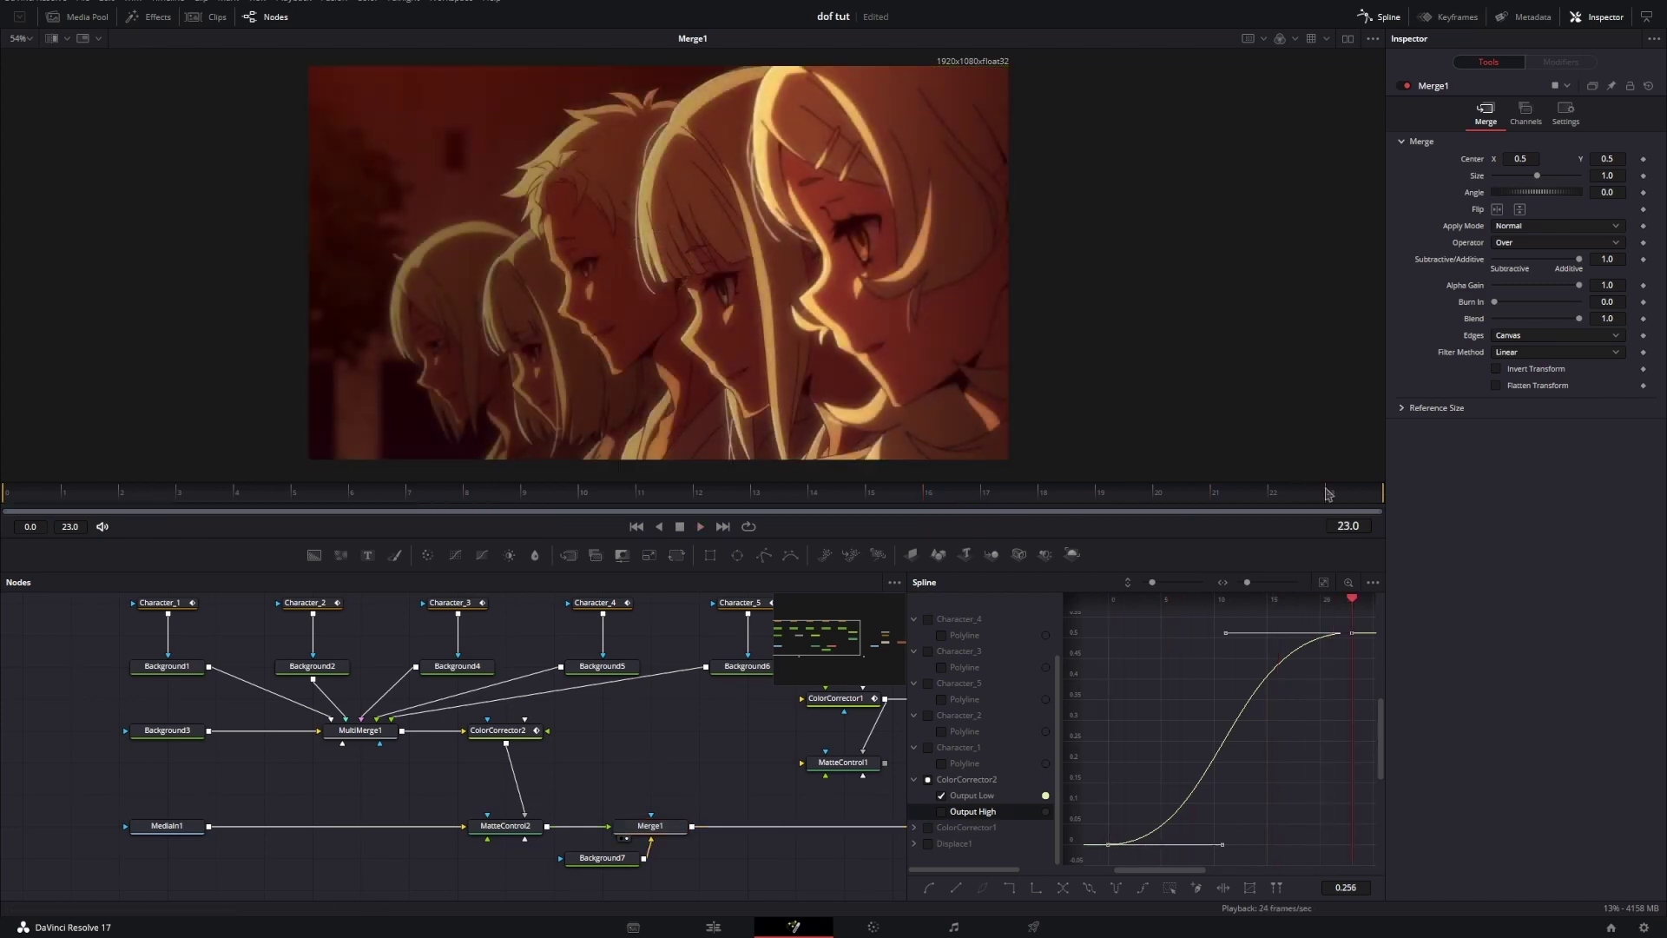
Step: Lower ColorCorrector2's low output level to 0.08 on frame 23 and play back the composite
{"action": "left_click", "coordinate": [472, 732]}
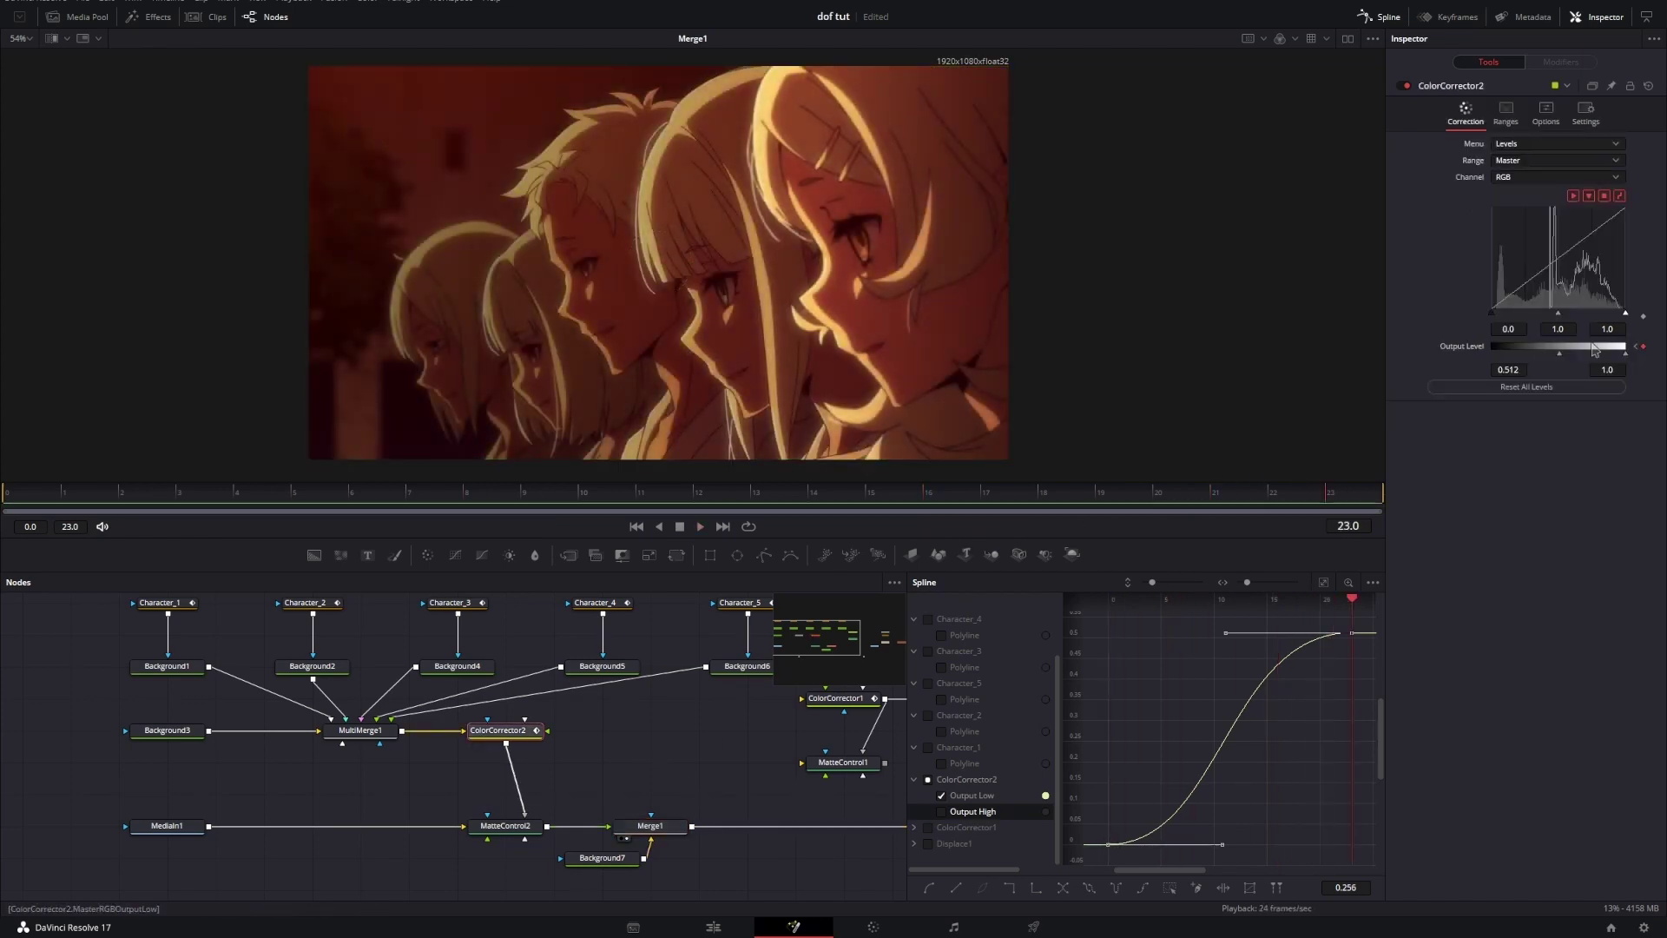
{"action": "left_click_drag", "start_coordinate": [1560, 354], "coordinate": [1505, 359]}
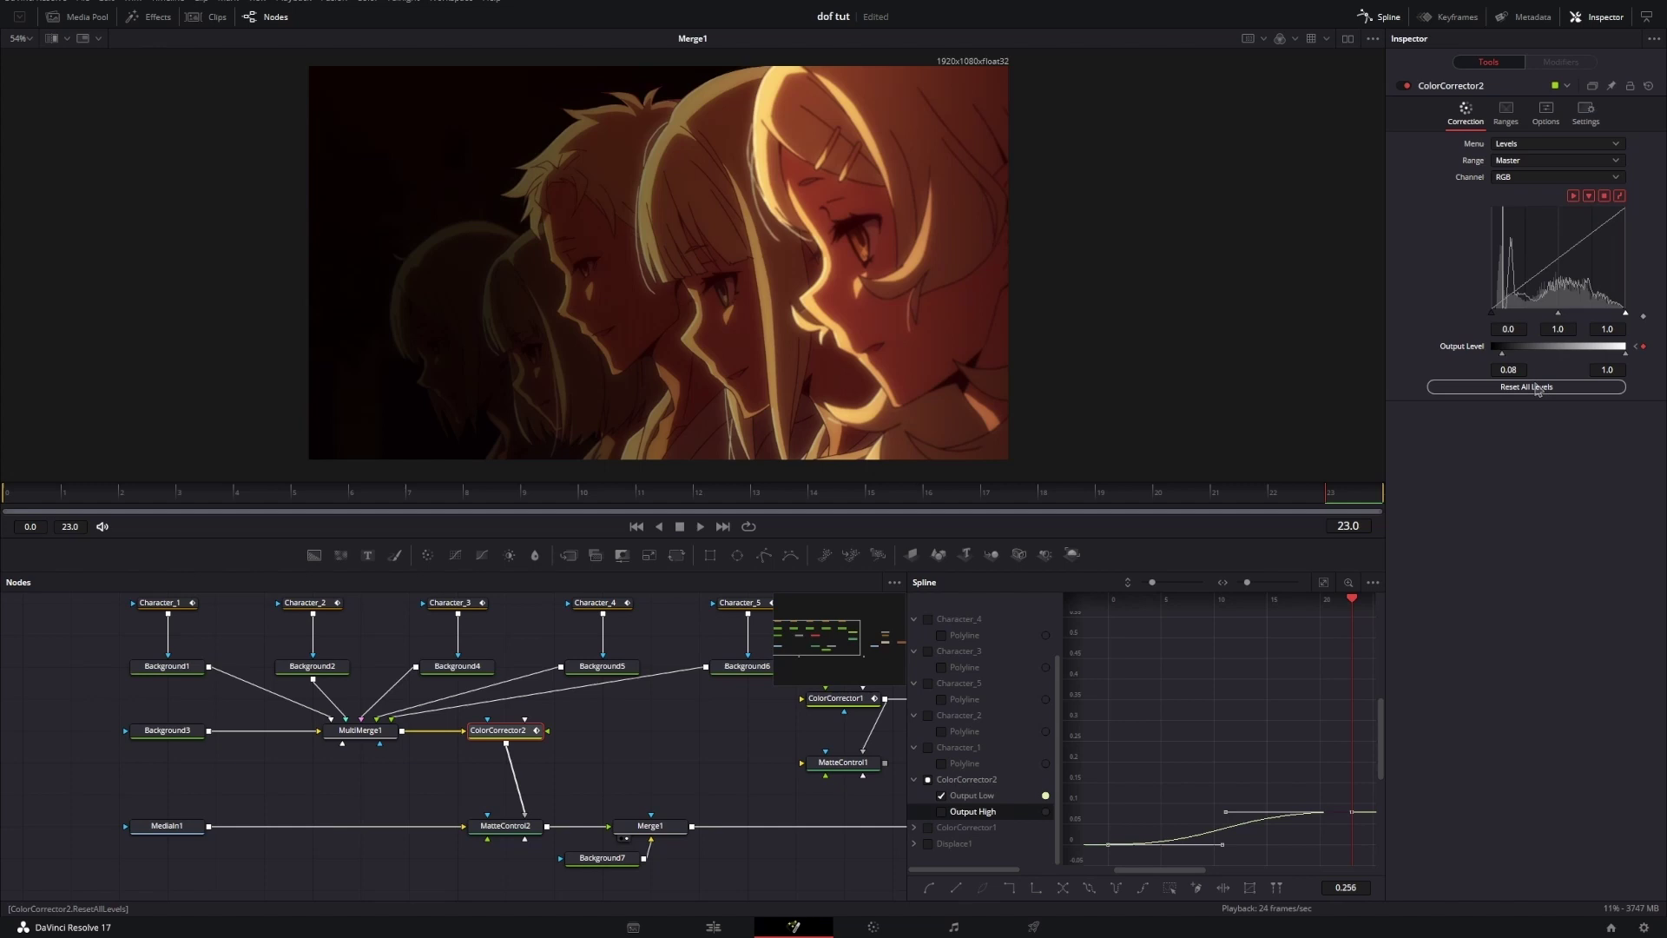
{"action": "left_click", "coordinate": [700, 526]}
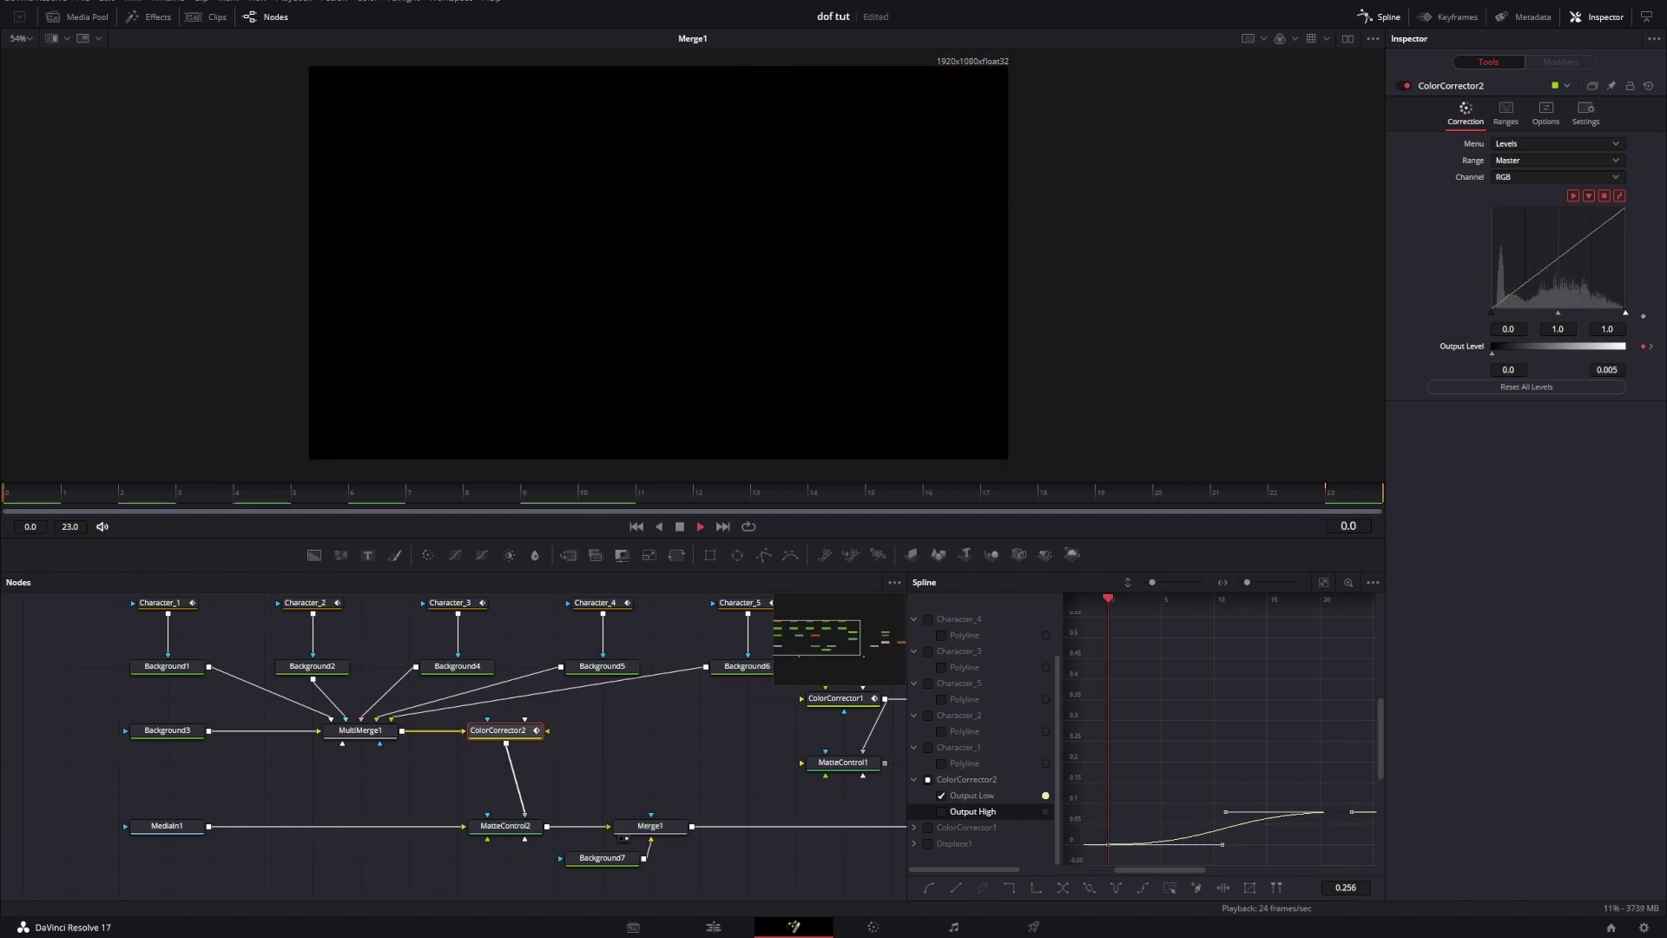
{"action": "left_click", "coordinate": [12, 512]}
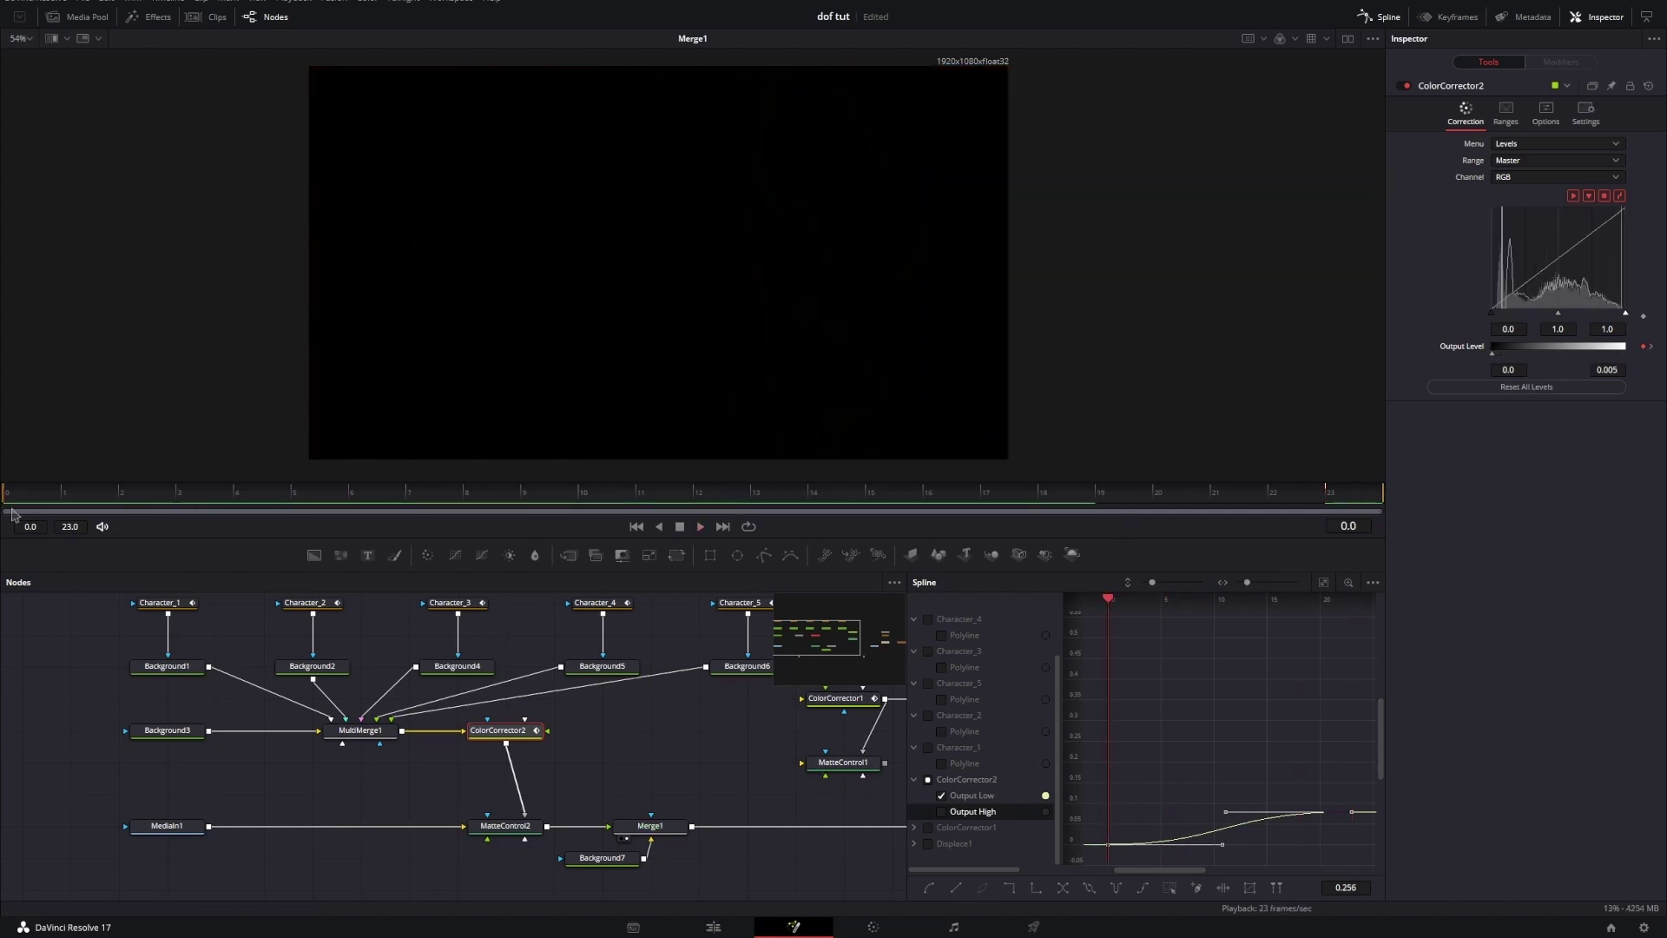
Step: Examine the Levels settings of ColorCorrector1 and ColorCorrector2, and scrub the composite back to frame 1
{"action": "left_click_drag", "start_coordinate": [686, 737], "coordinate": [417, 706]}
{"action": "left_click", "coordinate": [406, 757]}
{"action": "left_click_drag", "start_coordinate": [404, 765], "coordinate": [500, 727]}
{"action": "left_click", "coordinate": [575, 632]}
{"action": "left_click", "coordinate": [314, 711]}
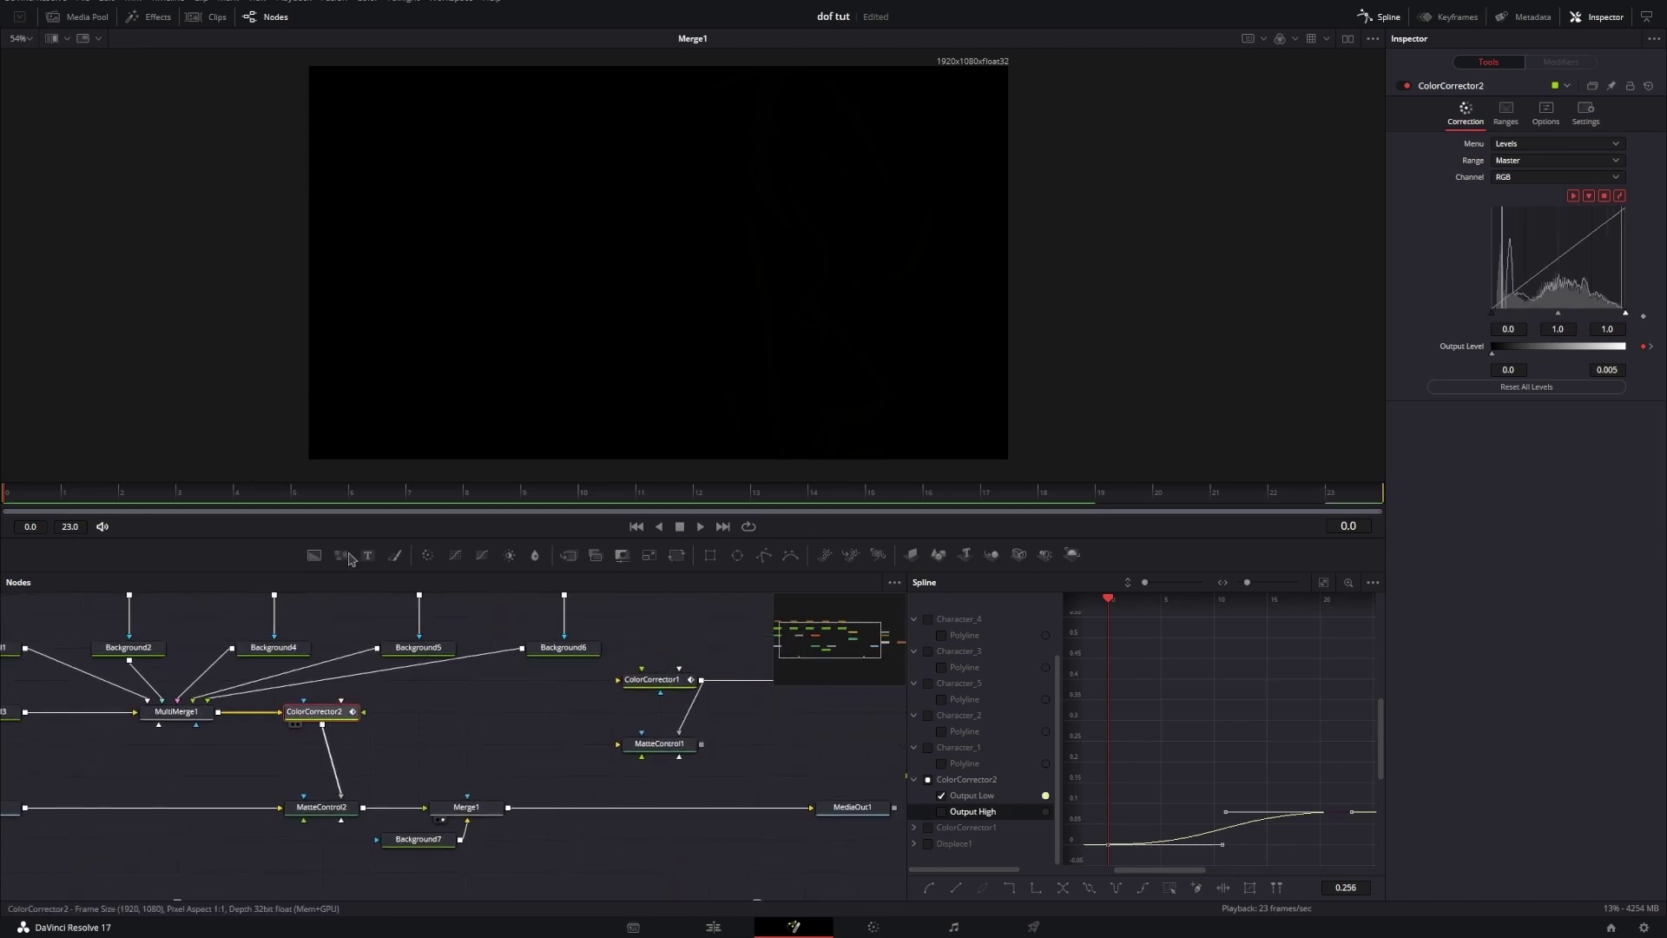
{"action": "left_click", "coordinate": [651, 681]}
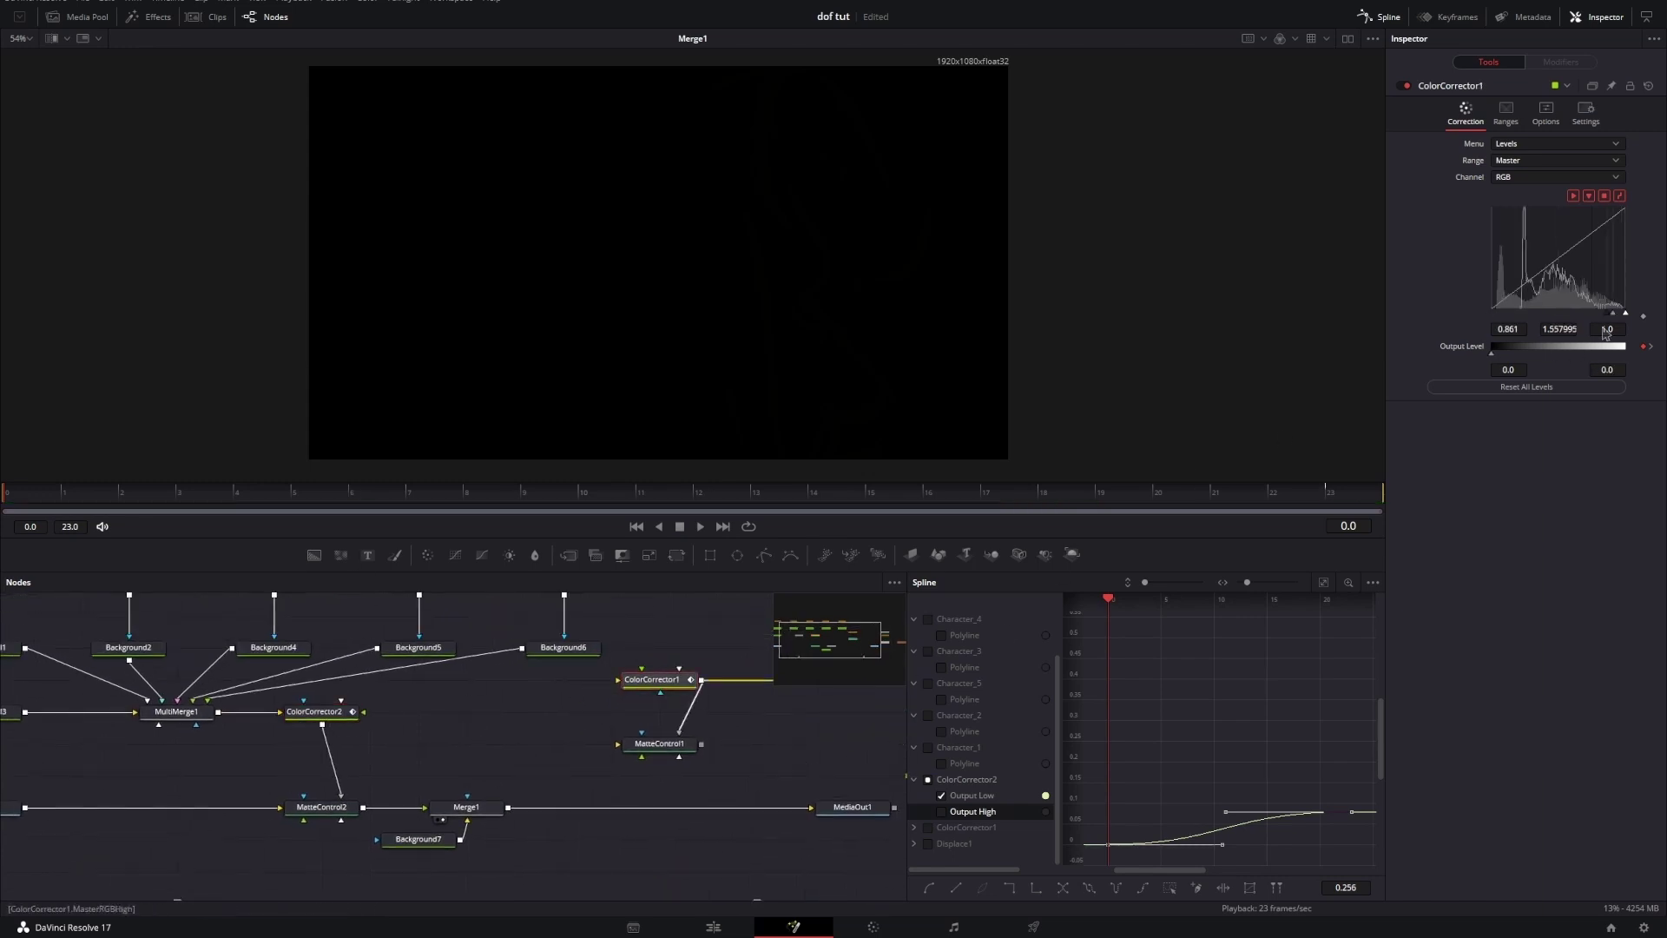
{"action": "left_click", "coordinate": [335, 709]}
{"action": "left_click_drag", "start_coordinate": [754, 497], "coordinate": [181, 495]}
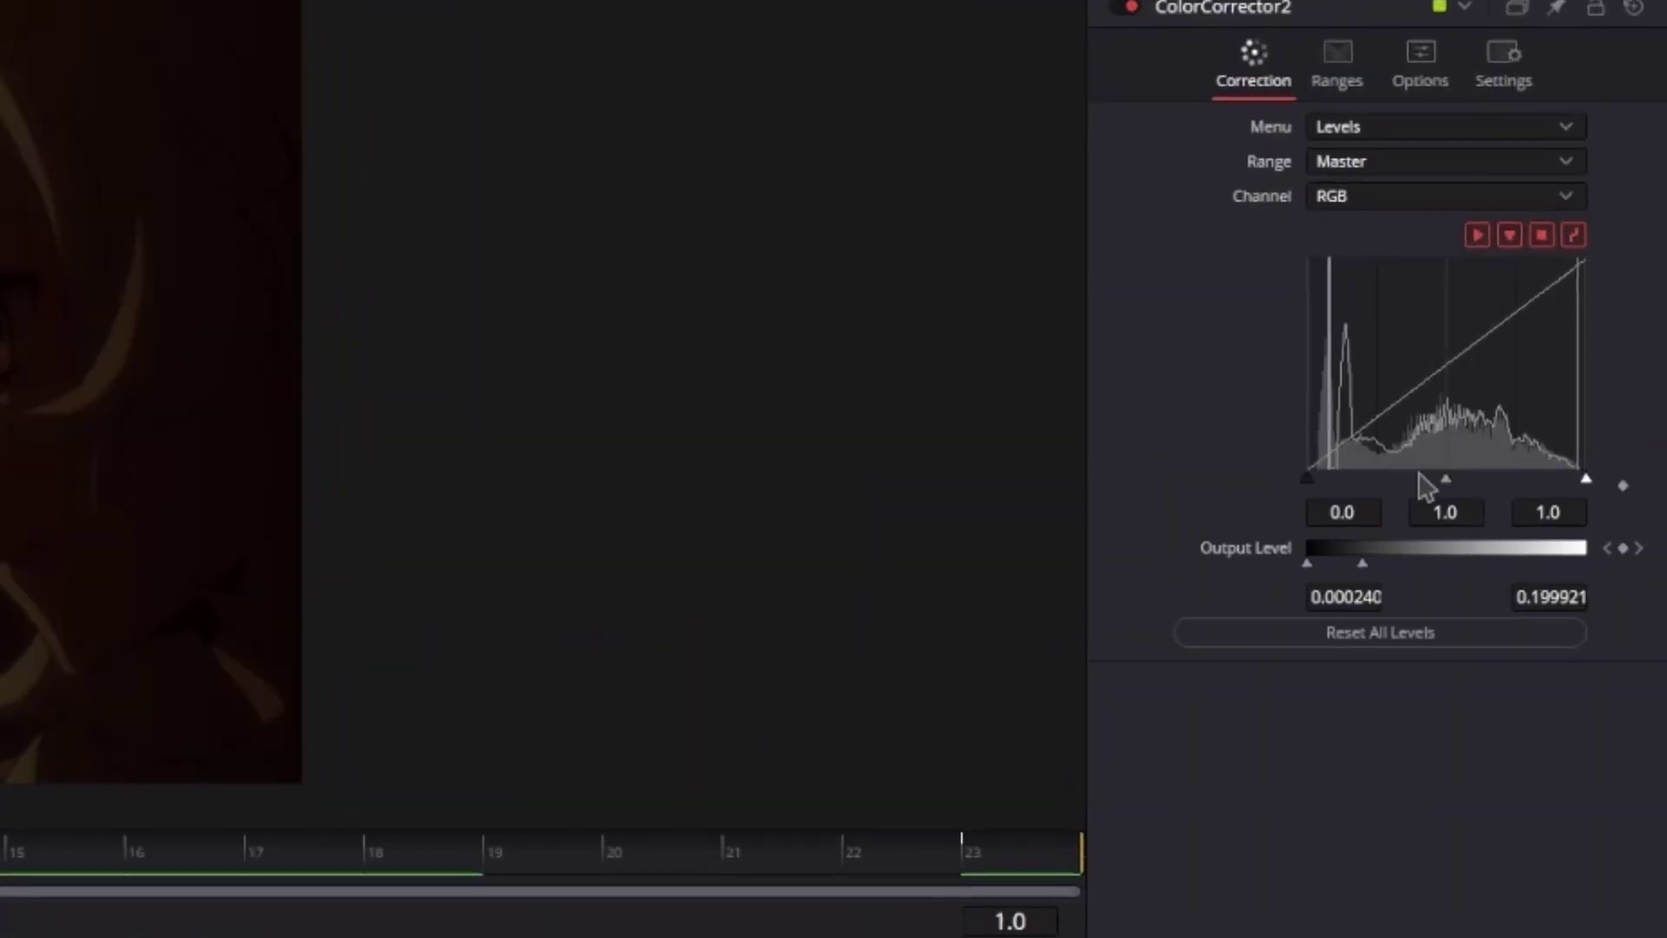
Step: Set ColorCorrector2's master RGB levels to a low input of 0.438 and a gamma of about 1.12
{"action": "left_click_drag", "start_coordinate": [1506, 388], "coordinate": [1515, 395]}
{"action": "left_click_drag", "start_coordinate": [1459, 490], "coordinate": [1561, 485]}
{"action": "left_click_drag", "start_coordinate": [1333, 490], "coordinate": [1563, 493]}
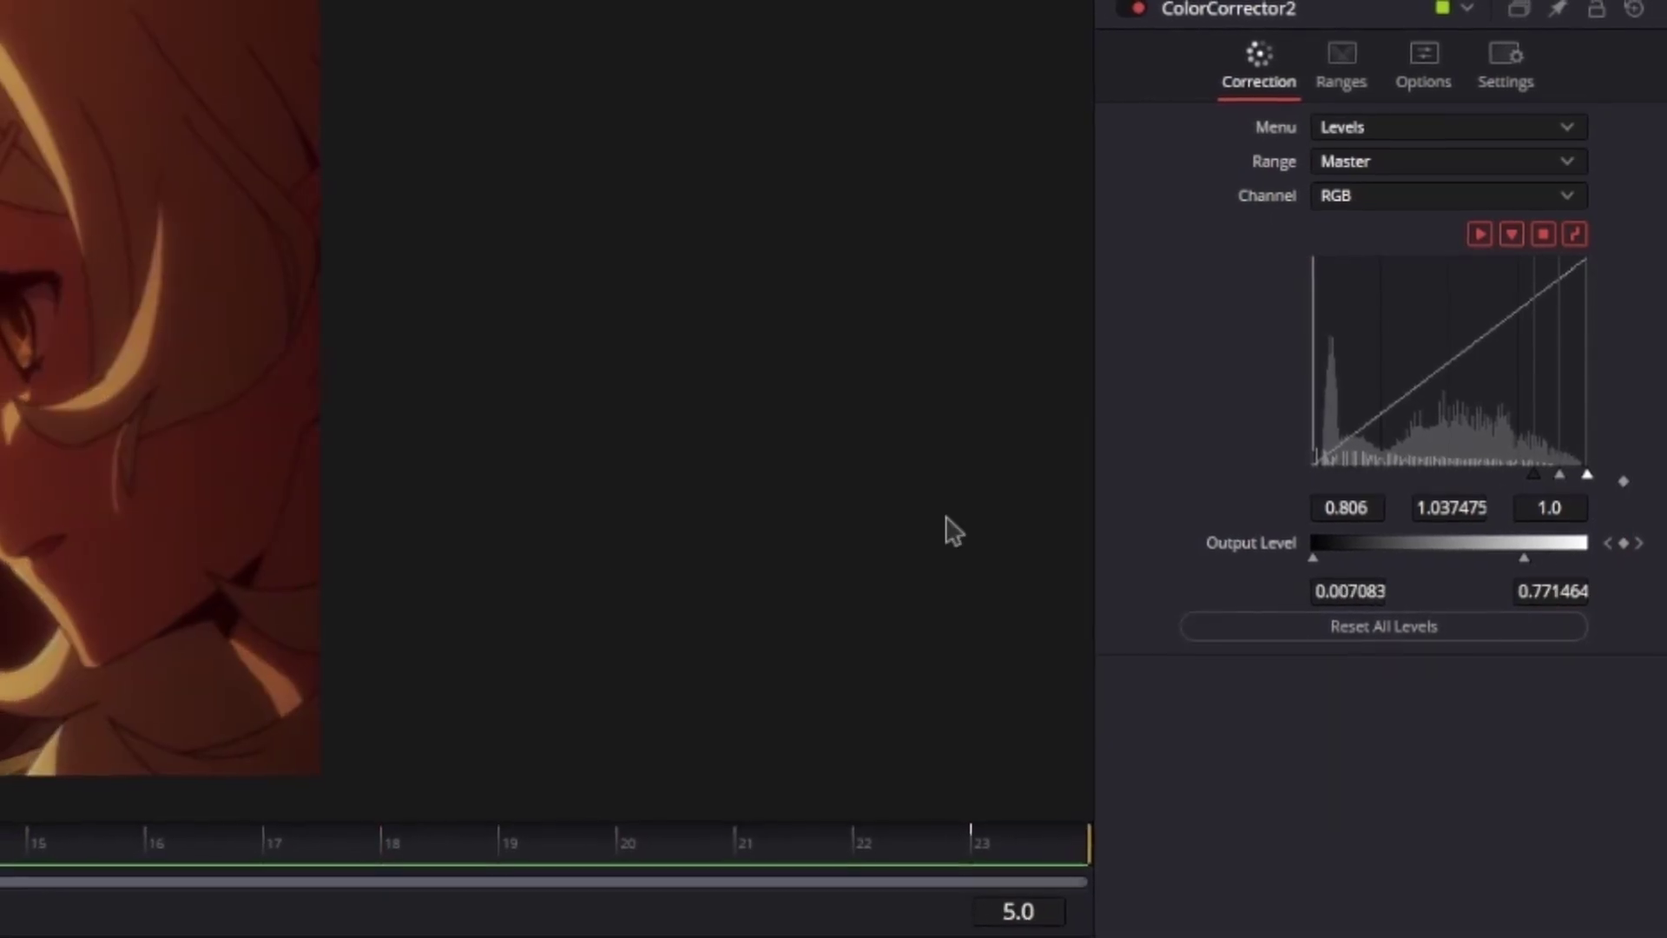
{"action": "left_click_drag", "start_coordinate": [1562, 480], "coordinate": [1403, 468]}
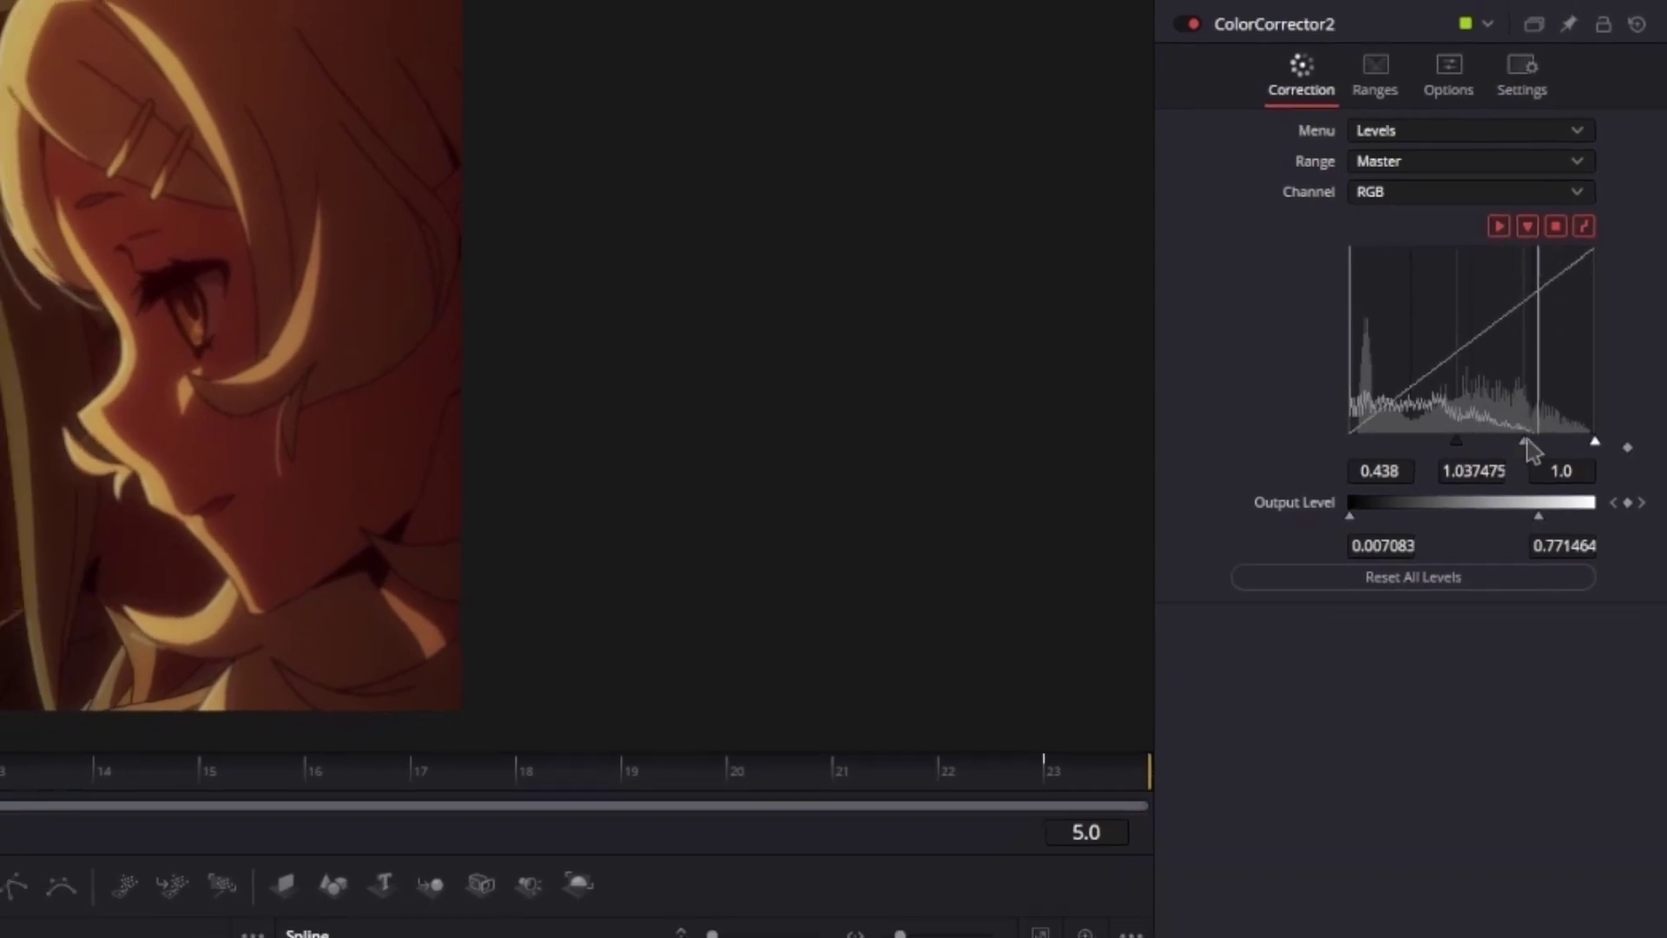
{"action": "left_click_drag", "start_coordinate": [1513, 460], "coordinate": [1529, 436]}
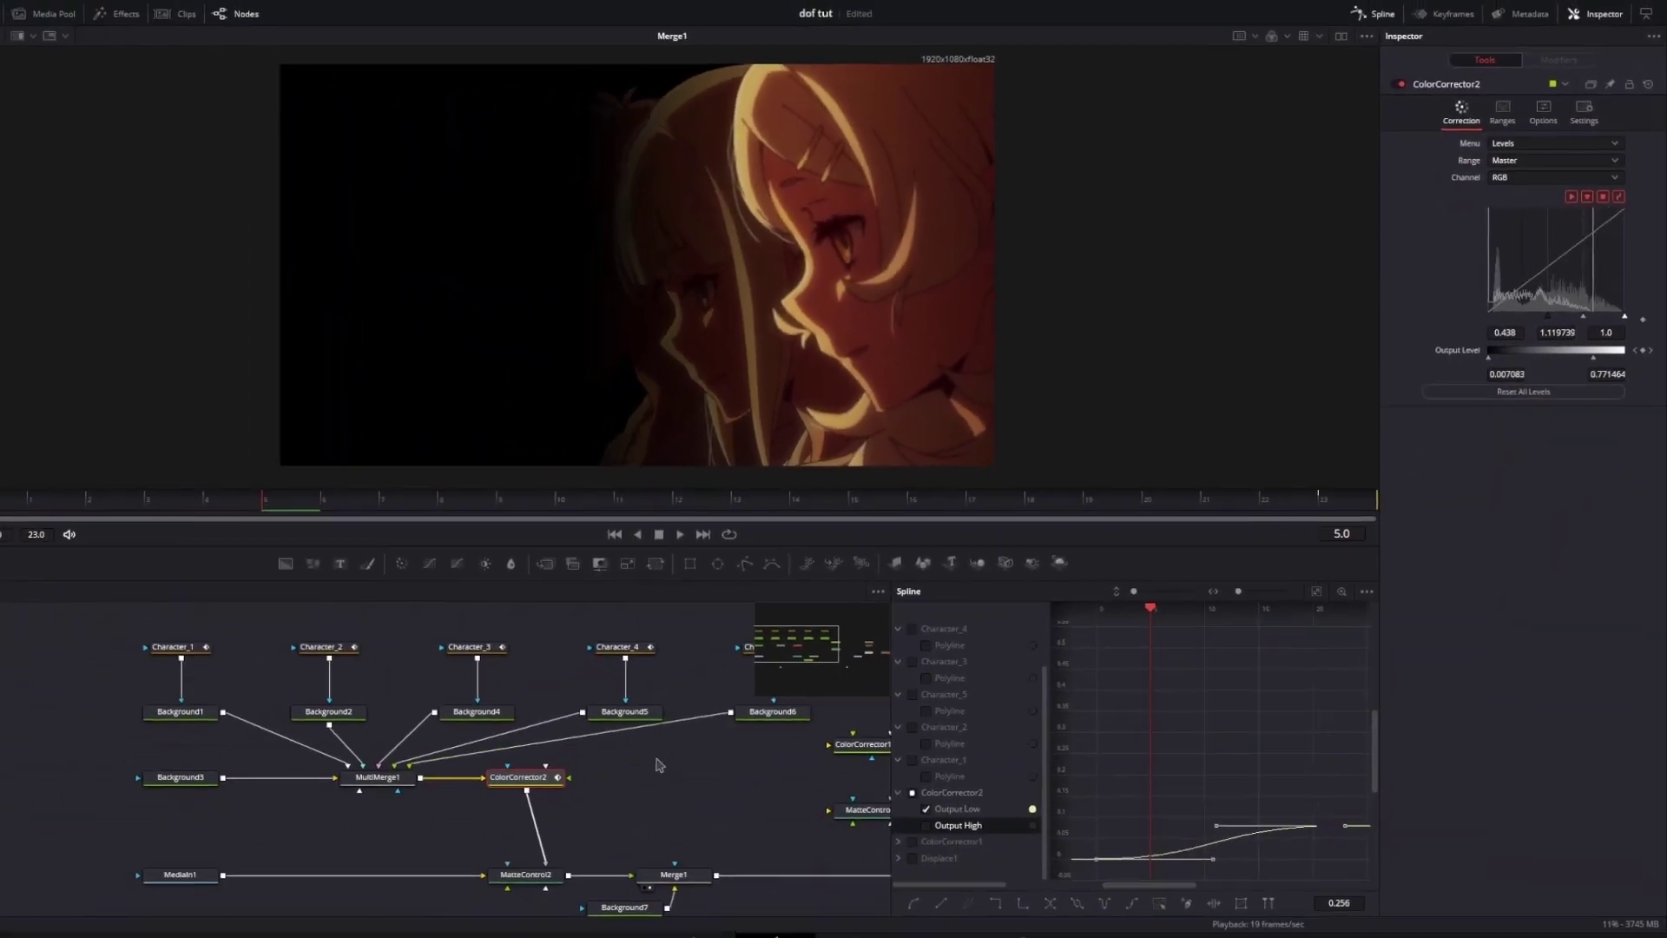
Step: Compare the Output Low and Output High curves of ColorCorrector2 and ColorCorrector1 in the spline editor
{"action": "left_click_drag", "start_coordinate": [629, 772], "coordinate": [534, 773]}
{"action": "left_click", "coordinate": [772, 733]}
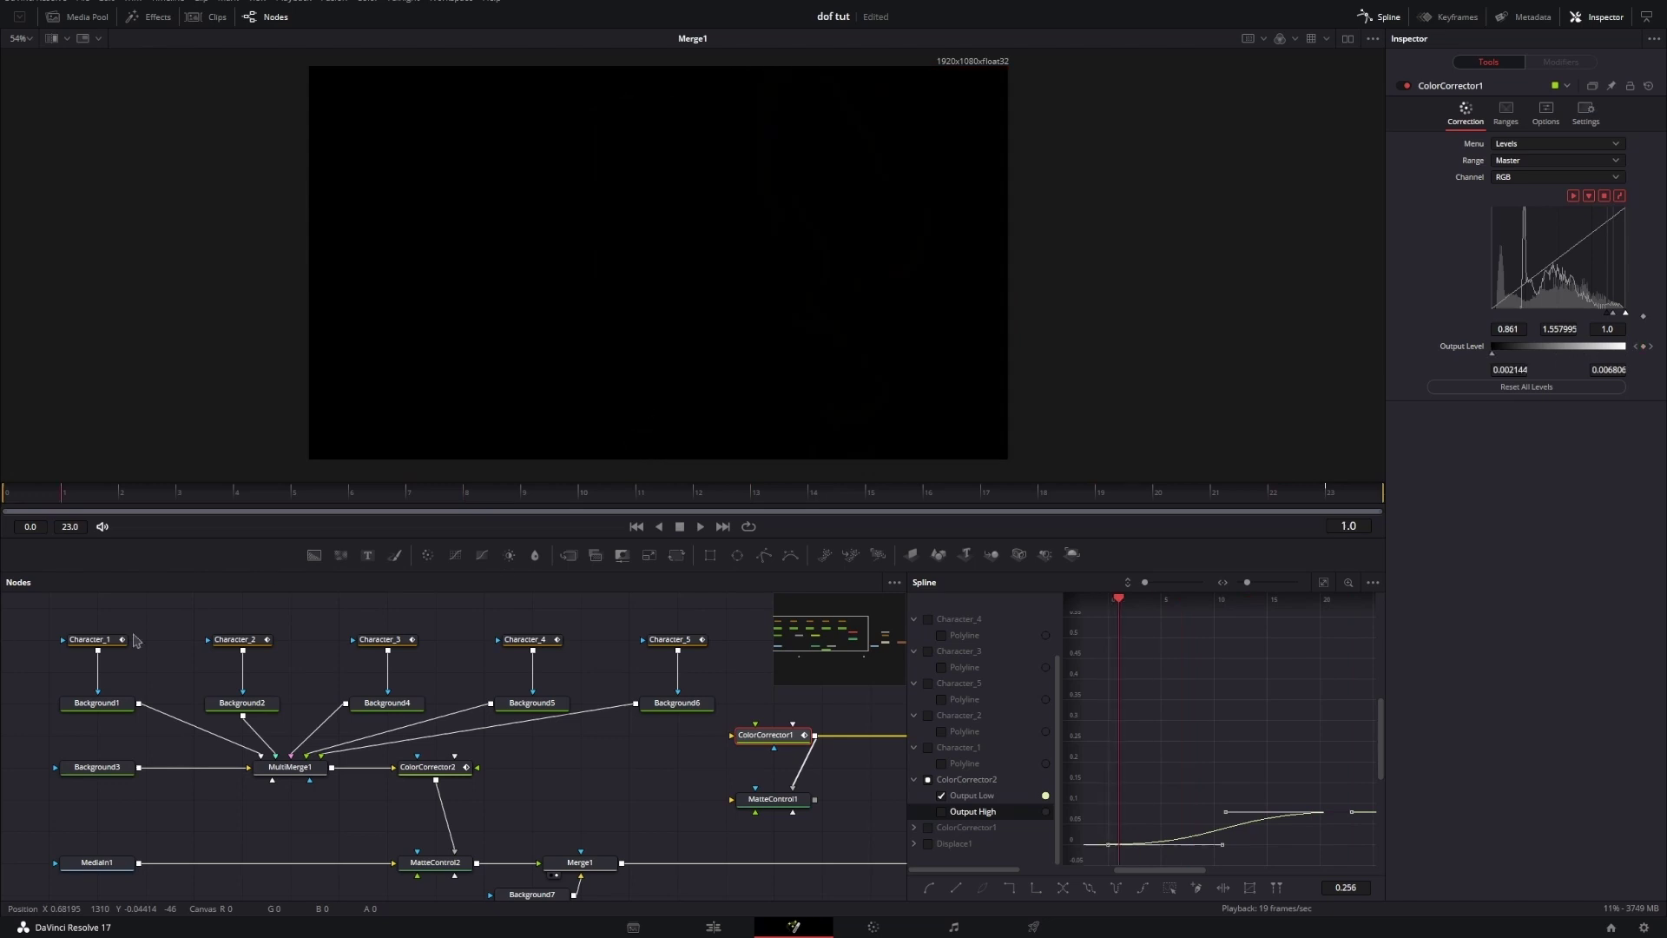
{"action": "left_click", "coordinate": [941, 811]}
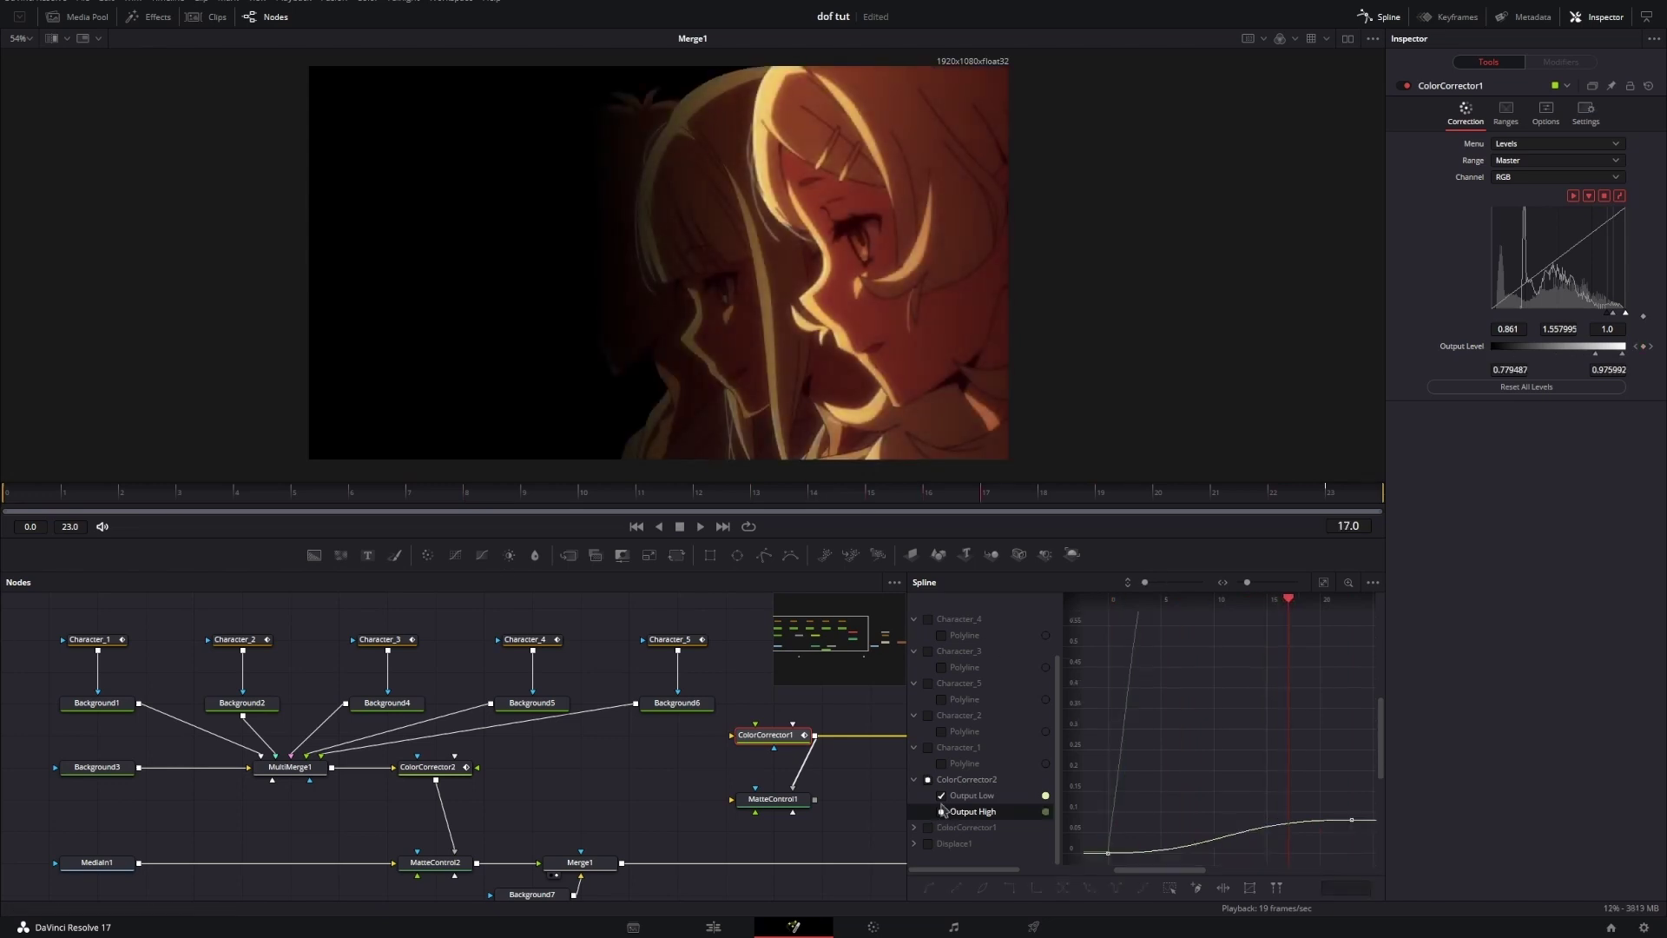
{"action": "left_click", "coordinate": [942, 797]}
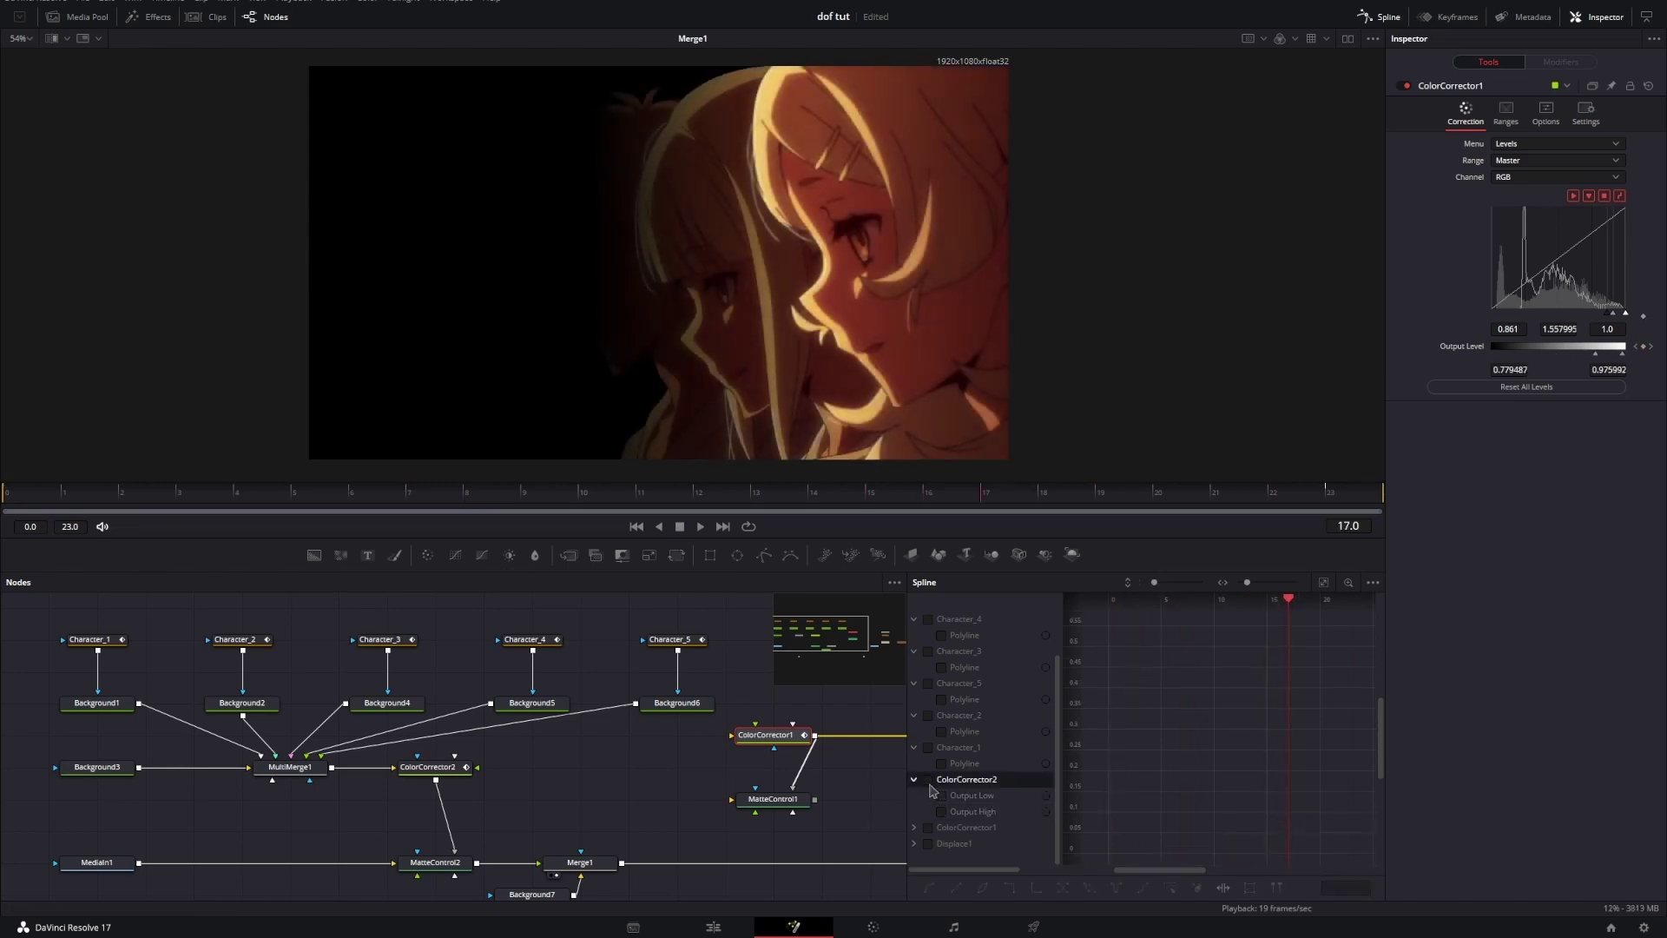
{"action": "left_click", "coordinate": [929, 830]}
{"action": "left_click", "coordinate": [929, 830]}
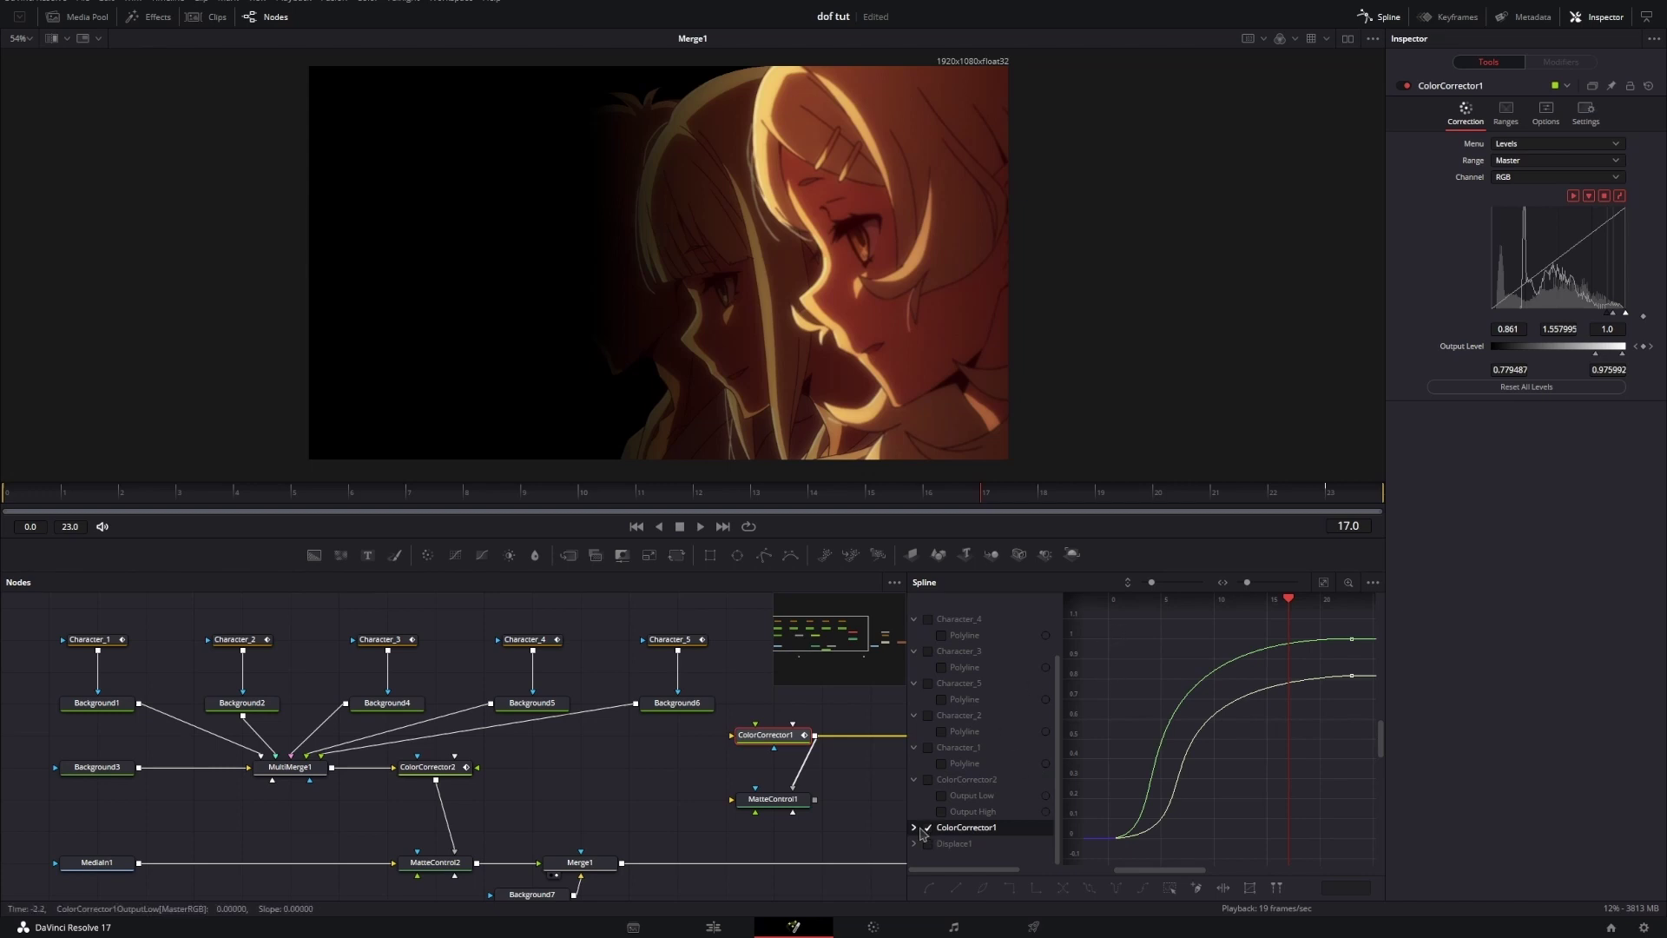
{"action": "left_click", "coordinate": [928, 829]}
Step: View ColorCorrector2's depth map, raise its low output level to 0.453 on frame 23, and play the animation
{"action": "left_click", "coordinate": [456, 772]}
{"action": "key", "text": "2"}
{"action": "left_click", "coordinate": [673, 500]}
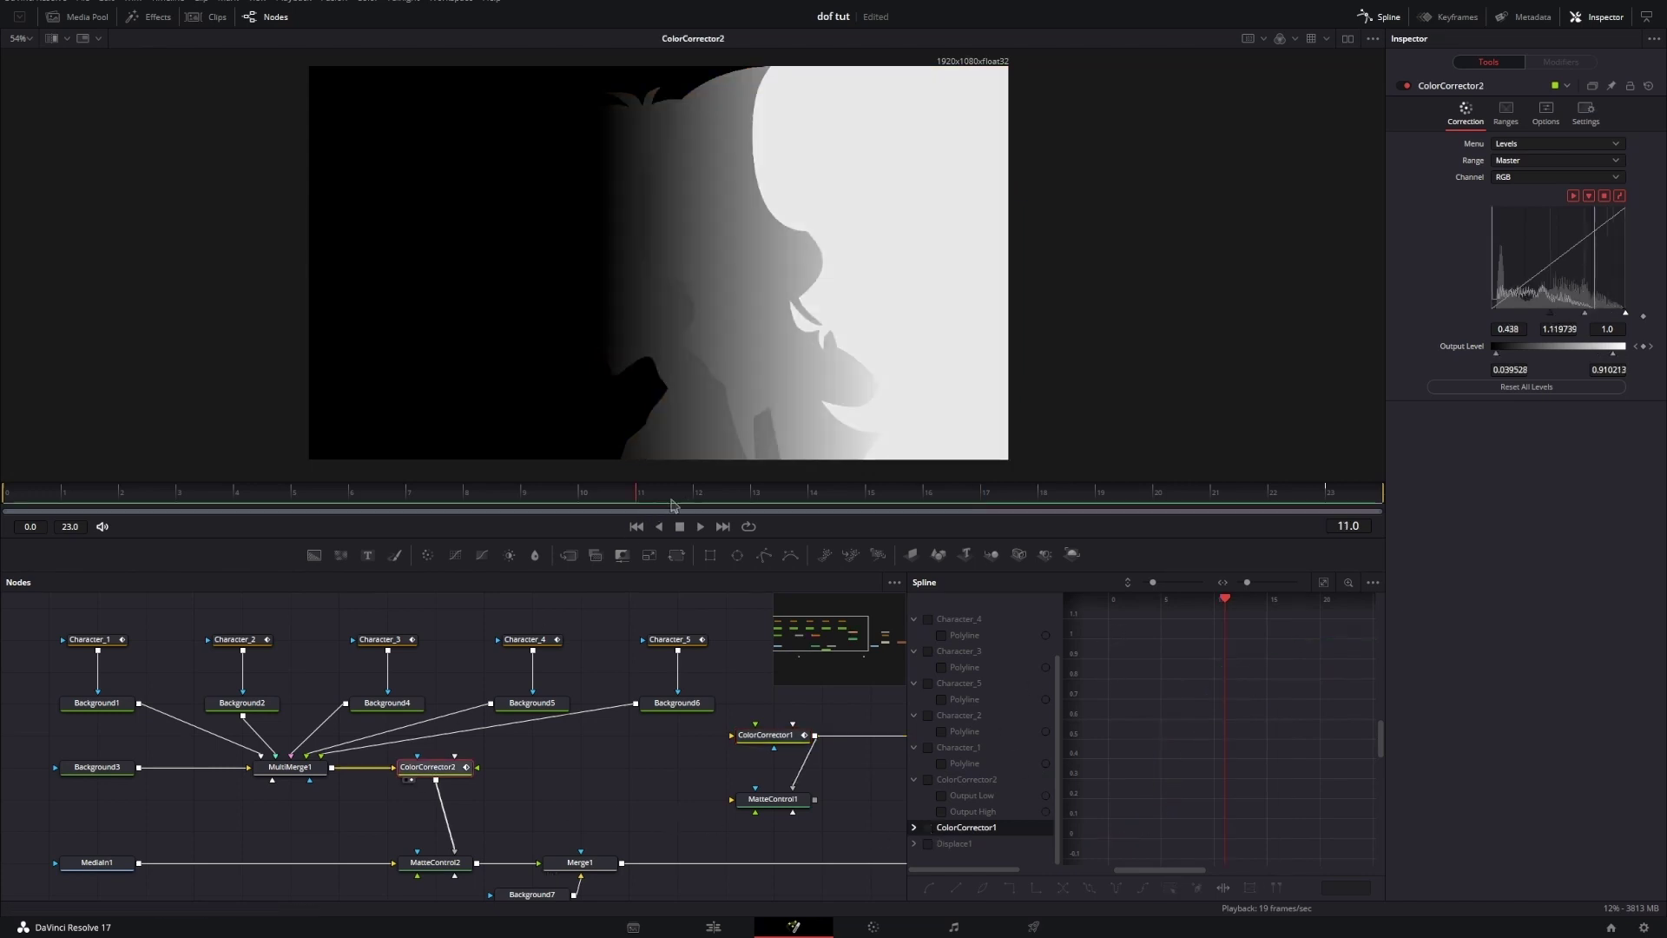
{"action": "left_click_drag", "start_coordinate": [672, 501], "coordinate": [1452, 472]}
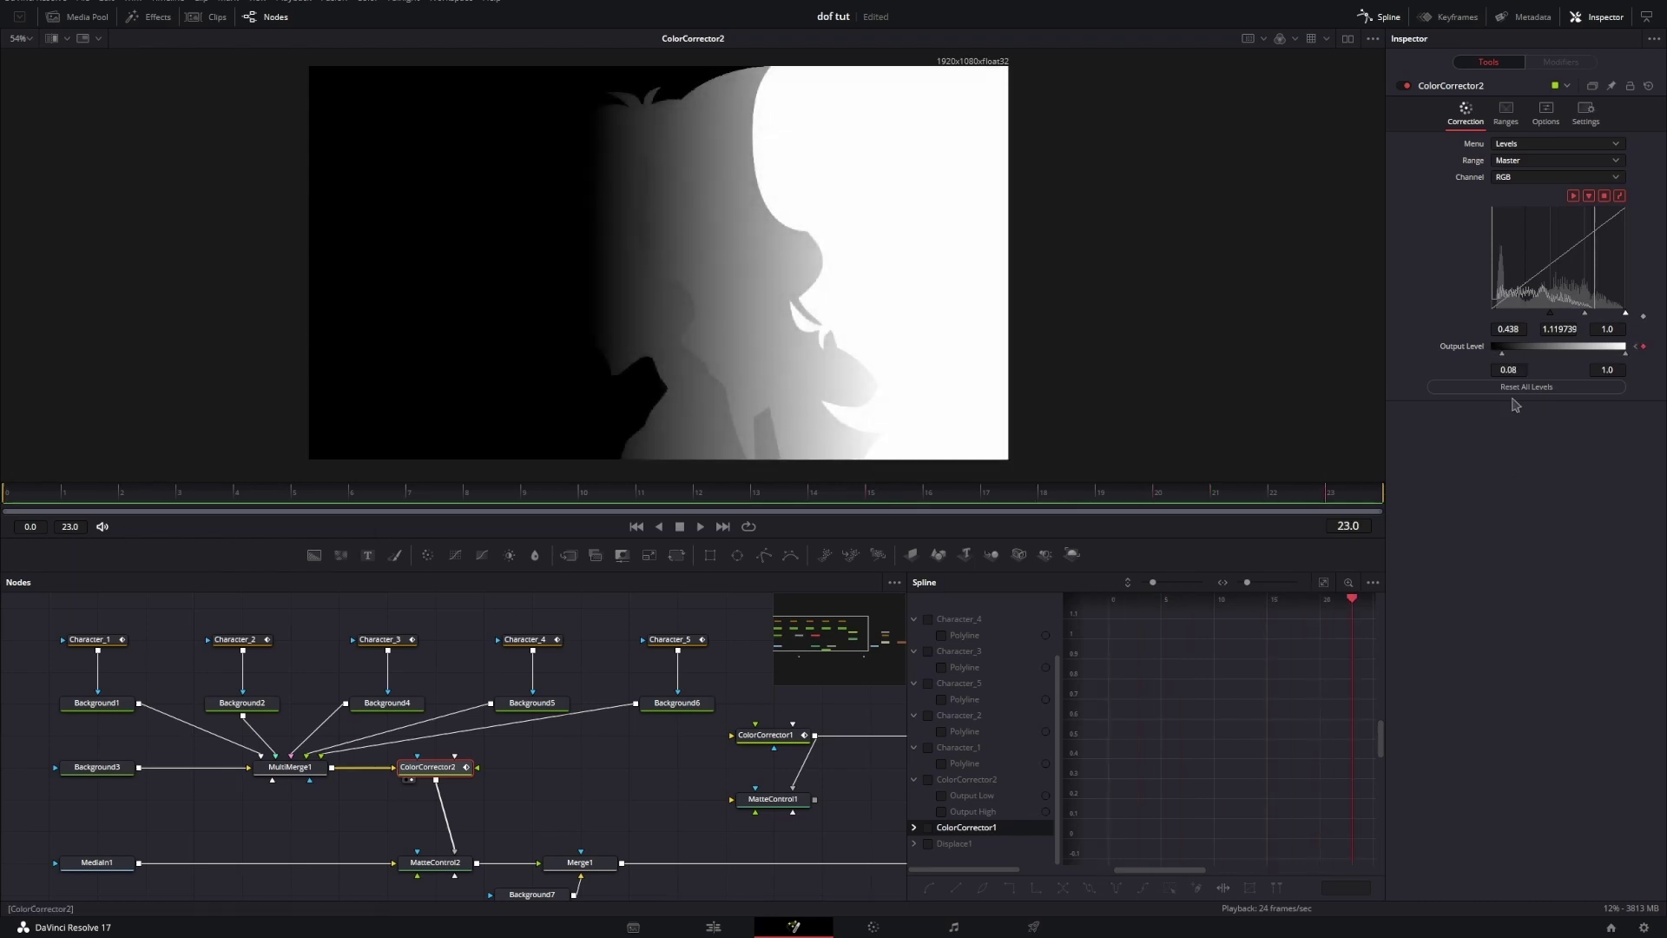
{"action": "left_click_drag", "start_coordinate": [1505, 359], "coordinate": [1556, 358]}
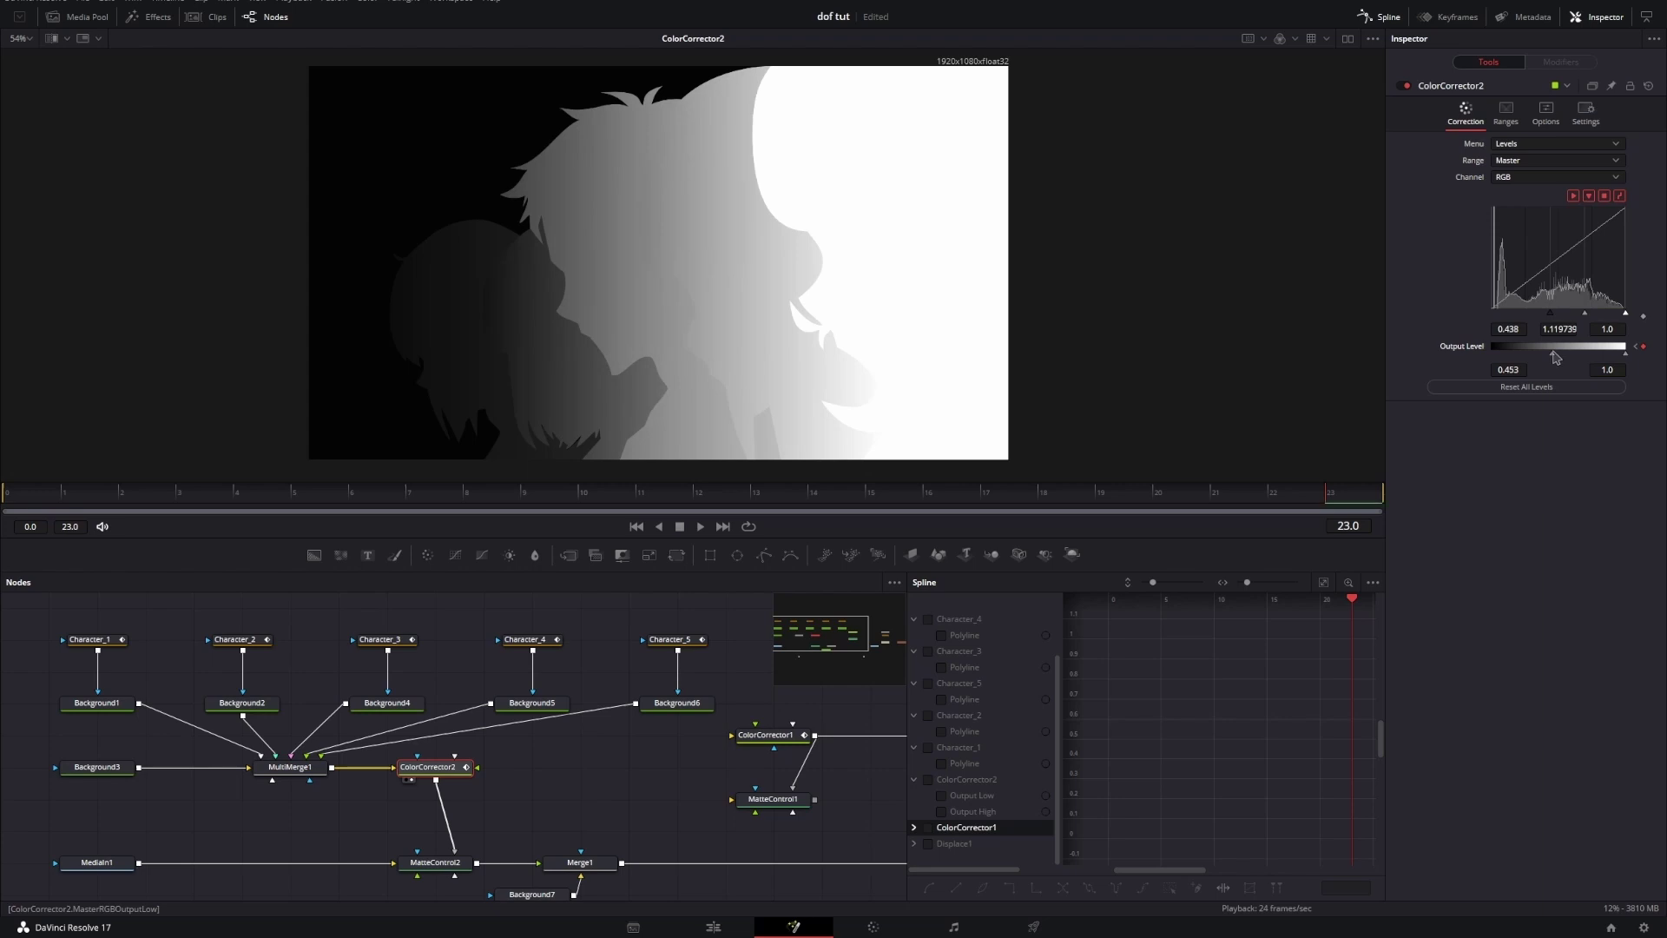
{"action": "key", "text": "space"}
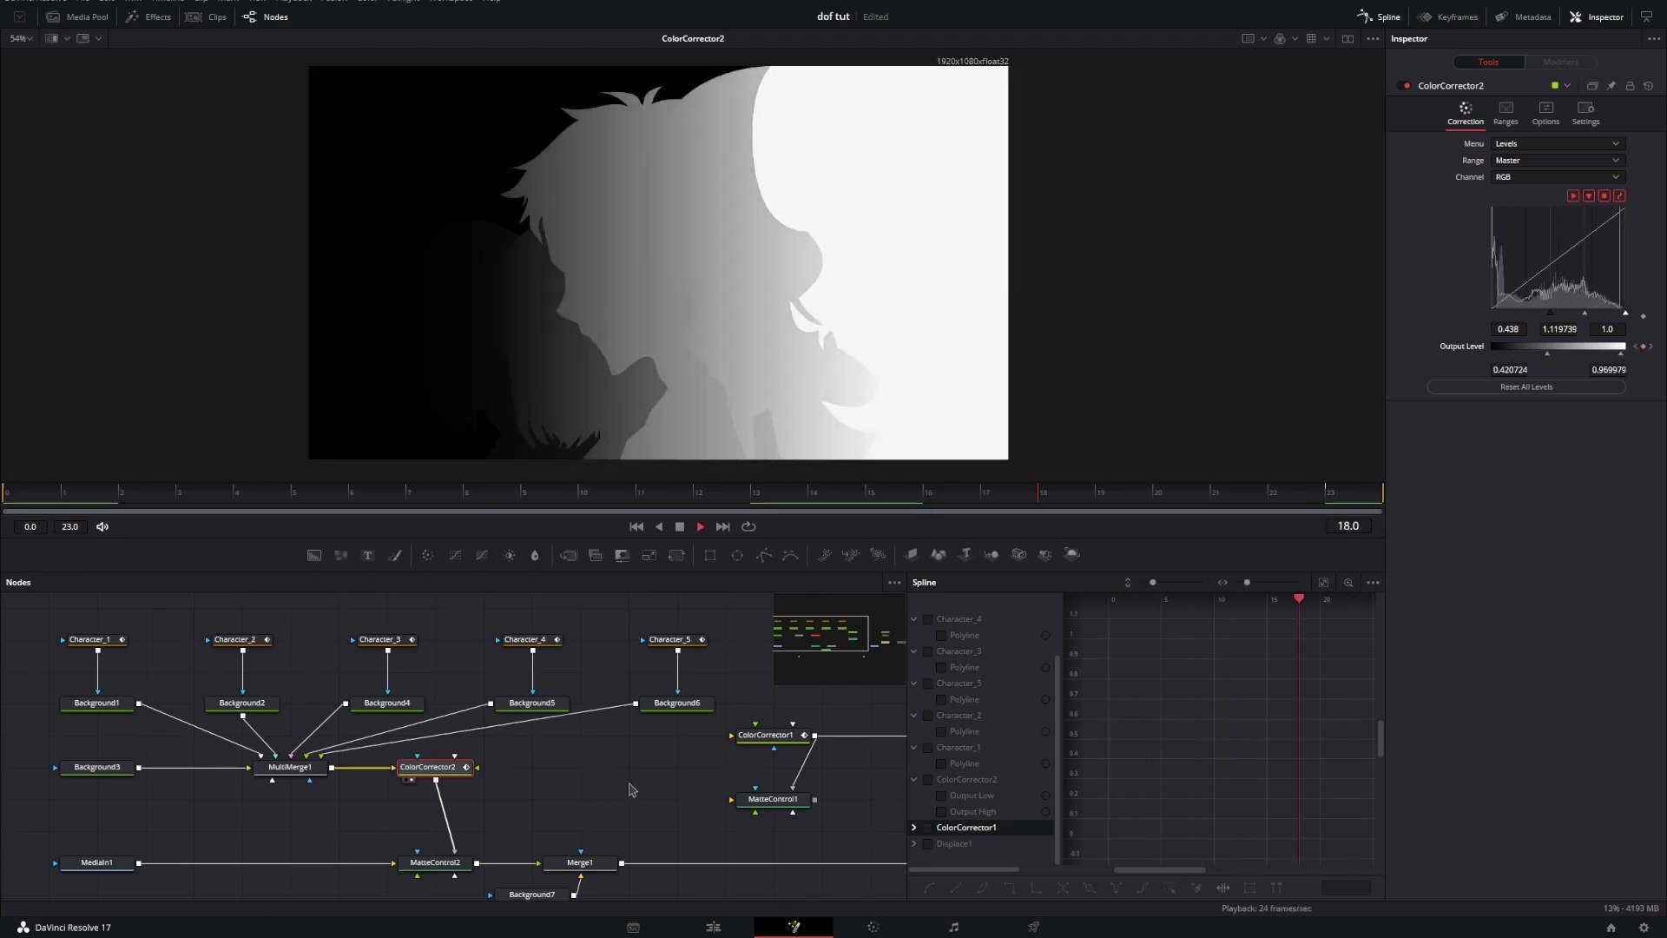
Step: Display only ColorCorrector2's Output Low and Output High curves and smooth all their keyframes
{"action": "left_click", "coordinate": [928, 827]}
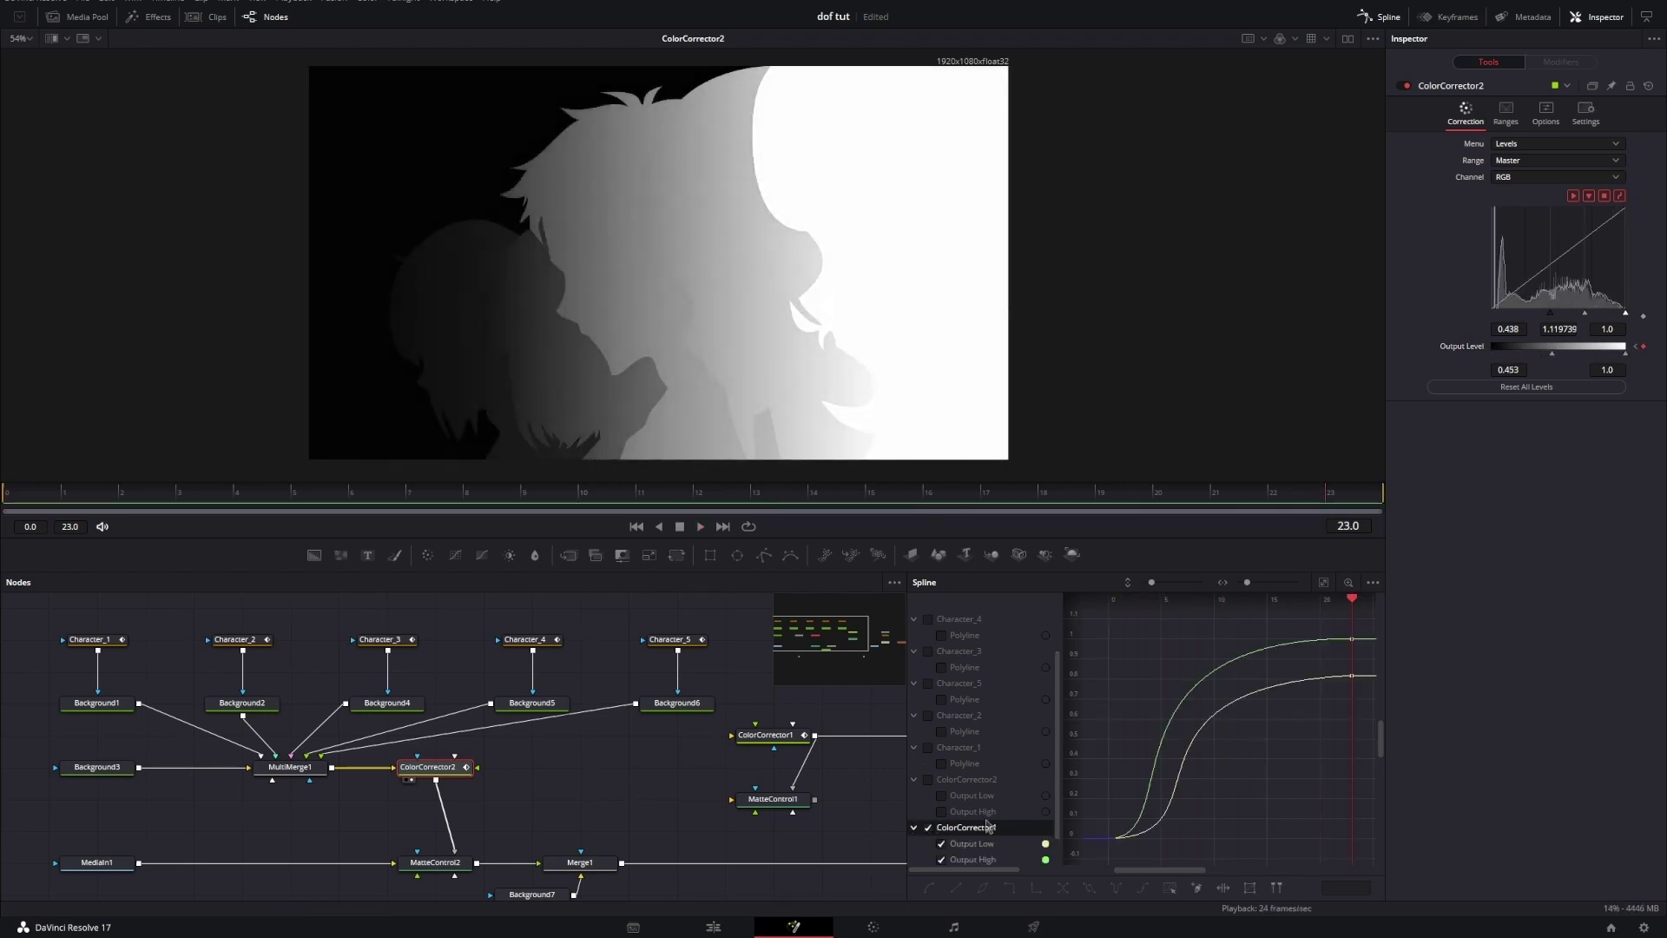
{"action": "left_click", "coordinate": [928, 828]}
{"action": "left_click", "coordinate": [913, 828]}
{"action": "left_click", "coordinate": [928, 780]}
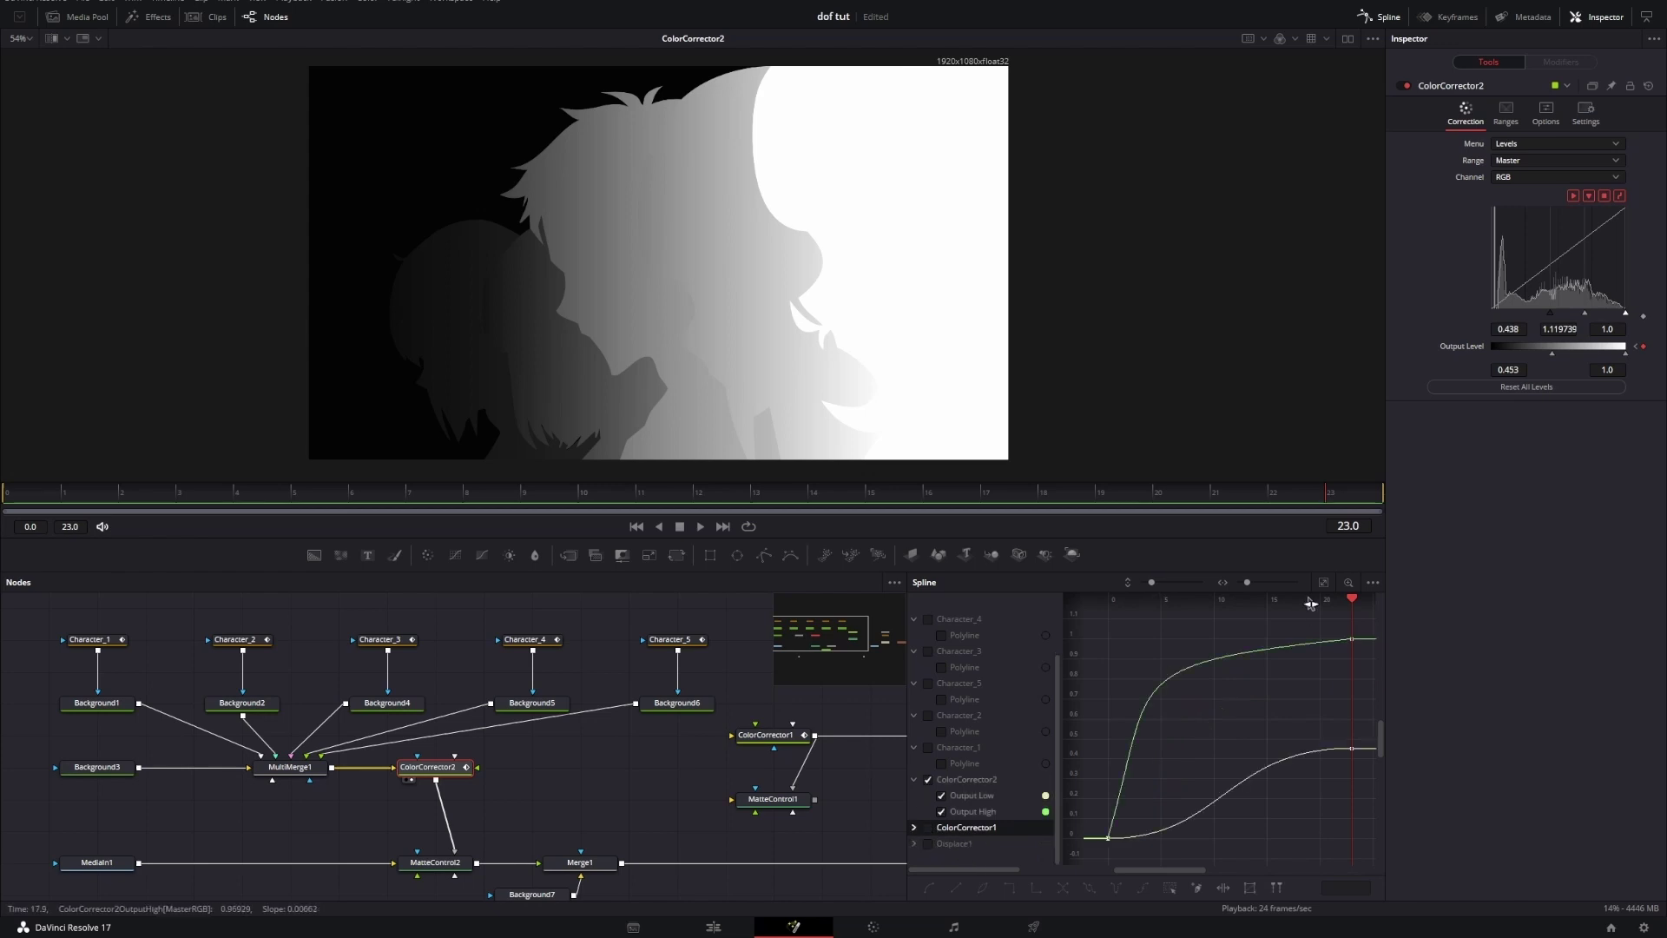
{"action": "key", "text": "ctrl+a"}
{"action": "key", "text": "shift+s"}
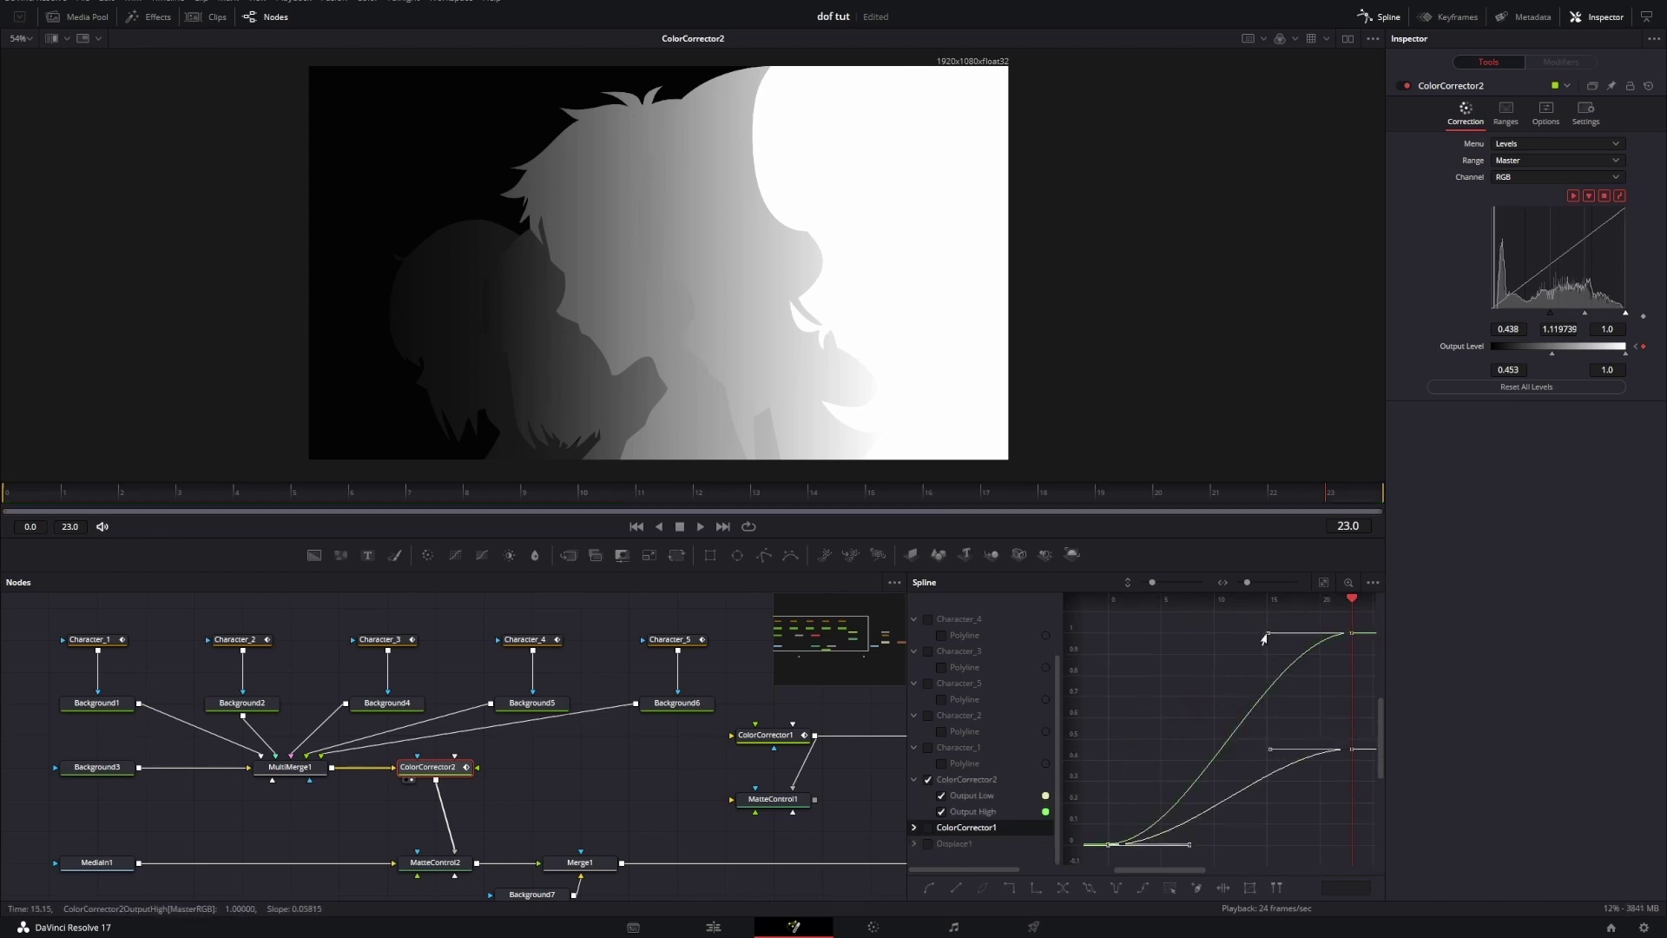
Step: Lengthen the end keyframe handles of the Output High and Output Low curves for a fast rise and long ease-out
{"action": "left_click_drag", "start_coordinate": [1264, 638], "coordinate": [1166, 672]}
{"action": "left_click_drag", "start_coordinate": [1267, 754], "coordinate": [1149, 750]}
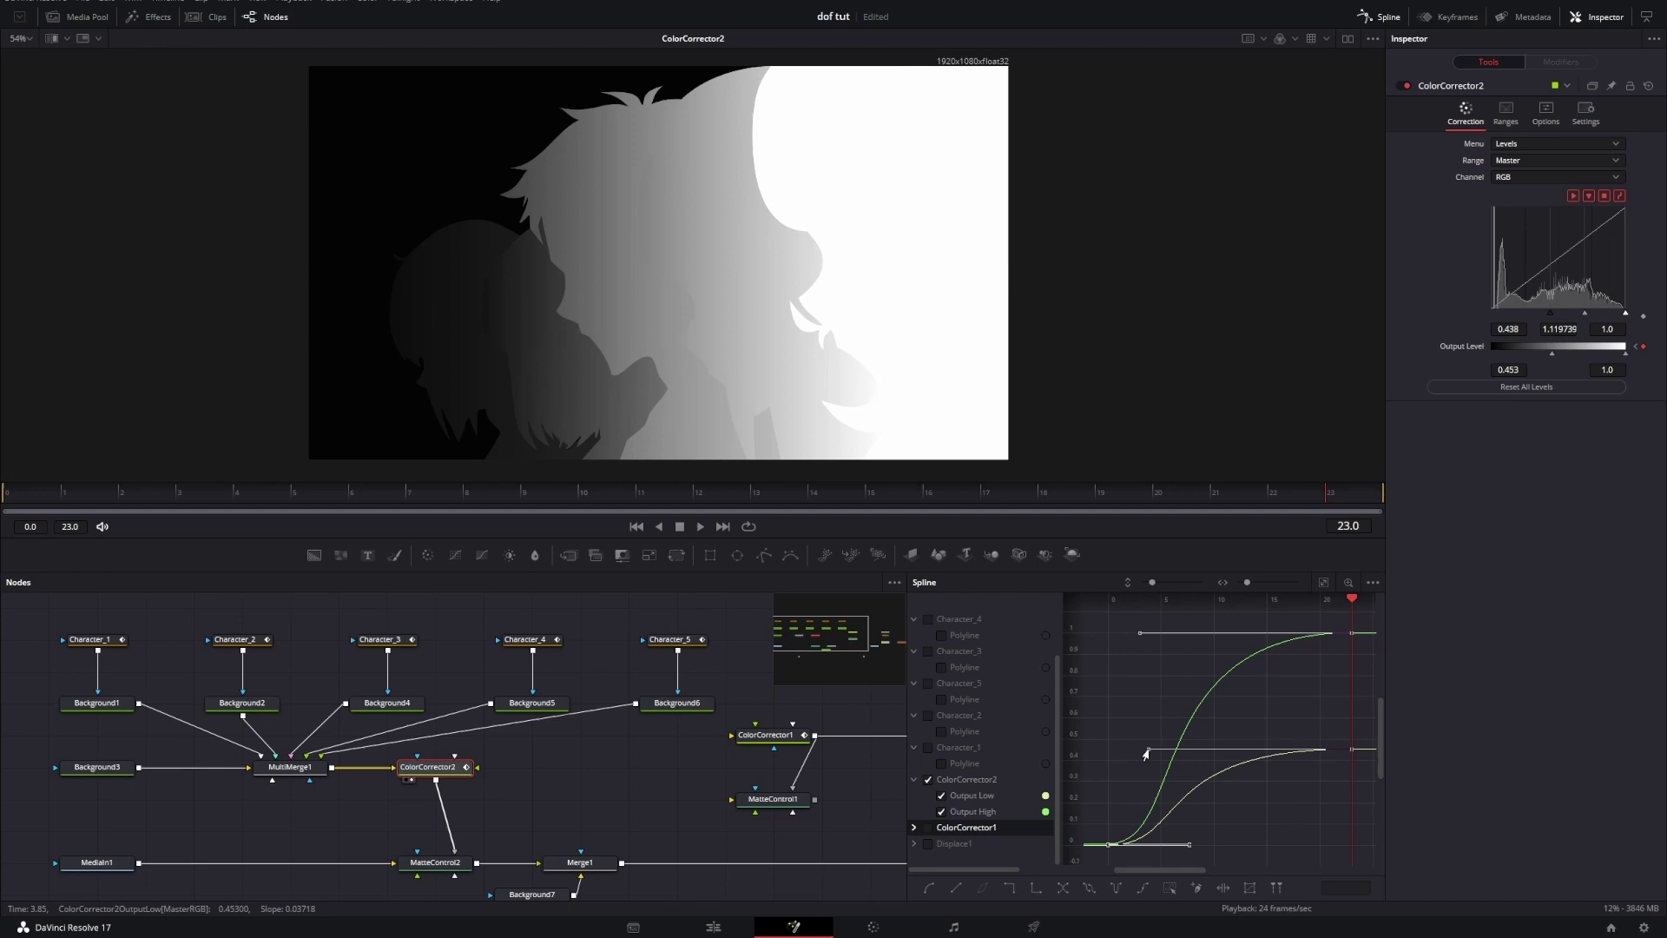
{"action": "left_click", "coordinate": [1153, 638]}
{"action": "left_click_drag", "start_coordinate": [1152, 635], "coordinate": [1099, 633]}
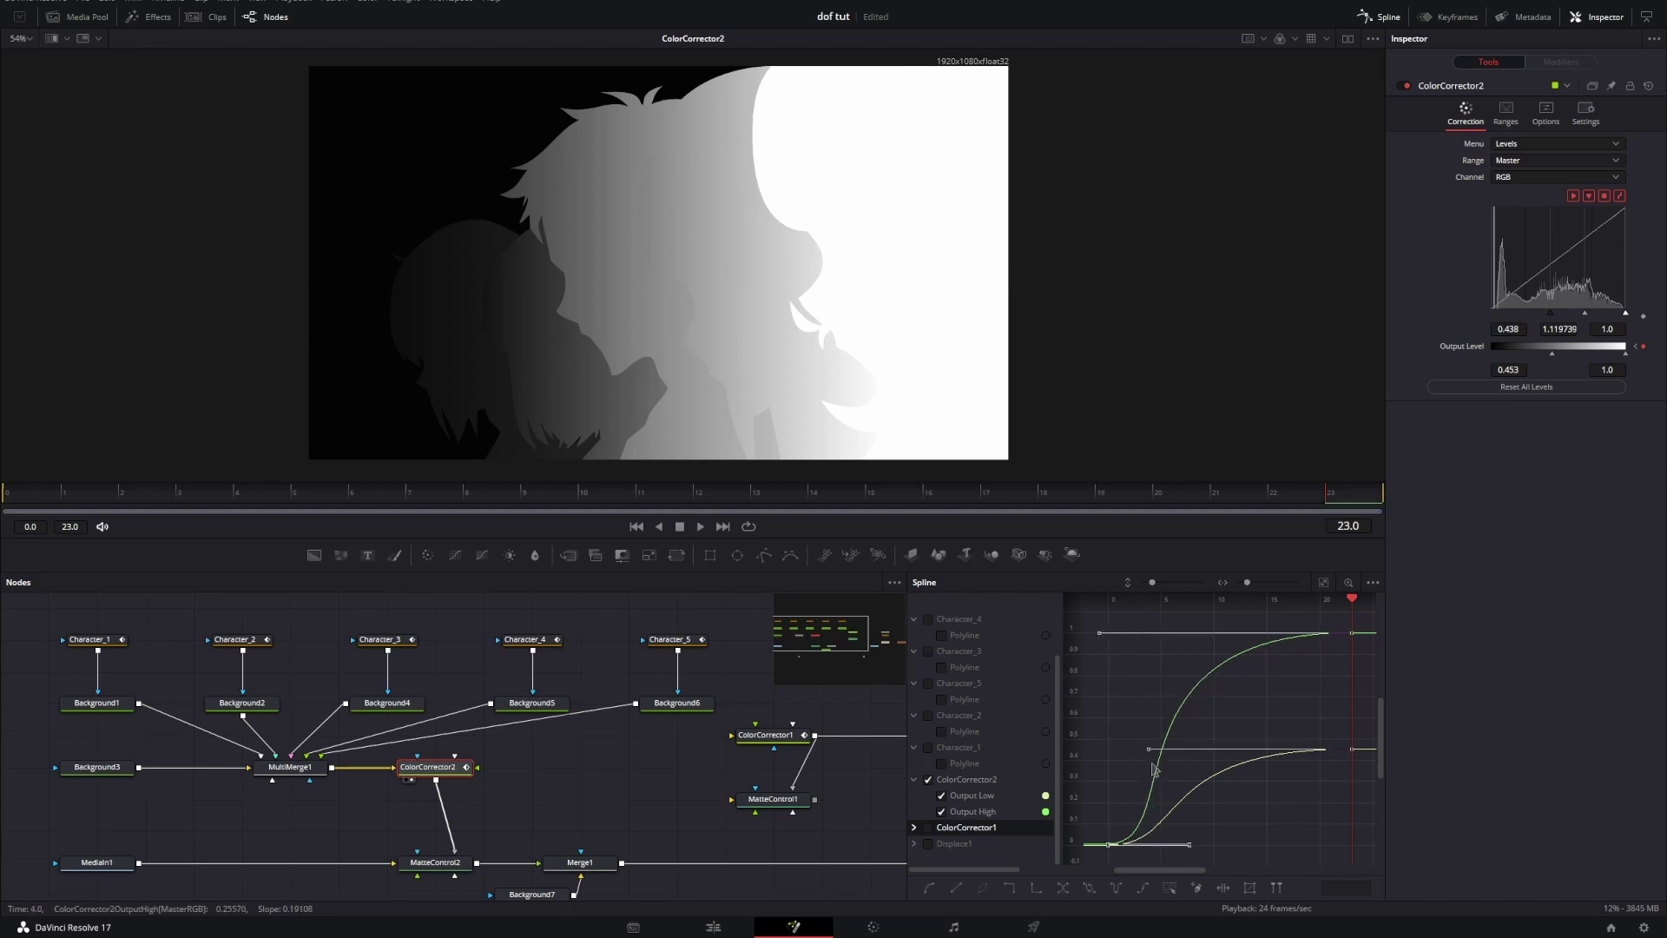
{"action": "left_click_drag", "start_coordinate": [1149, 749], "coordinate": [1136, 749]}
Step: Play the depth map animation from the start, then view MediaOut1 and play the composite from the first frame
{"action": "left_click", "coordinate": [638, 528]}
{"action": "key", "text": "space"}
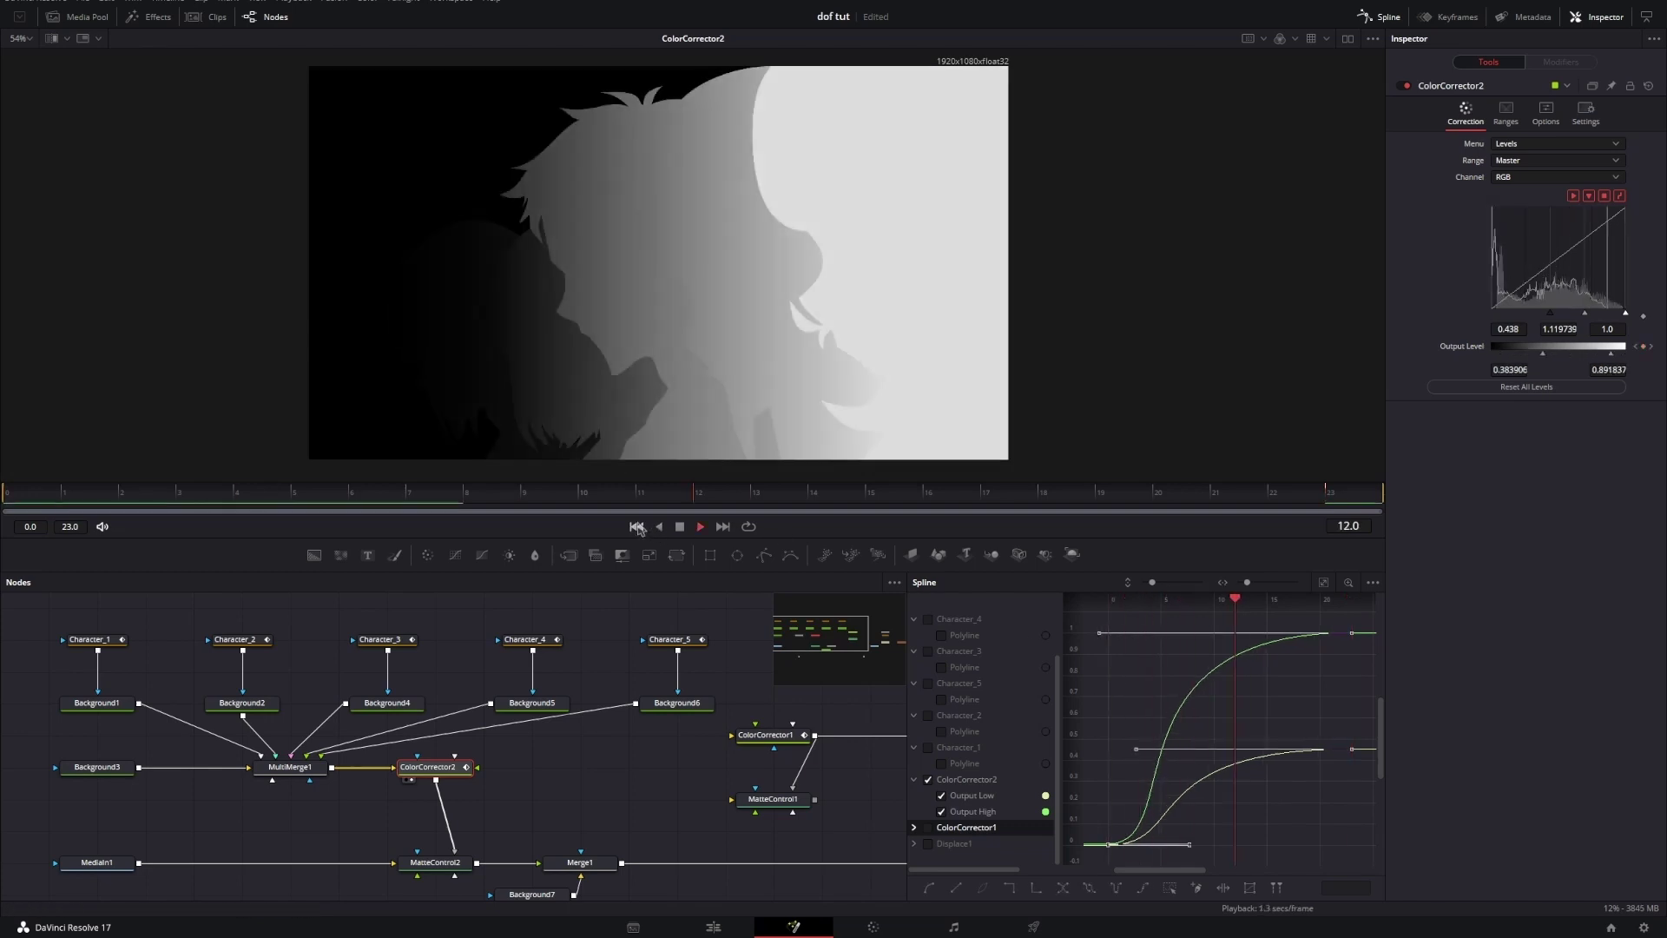
{"action": "left_click_drag", "start_coordinate": [640, 797], "coordinate": [316, 721]}
{"action": "left_click", "coordinate": [653, 785]}
{"action": "key", "text": "2"}
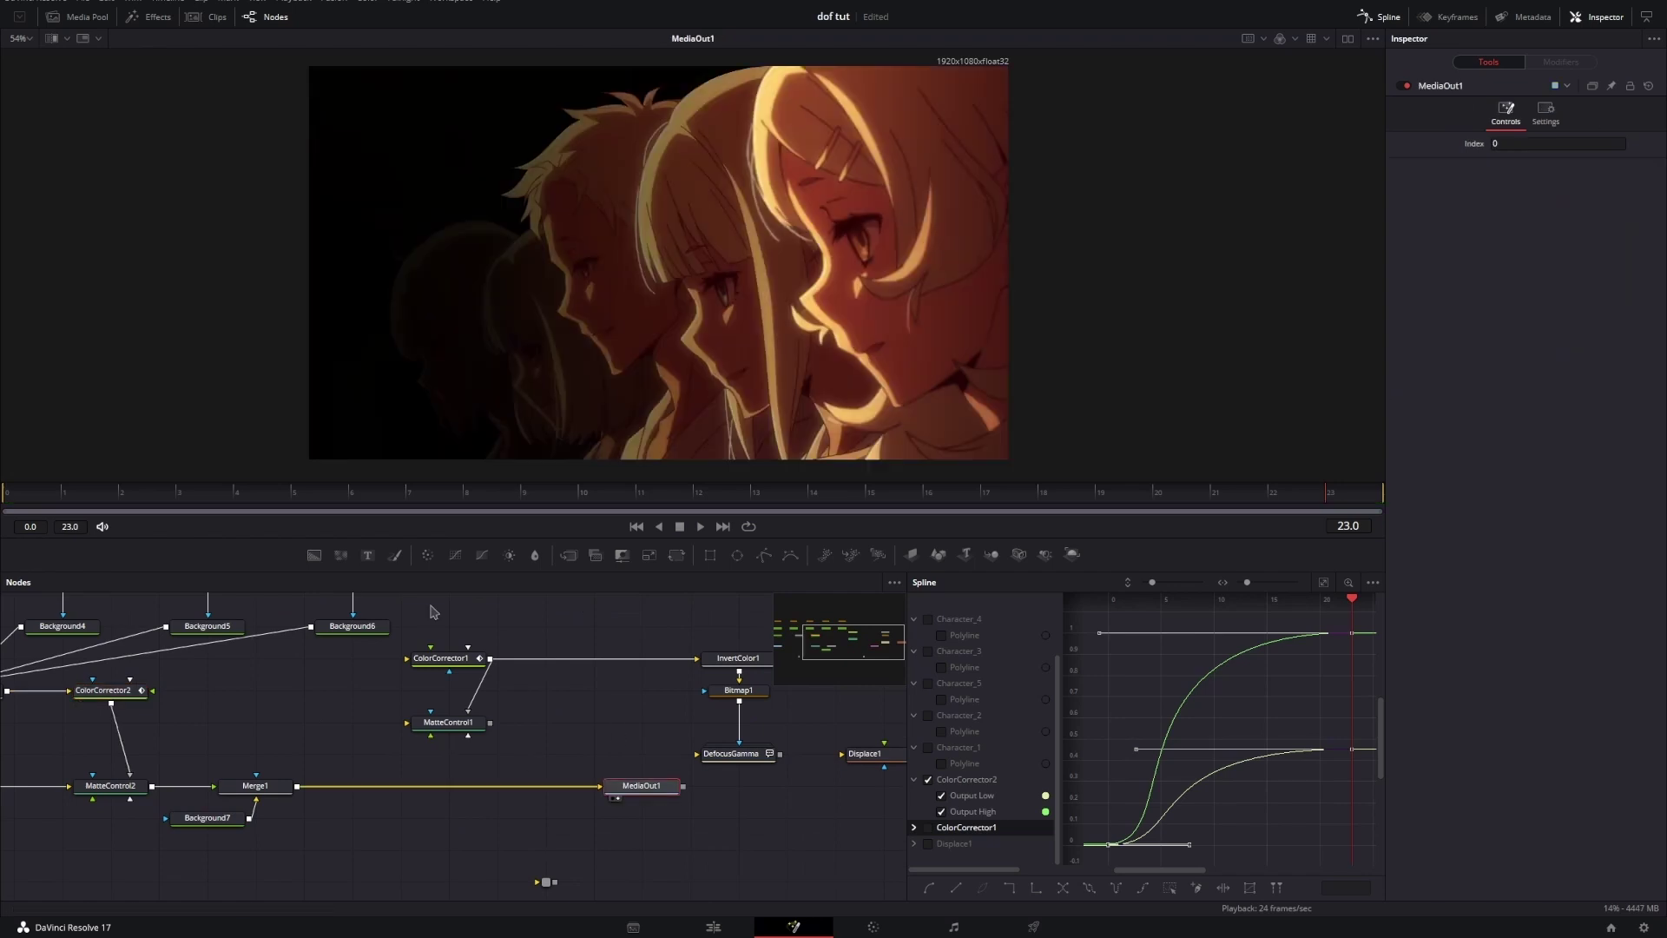
{"action": "left_click_drag", "start_coordinate": [433, 495], "coordinate": [6, 497]}
{"action": "key", "text": "space"}
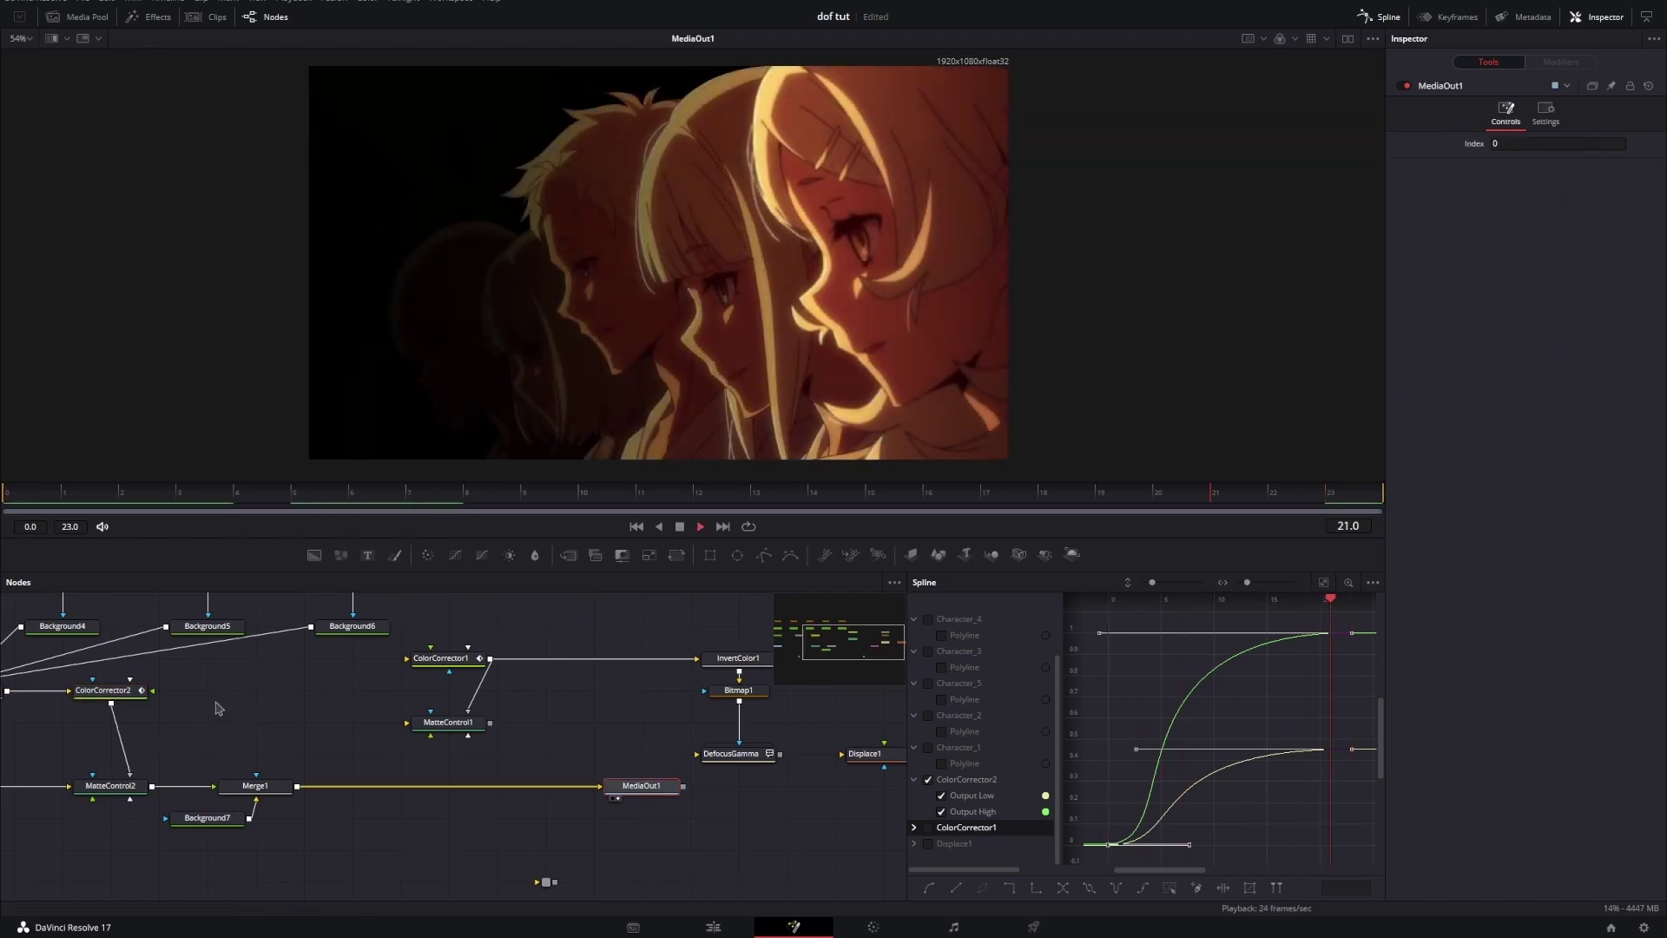
{"action": "left_click_drag", "start_coordinate": [217, 707], "coordinate": [407, 760]}
{"action": "left_click_drag", "start_coordinate": [349, 495], "coordinate": [2, 486]}
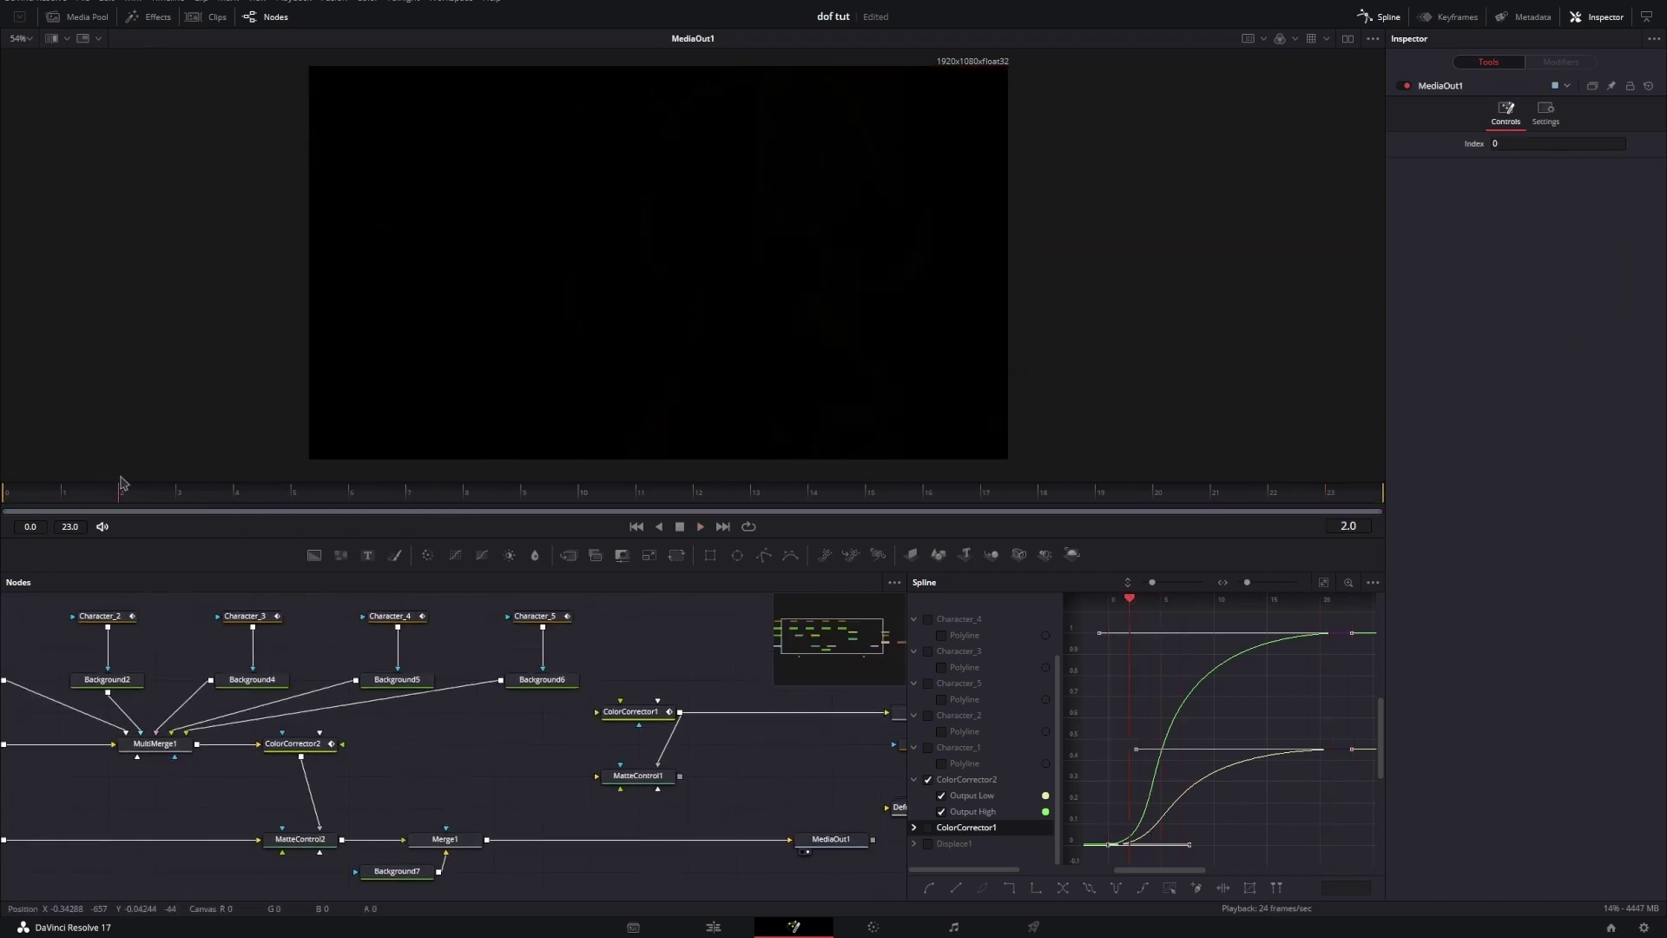
{"action": "left_click_drag", "start_coordinate": [122, 483], "coordinate": [5, 487]}
{"action": "key", "text": "space"}
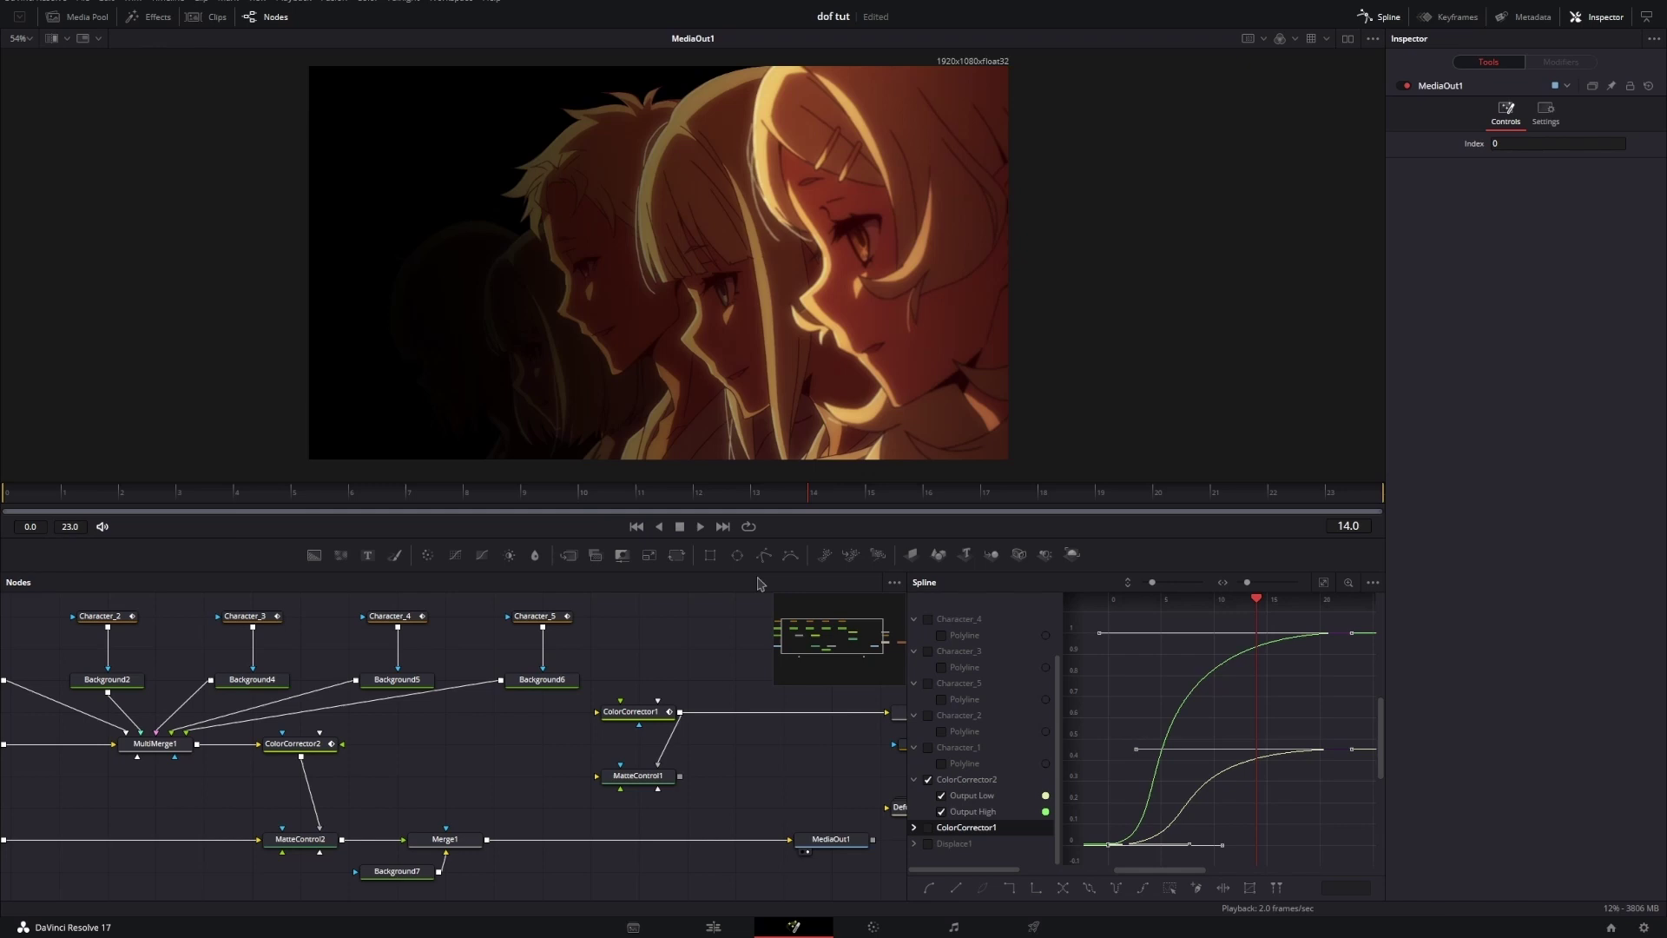
Step: With frame 6 in view, lengthen Output High's end handle and tilt Output Low's end handle slightly downward
{"action": "left_click_drag", "start_coordinate": [569, 493], "coordinate": [384, 492]}
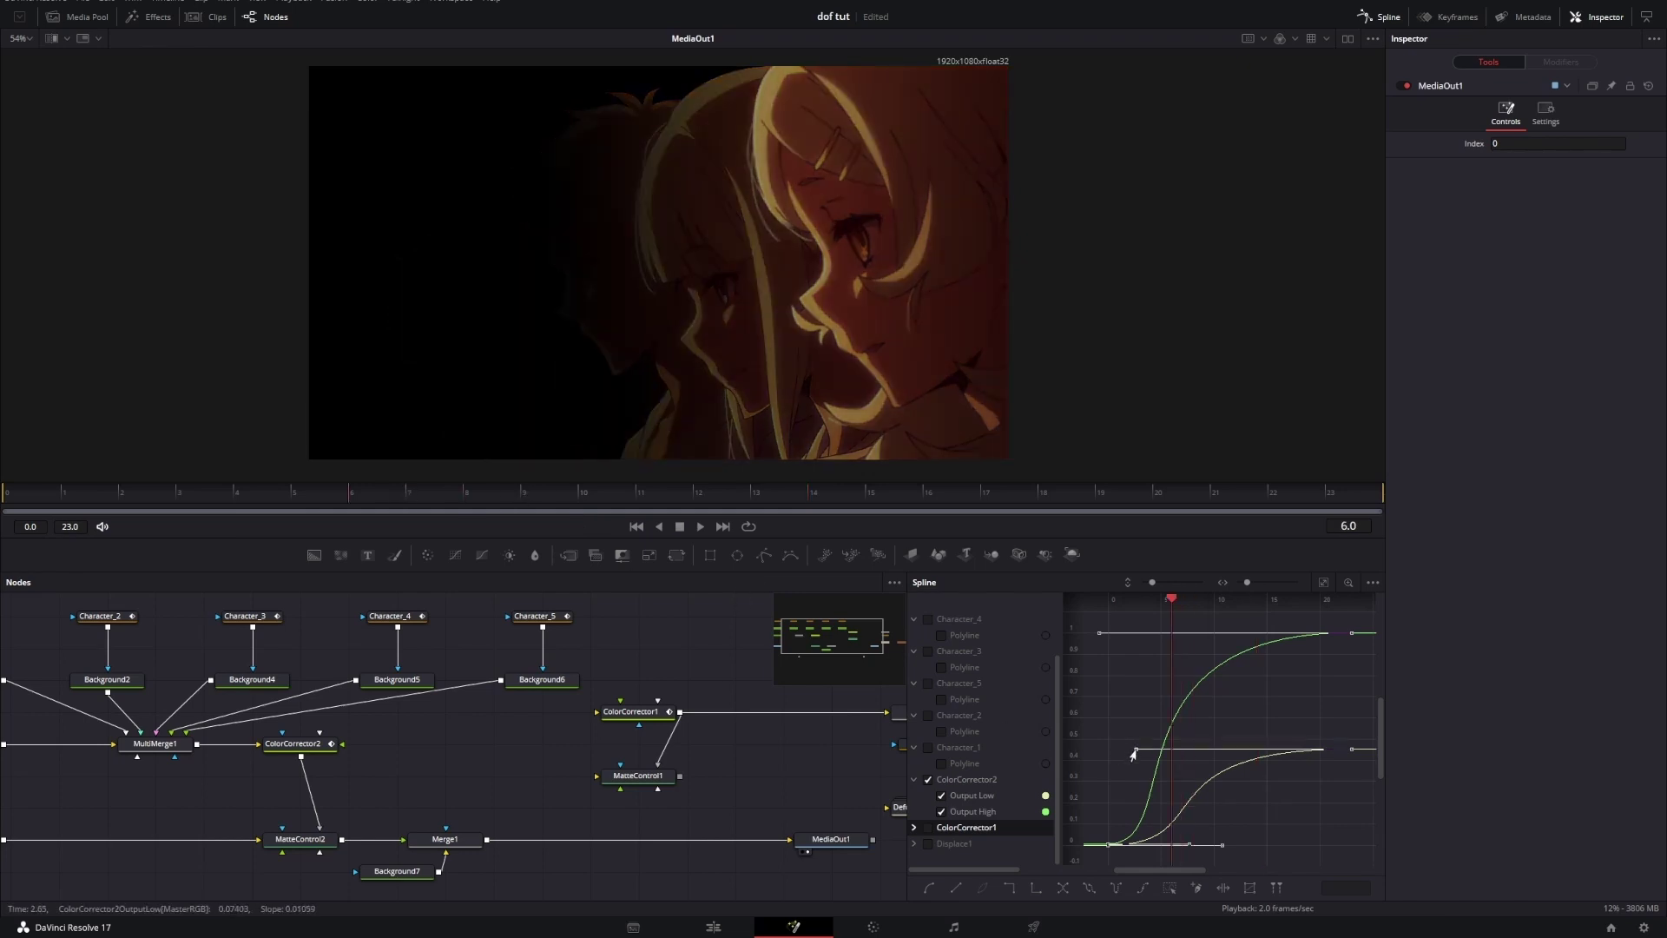
{"action": "left_click_drag", "start_coordinate": [1132, 752], "coordinate": [1203, 760]}
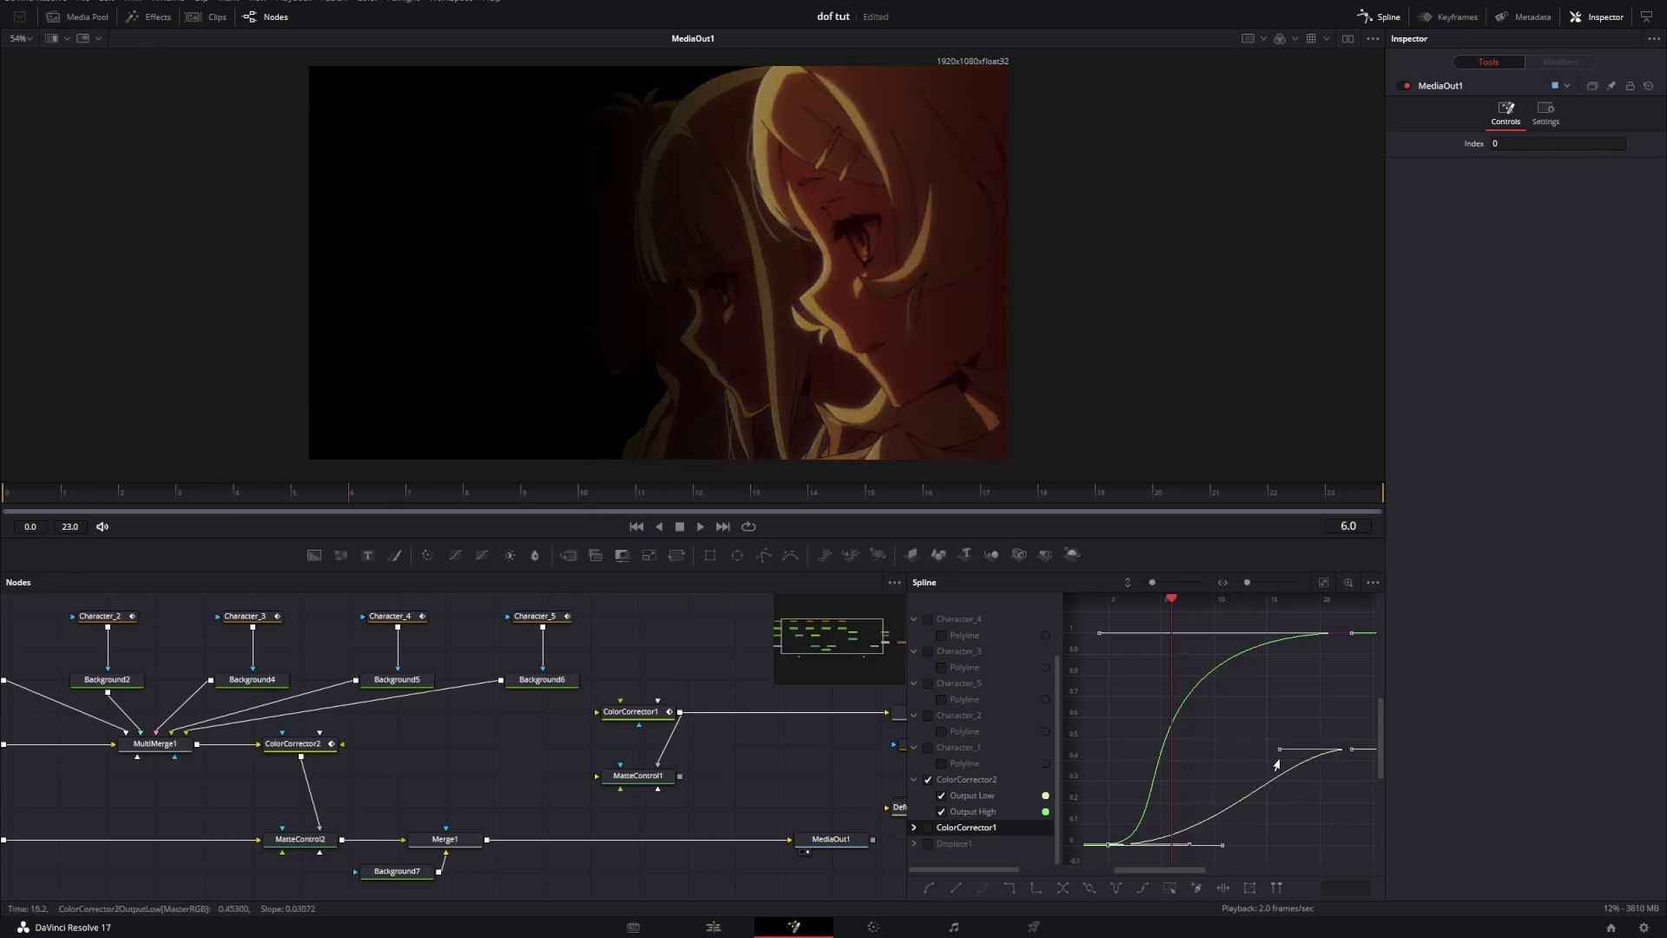
{"action": "left_click", "coordinate": [1227, 848]}
{"action": "key", "text": "ctrl+a"}
{"action": "left_click_drag", "start_coordinate": [1277, 752], "coordinate": [1161, 749]}
{"action": "mouse_move", "coordinate": [1108, 636]}
{"action": "left_mouse_down"}
{"action": "mouse_move", "coordinate": [1157, 640]}
{"action": "mouse_move", "coordinate": [1085, 636]}
{"action": "left_mouse_up"}
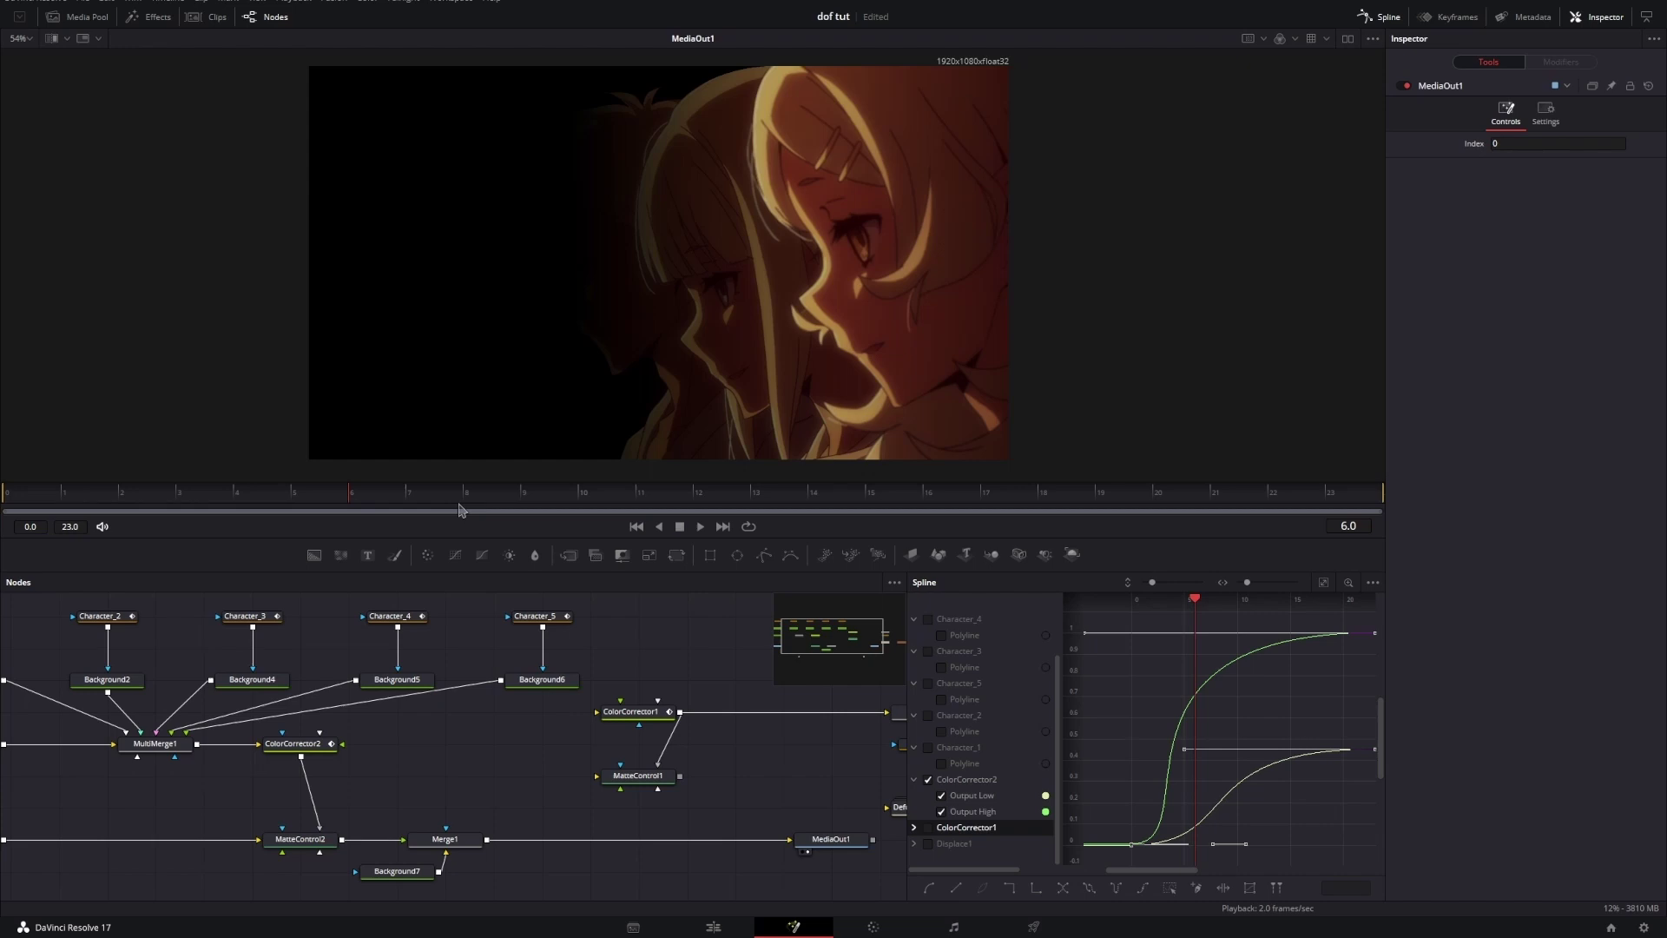
{"action": "left_click_drag", "start_coordinate": [1181, 755], "coordinate": [1165, 772]}
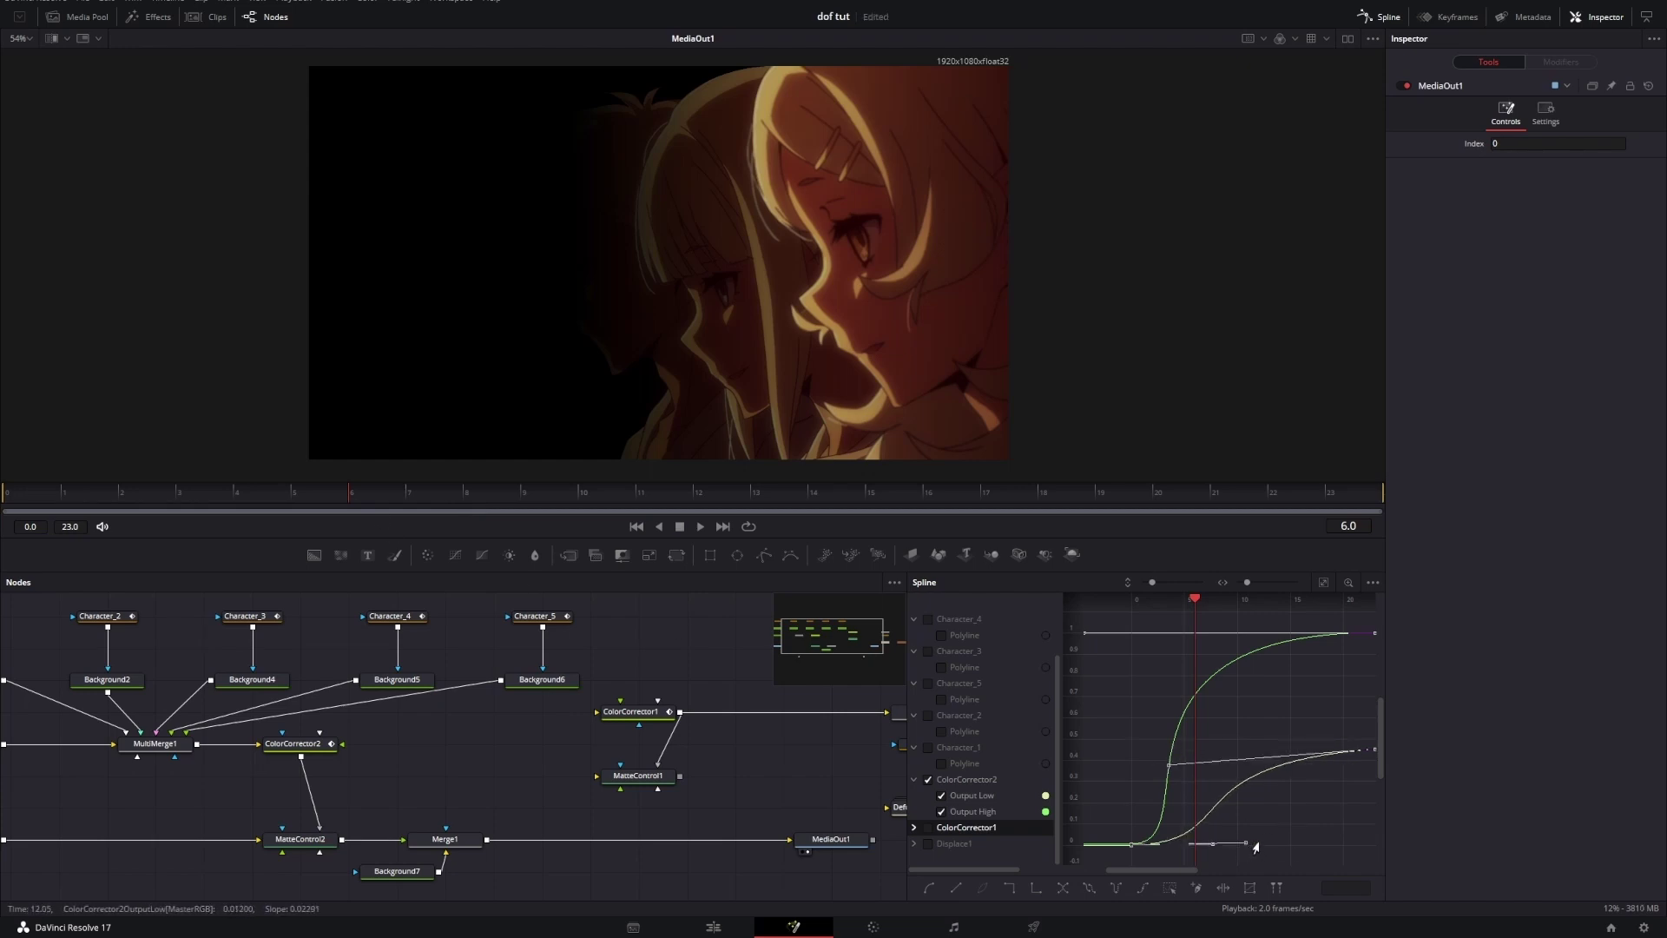
Step: Try a steeper start on the Output Low curve by raising its first keyframe's handle, and play the composite
{"action": "left_click_drag", "start_coordinate": [1256, 846], "coordinate": [1229, 820]}
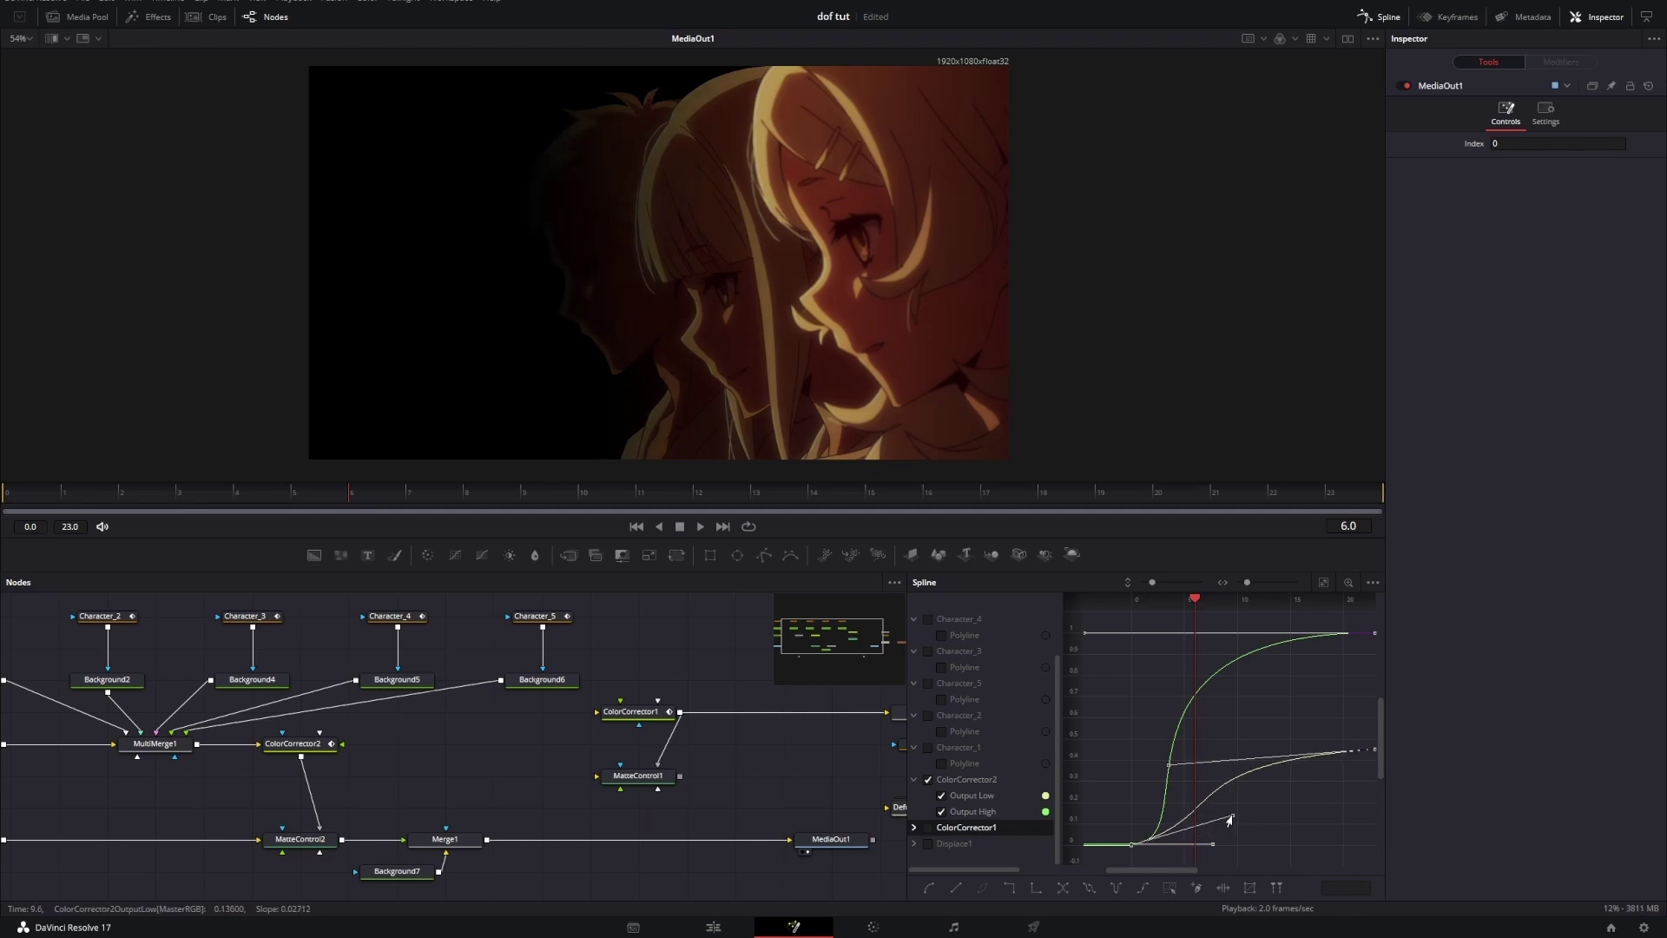
{"action": "left_click_drag", "start_coordinate": [288, 499], "coordinate": [118, 502]}
{"action": "key", "text": "space"}
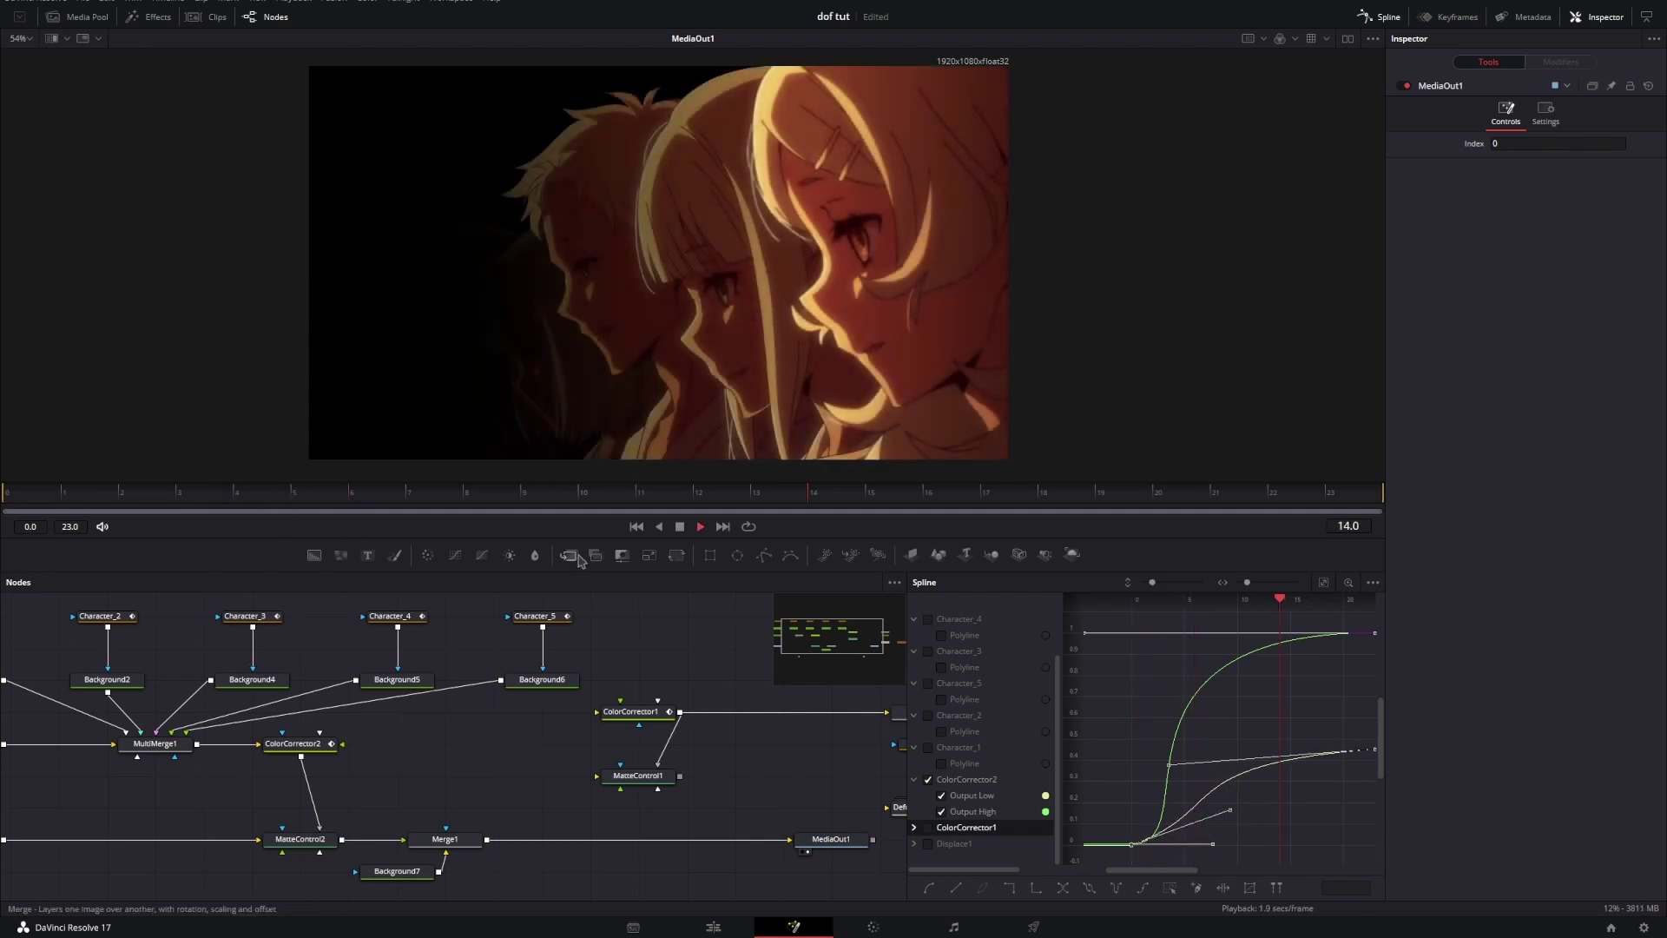
{"action": "key", "text": "space"}
Step: Scrub the composite near its beginning, then view the outputs of MatteControl2 and Merge1
{"action": "left_click_drag", "start_coordinate": [301, 476], "coordinate": [62, 466]}
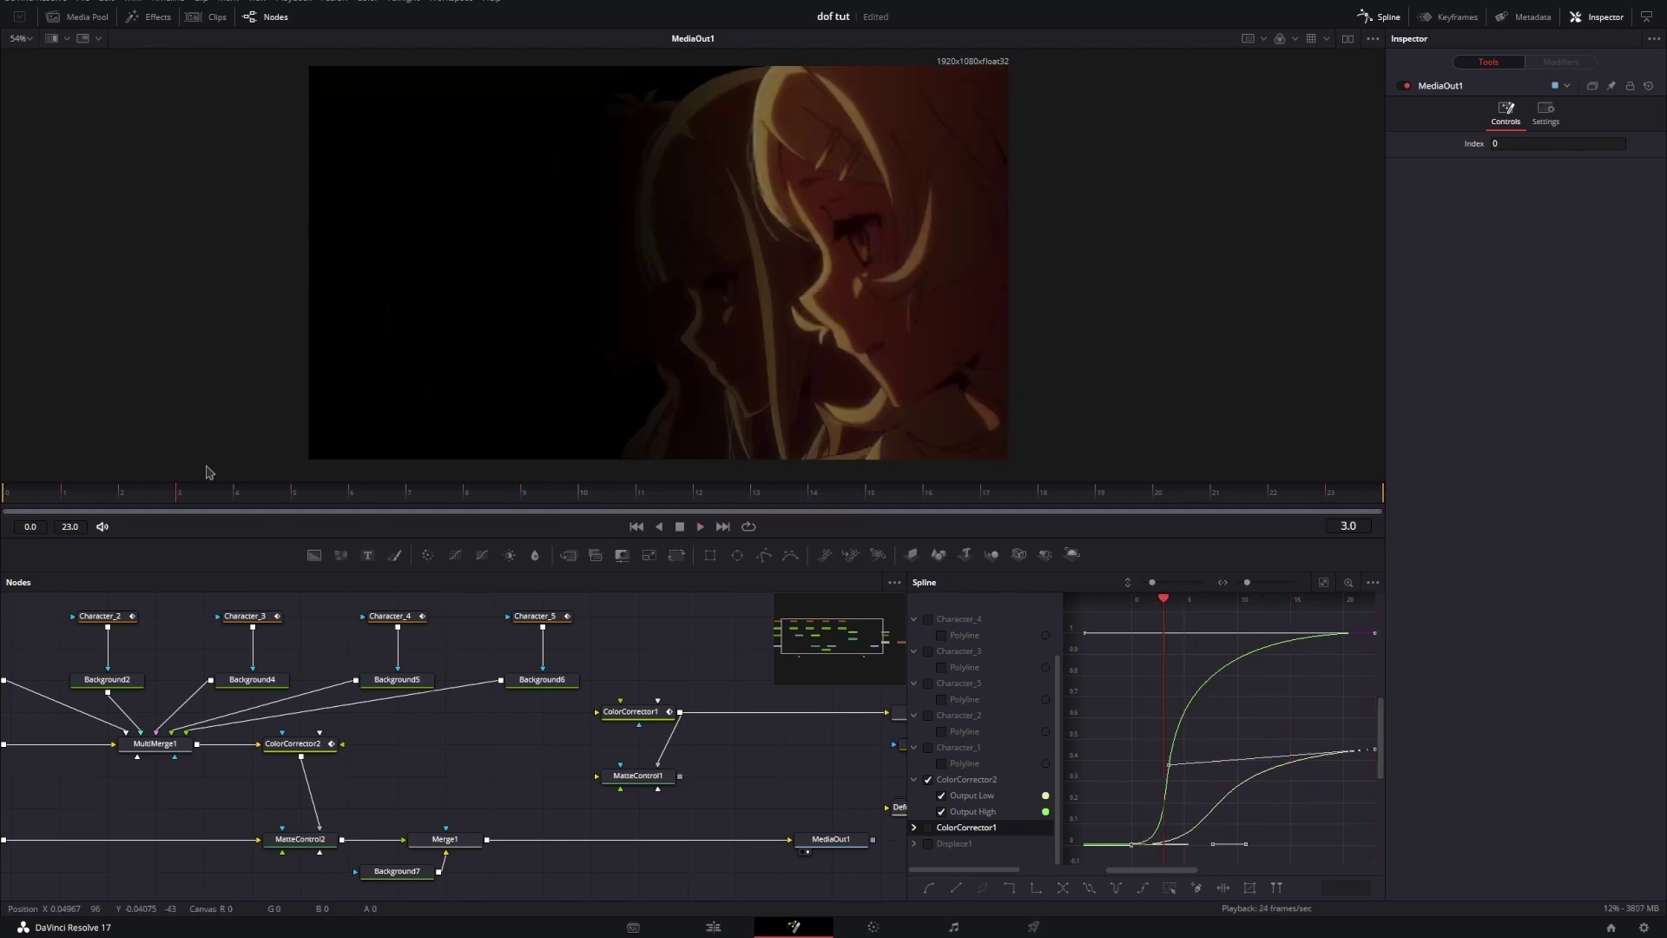
{"action": "left_click_drag", "start_coordinate": [414, 770], "coordinate": [71, 745]}
{"action": "left_click_drag", "start_coordinate": [227, 759], "coordinate": [611, 770]}
{"action": "left_click", "coordinate": [339, 826]}
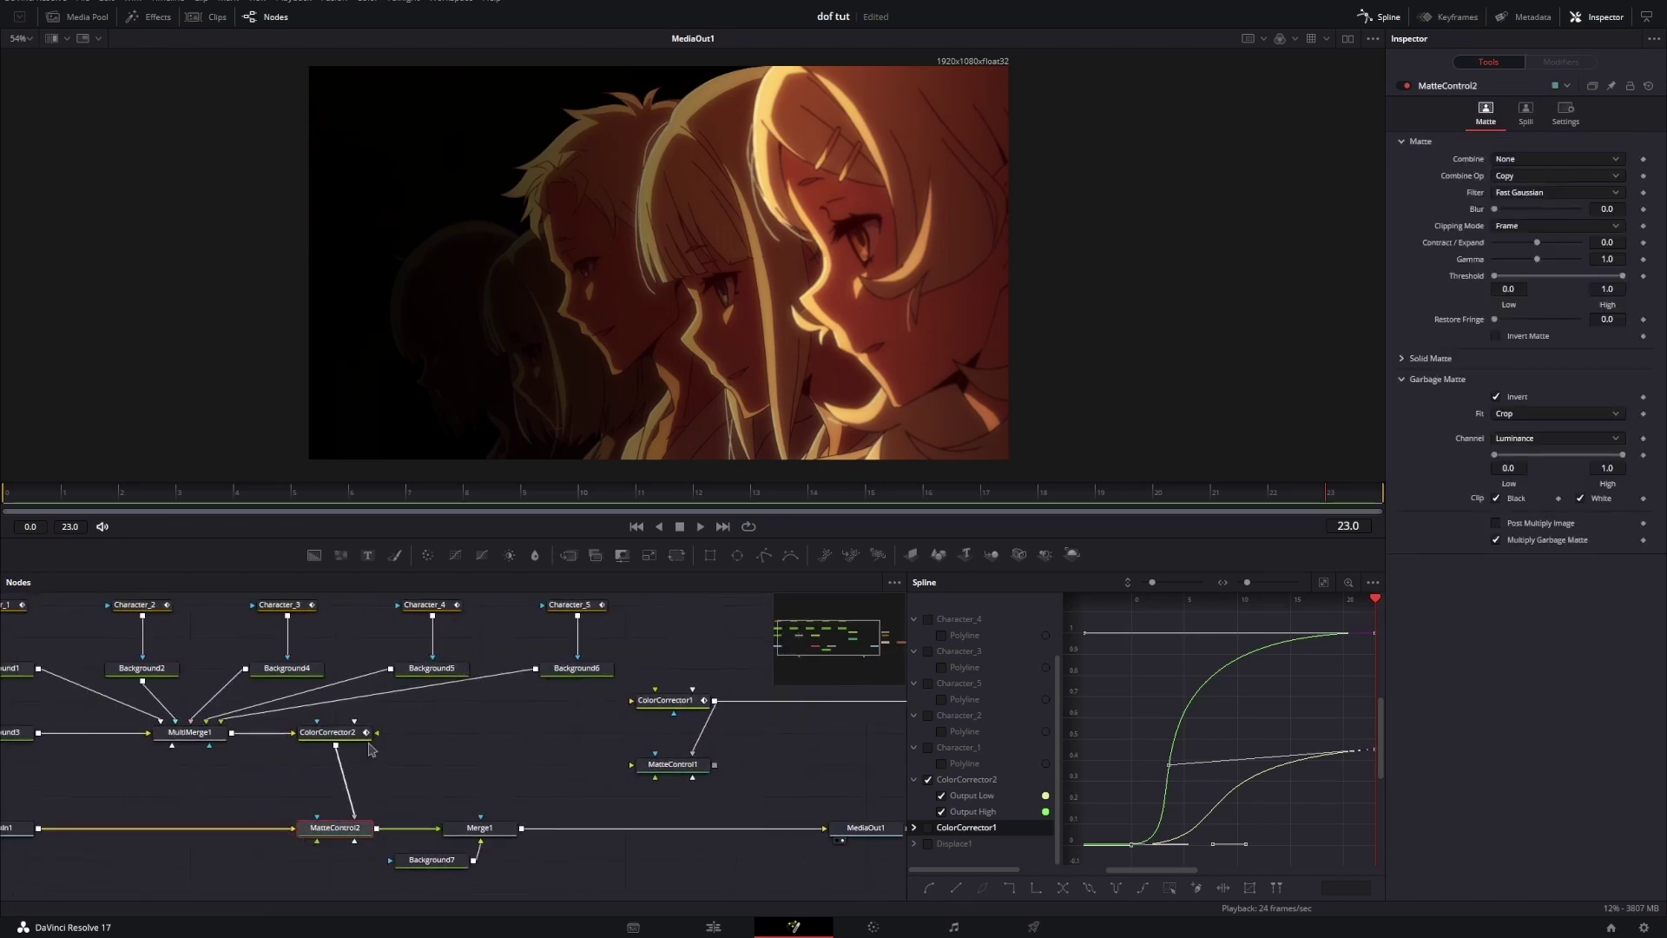
{"action": "key", "text": "1"}
{"action": "left_click", "coordinate": [479, 828]}
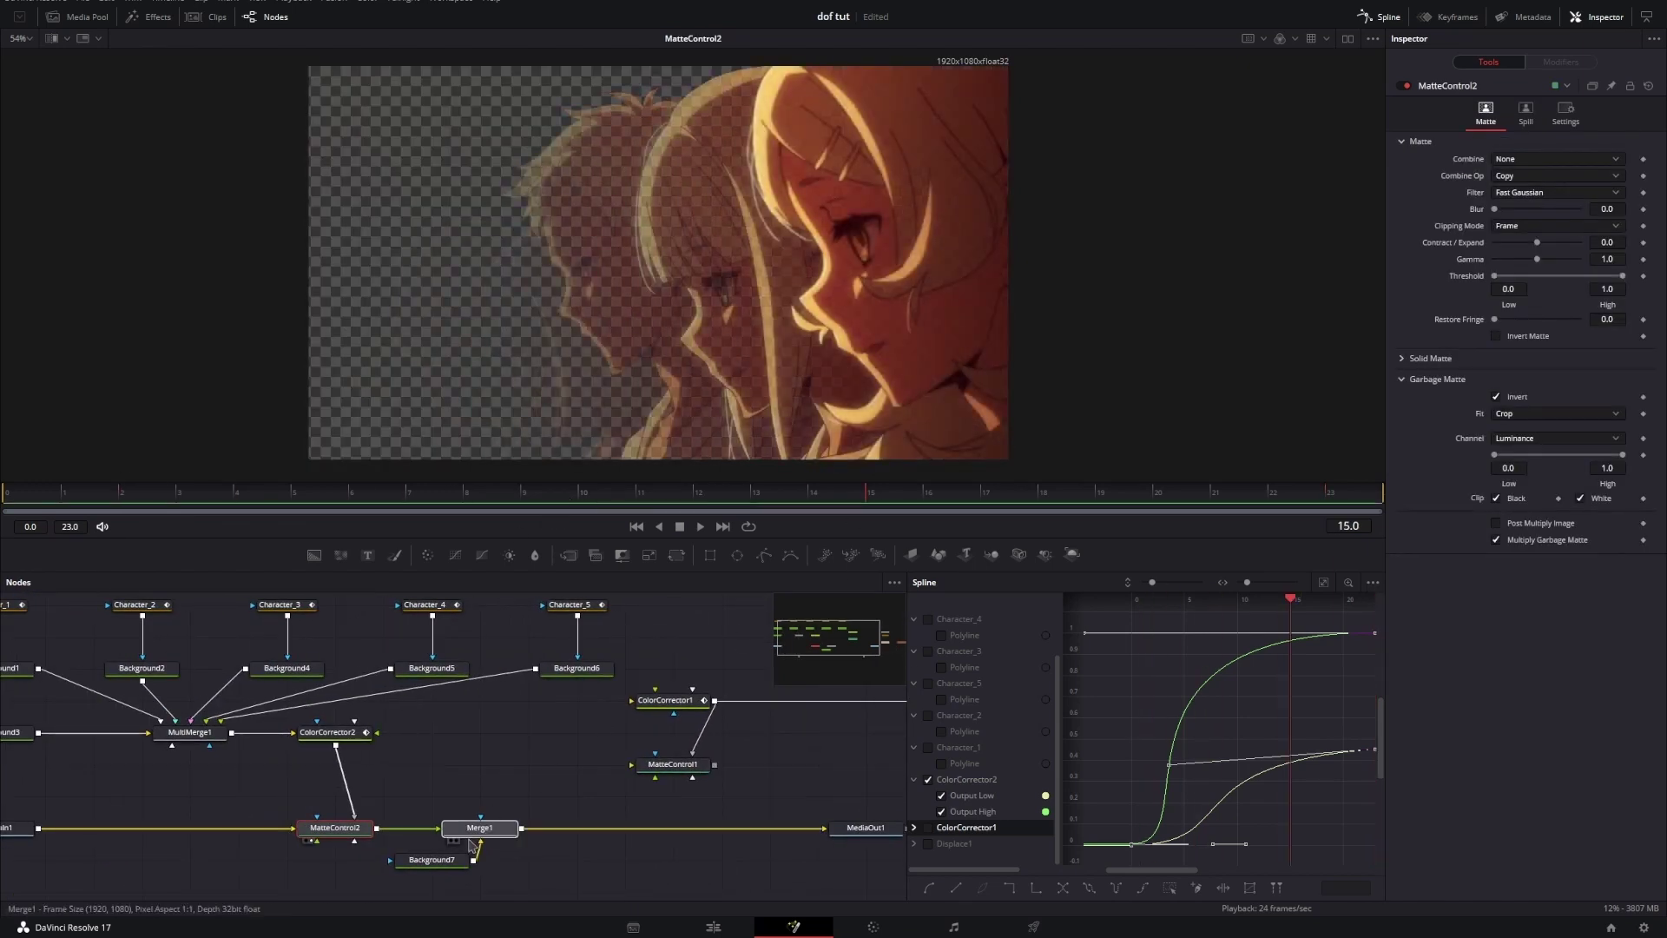
{"action": "key", "text": "1"}
Step: Select the separate ColorCorrector1, MatteControl1, InvertColor1, Bitmap1, DefocusGamma and Displace1 nodes and move them farther from the main node chain
{"action": "left_click_drag", "start_coordinate": [501, 795], "coordinate": [427, 776]}
{"action": "left_click_drag", "start_coordinate": [524, 686], "coordinate": [833, 735]}
{"action": "scroll", "coordinate": [621, 712], "scroll_direction": "down", "scroll_amount": 3}
{"action": "left_click_drag", "start_coordinate": [621, 712], "coordinate": [597, 730]}
{"action": "left_click_drag", "start_coordinate": [518, 637], "coordinate": [738, 772]}
{"action": "left_click", "coordinate": [609, 683]}
{"action": "left_click_drag", "start_coordinate": [435, 702], "coordinate": [552, 693]}
Step: Add a Displace node, insert it between Merge1 and MediaOut1, and view its output
{"action": "scroll", "coordinate": [552, 699], "scroll_direction": "up", "scroll_amount": 2}
{"action": "scroll", "coordinate": [521, 739], "scroll_direction": "up", "scroll_amount": 1}
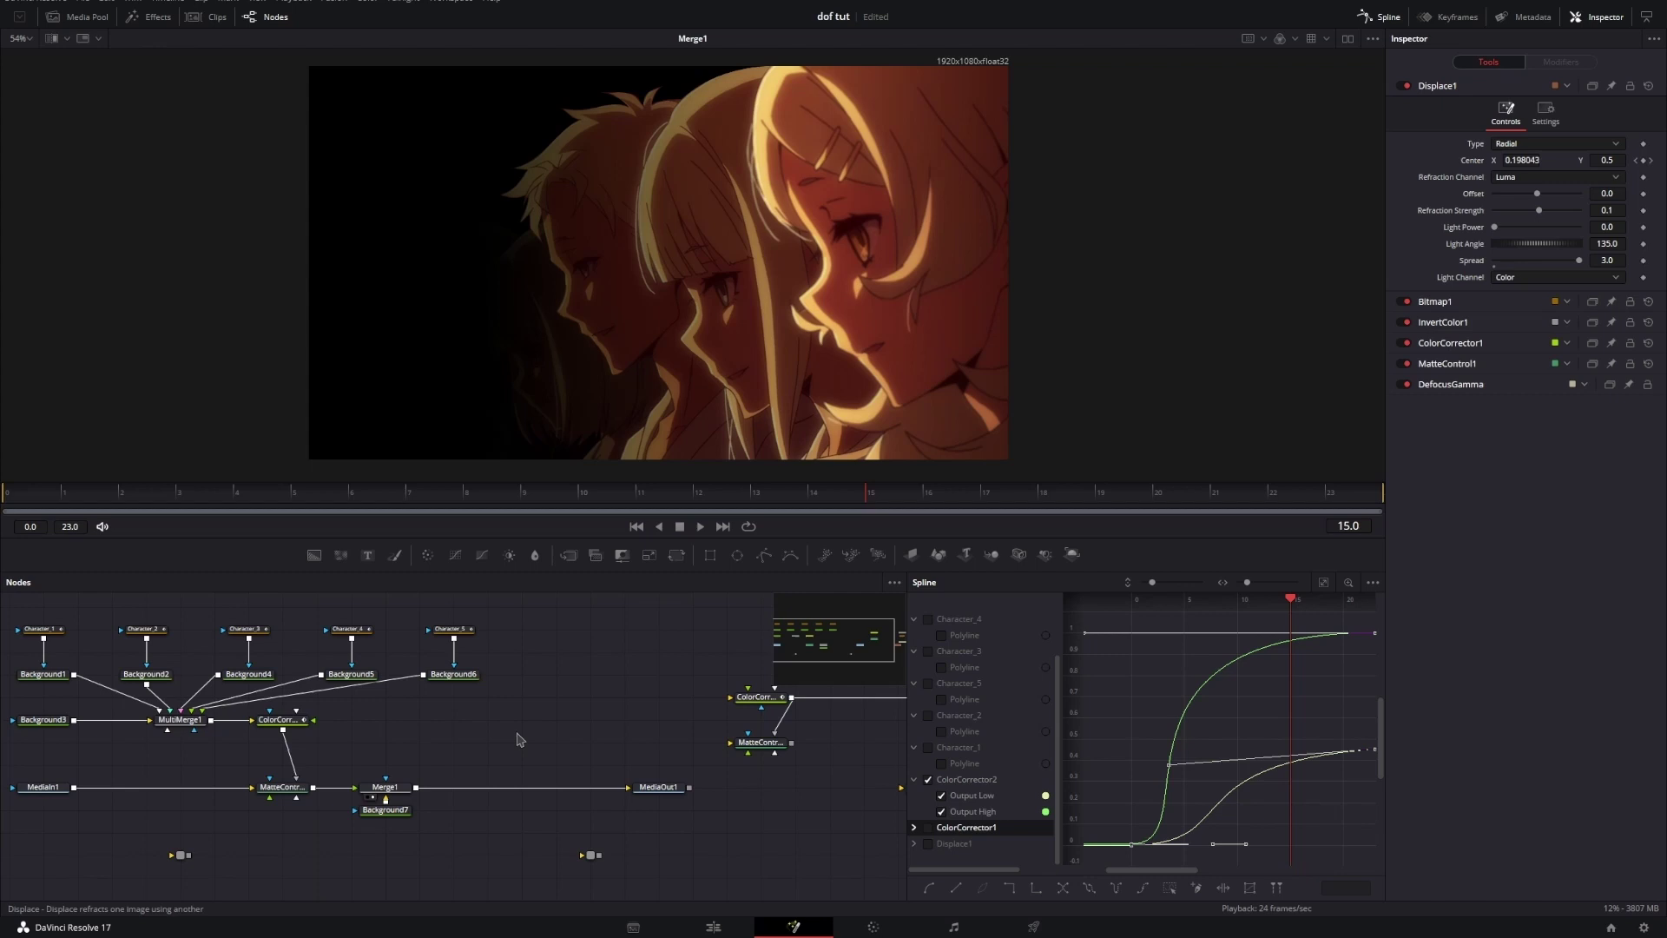
{"action": "key", "text": "Return"}
{"action": "scroll", "coordinate": [523, 737], "scroll_direction": "up", "scroll_amount": 2}
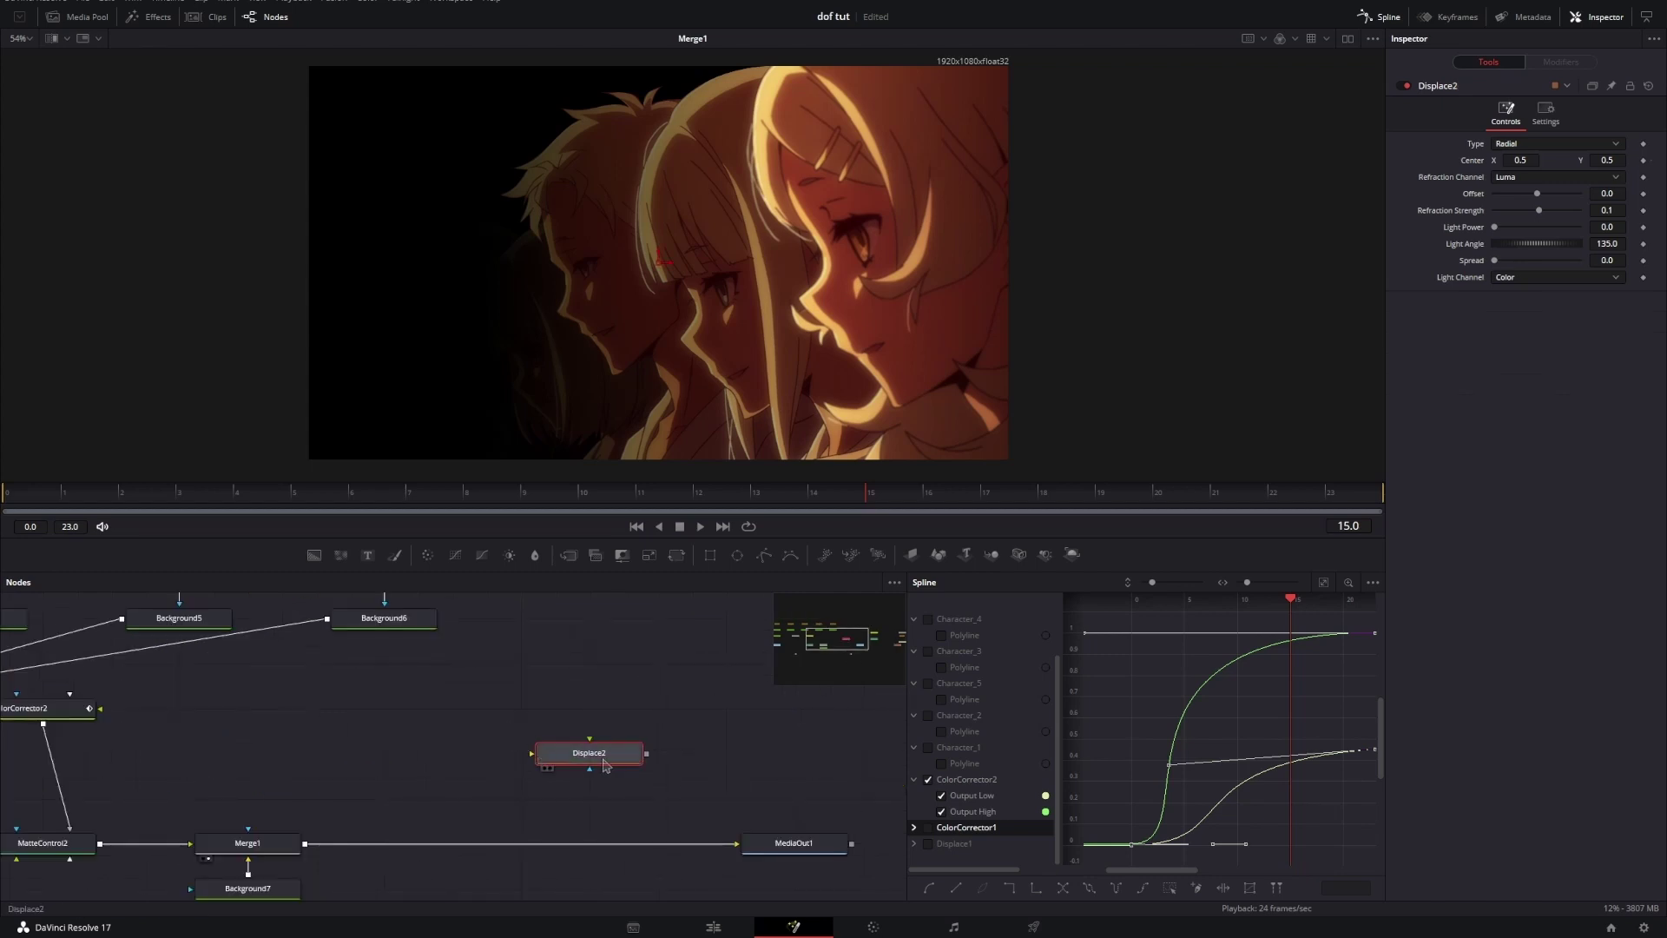
{"action": "left_click_drag", "start_coordinate": [605, 765], "coordinate": [544, 847]}
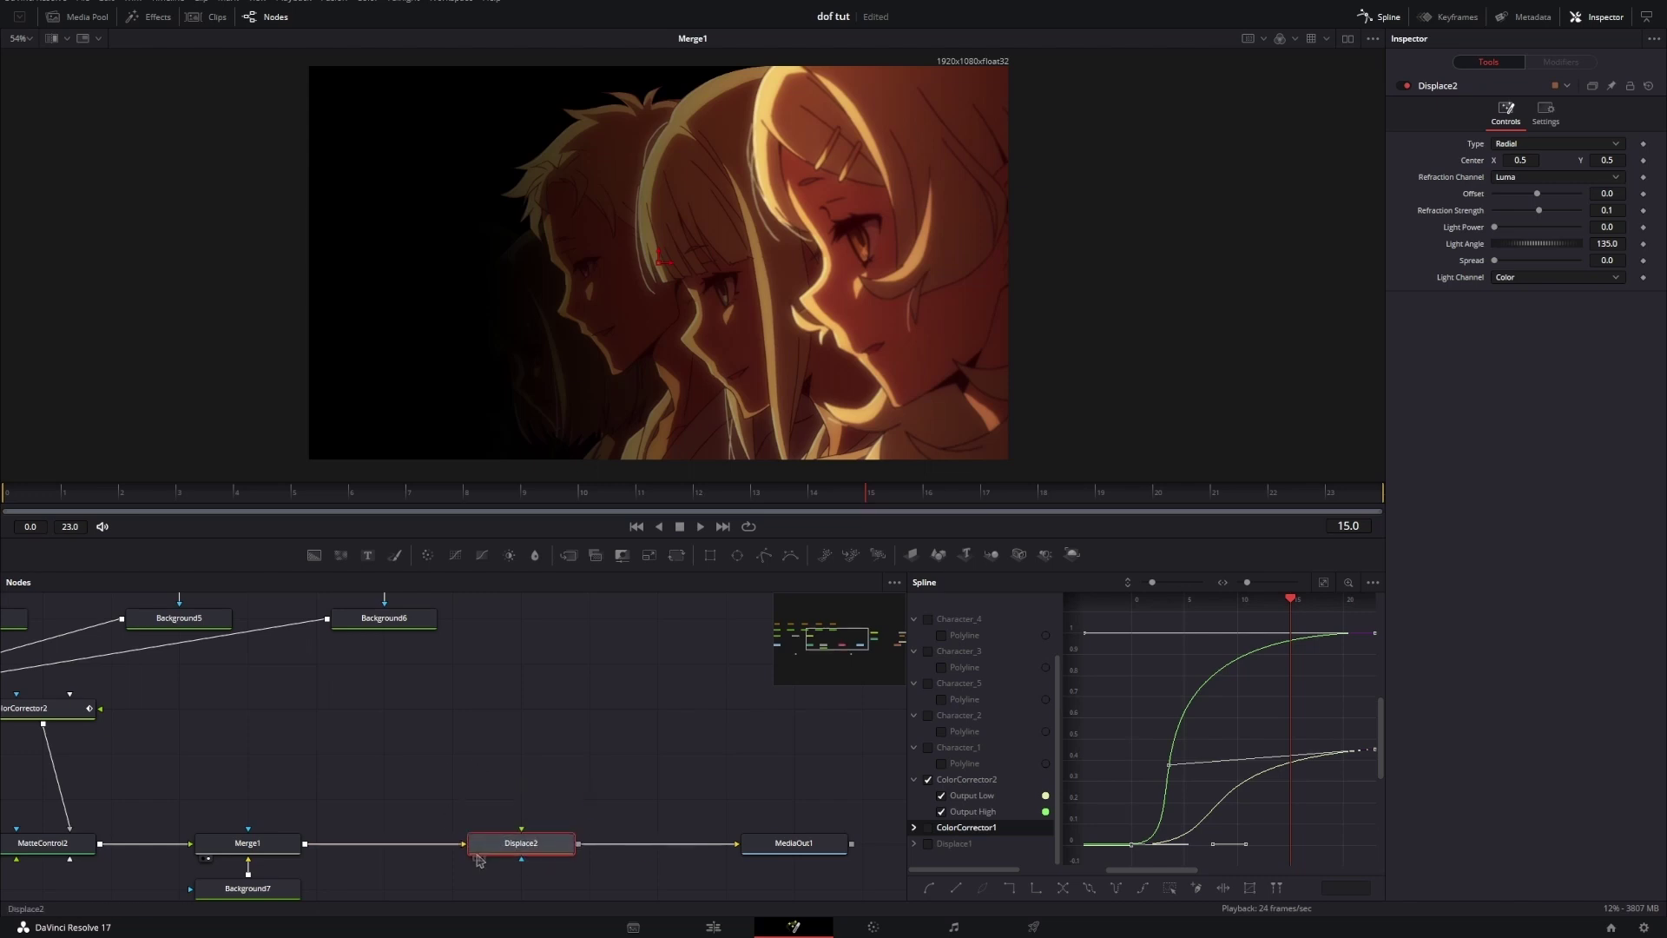
{"action": "key", "text": "2"}
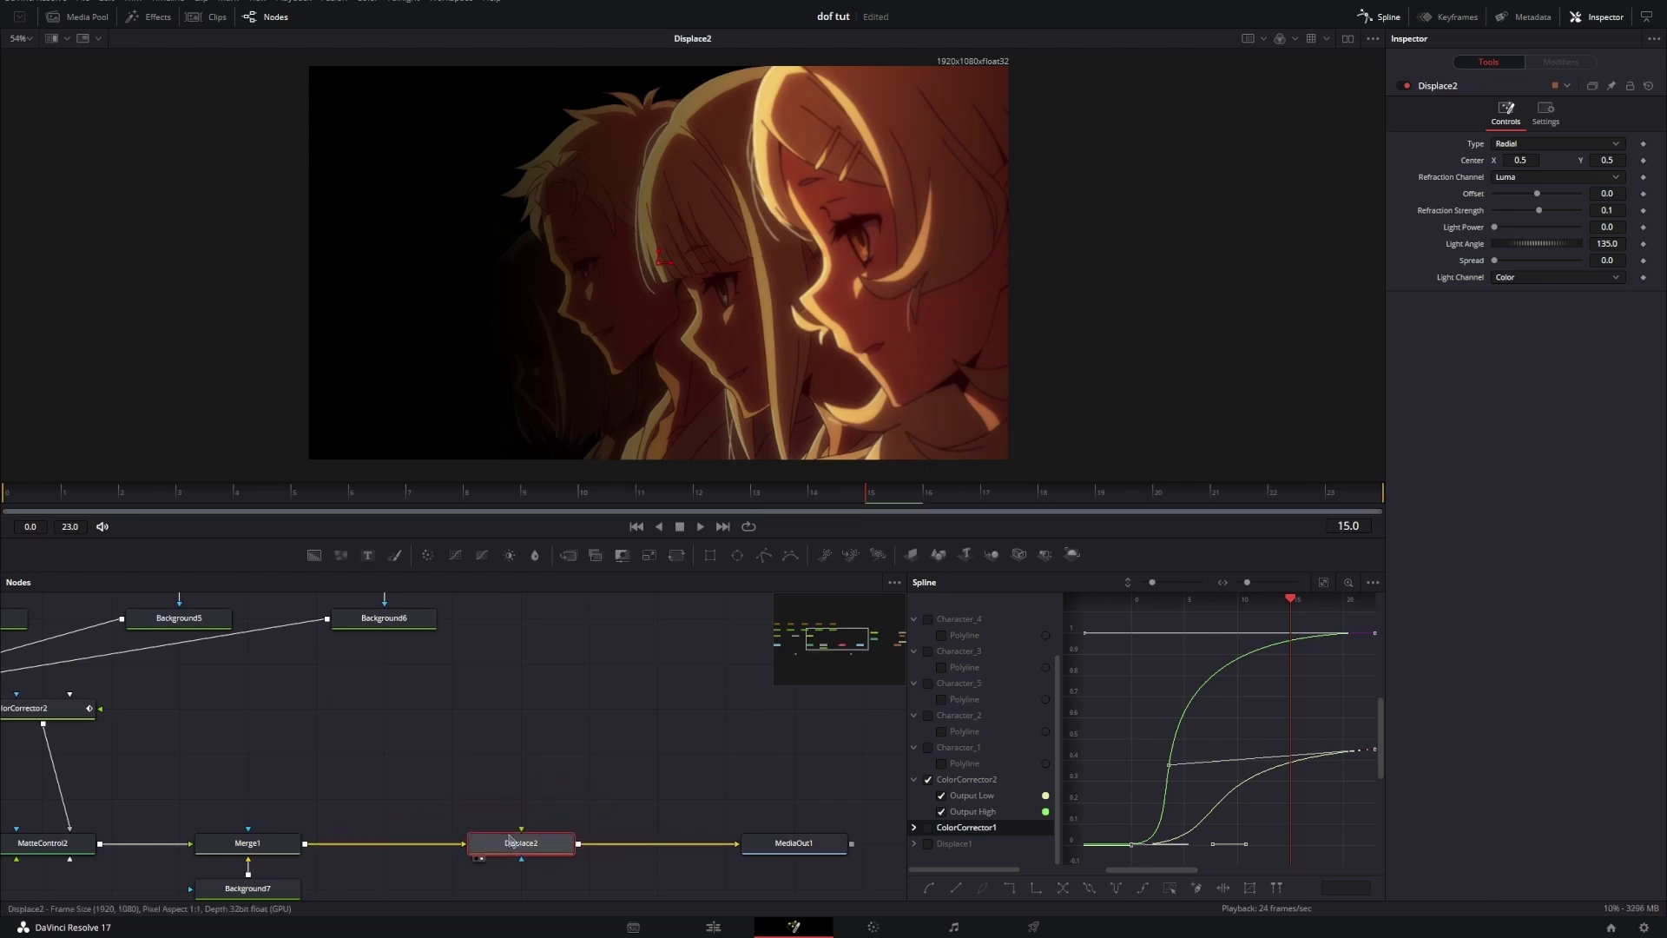
{"action": "left_click_drag", "start_coordinate": [371, 726], "coordinate": [475, 701]}
{"action": "scroll", "coordinate": [471, 683], "scroll_direction": "down", "scroll_amount": 2}
{"action": "left_click", "coordinate": [452, 707]}
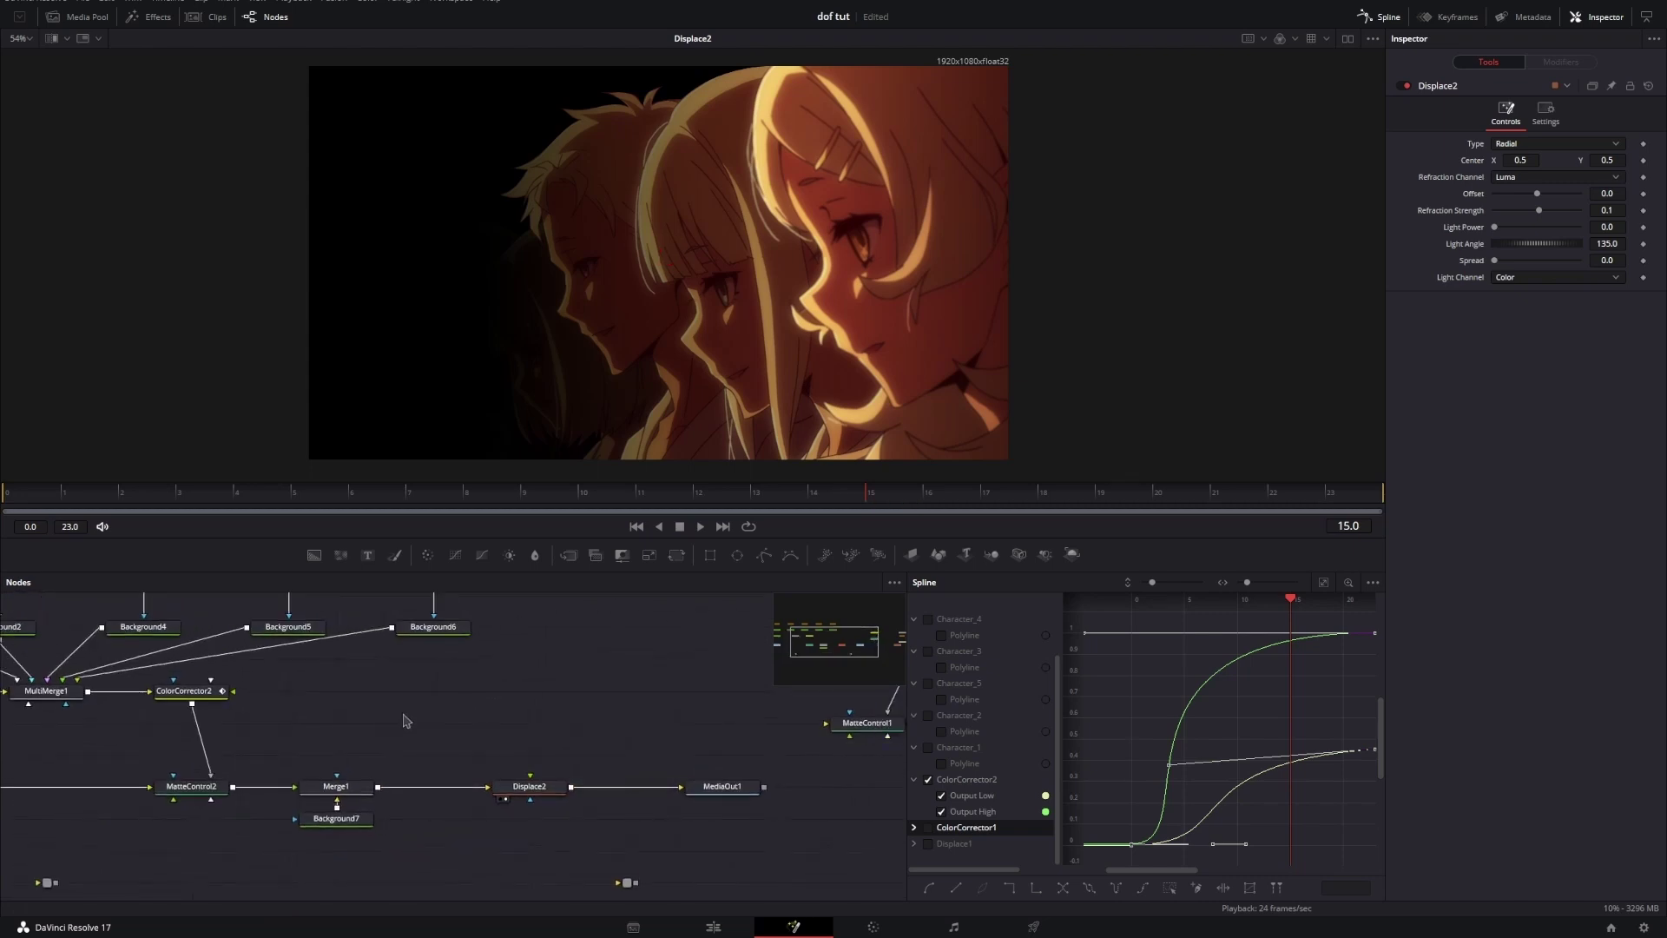
Step: Connect ColorCorrector2's output to Displace2's foreground input, and play the composite from frame 0
{"action": "left_click_drag", "start_coordinate": [192, 705], "coordinate": [532, 786]}
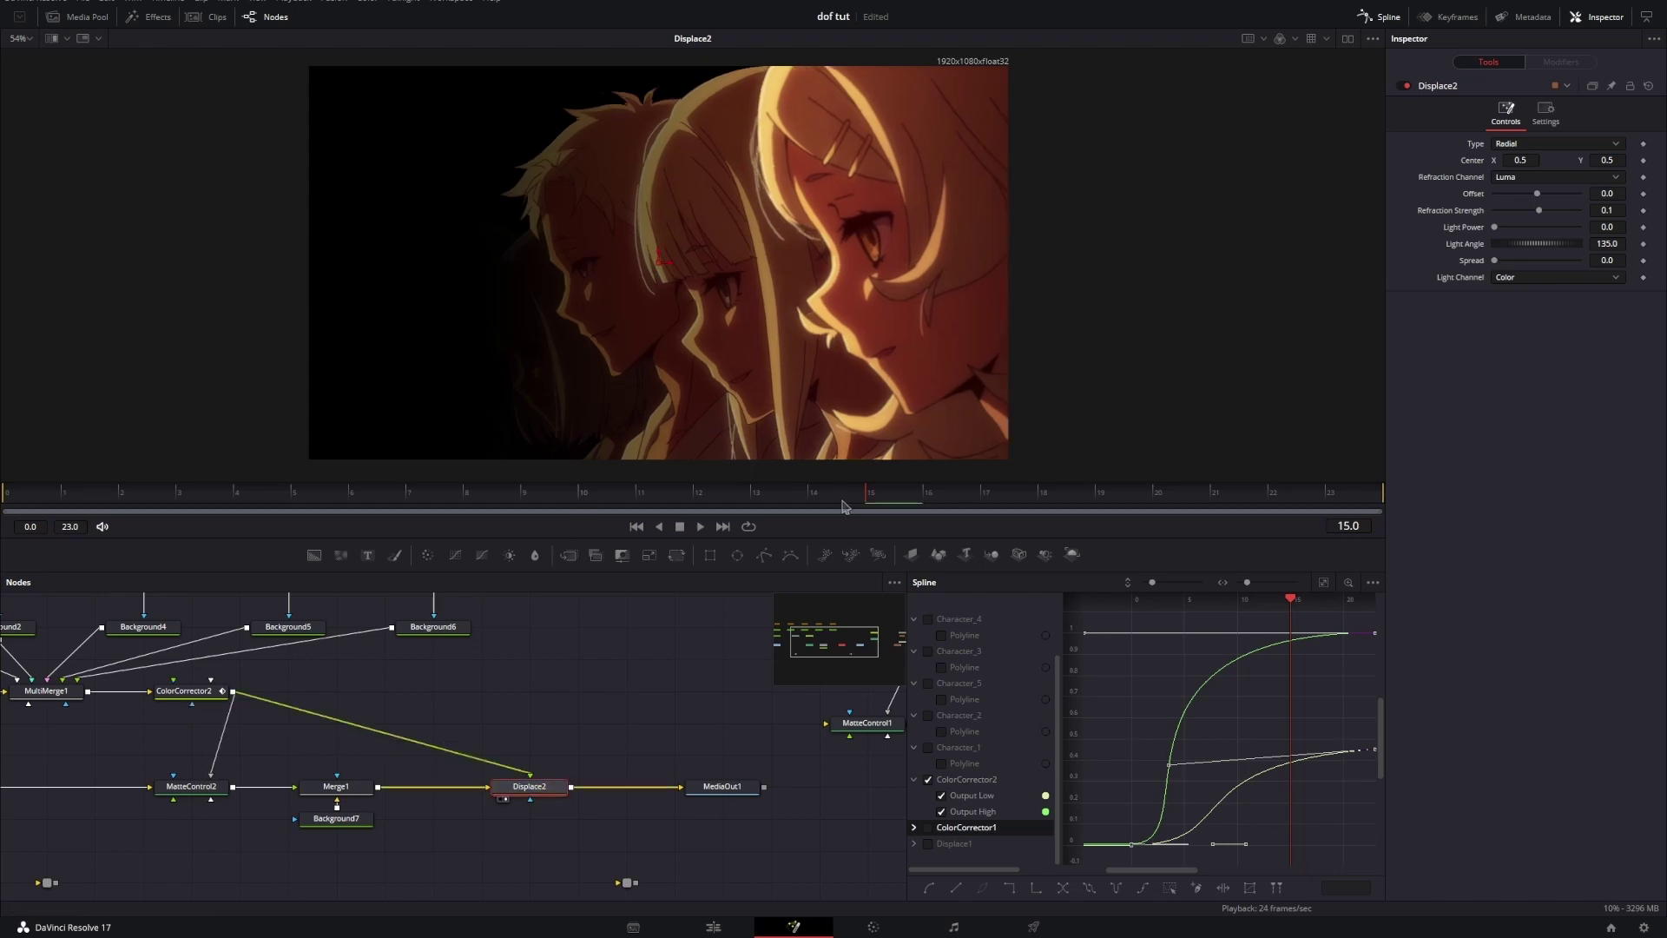
{"action": "left_click_drag", "start_coordinate": [843, 501], "coordinate": [7, 404]}
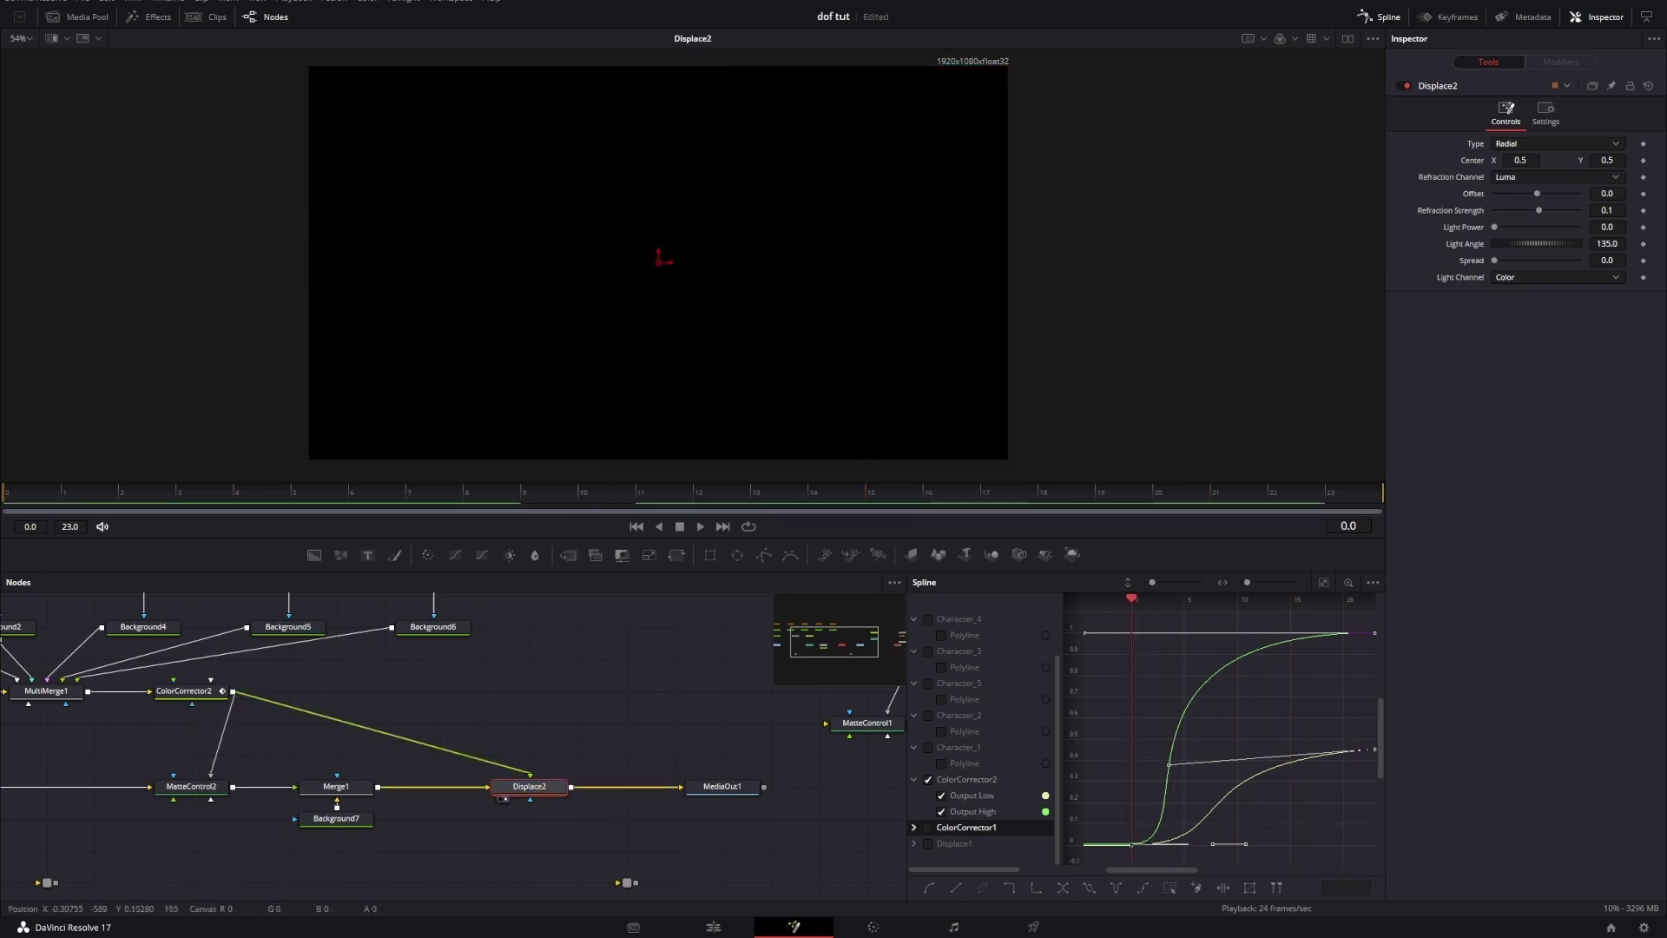
{"action": "key", "text": "space"}
{"action": "key", "text": "space"}
{"action": "left_click_drag", "start_coordinate": [606, 483], "coordinate": [52, 441]}
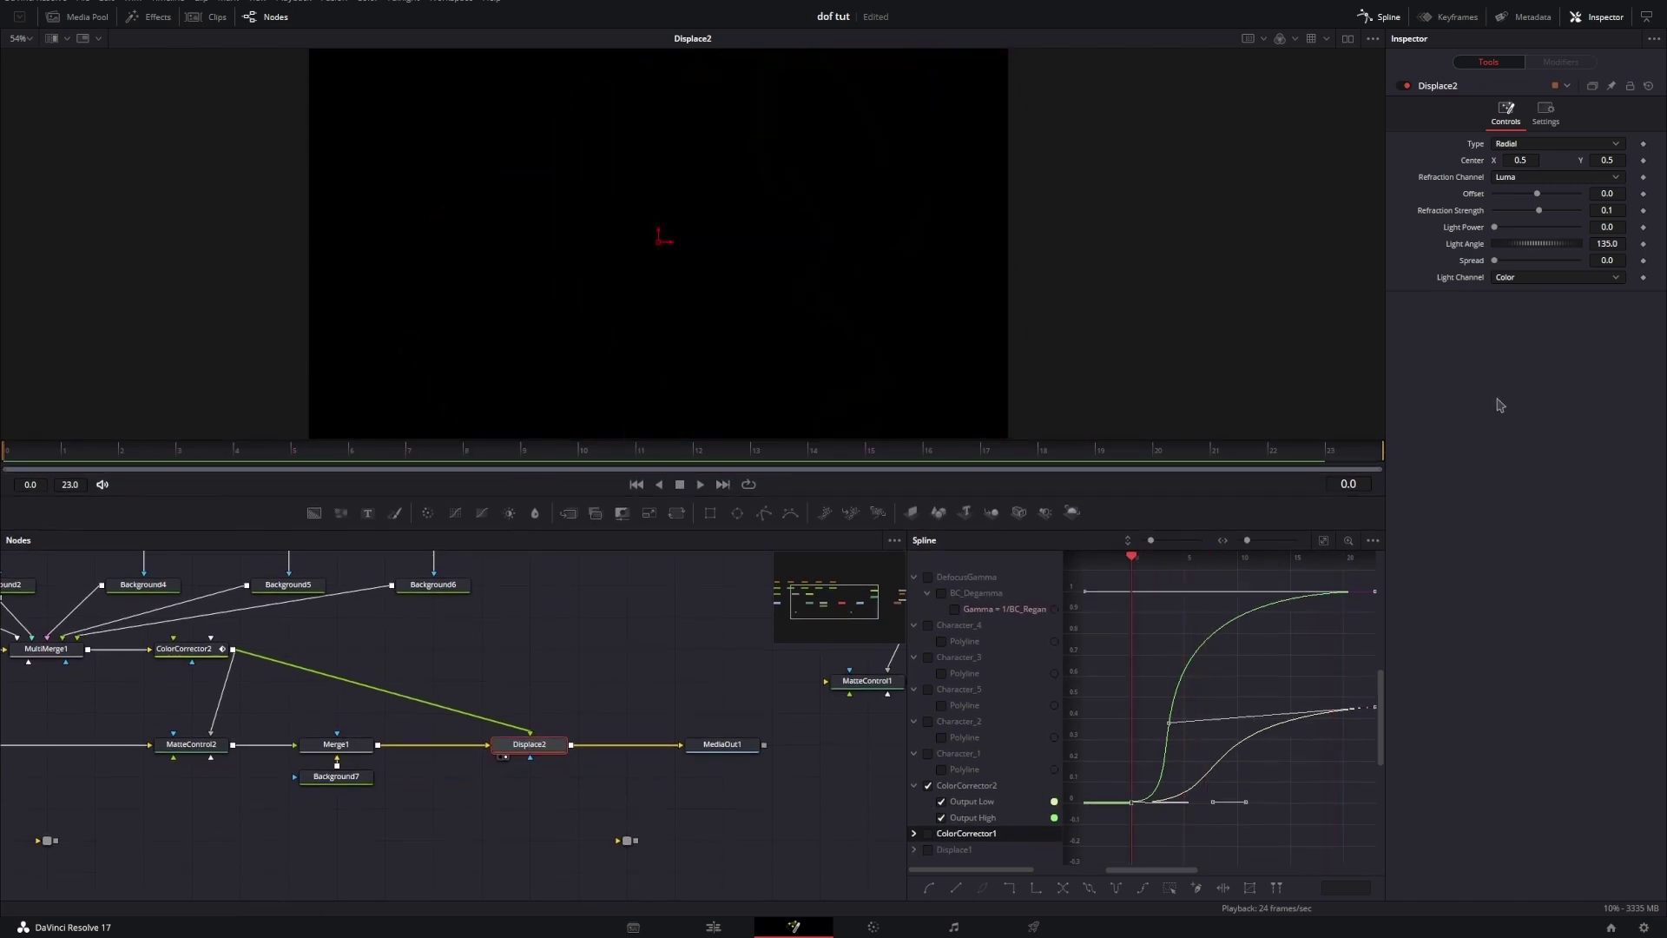
Step: Keyframe Displace2's Center at frame 0 with X 0.5 and at frame 23 with X about -0.163
{"action": "left_click", "coordinate": [1643, 161]}
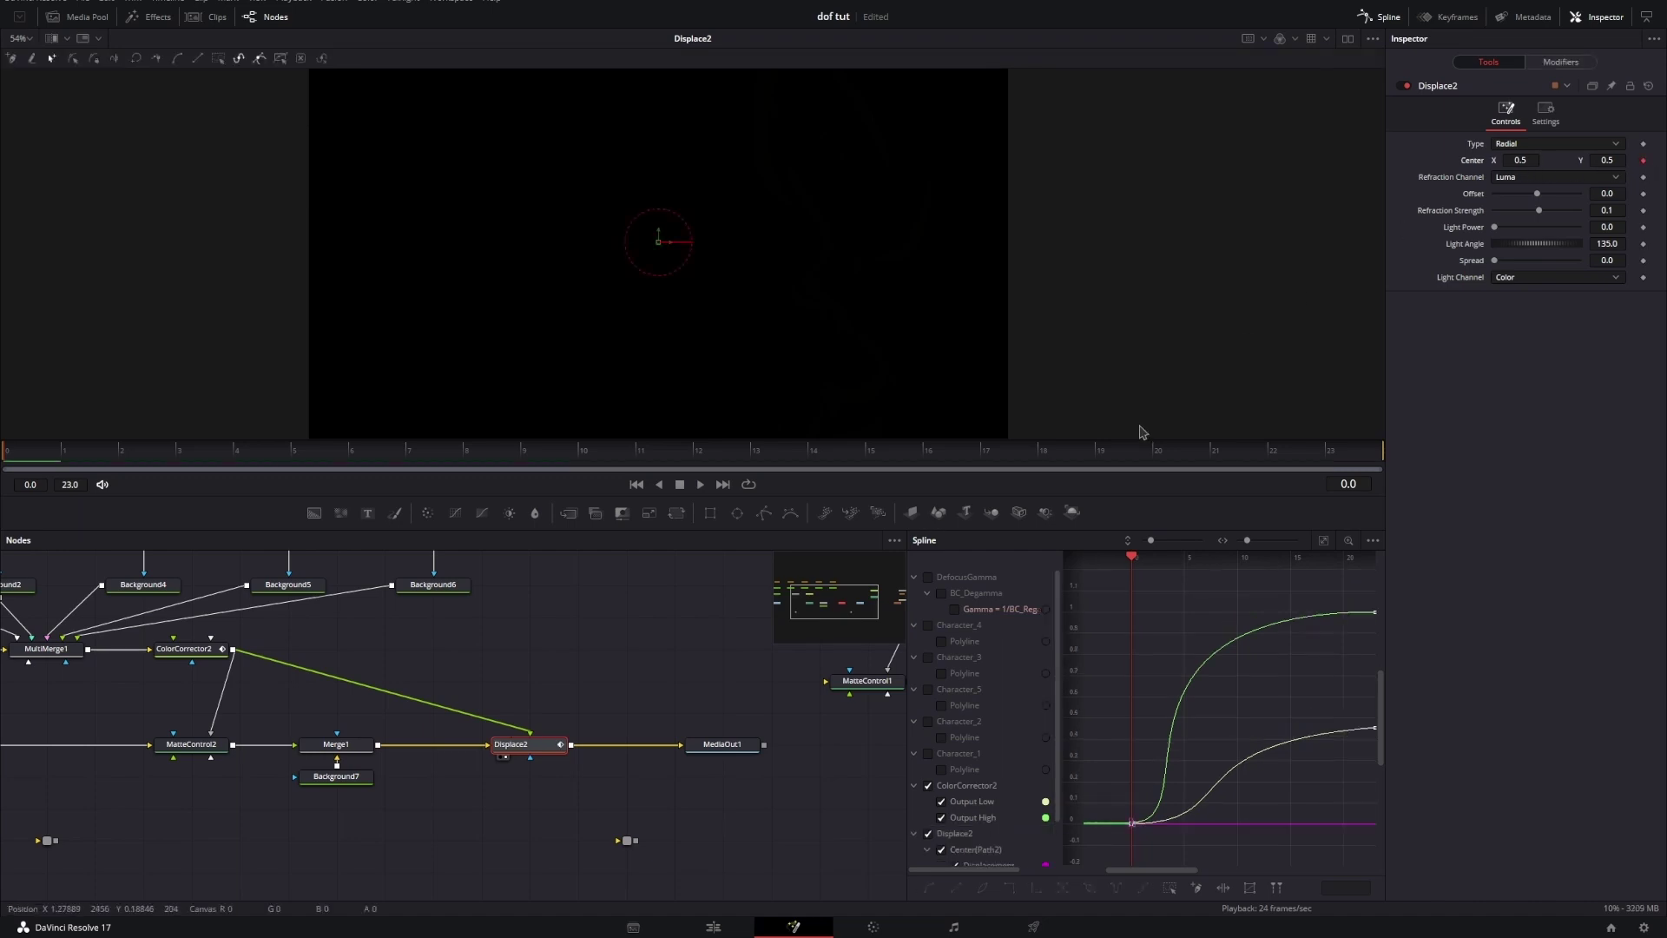
{"action": "left_click", "coordinate": [1340, 457]}
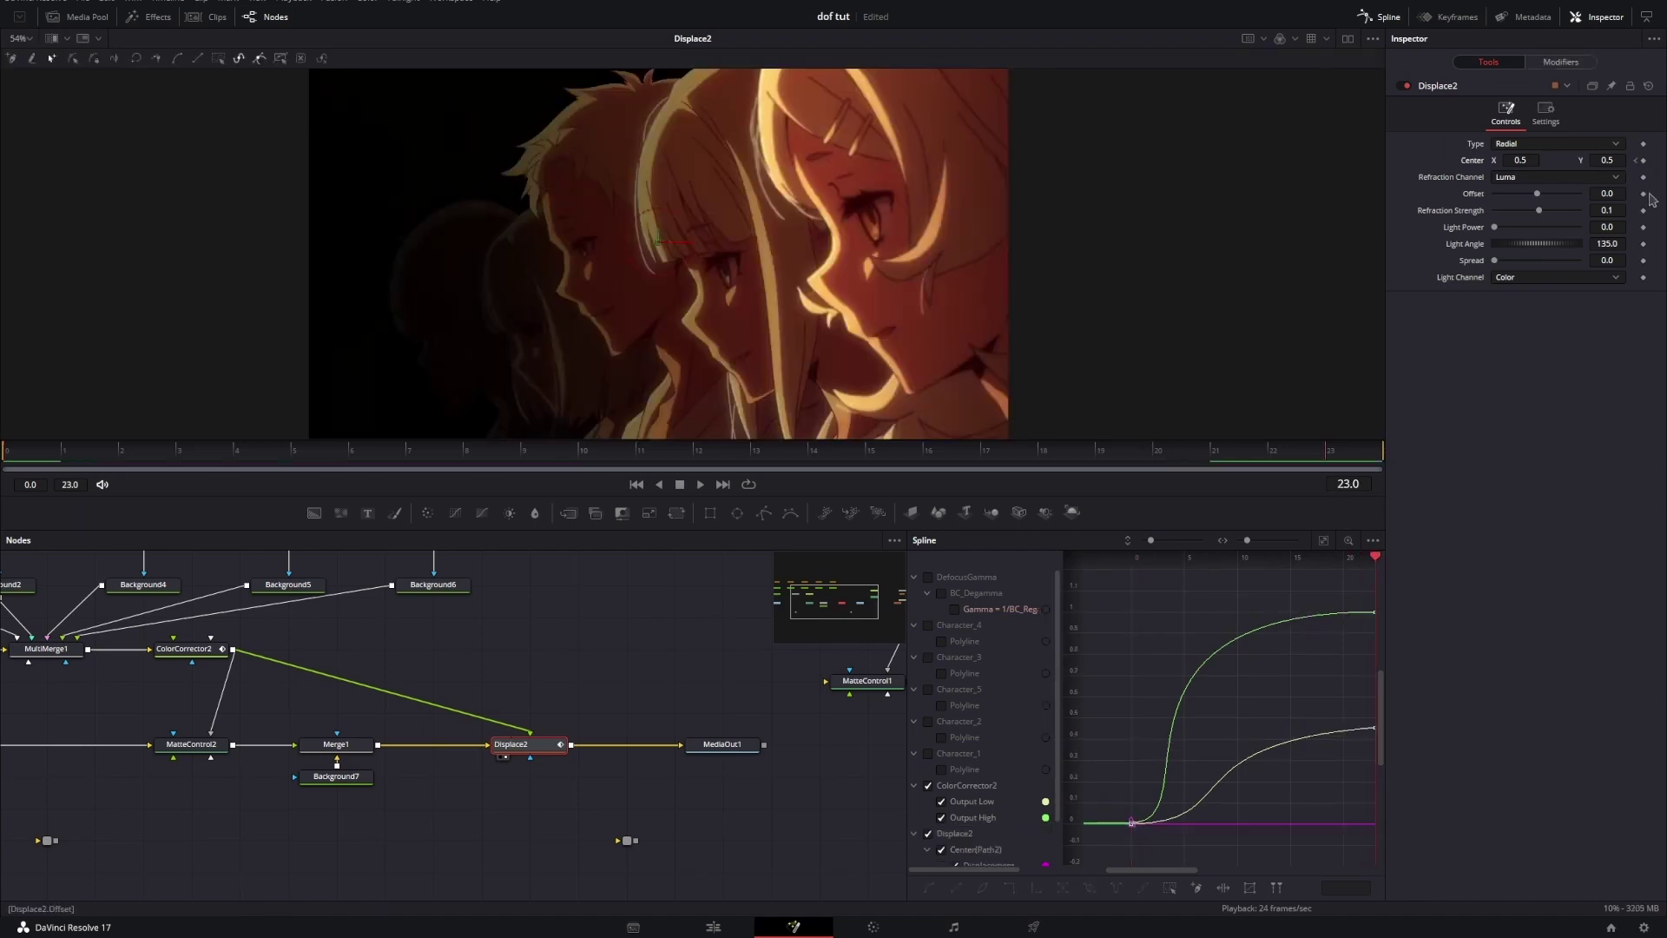
{"action": "left_click", "coordinate": [1642, 162]}
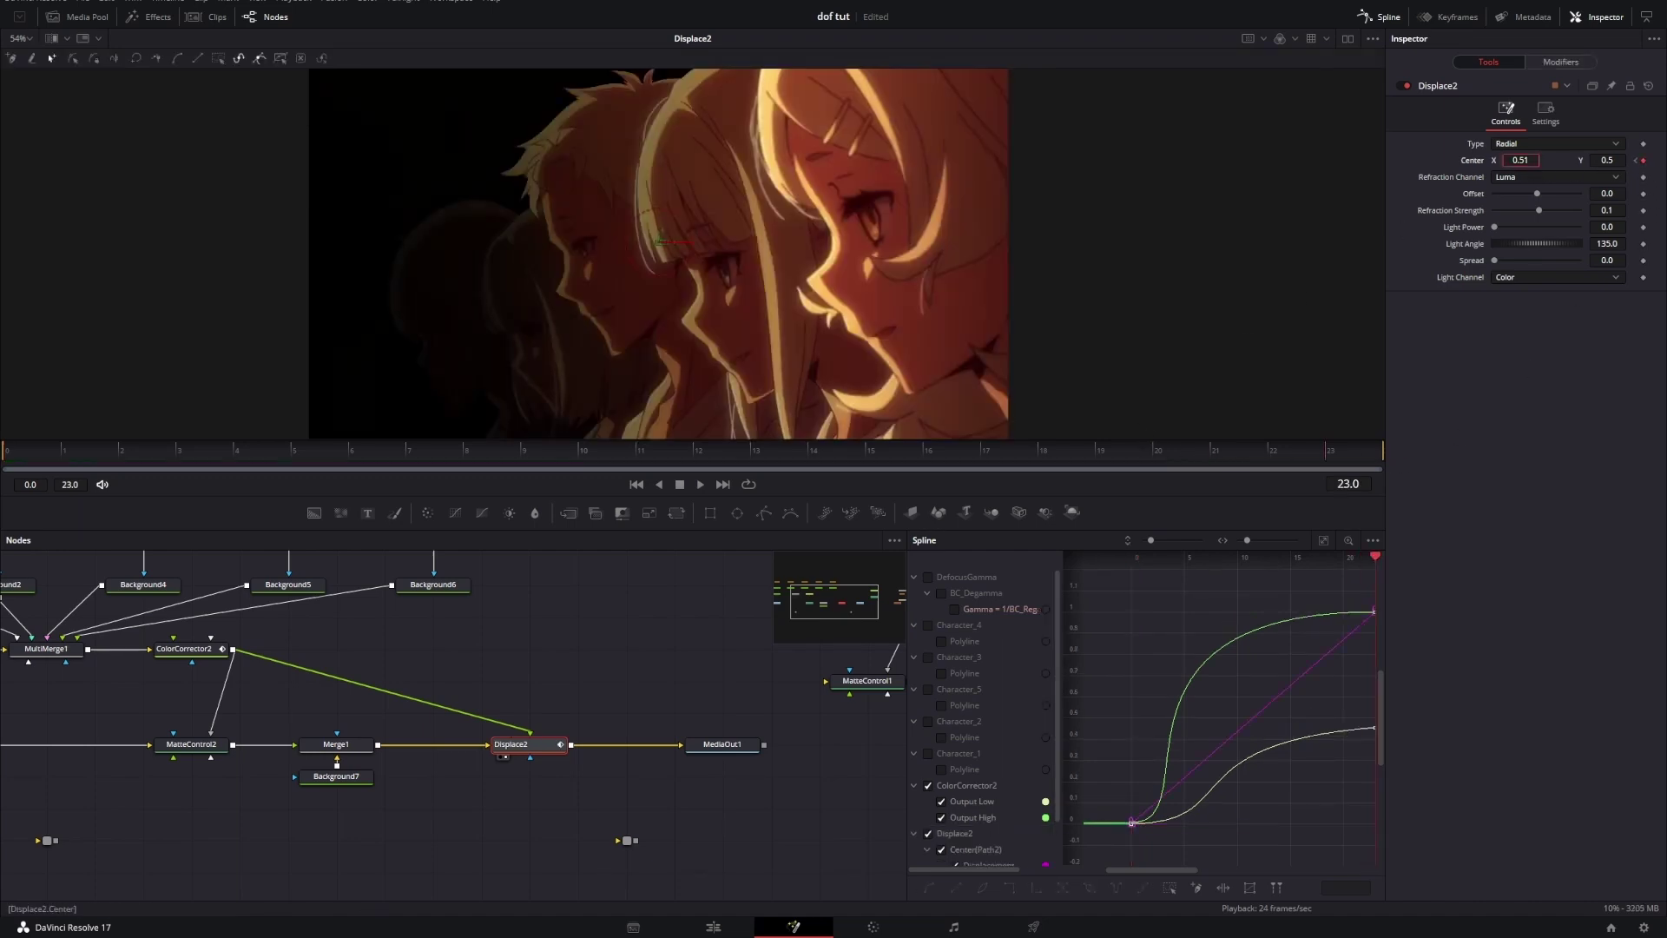
{"action": "left_click_drag", "start_coordinate": [660, 242], "coordinate": [179, 241]}
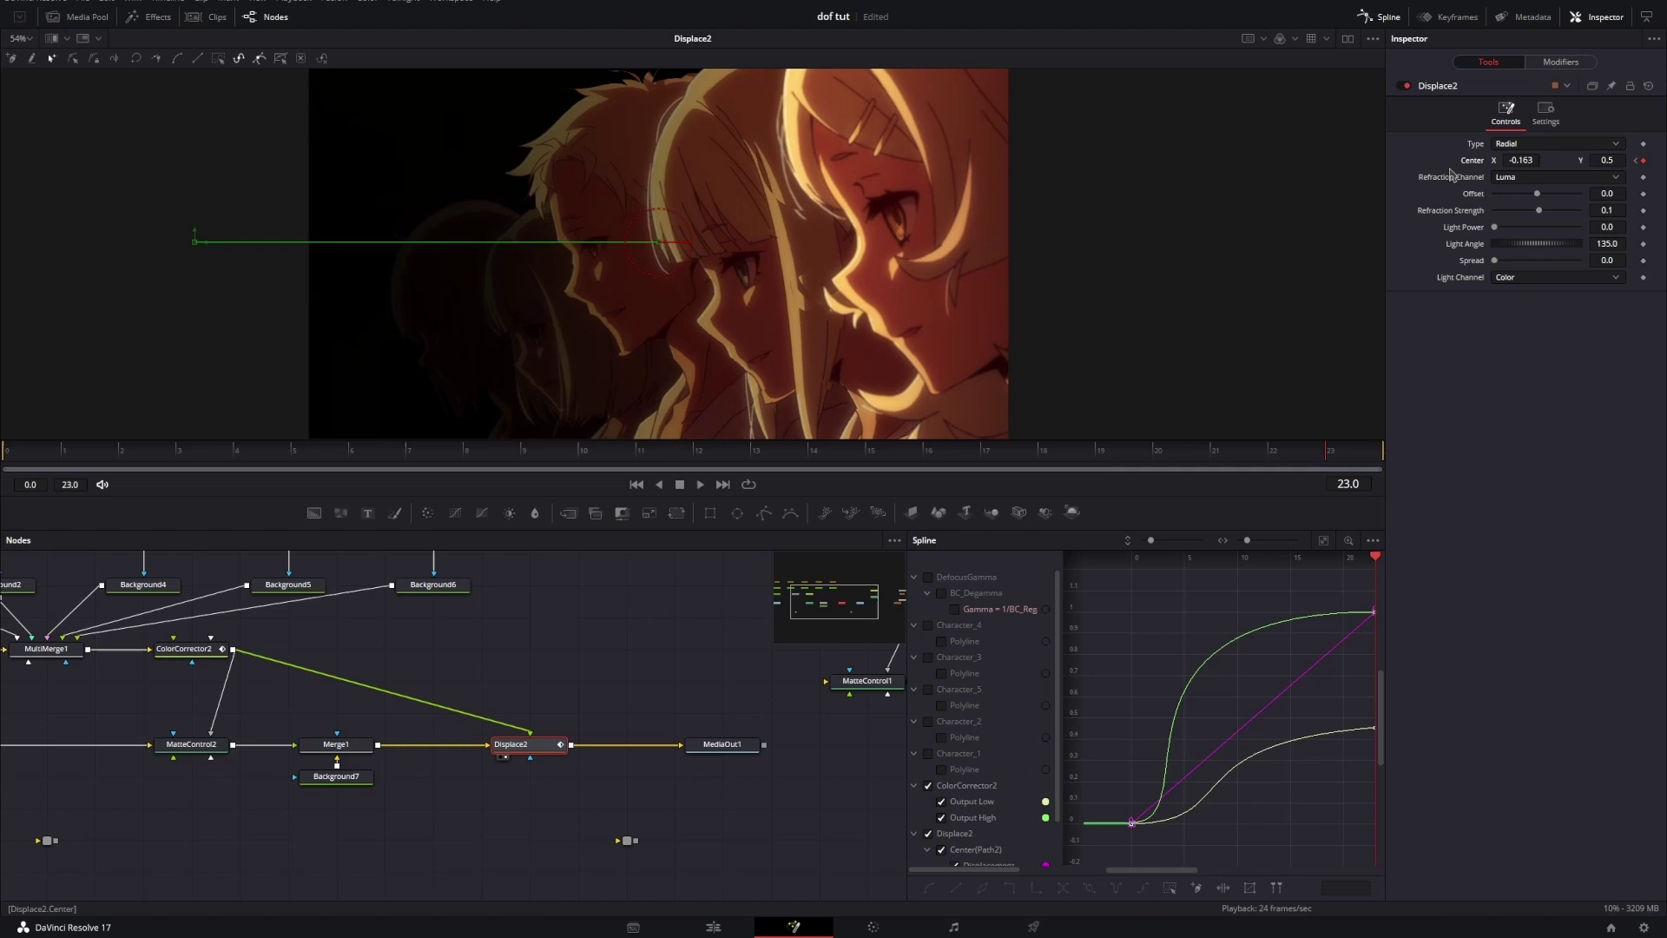
Step: Set Displace2's Spread to 3.0 and its Center X at frame 23 to -0.039
{"action": "scroll", "coordinate": [764, 287], "scroll_direction": "up", "scroll_amount": 8}
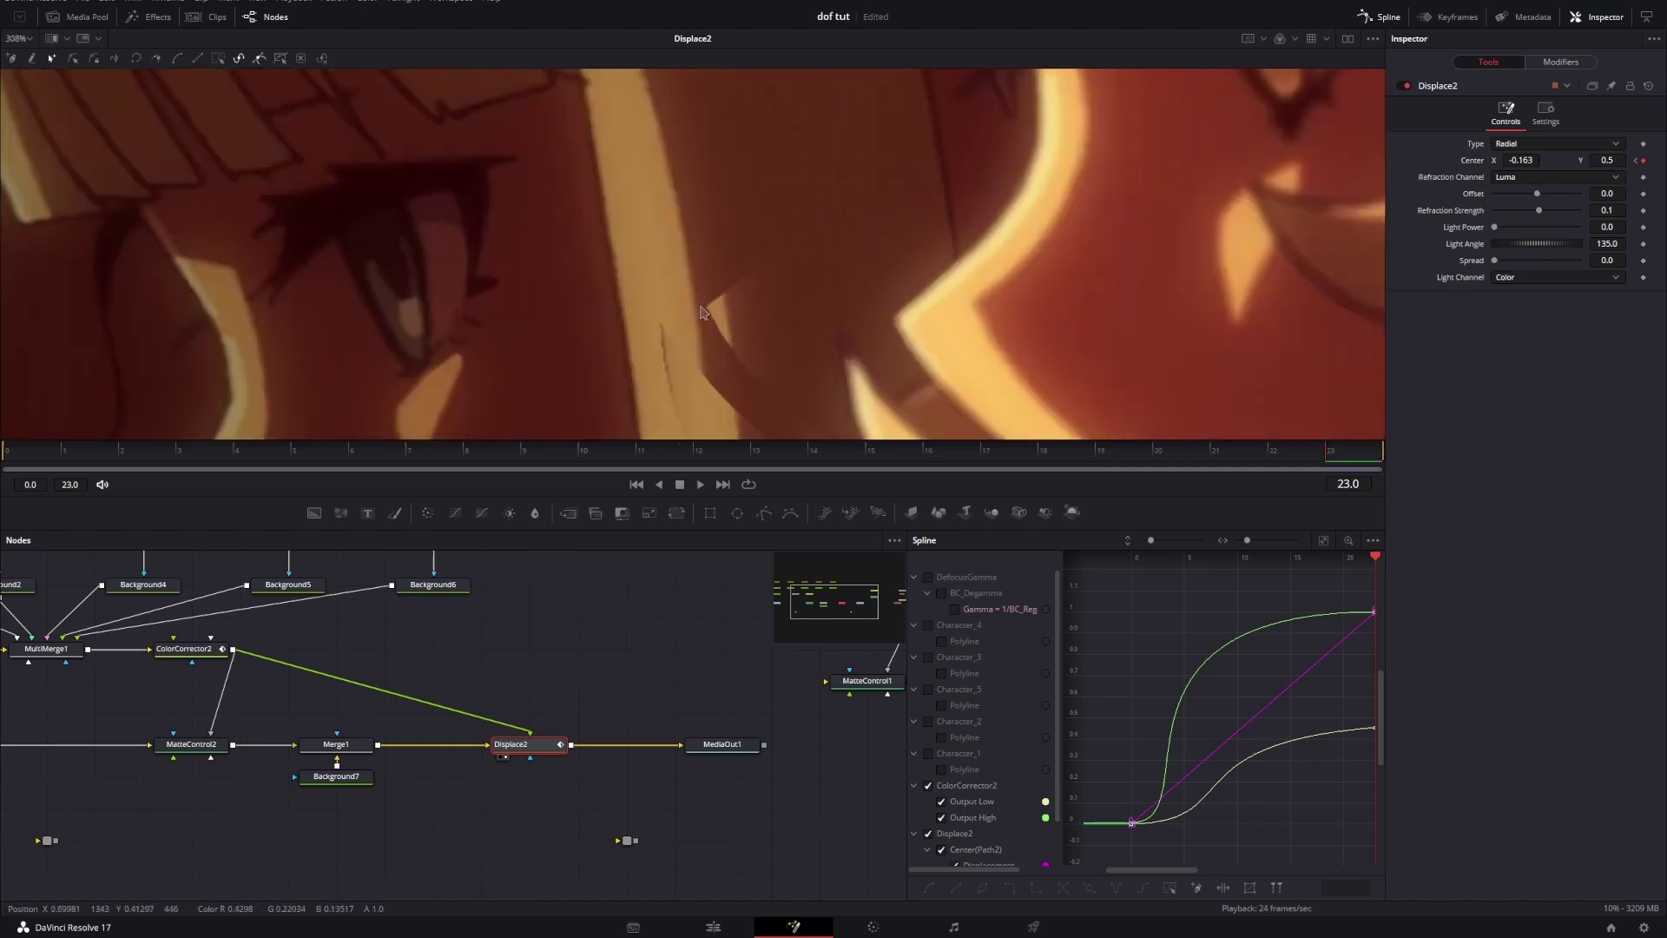
{"action": "left_click_drag", "start_coordinate": [1592, 265], "coordinate": [1663, 264]}
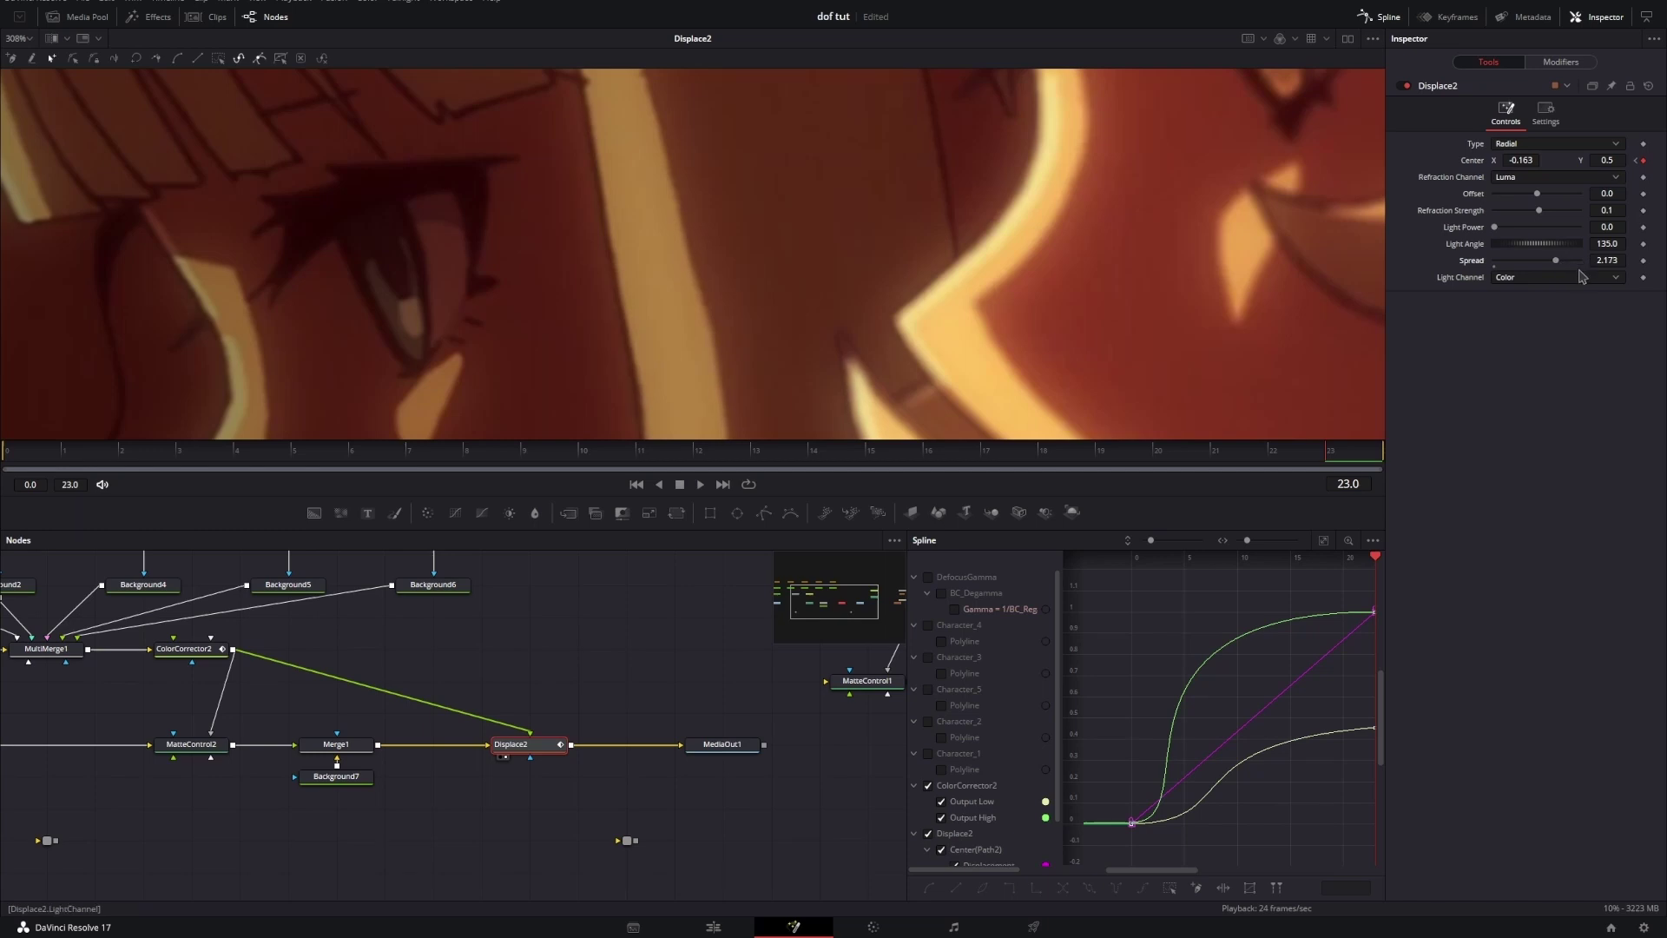
{"action": "left_click_drag", "start_coordinate": [1546, 264], "coordinate": [1631, 270]}
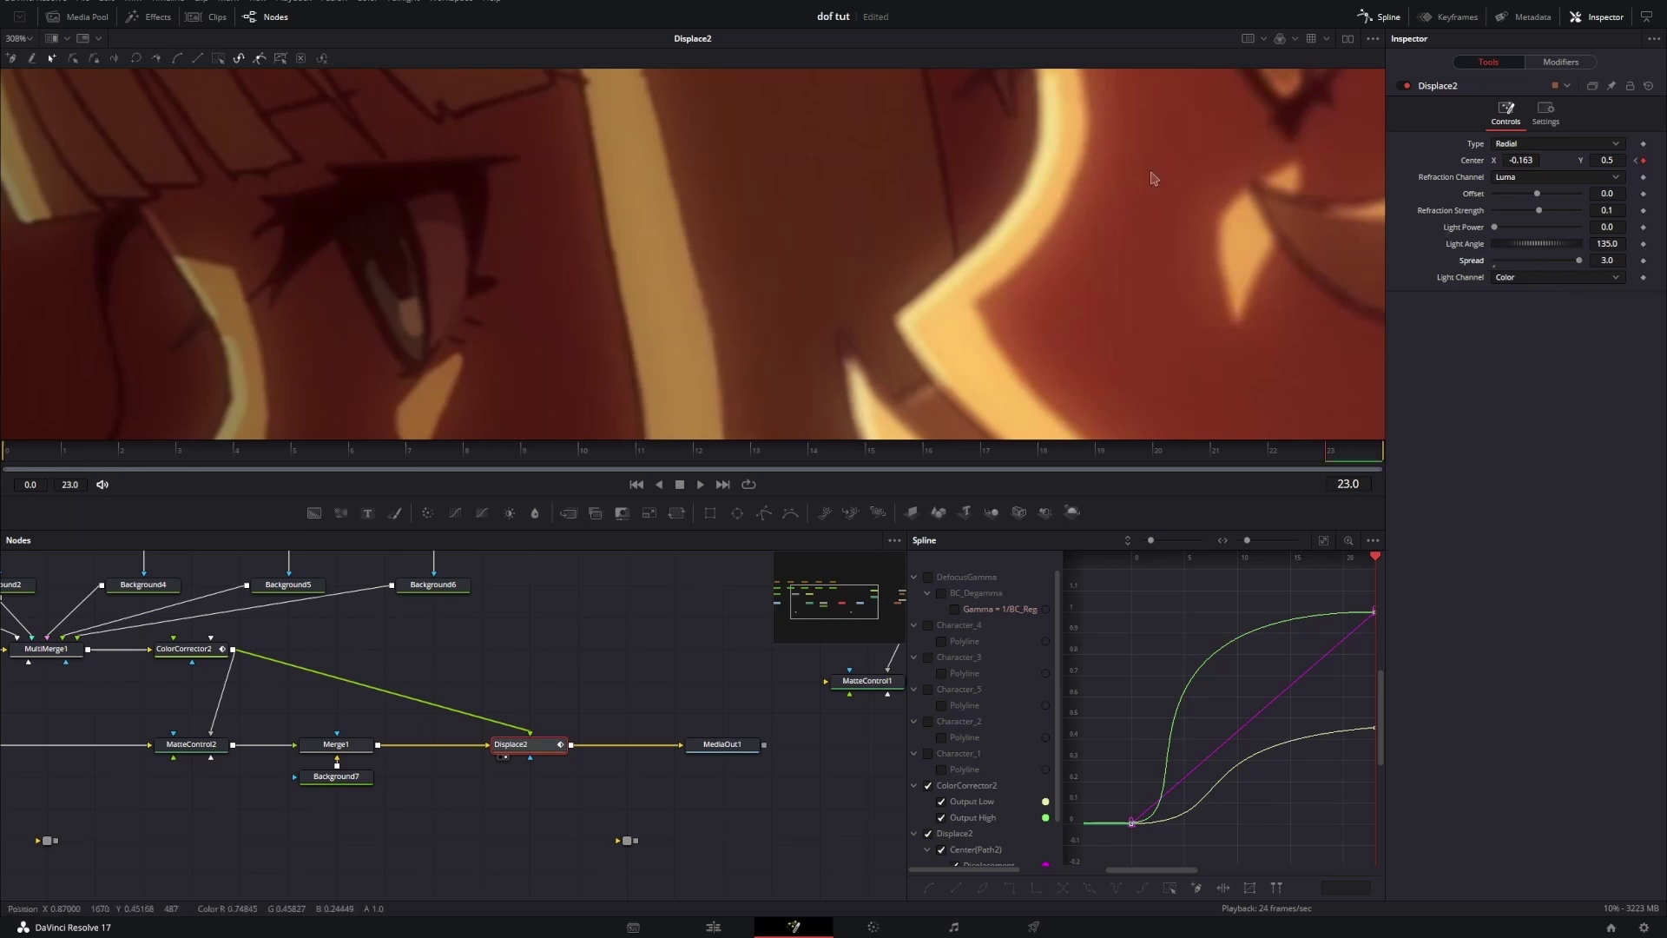
{"action": "scroll", "coordinate": [1154, 178], "scroll_direction": "down", "scroll_amount": 6}
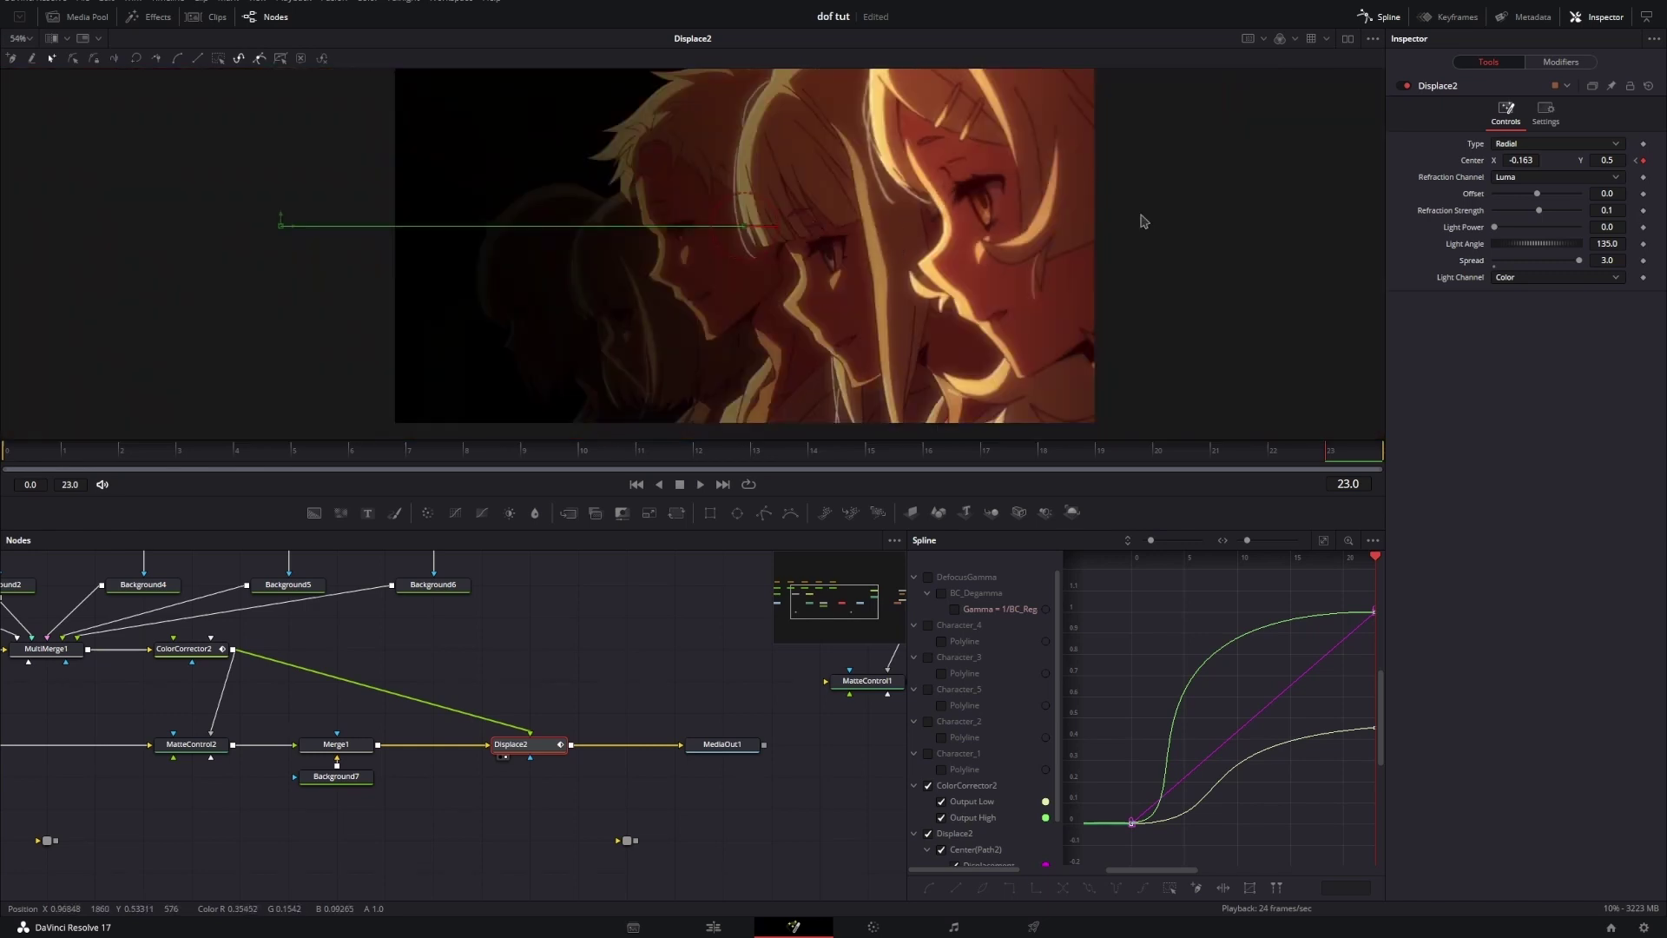
{"action": "left_click_drag", "start_coordinate": [1528, 159], "coordinate": [1549, 160]}
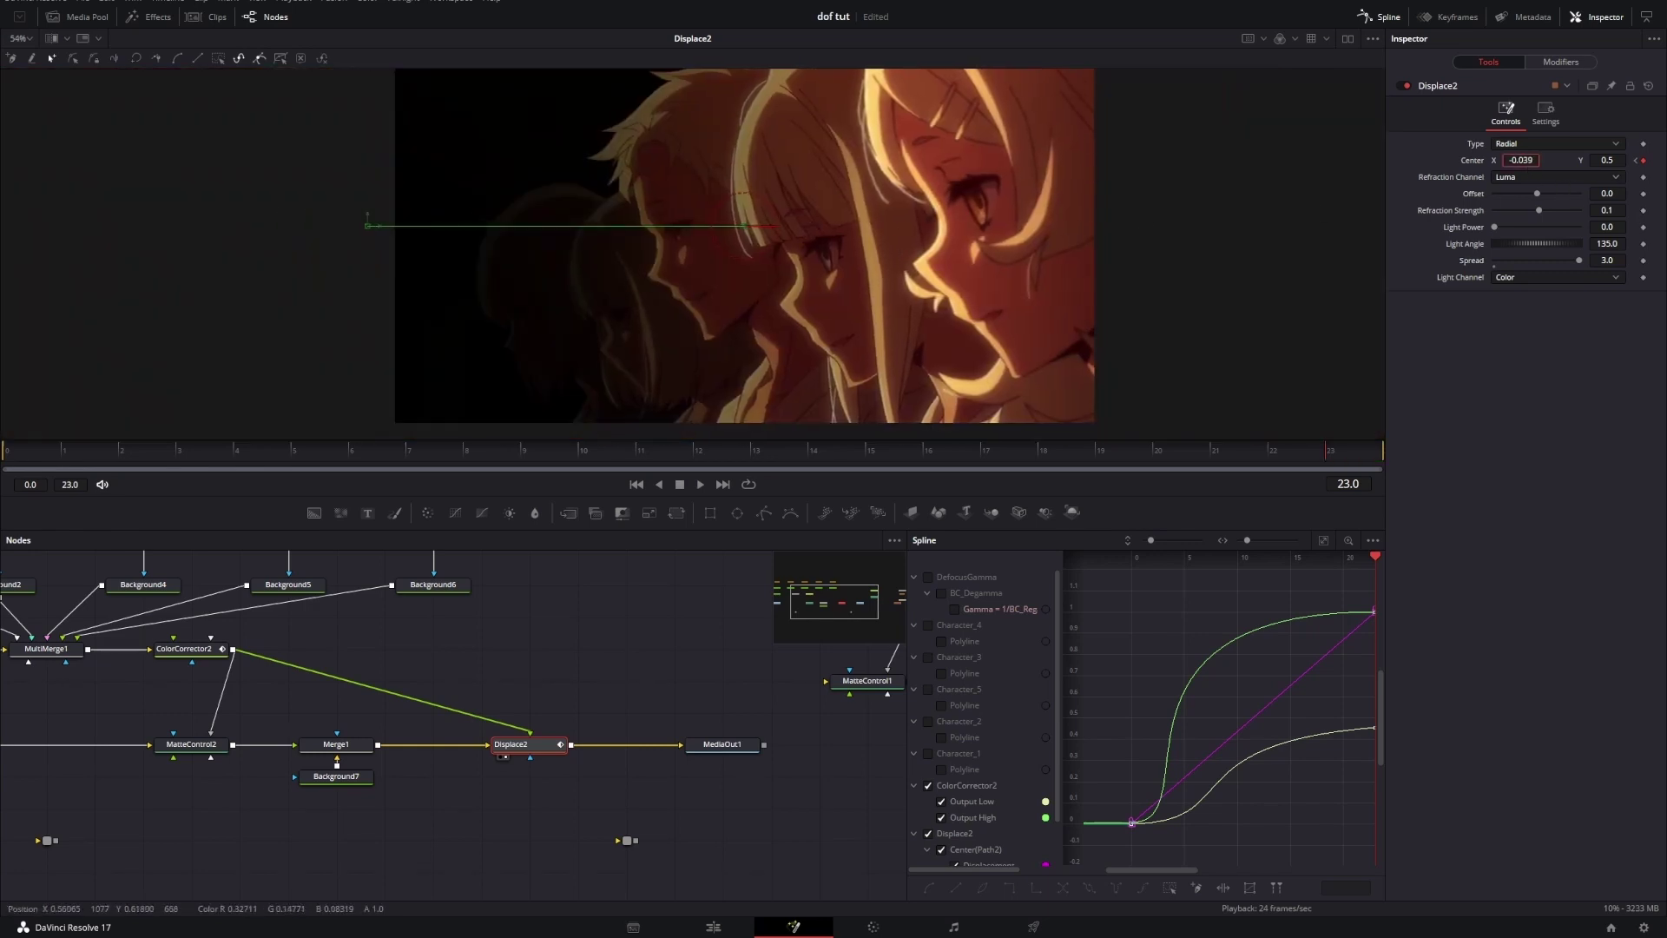
Step: Hide the ColorCorrector2 curves, collapse its entry and Displace2's in the spline editor, and fit Displace2's curve to the graph
{"action": "left_click", "coordinate": [928, 785]}
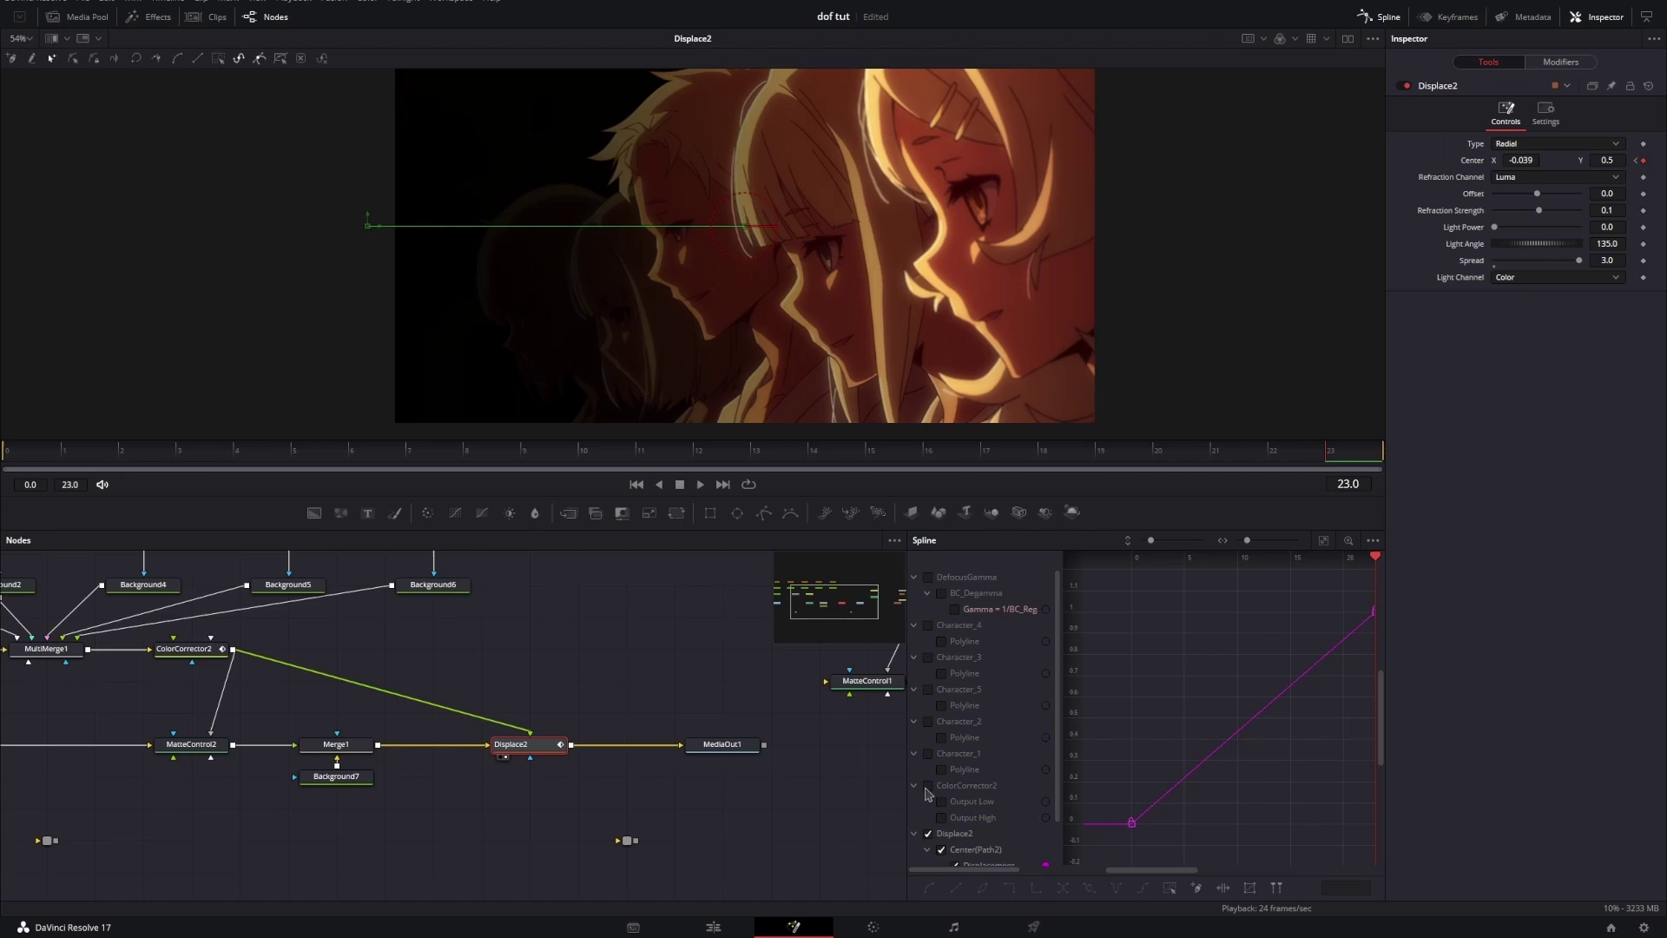
{"action": "left_click", "coordinate": [914, 785]}
{"action": "left_click", "coordinate": [914, 801]}
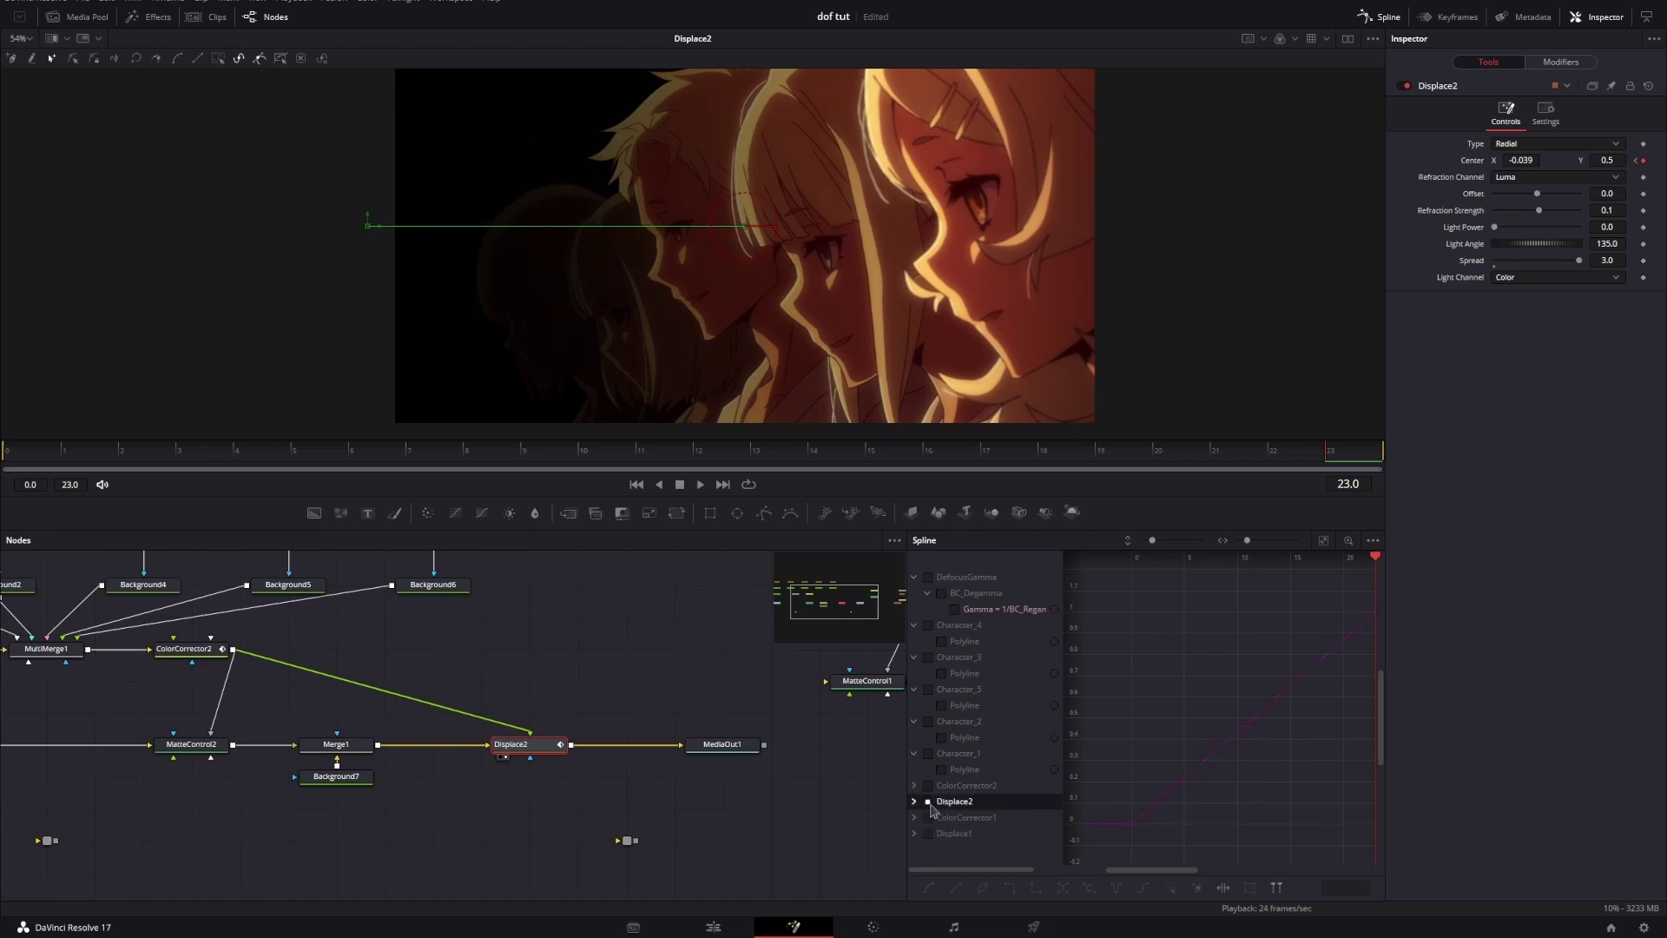
{"action": "left_click", "coordinate": [1335, 547]}
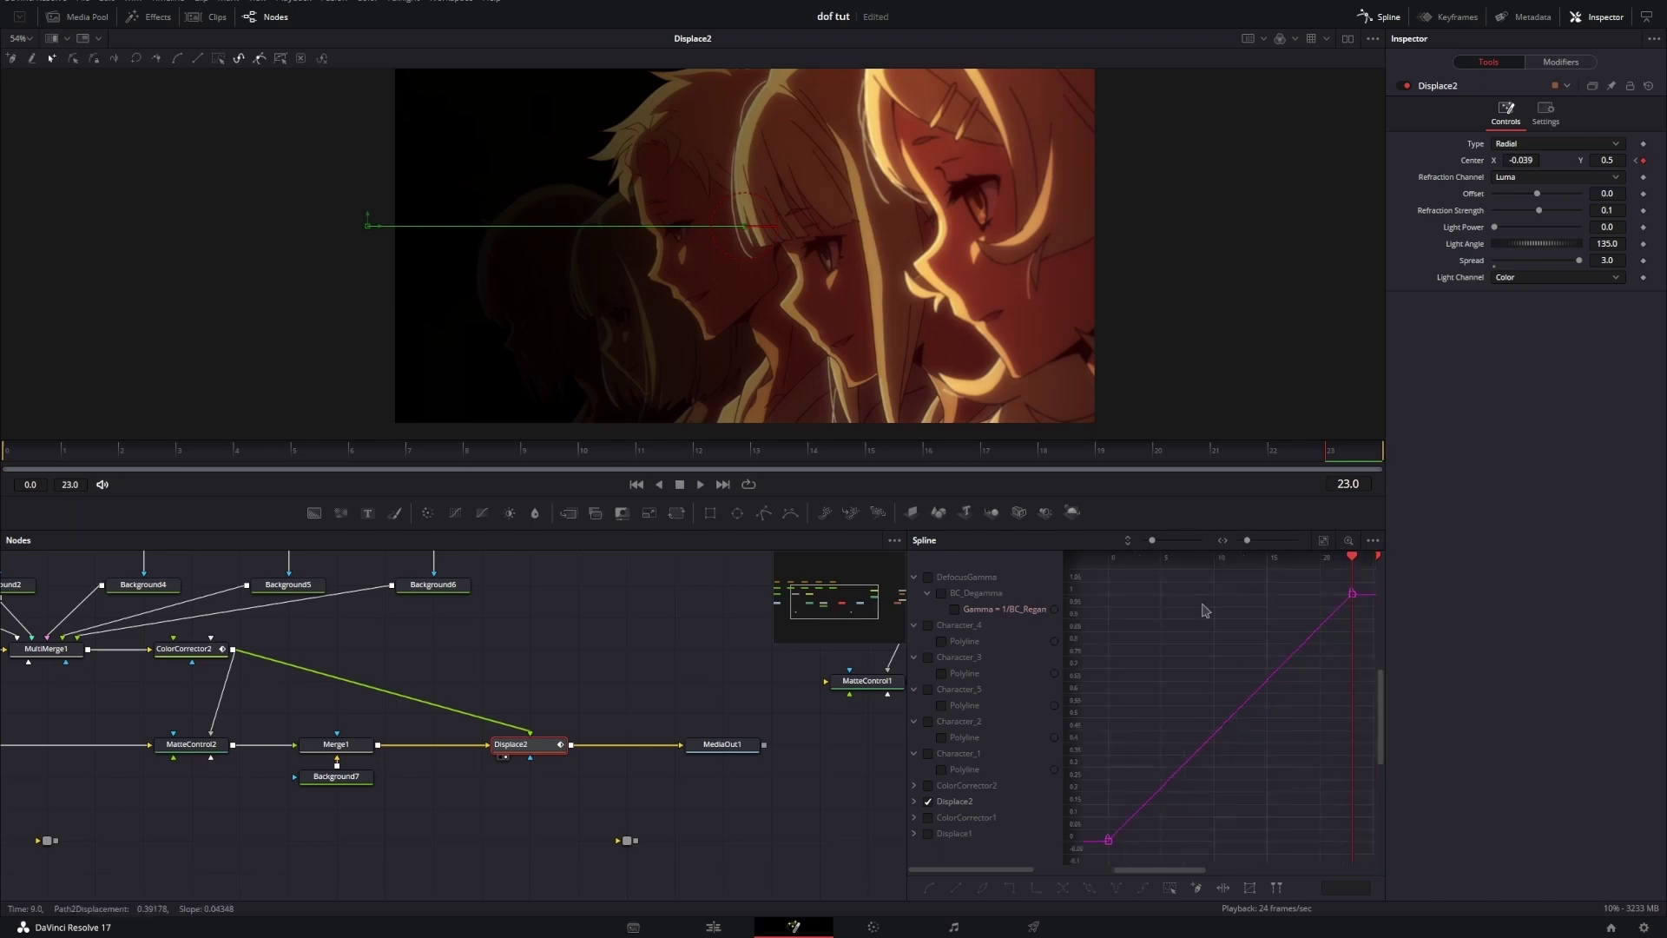
Step: Play the composite with the animated displacement in an enlarged viewer
{"action": "key", "text": "space"}
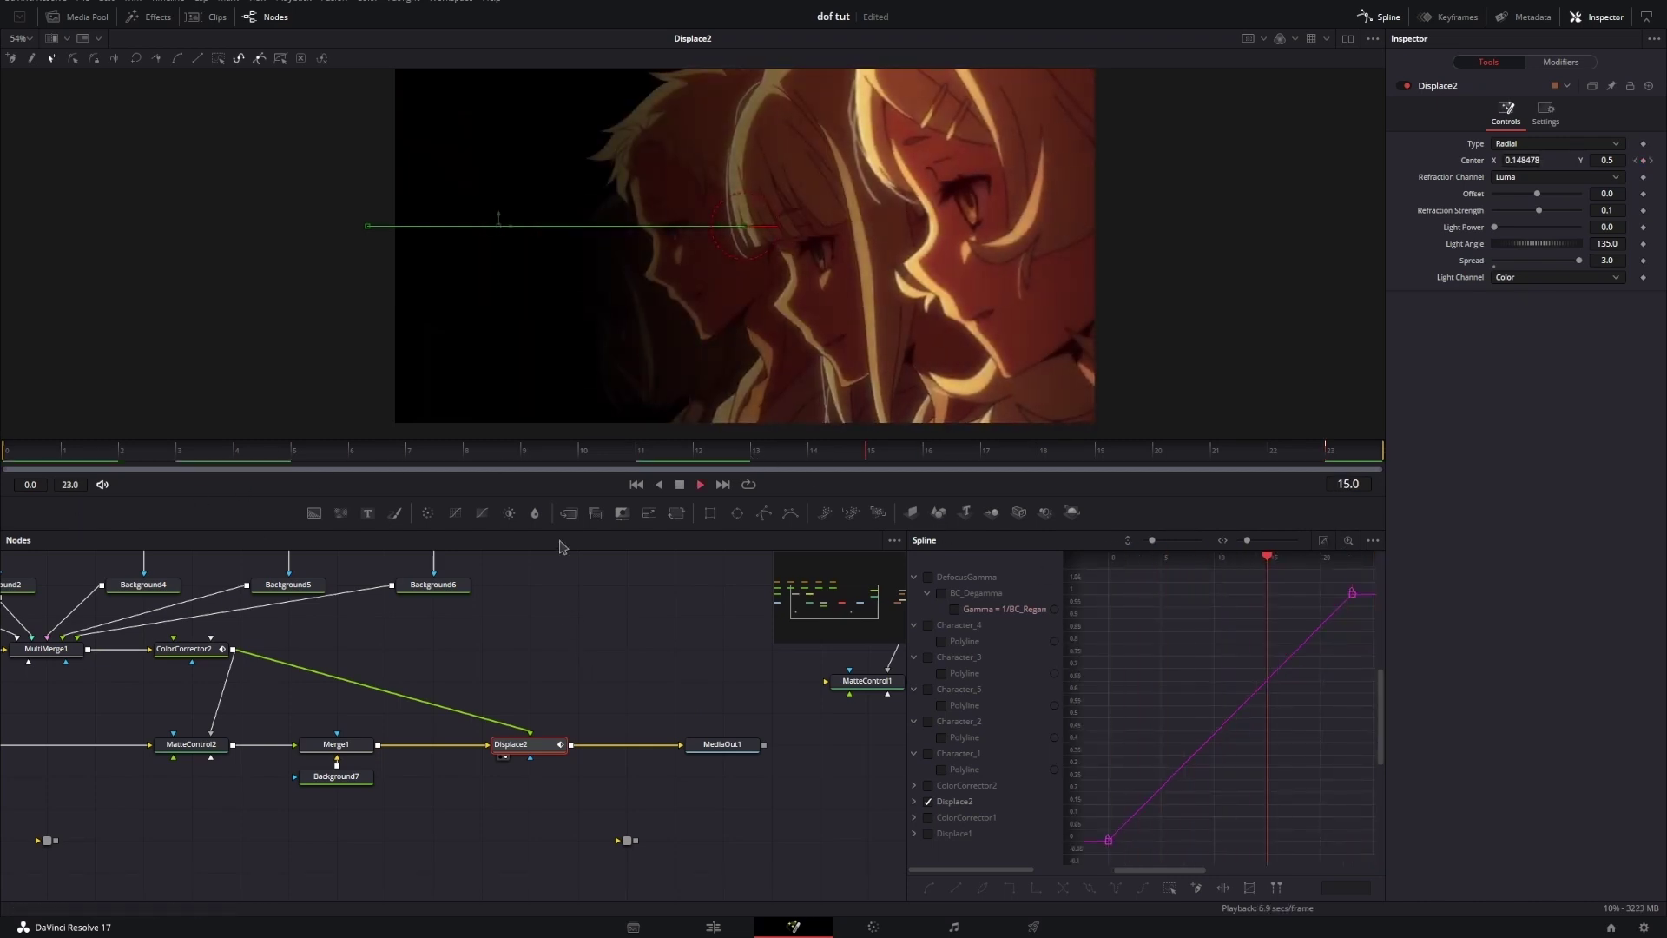
{"action": "left_click", "coordinate": [597, 672]}
{"action": "key", "text": "space"}
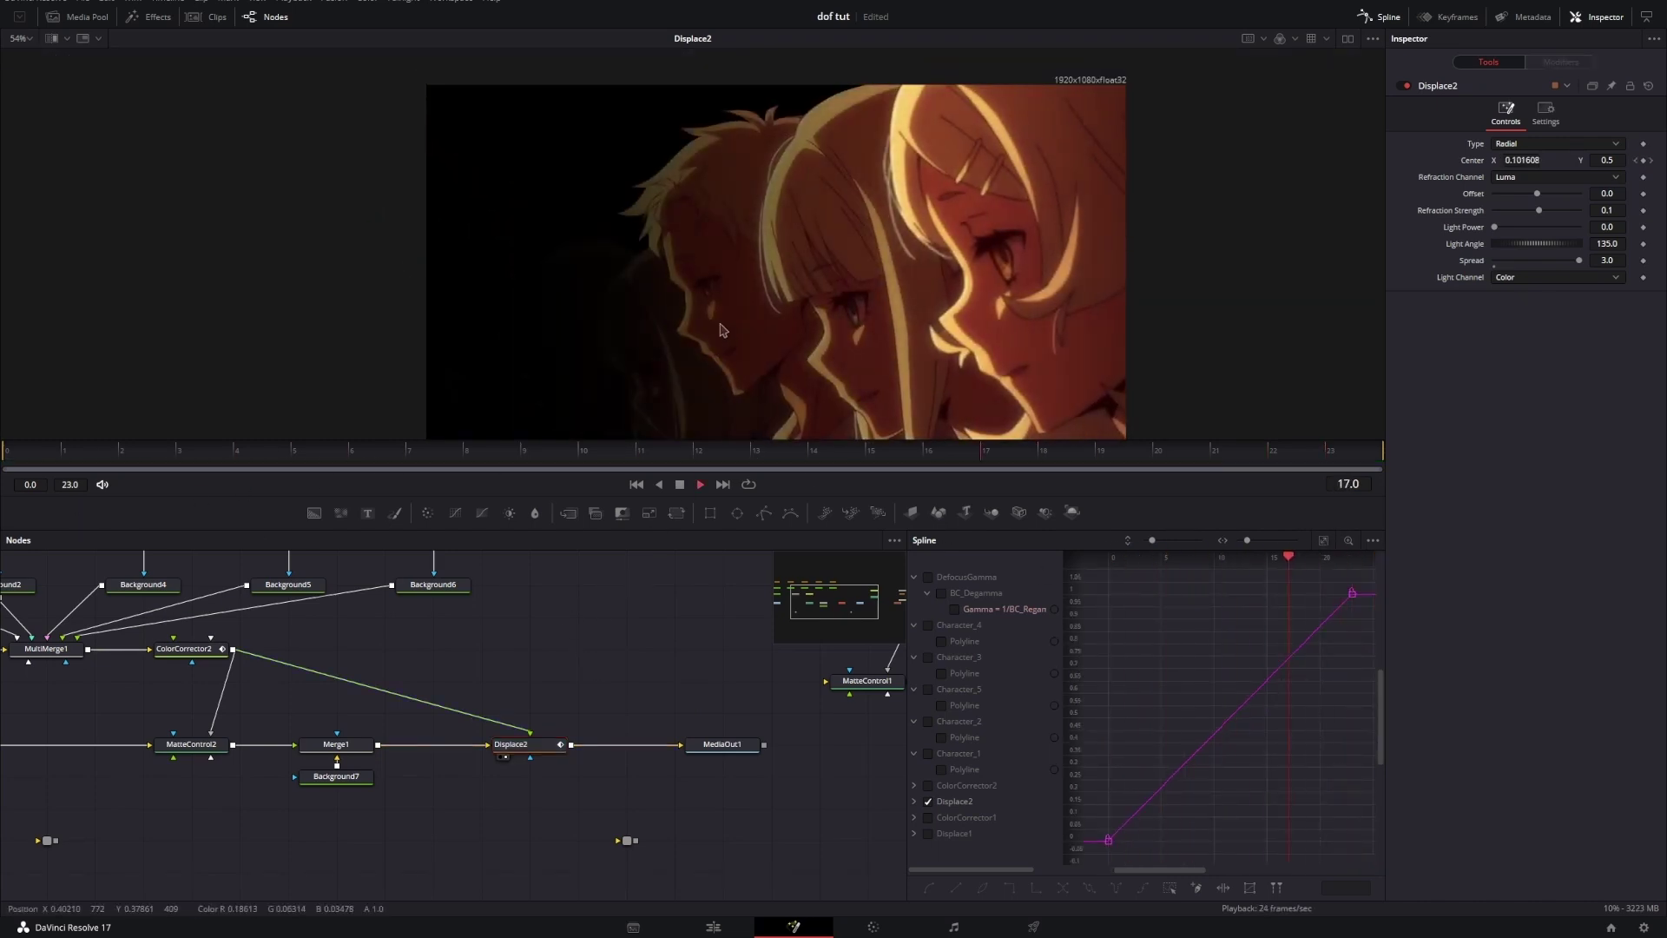
{"action": "left_click_drag", "start_coordinate": [606, 536], "coordinate": [606, 596]}
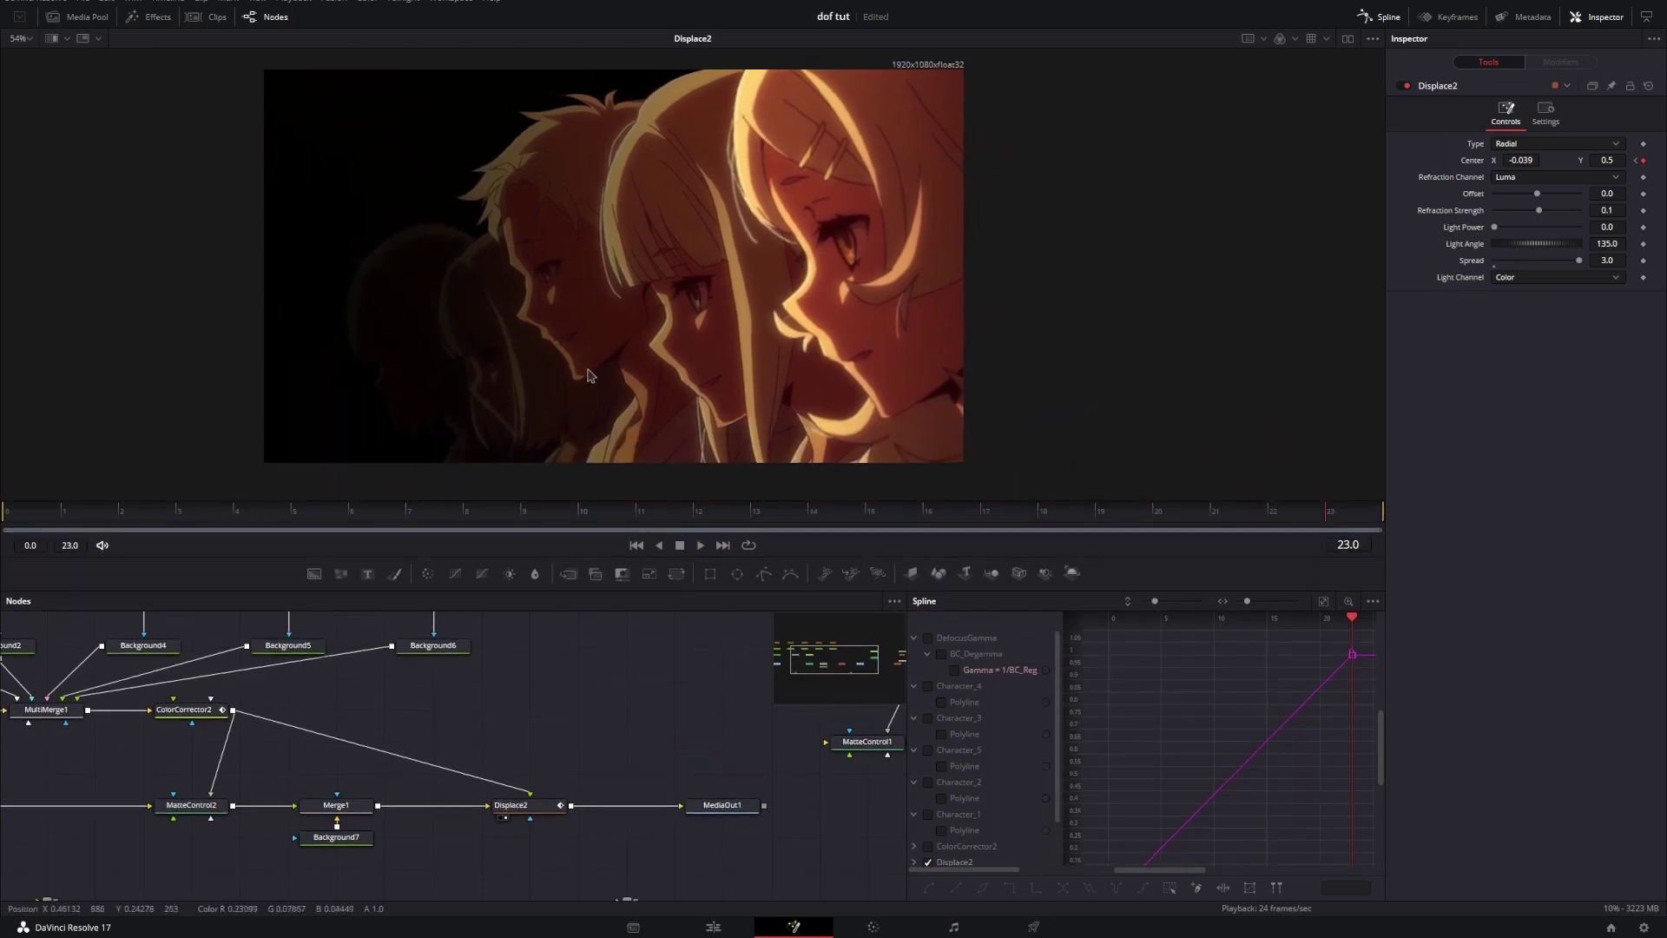
{"action": "key", "text": "space"}
{"action": "key", "text": "space"}
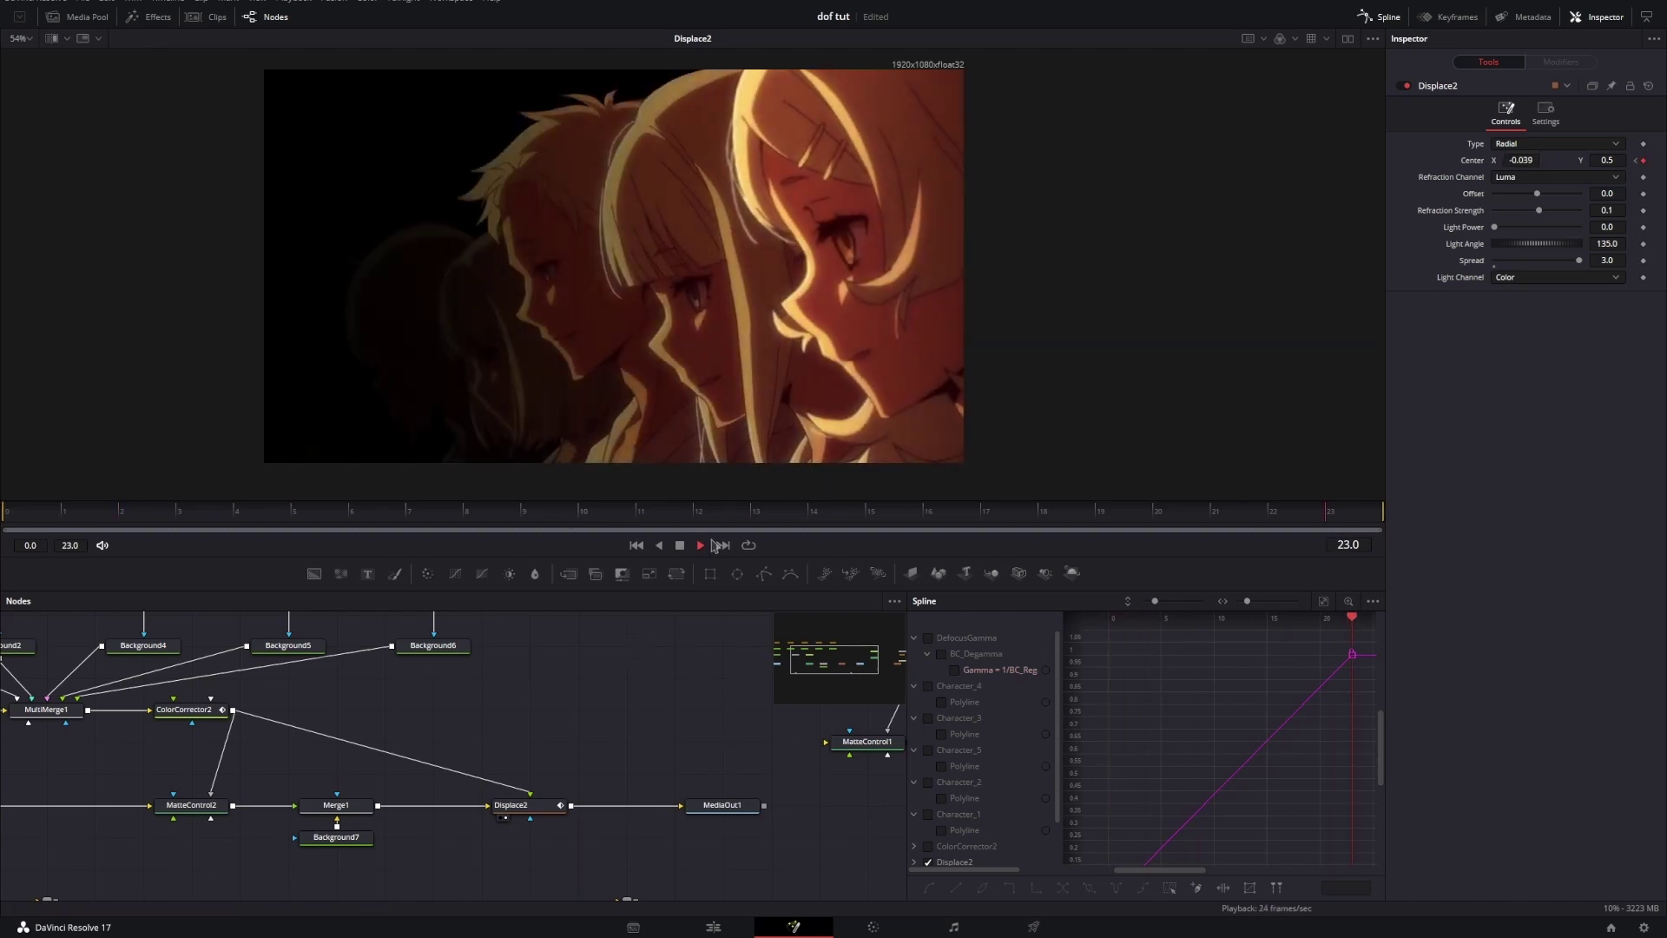
Step: Smooth Displace2's Center path curve into a steep start with a long ease-out by adjusting both keyframes' handles
{"action": "left_click", "coordinate": [1325, 602]}
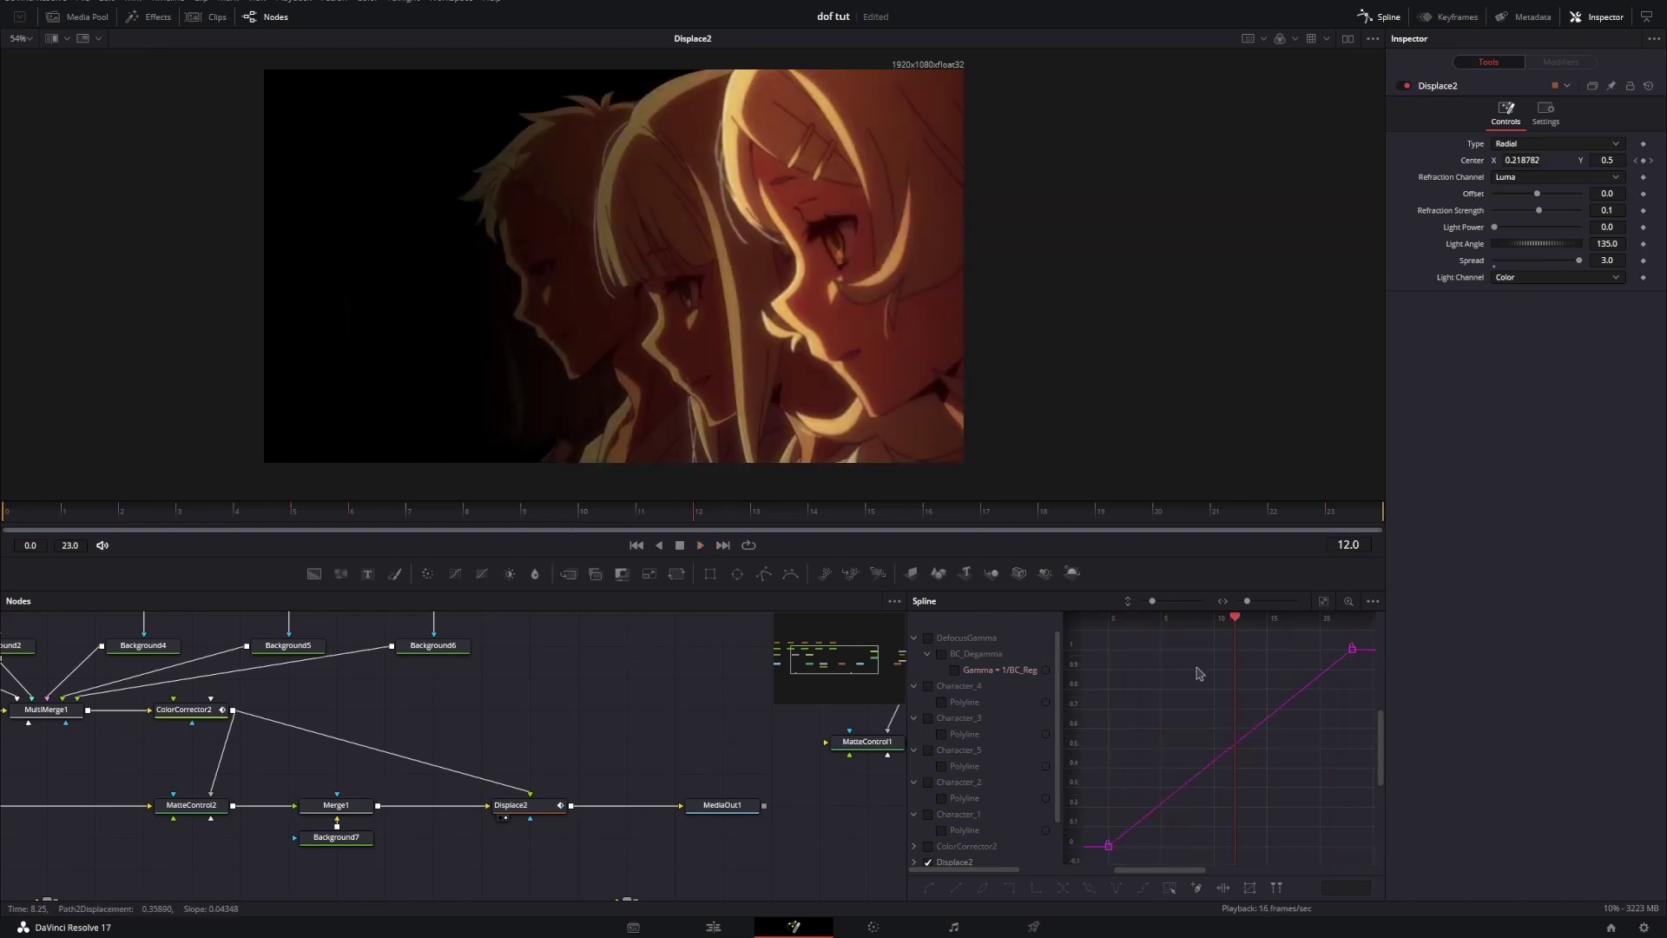
{"action": "key", "text": "ctrl+a"}
{"action": "key", "text": "f"}
{"action": "left_click_drag", "start_coordinate": [1152, 785], "coordinate": [1111, 740]}
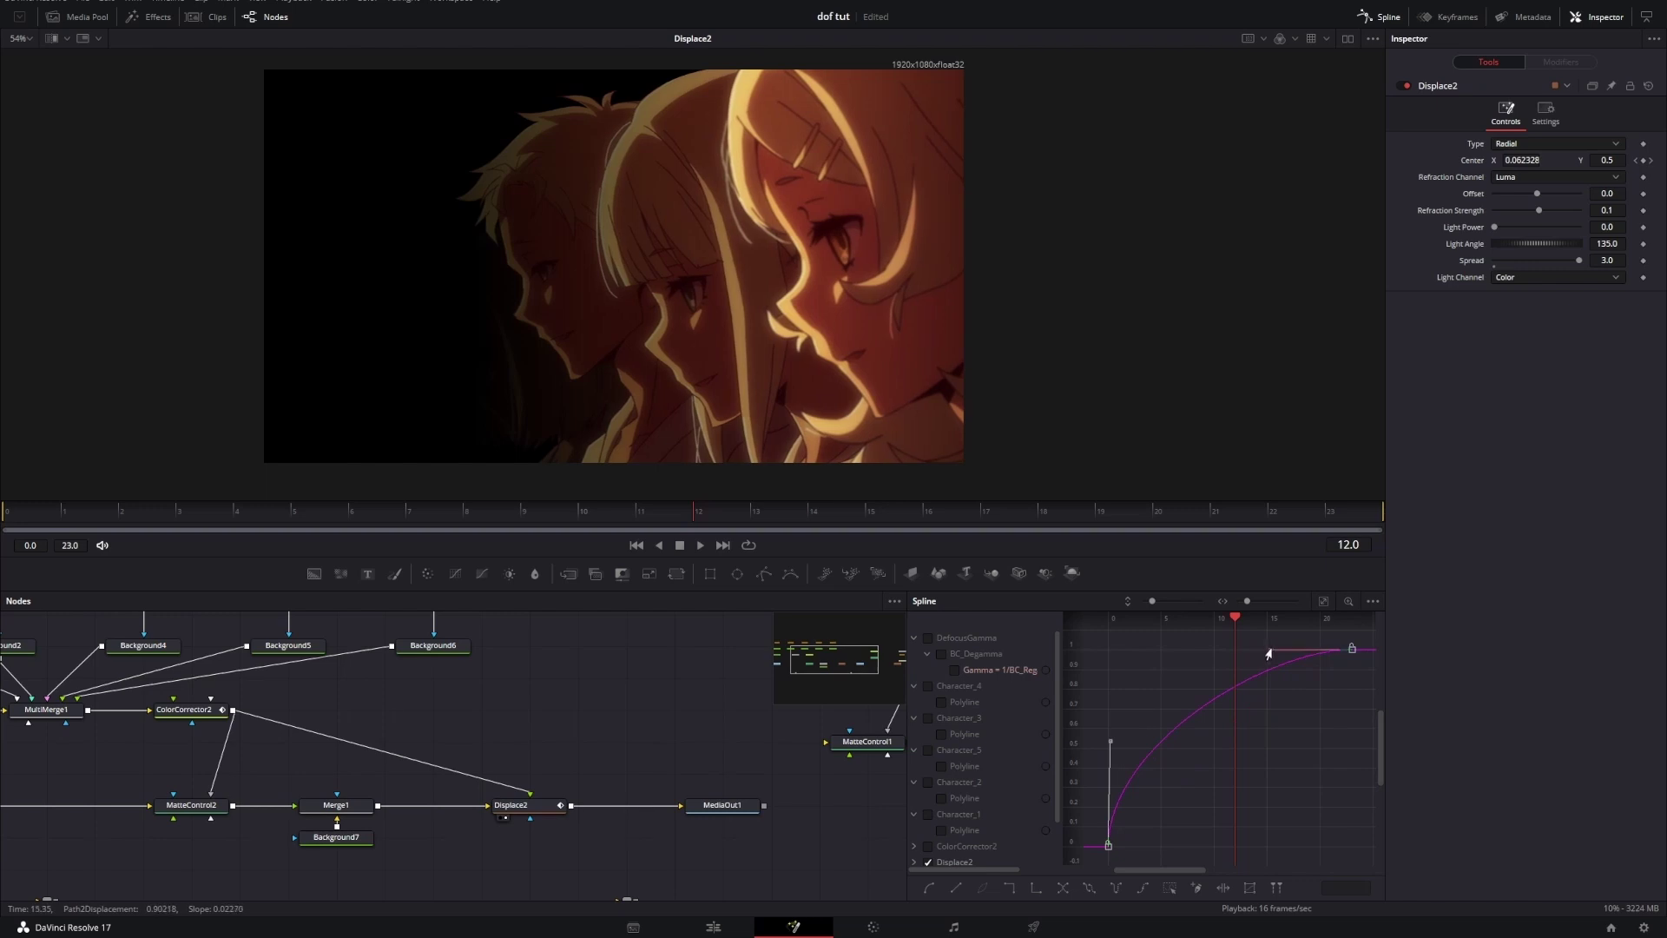
{"action": "left_click_drag", "start_coordinate": [1269, 653], "coordinate": [1139, 658]}
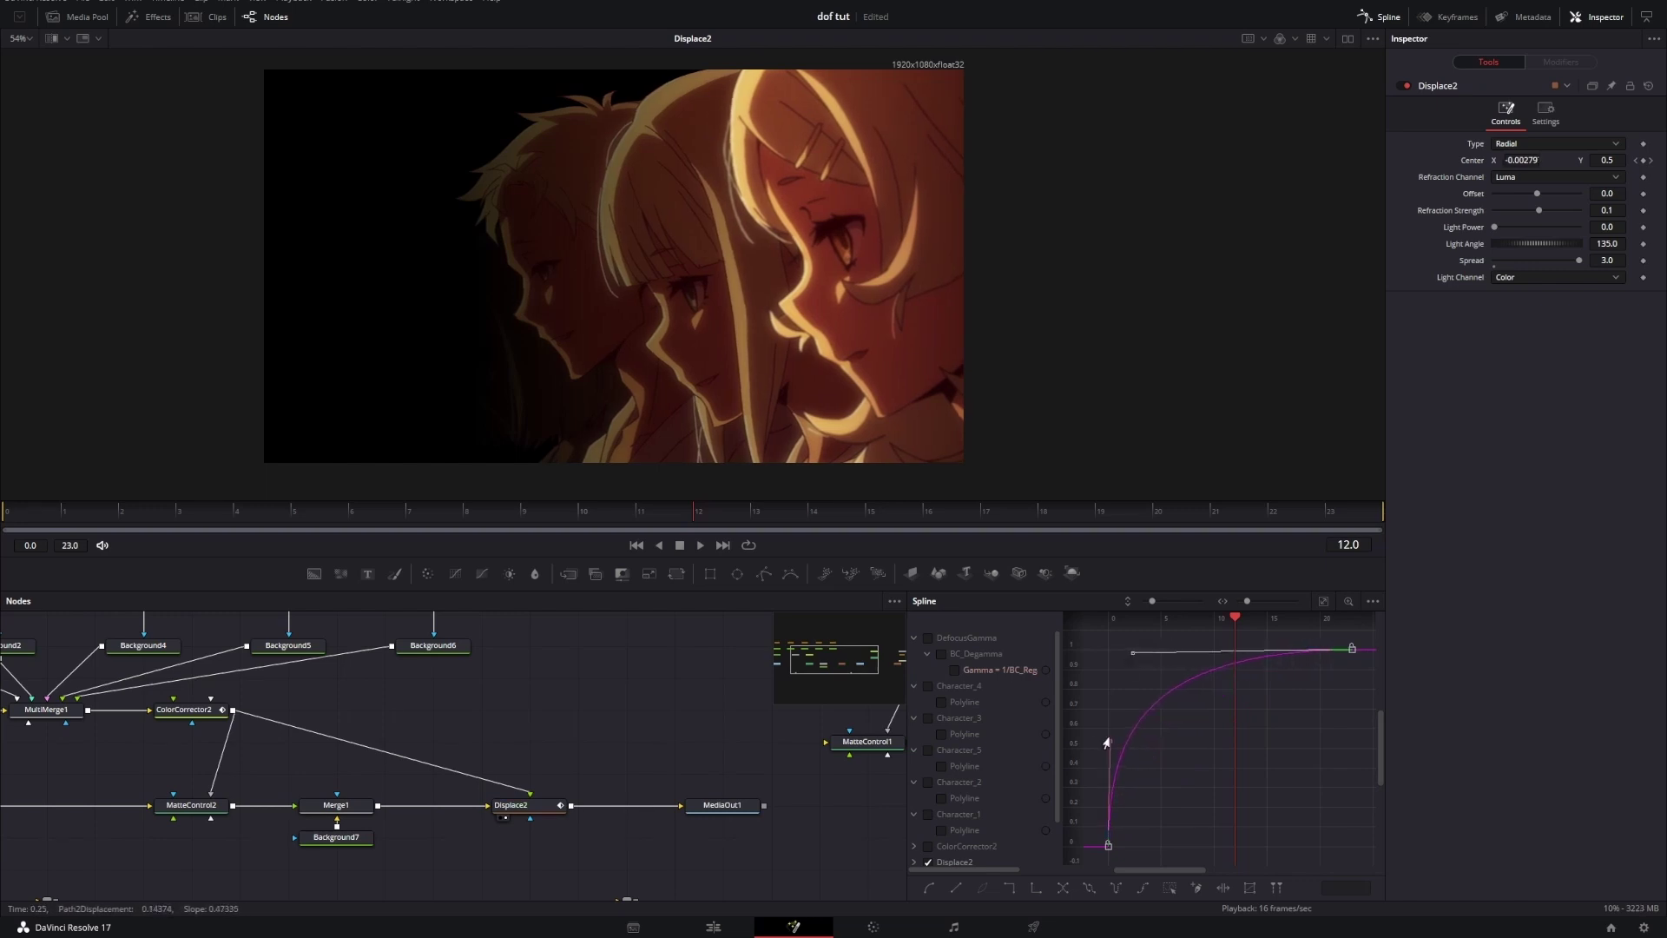
{"action": "left_click_drag", "start_coordinate": [1102, 788], "coordinate": [1108, 788]}
Step: Replay the composite from the first frame several times to check the eased displacement motion
{"action": "left_click", "coordinate": [640, 549]}
{"action": "key", "text": "space"}
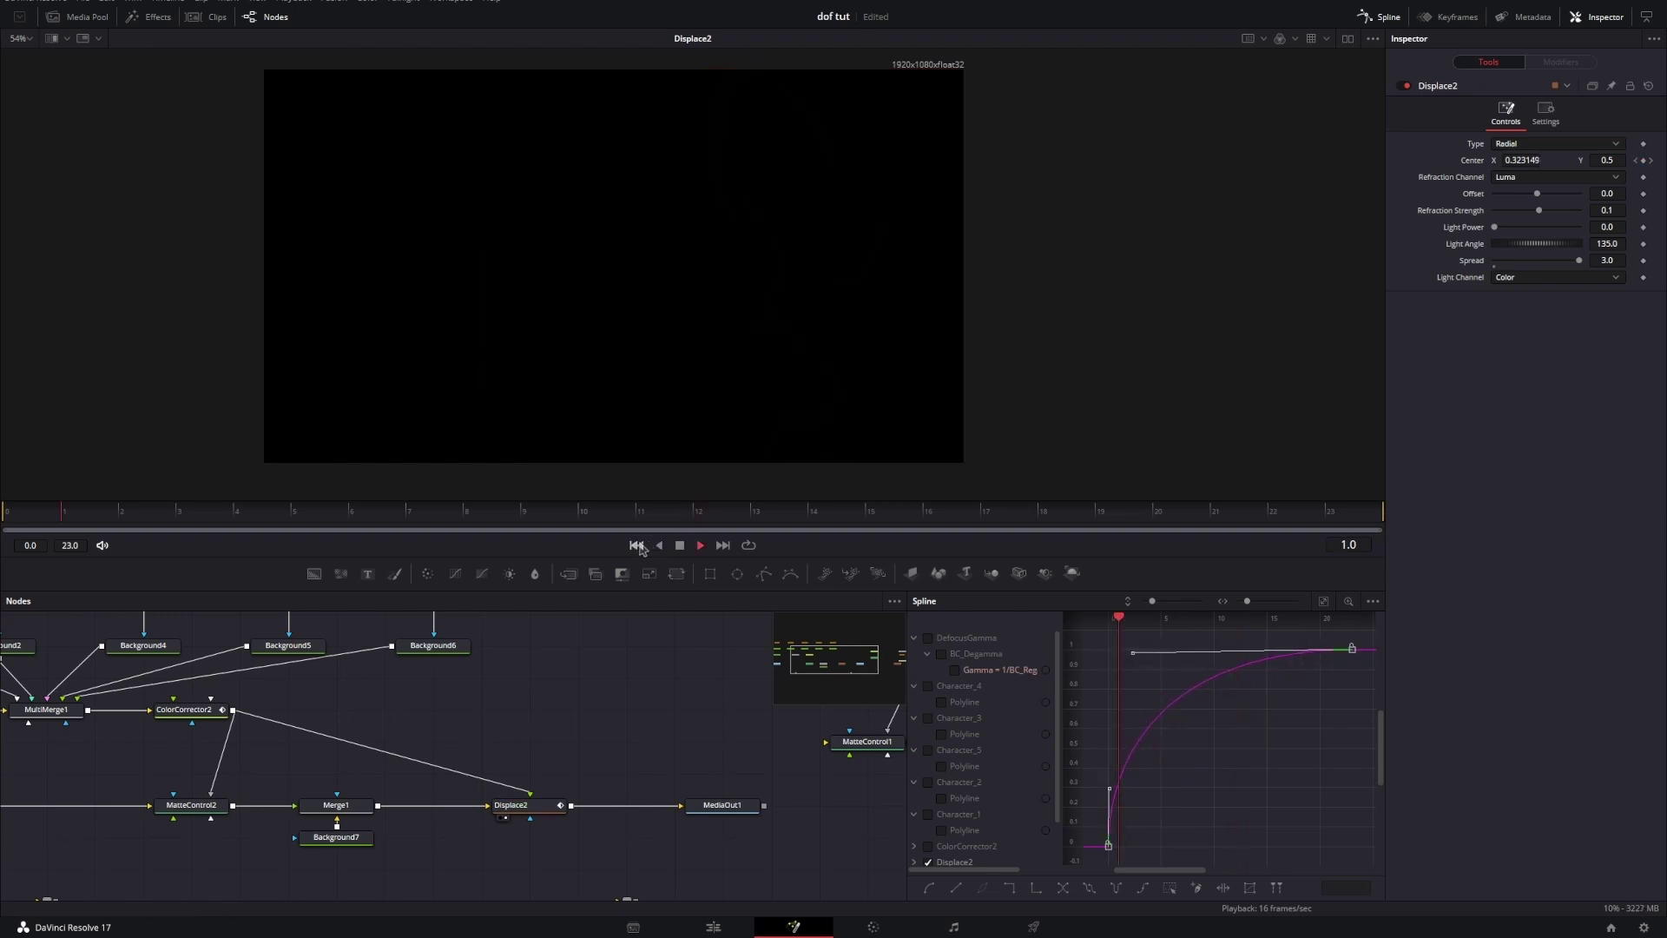
{"action": "left_click", "coordinate": [641, 549]}
{"action": "key", "text": "space"}
{"action": "key", "text": "space"}
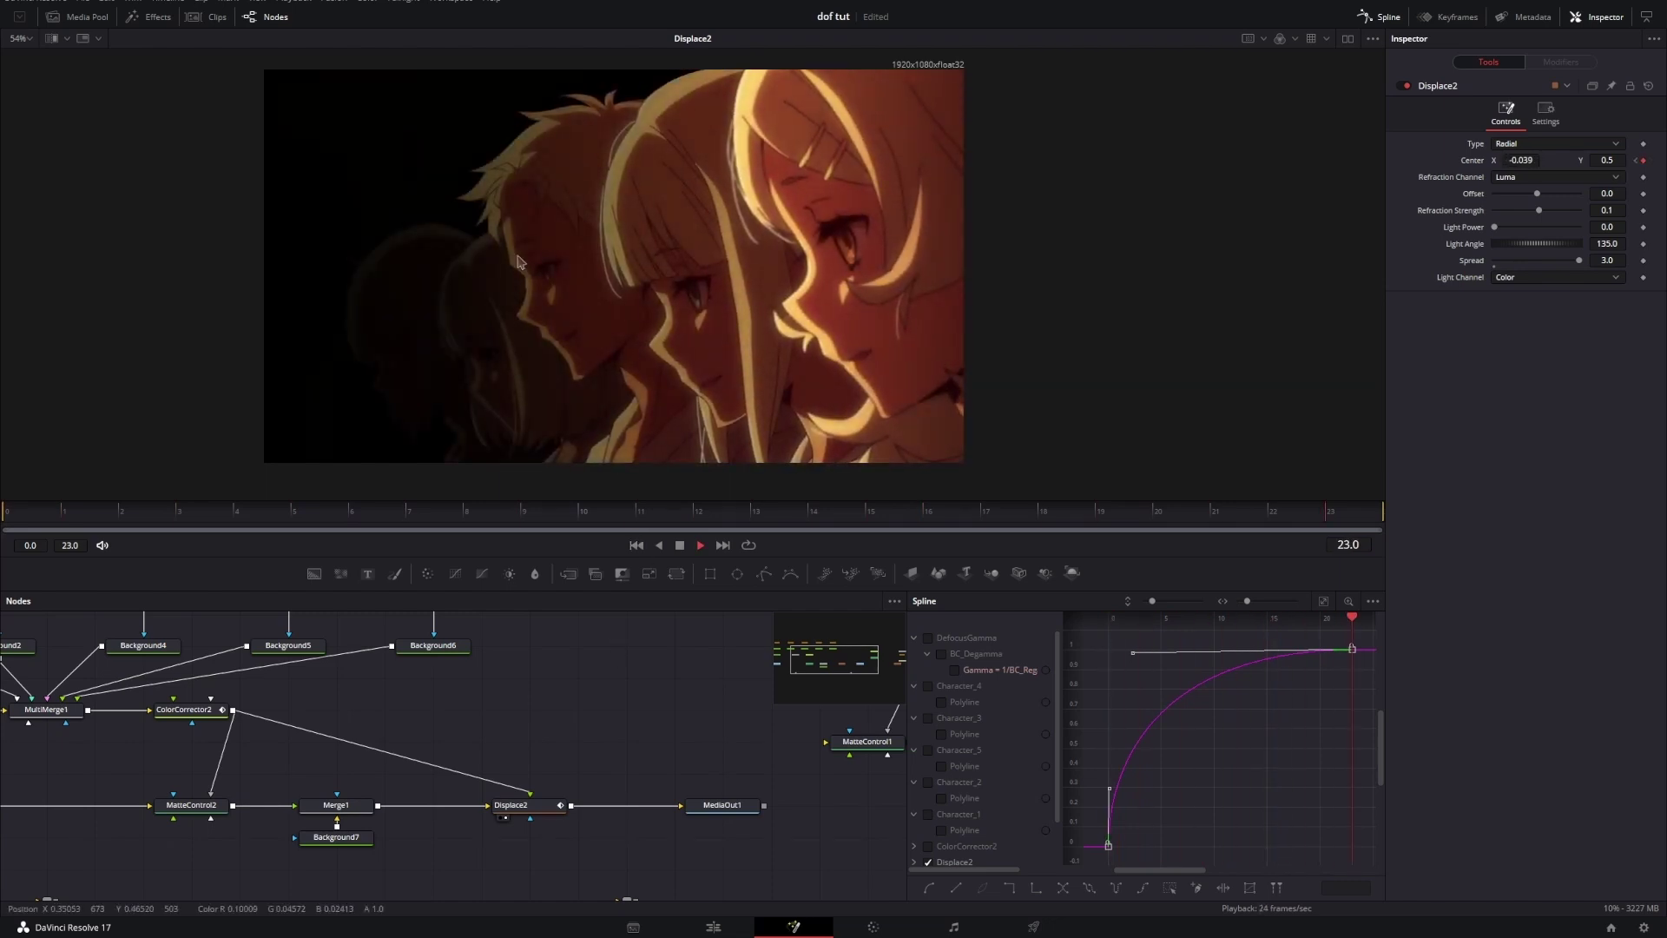
{"action": "left_click", "coordinate": [176, 513]}
{"action": "key", "text": "space"}
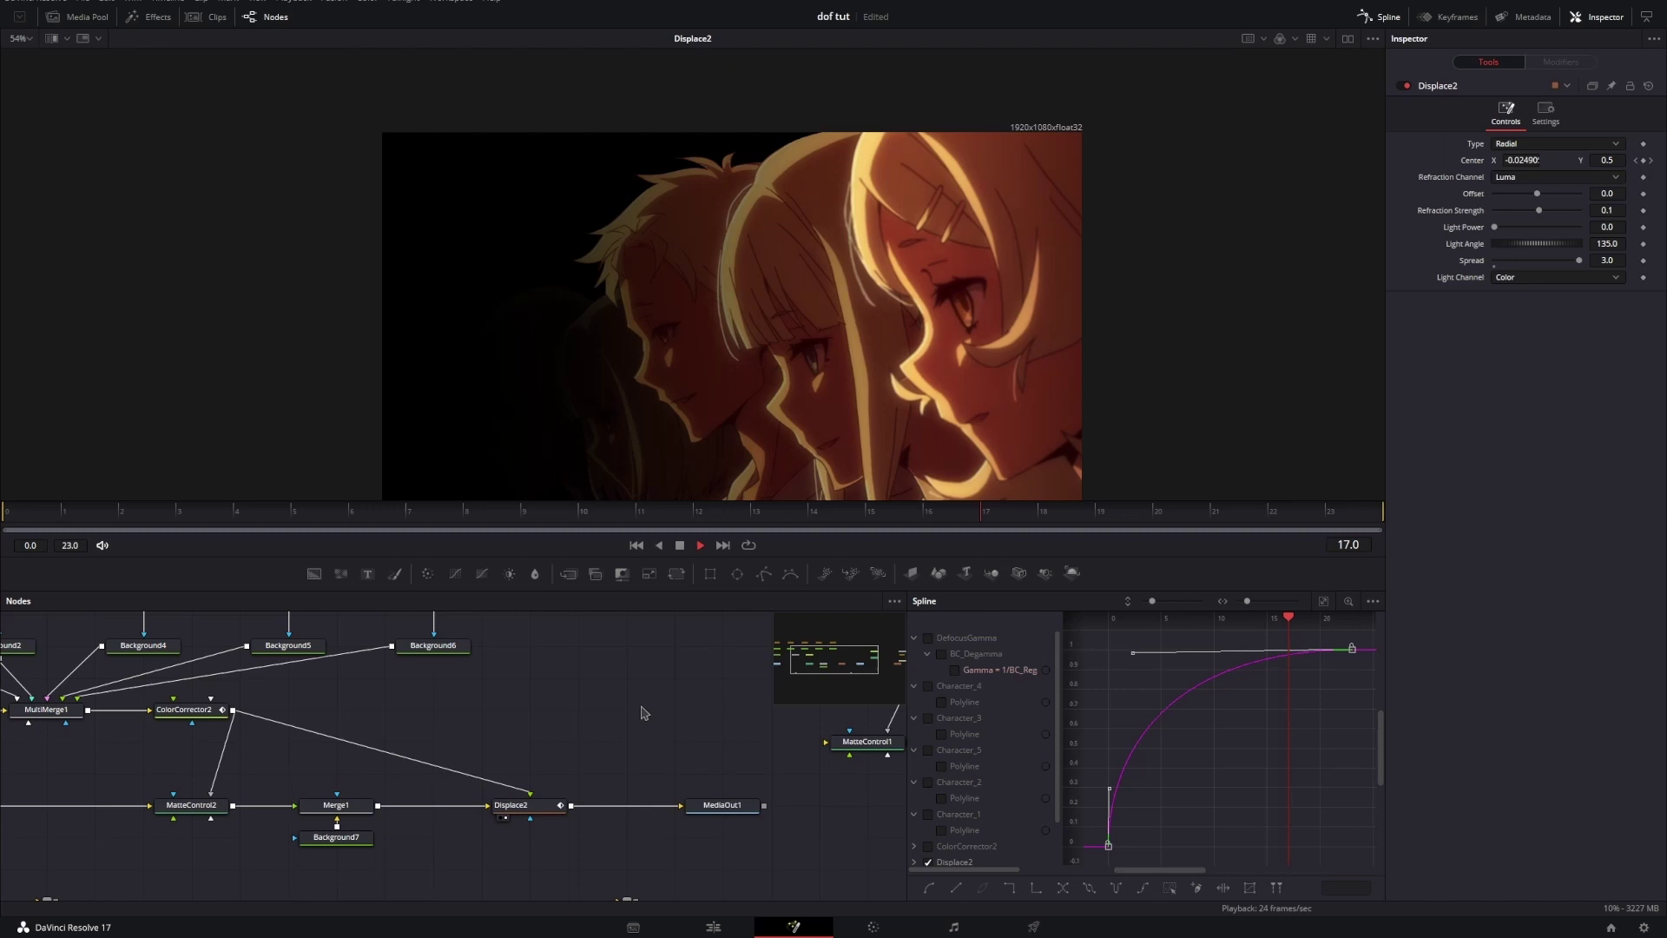
{"action": "left_click", "coordinate": [637, 547]}
{"action": "key", "text": "space"}
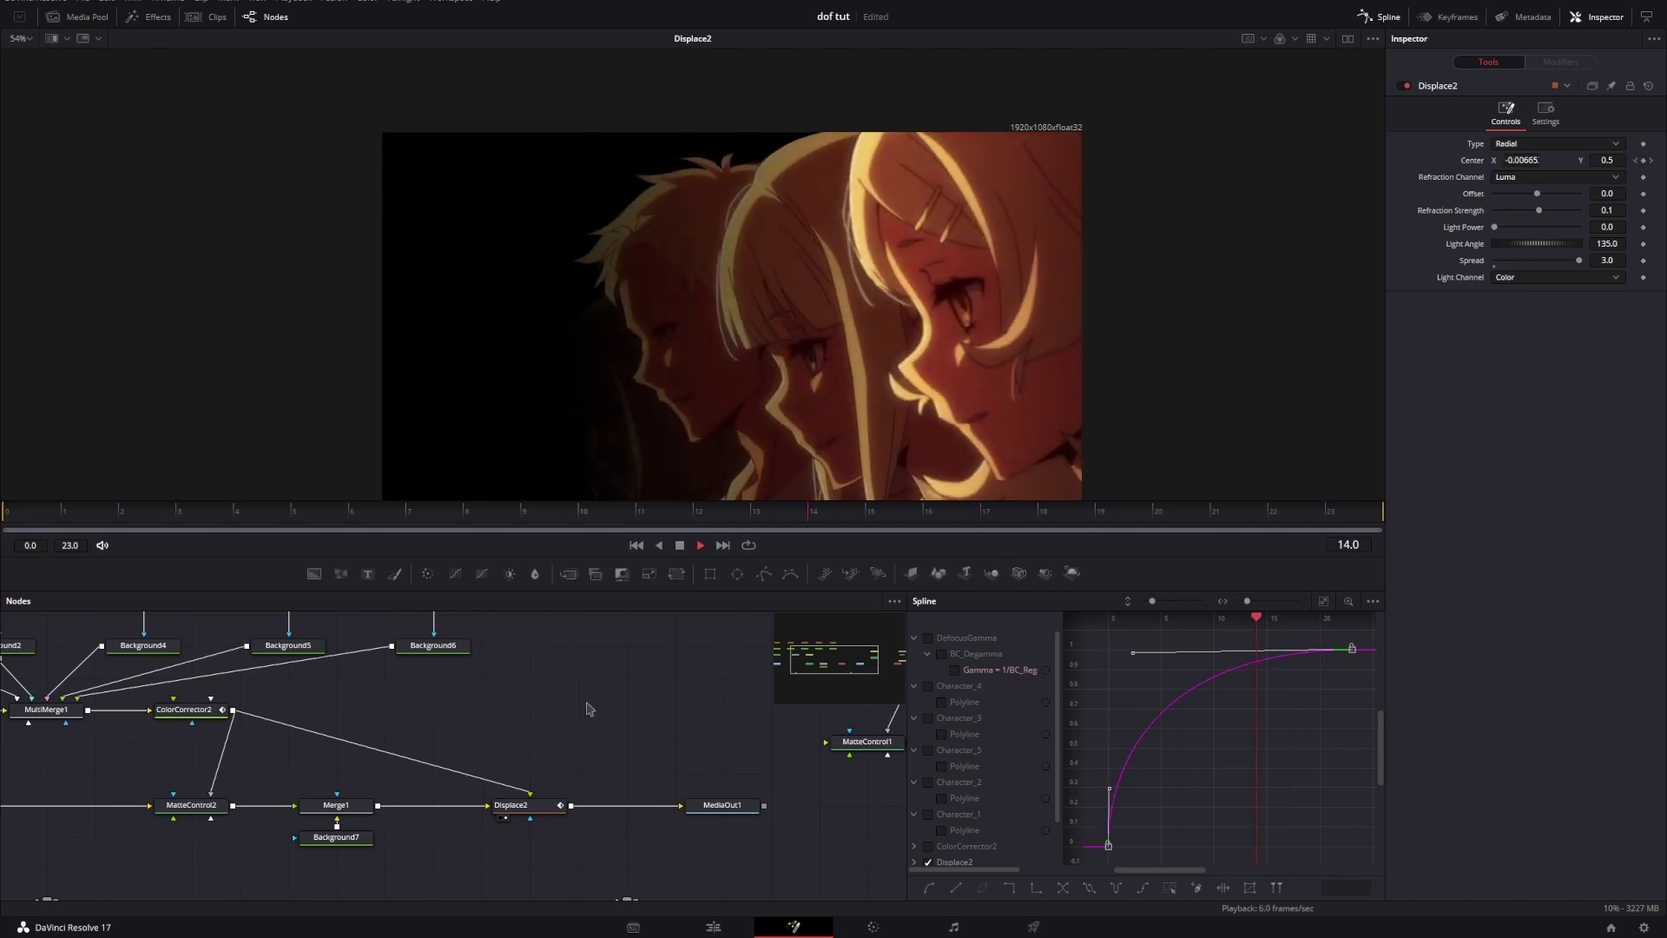
Step: Move MediaOut1 and Displace2 farther from Merge1 along the main node chain
{"action": "left_click_drag", "start_coordinate": [671, 717], "coordinate": [565, 704]}
{"action": "left_click_drag", "start_coordinate": [608, 792], "coordinate": [656, 793]}
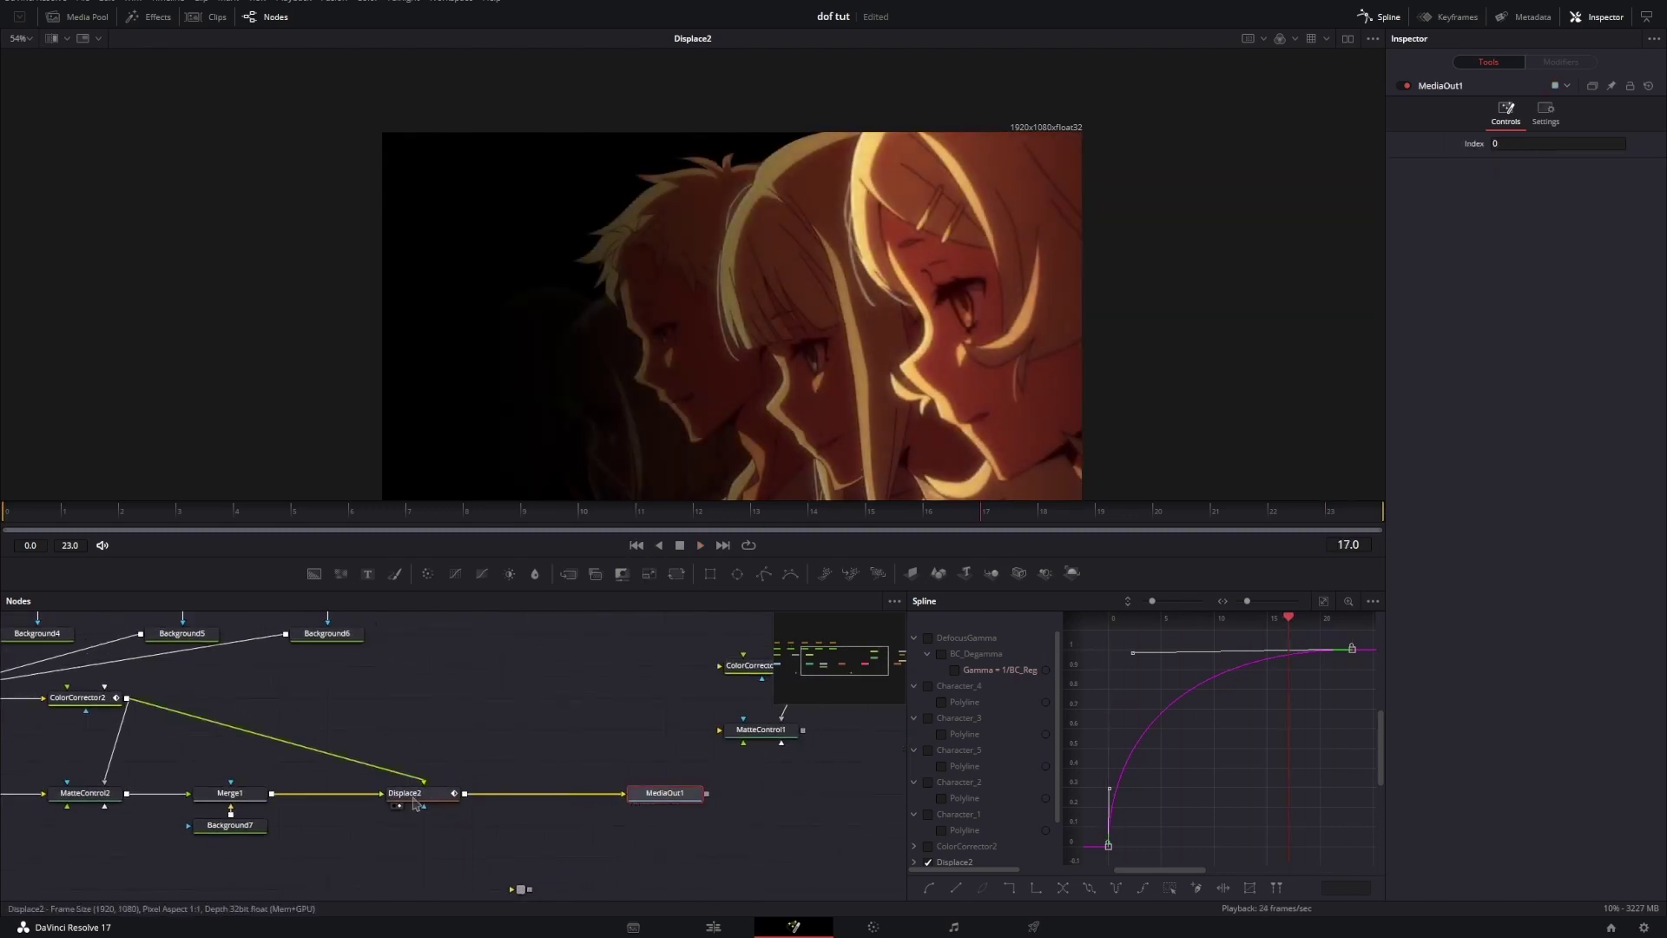
{"action": "left_click_drag", "start_coordinate": [444, 793], "coordinate": [540, 793]}
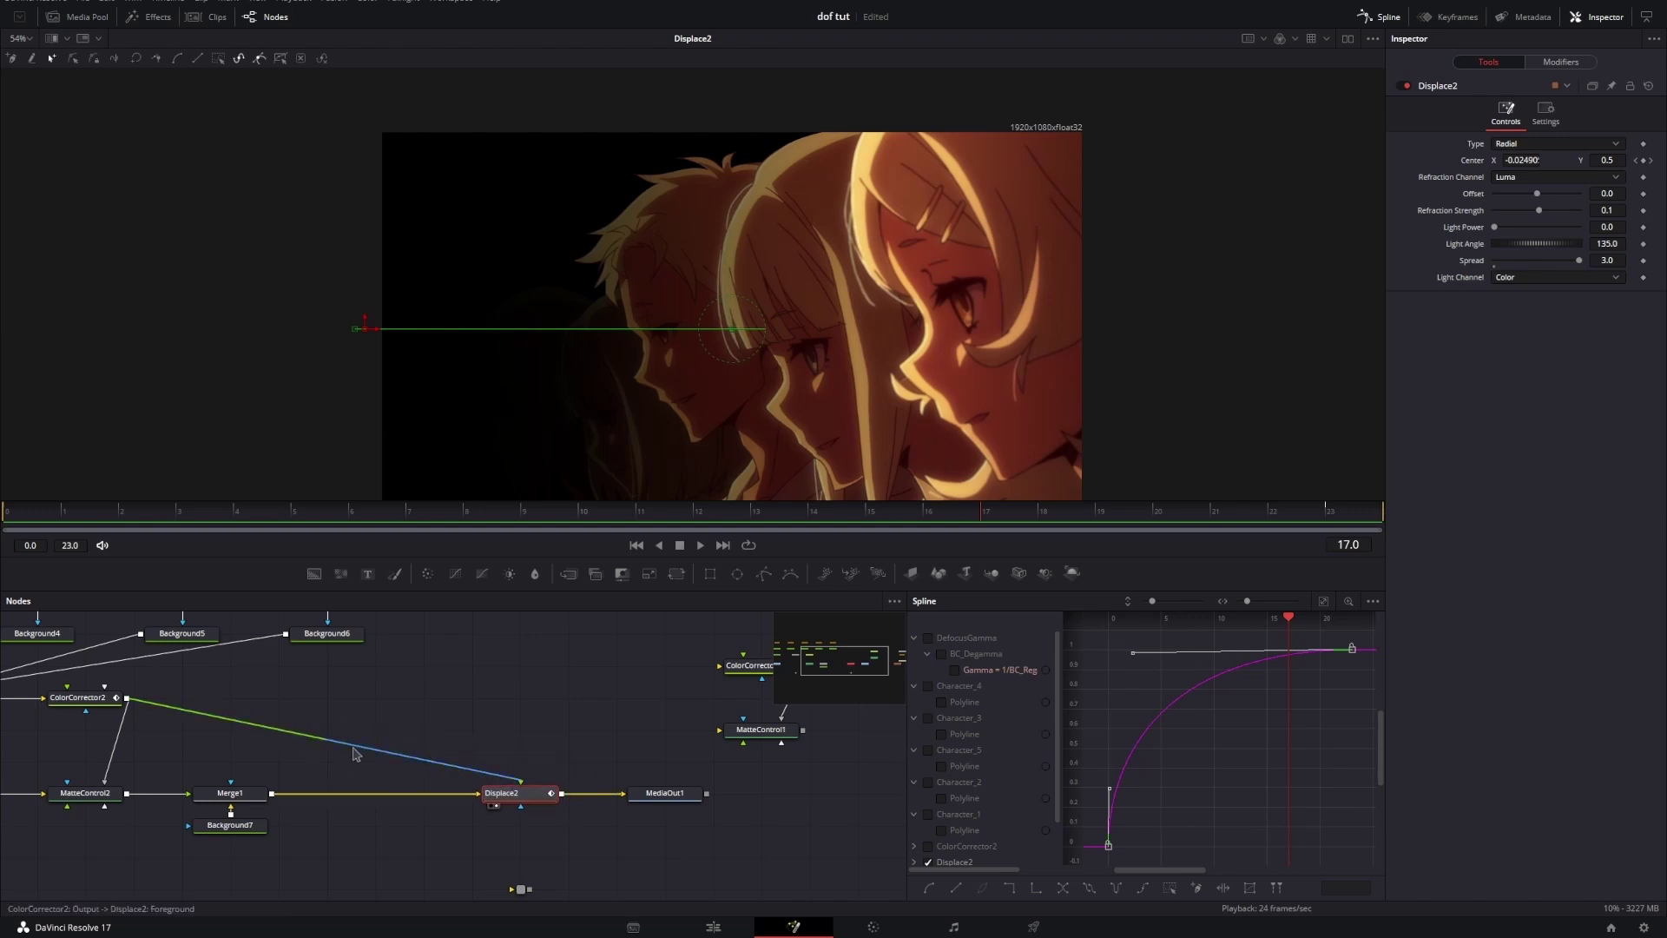
Step: Route the ColorCorrector2 connection through a pipe router placed directly above Displace2, and save the project
{"action": "left_click", "coordinate": [320, 740], "text": "ctrl"}
{"action": "left_click_drag", "start_coordinate": [319, 738], "coordinate": [422, 698]}
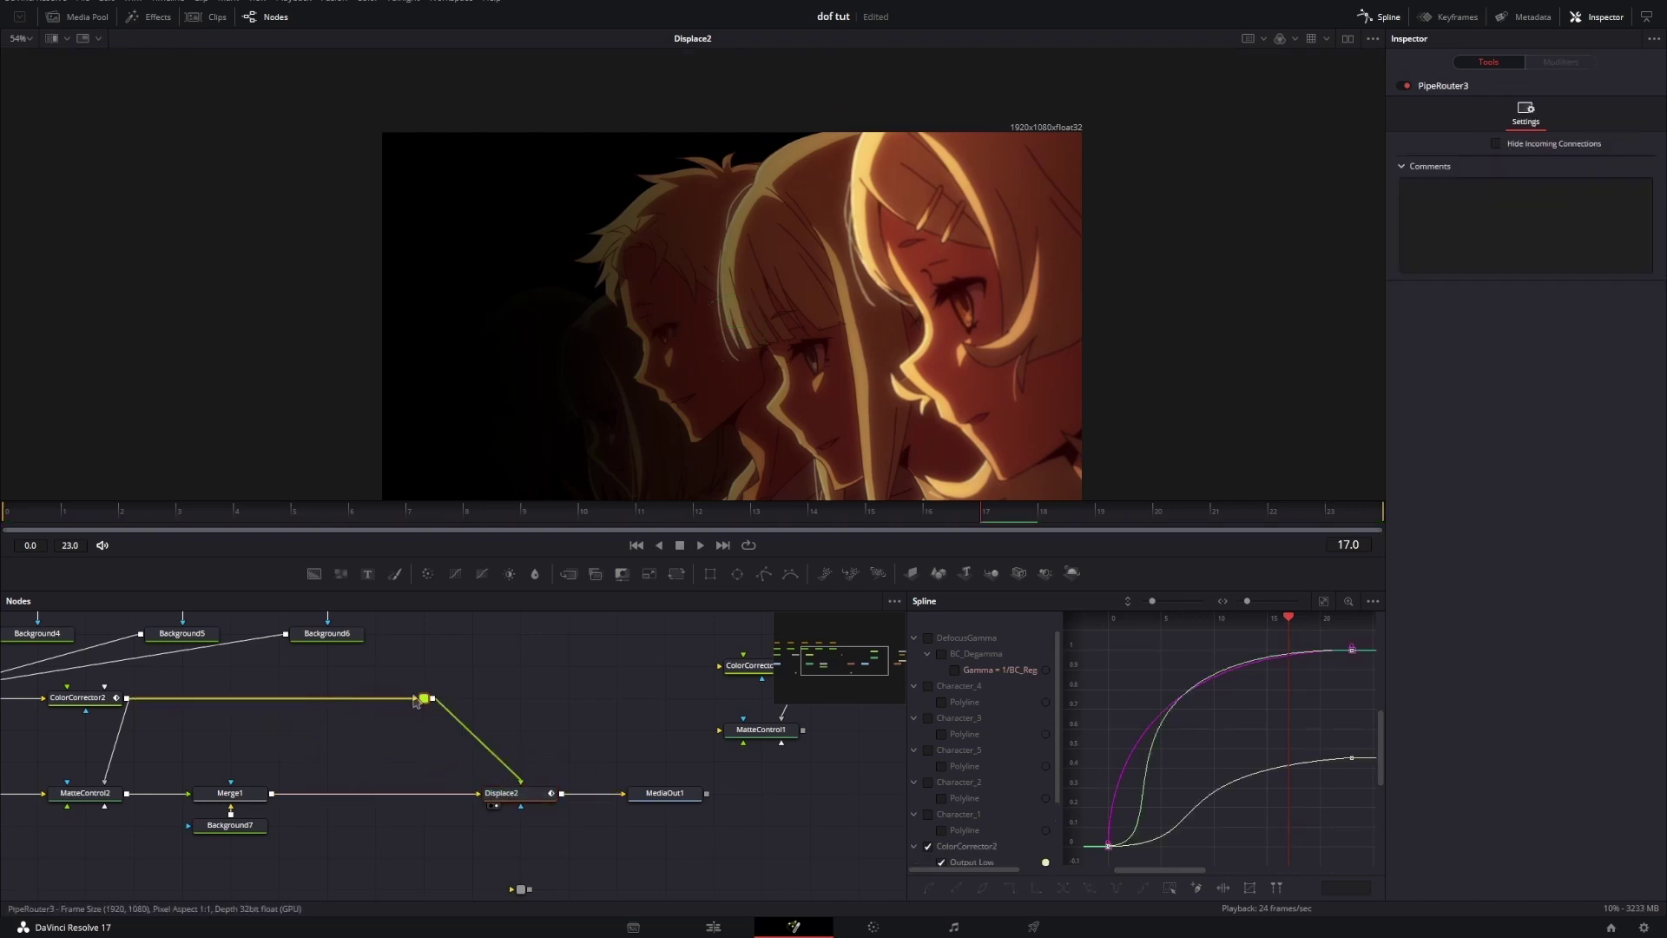
{"action": "key", "text": "ctrl+s"}
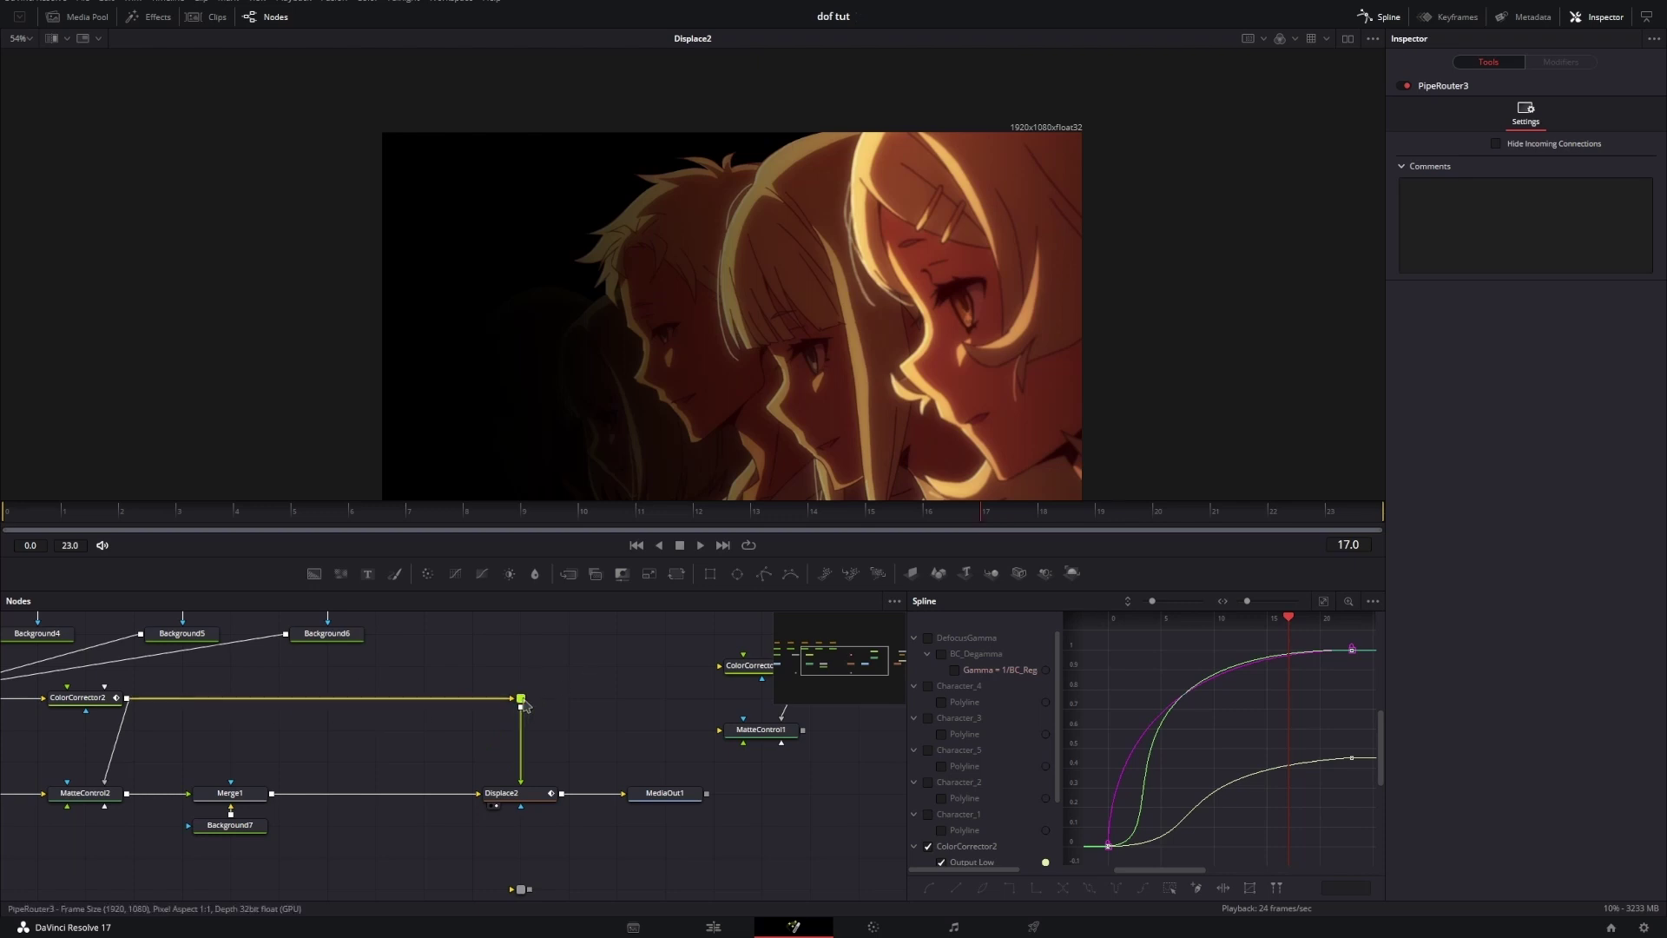
Step: Move Displace2 closer to MediaOut1 and realign the pipe router directly above it
{"action": "left_click_drag", "start_coordinate": [490, 659], "coordinate": [720, 794]}
{"action": "left_click", "coordinate": [622, 761]}
{"action": "left_click_drag", "start_coordinate": [556, 791], "coordinate": [605, 791]}
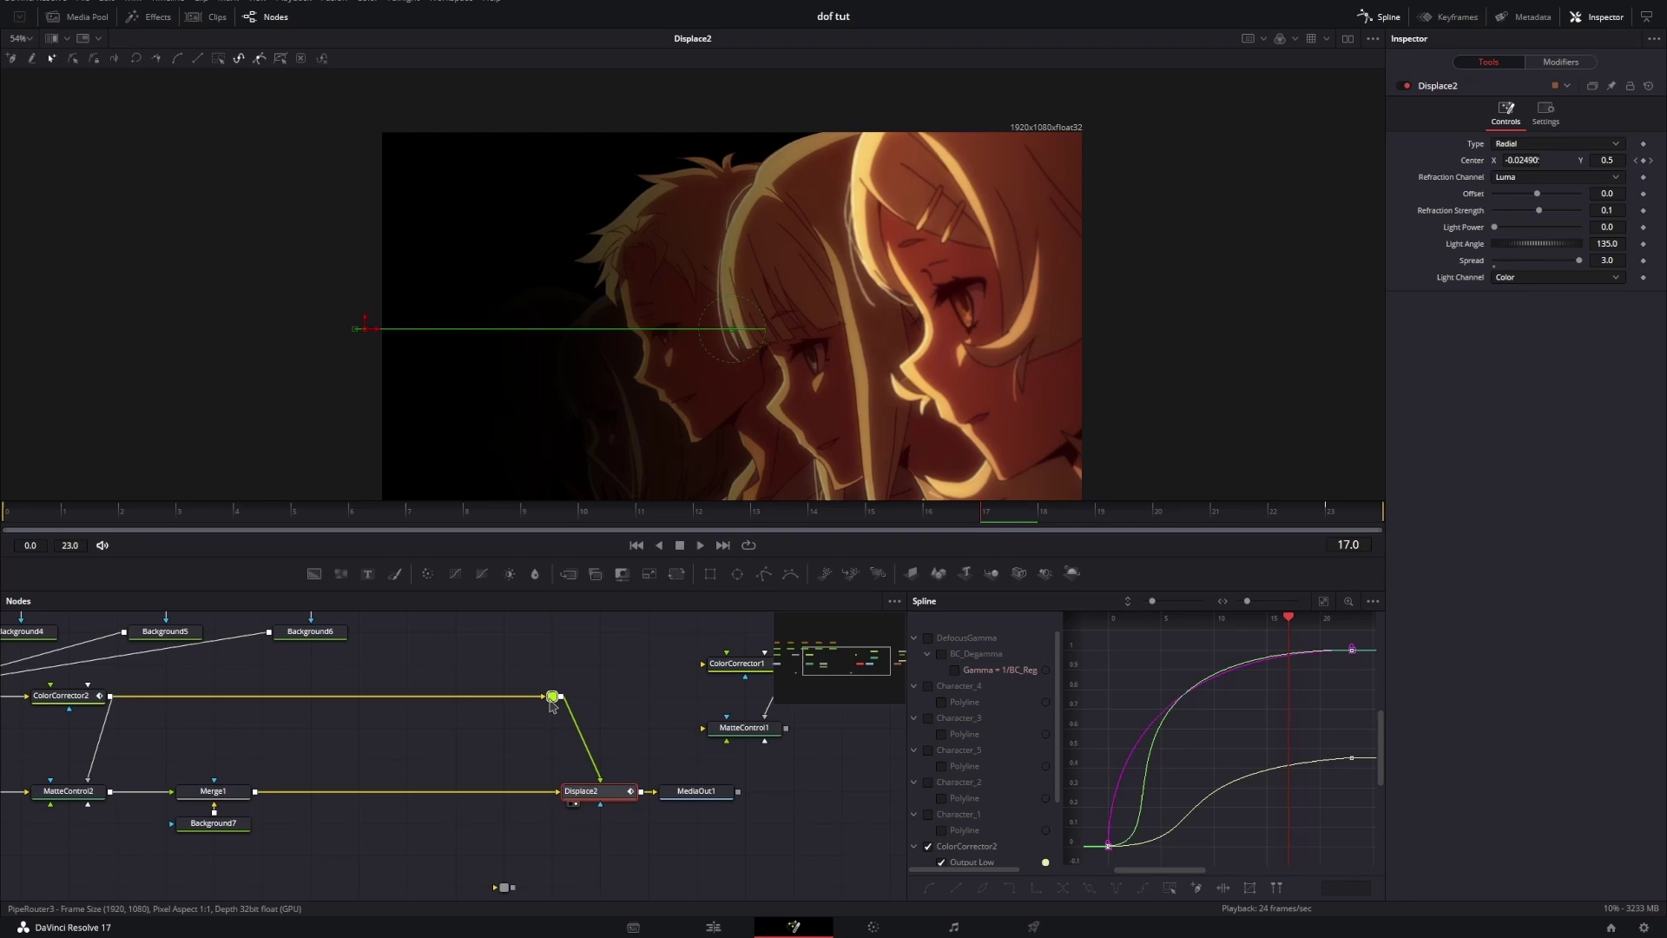
{"action": "left_click_drag", "start_coordinate": [553, 697], "coordinate": [600, 697]}
Step: Delete the two unused pipe routers below the main node chain
{"action": "left_click_drag", "start_coordinate": [506, 675], "coordinate": [642, 637]}
{"action": "left_click_drag", "start_coordinate": [31, 822], "coordinate": [705, 858]}
{"action": "key", "text": "Delete"}
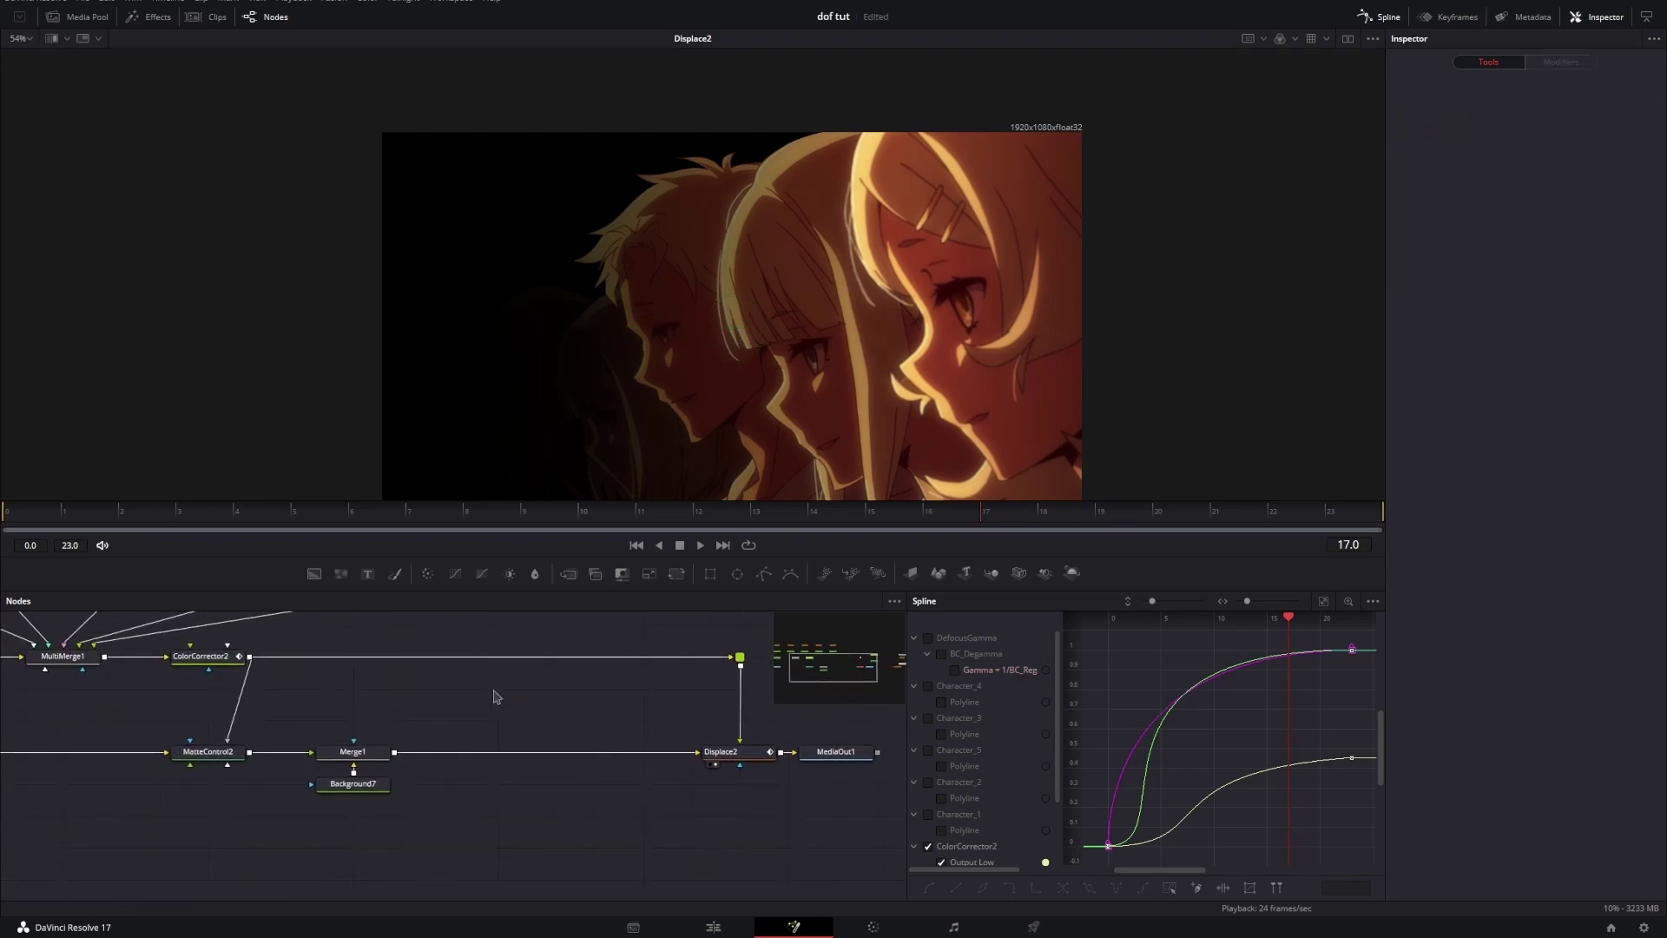
Step: Add an Invert Color node fed by ColorCorrector2, and play its output from frame 0
{"action": "left_click_drag", "start_coordinate": [479, 692], "coordinate": [403, 724]}
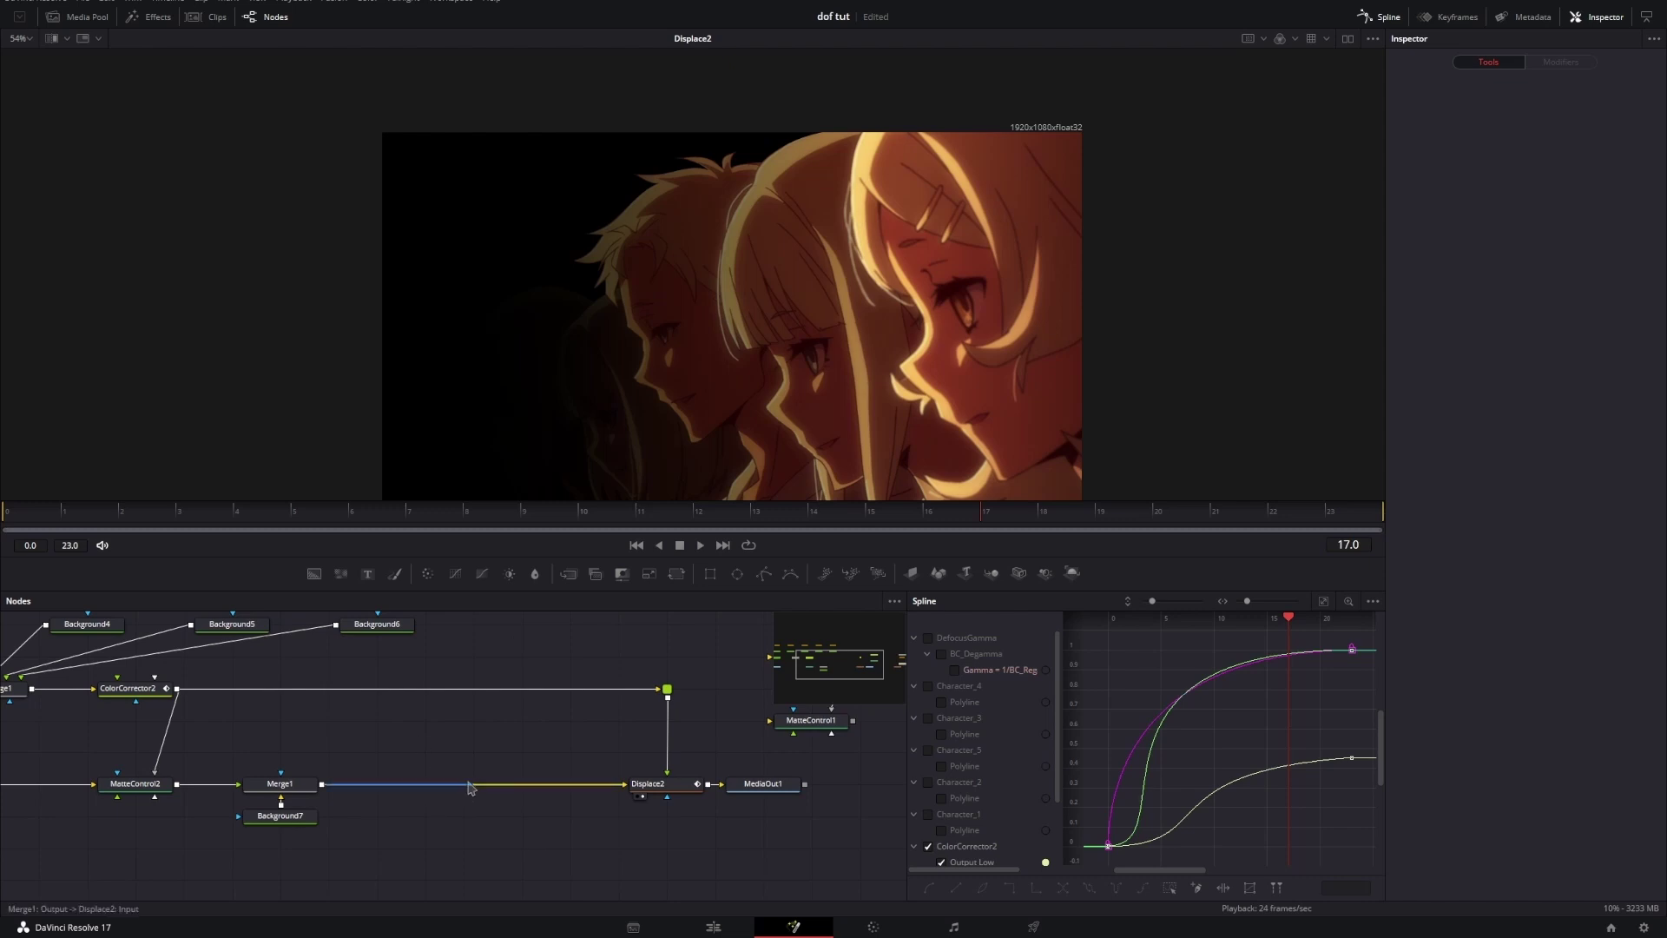
{"action": "mouse_move", "coordinate": [578, 519]}
{"action": "left_mouse_down"}
{"action": "mouse_move", "coordinate": [4, 512]}
{"action": "mouse_move", "coordinate": [692, 516]}
{"action": "mouse_move", "coordinate": [116, 520]}
{"action": "mouse_move", "coordinate": [587, 523]}
{"action": "left_mouse_up"}
{"action": "left_click_drag", "start_coordinate": [414, 703], "coordinate": [507, 666]}
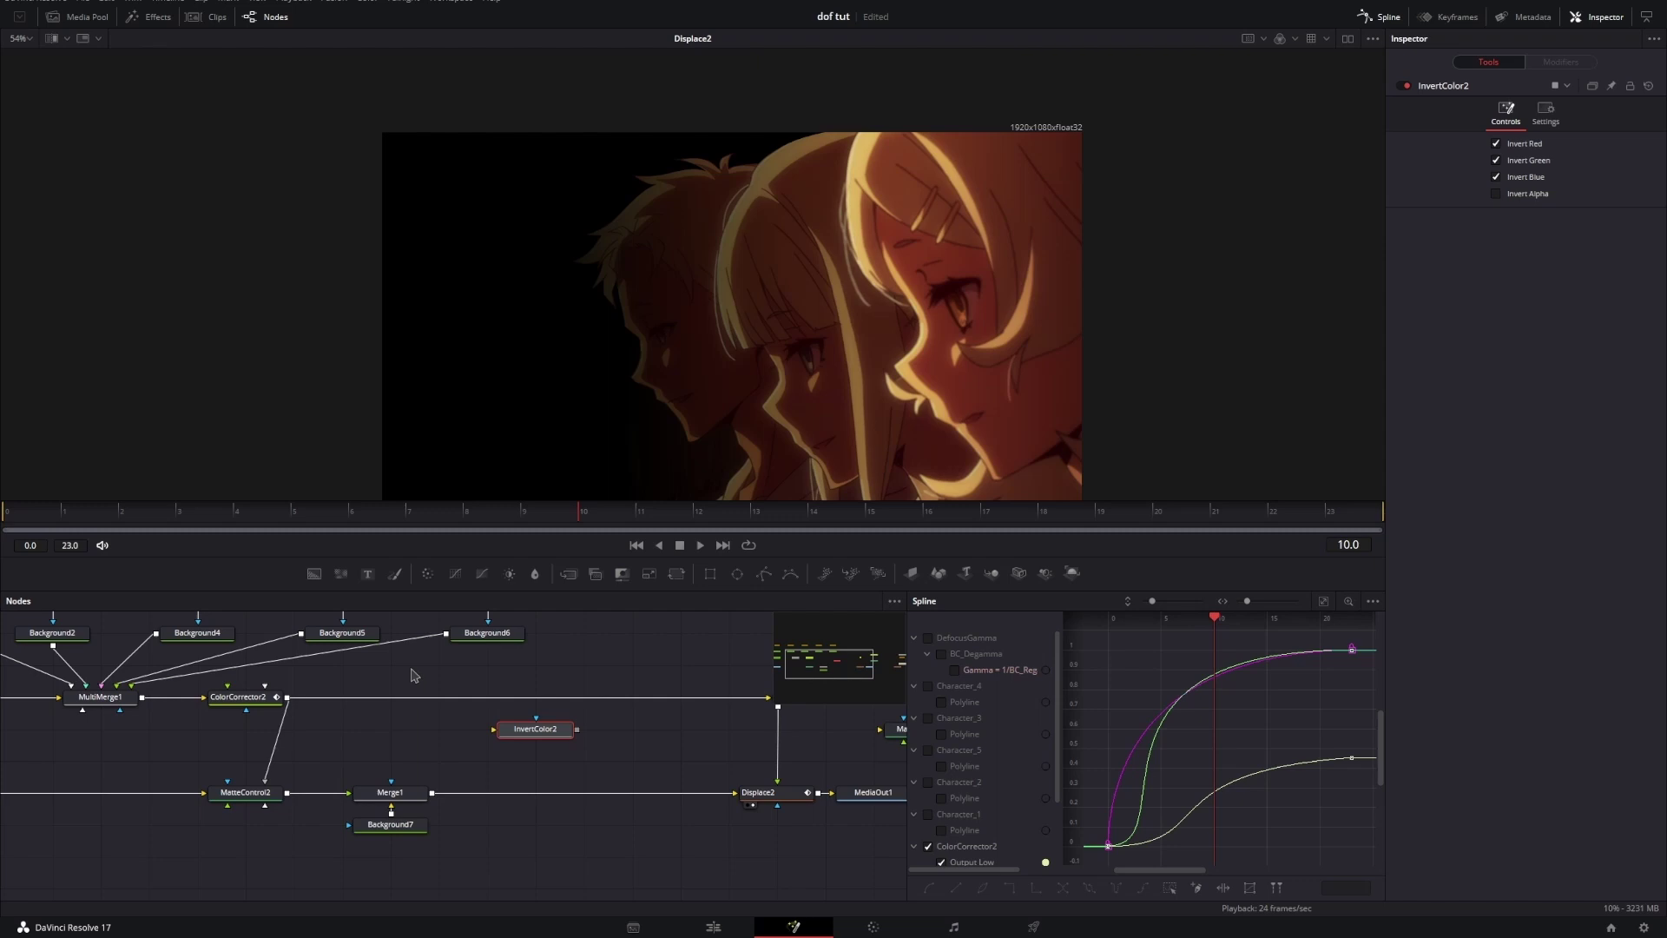
{"action": "left_click_drag", "start_coordinate": [288, 706], "coordinate": [541, 735]}
{"action": "key", "text": "1"}
{"action": "left_click_drag", "start_coordinate": [478, 521], "coordinate": [4, 521]}
{"action": "key", "text": "space"}
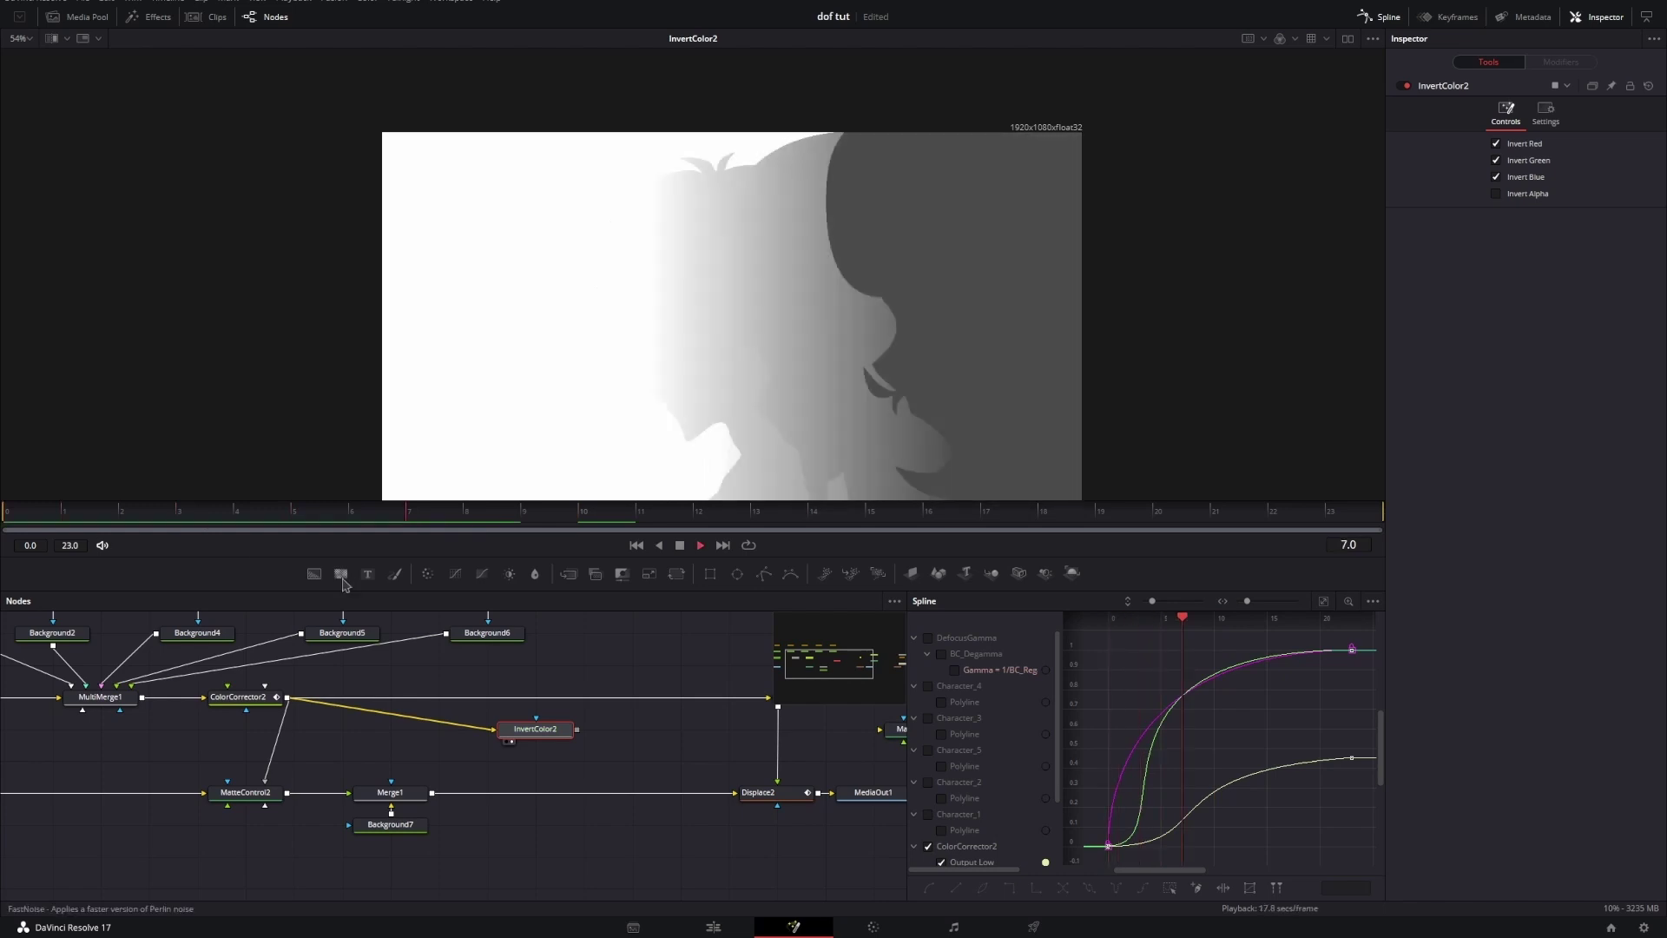
Step: Show the MediaOut1 output in the viewer to check the current composite
{"action": "left_click_drag", "start_coordinate": [606, 736], "coordinate": [549, 756]}
{"action": "left_click", "coordinate": [737, 791]}
{"action": "key", "text": "2"}
{"action": "left_click", "coordinate": [417, 727]}
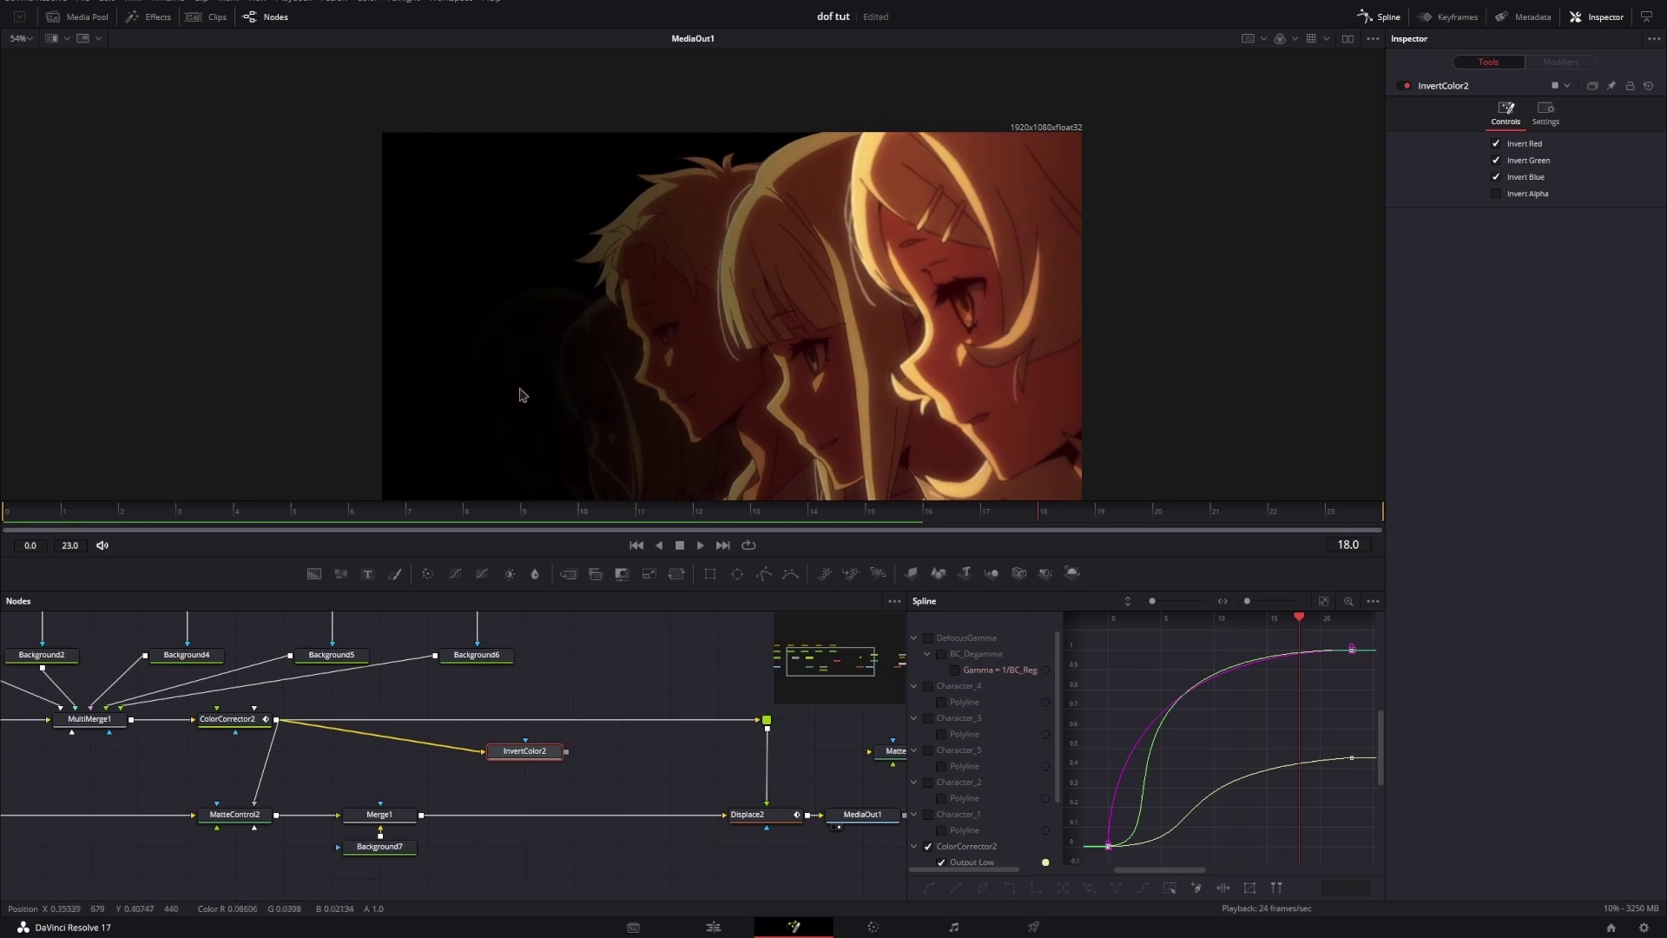
Step: Add a Bitmap mask node directly below InvertColor2, feed it from InvertColor2, and set its channel to Luminance
{"action": "left_click", "coordinate": [580, 789]}
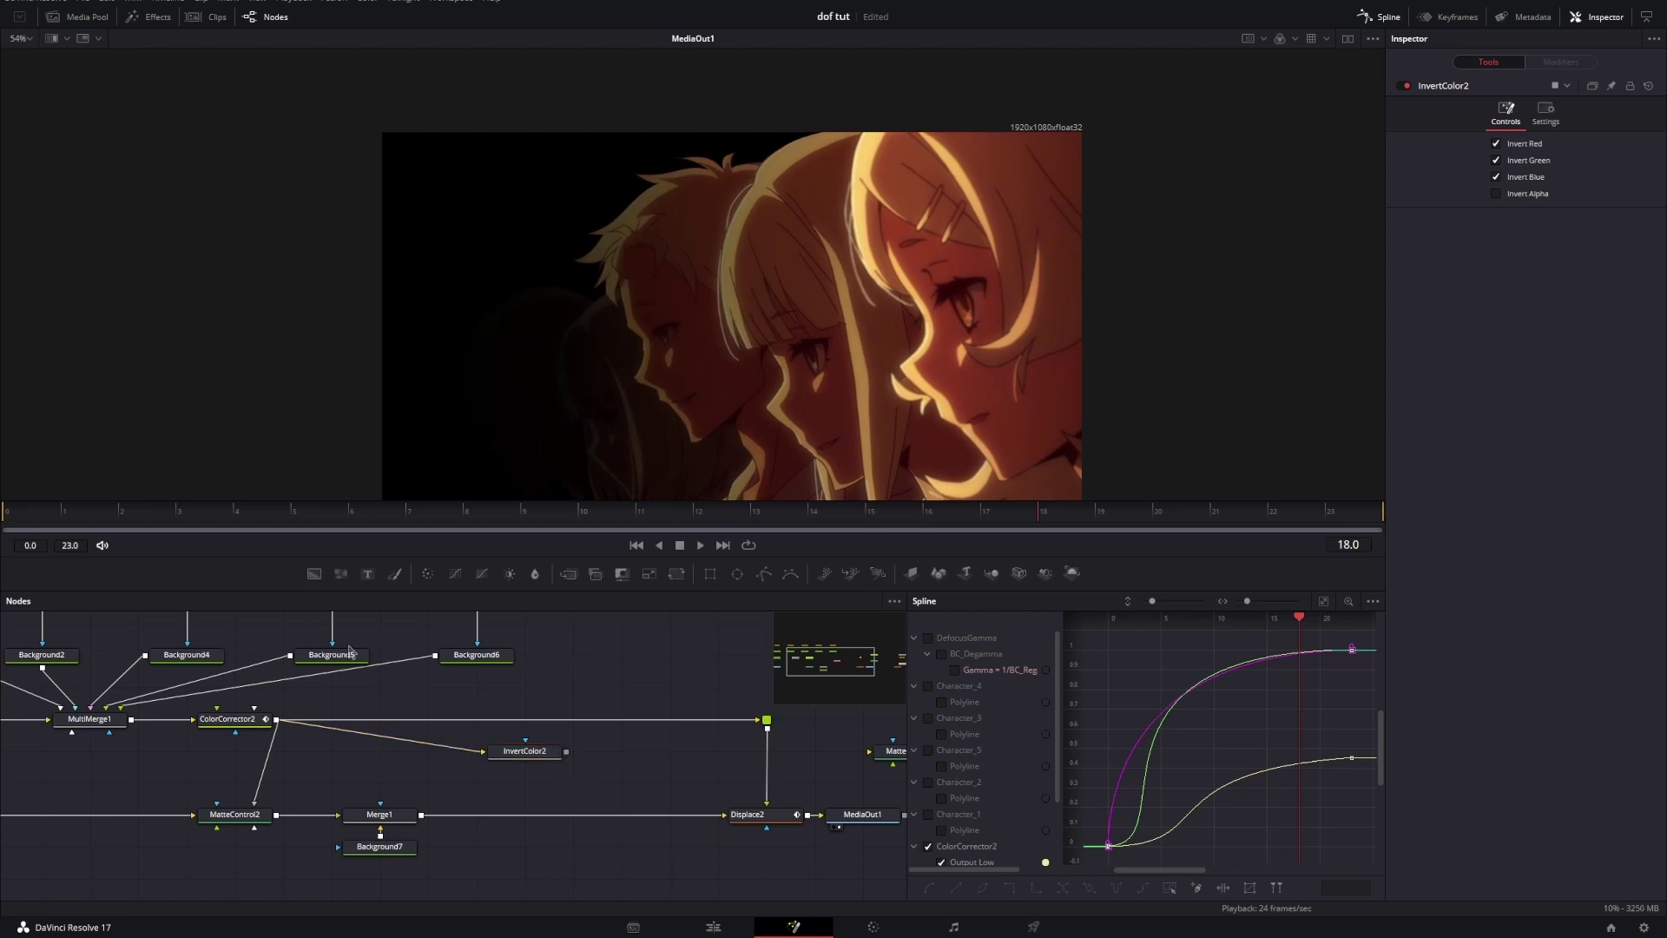
{"action": "left_click", "coordinate": [623, 575]}
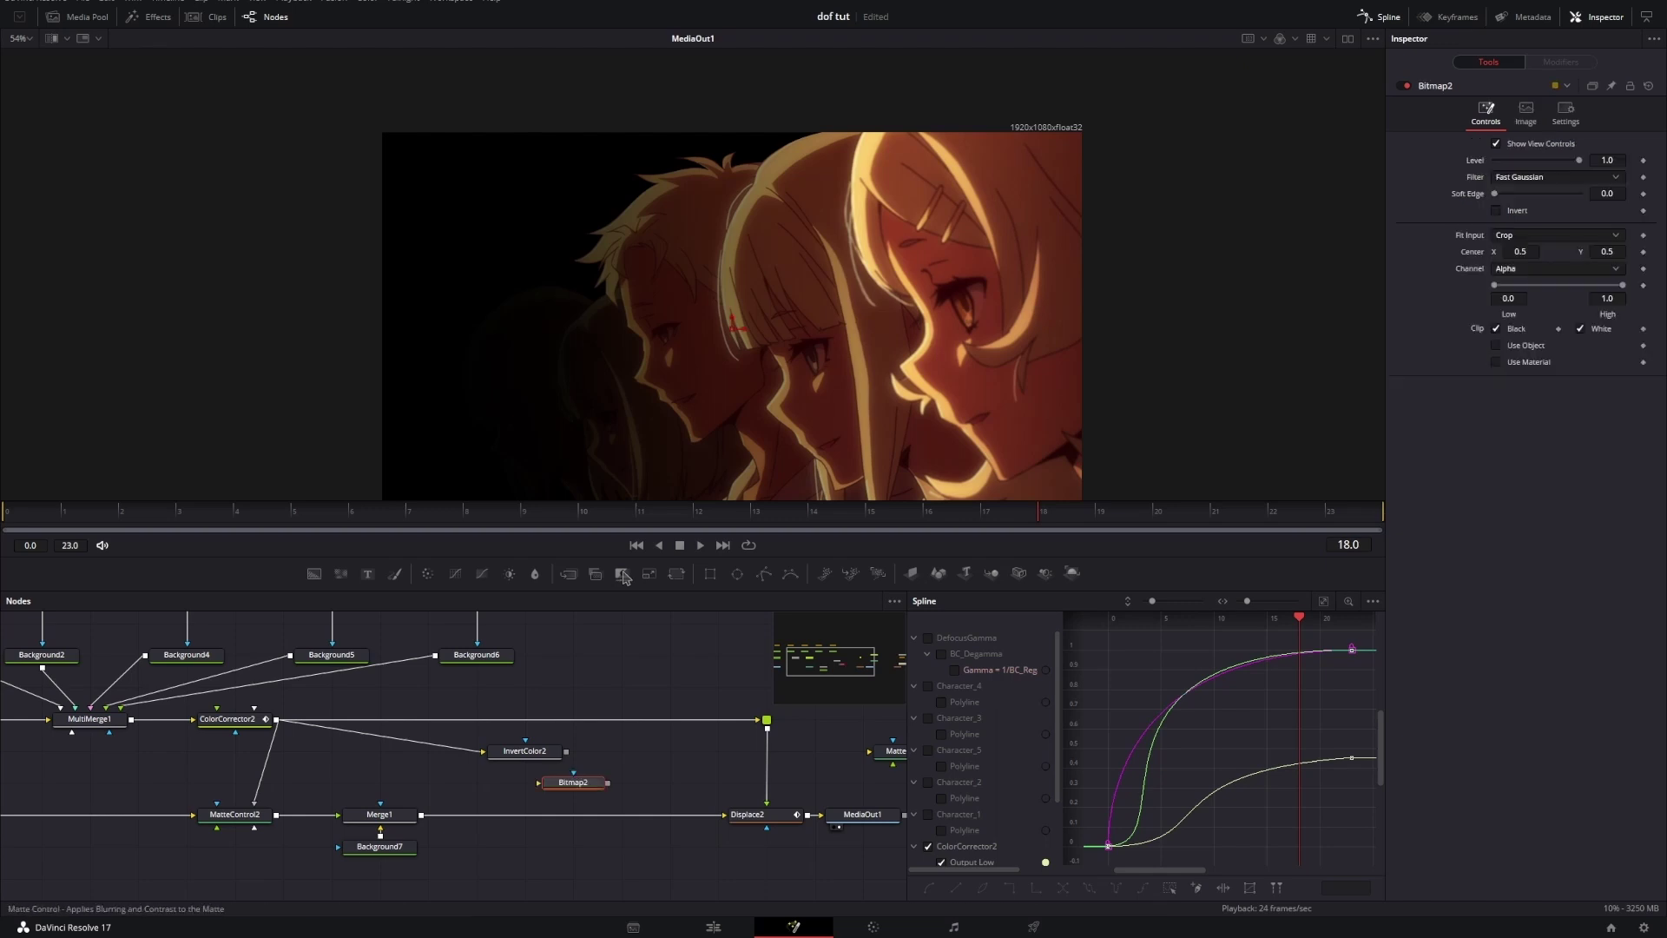
{"action": "left_click_drag", "start_coordinate": [573, 783], "coordinate": [524, 782]}
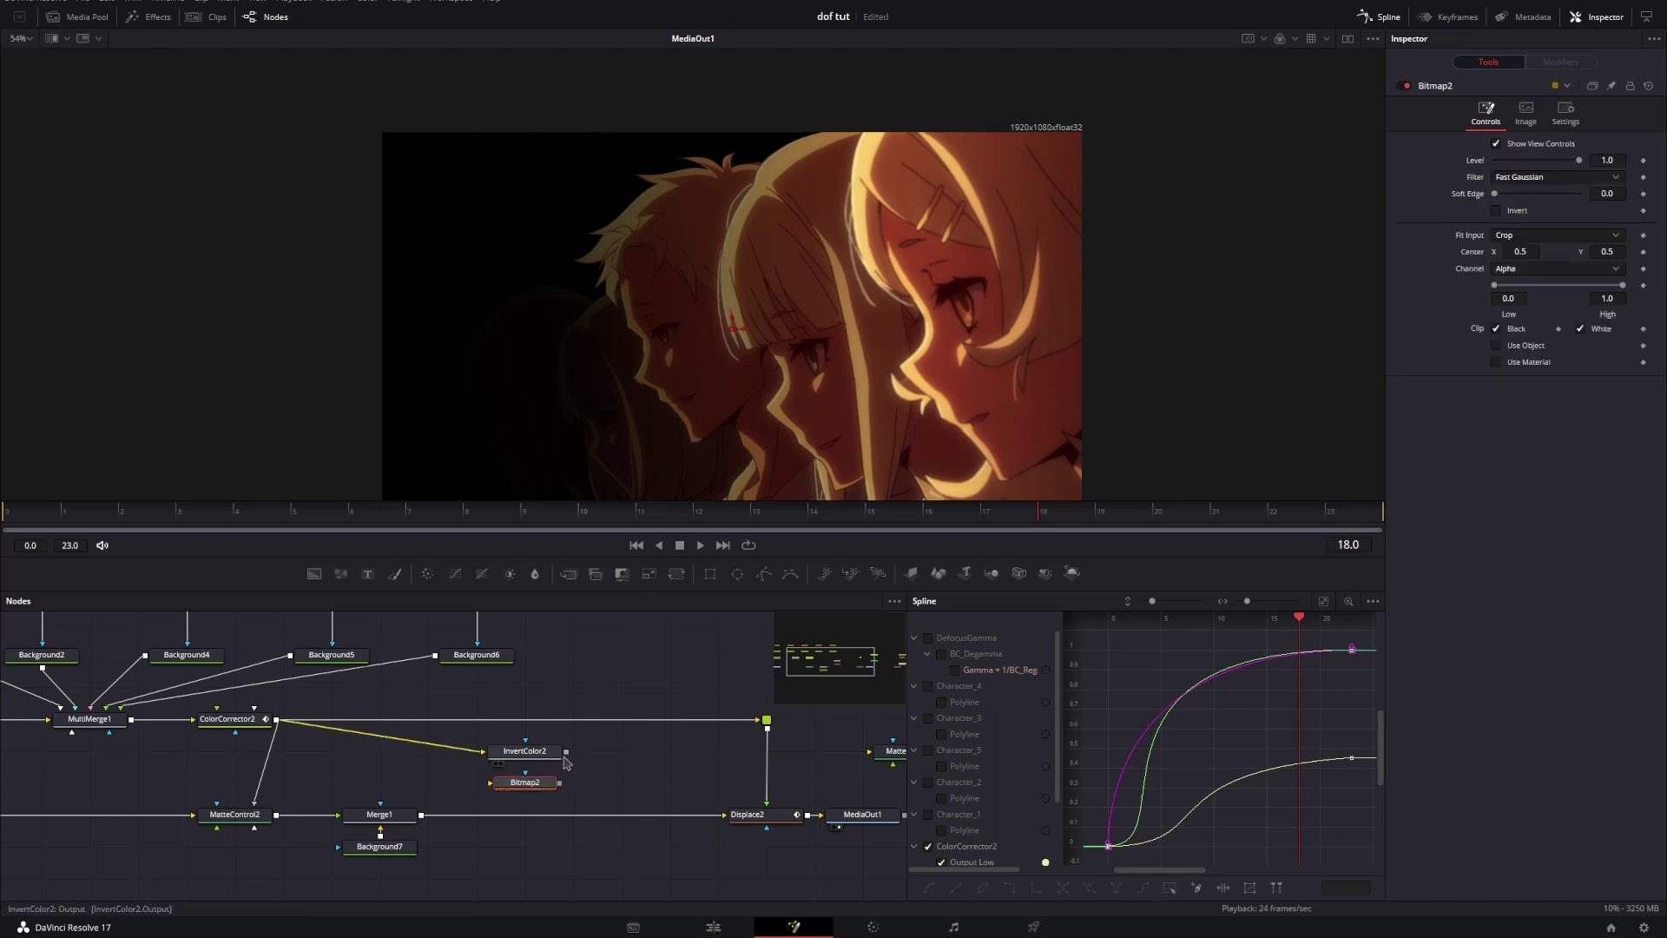
{"action": "left_click", "coordinate": [499, 787]}
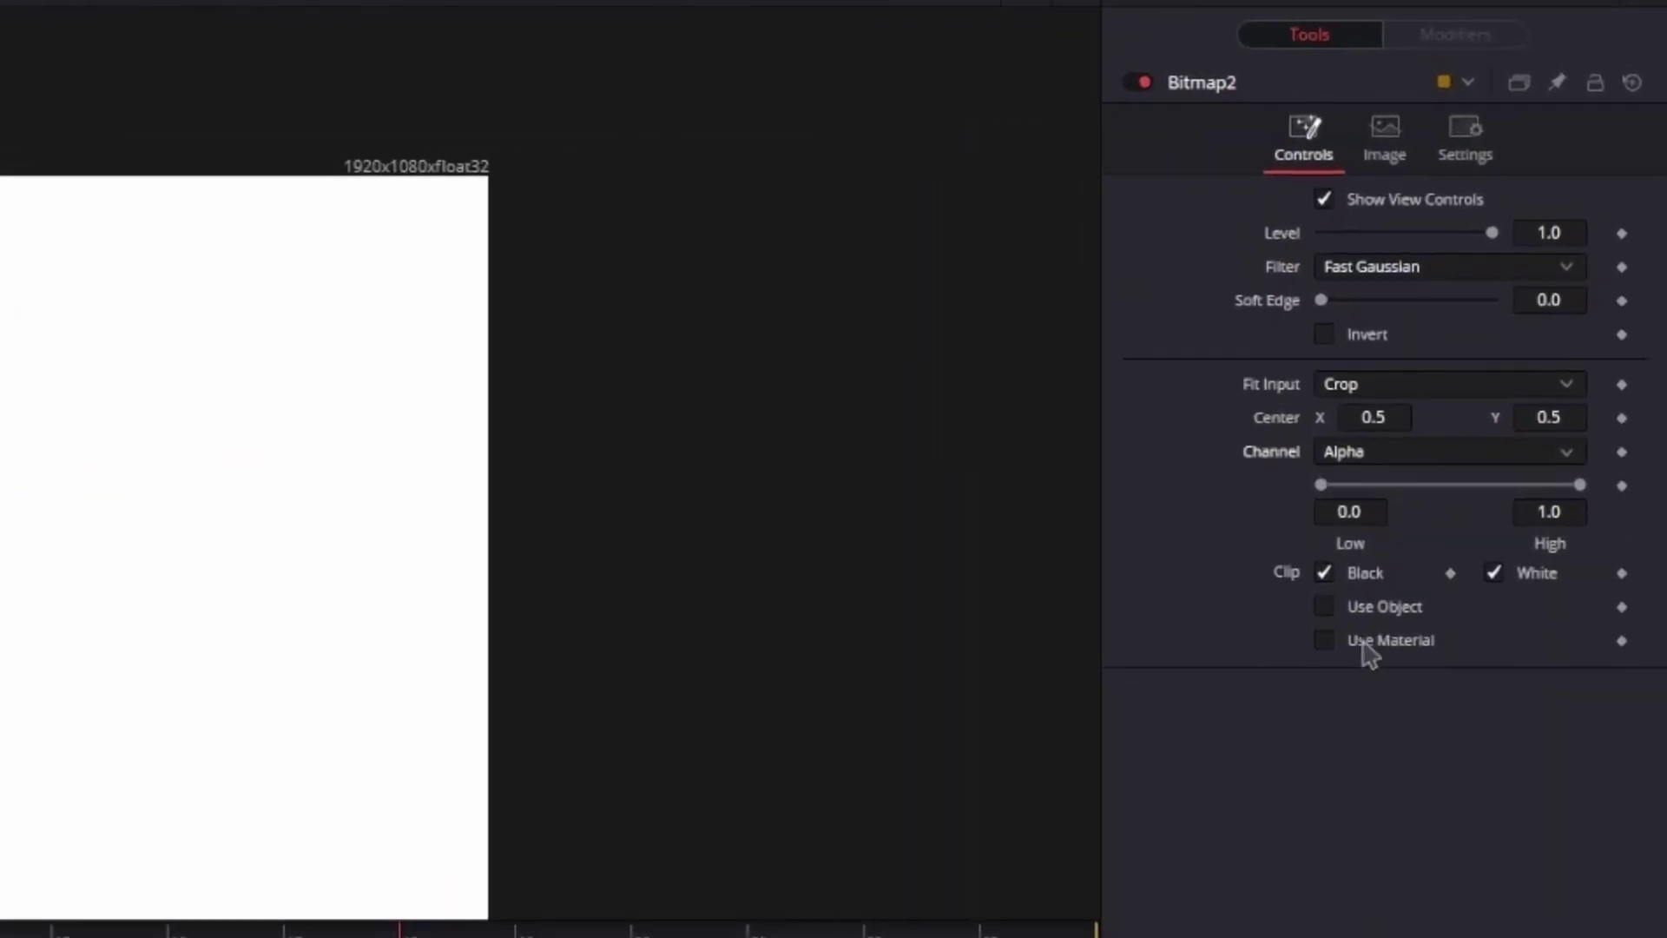
{"action": "left_click", "coordinate": [1363, 643]}
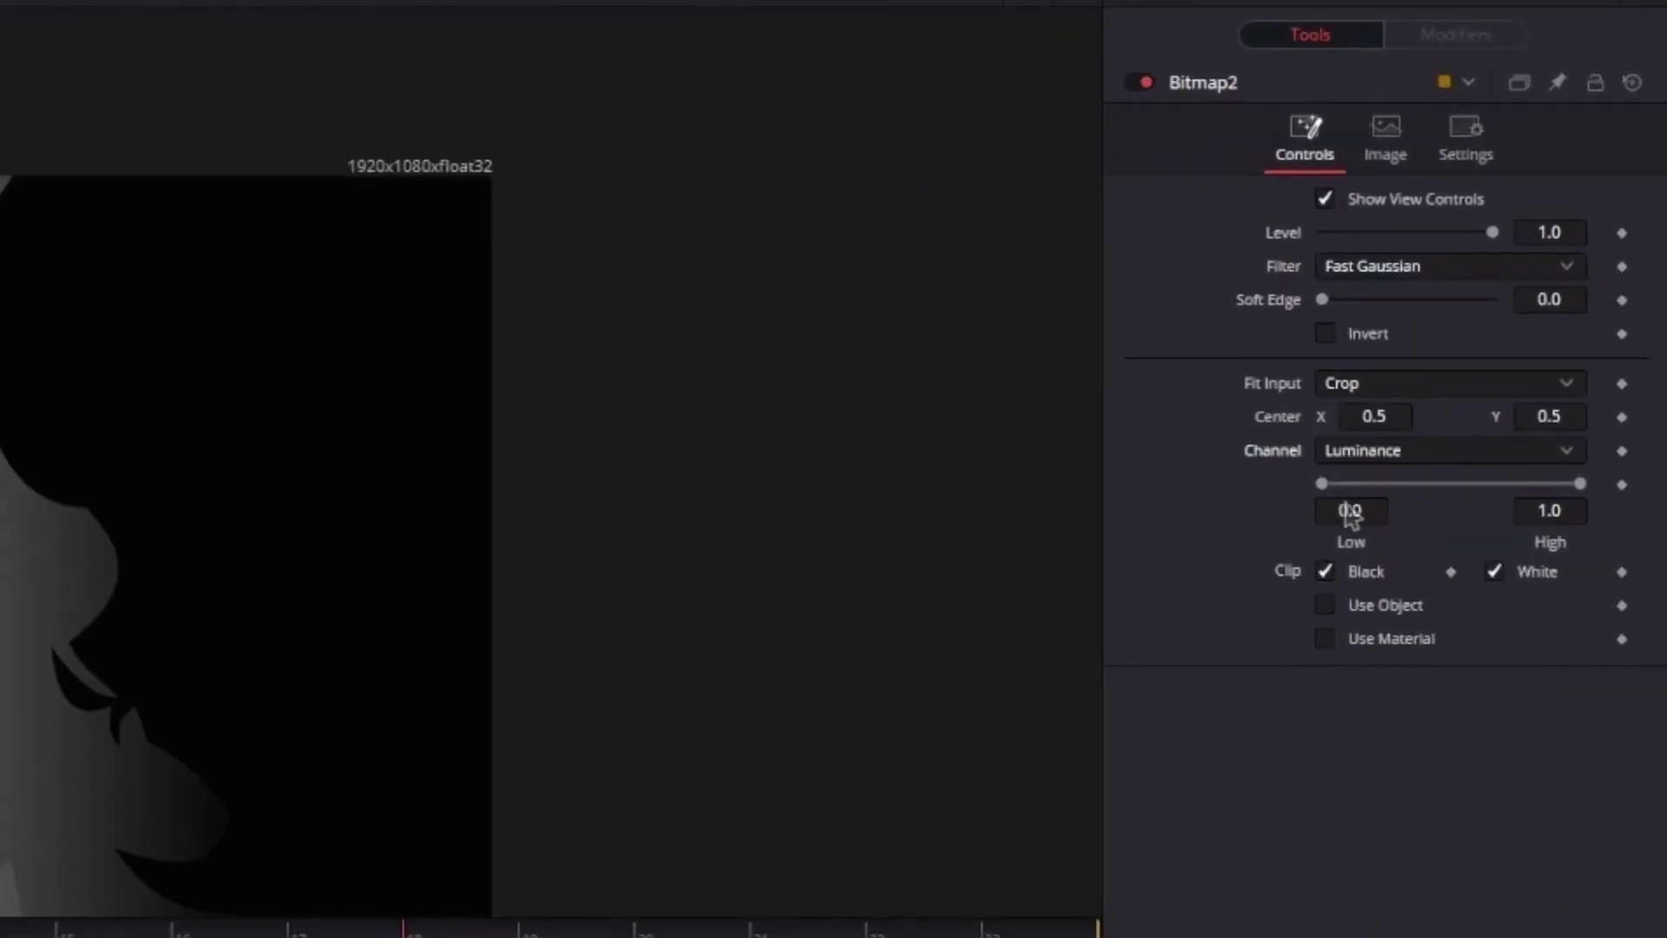
Step: Try a Low value of 0.139 on Bitmap2, compare it with Bitmap1's settings, and restore Low to 0.0
{"action": "left_click_drag", "start_coordinate": [1322, 485], "coordinate": [1358, 488]}
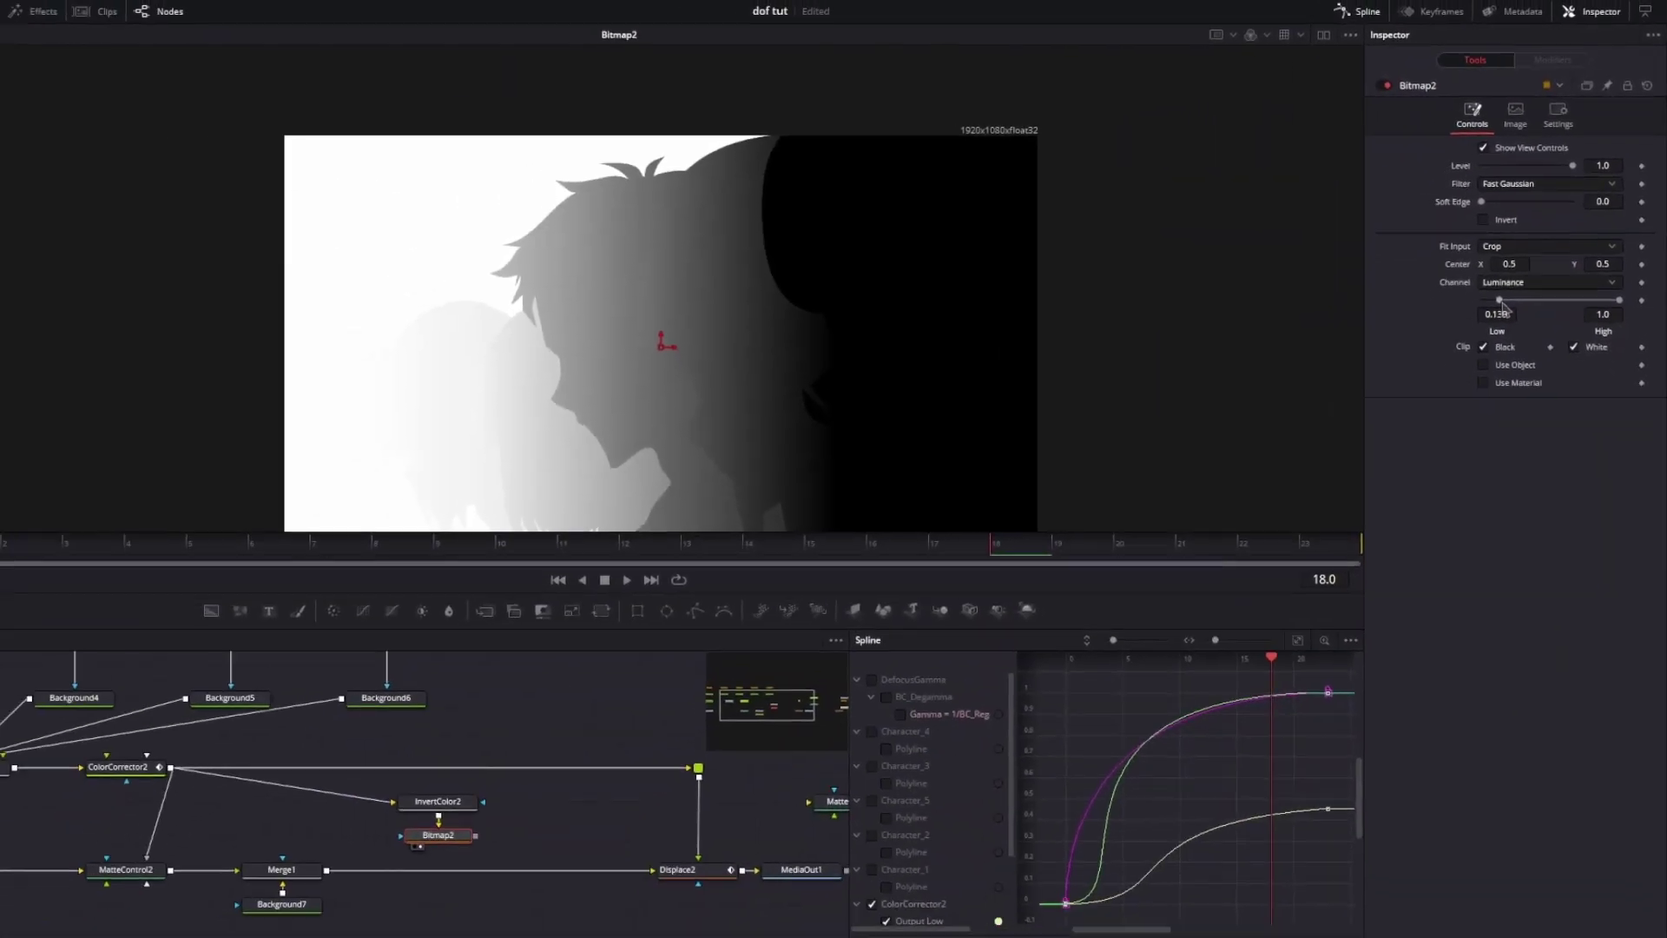
{"action": "left_click_drag", "start_coordinate": [744, 770], "coordinate": [380, 781]}
{"action": "left_click", "coordinate": [811, 736]}
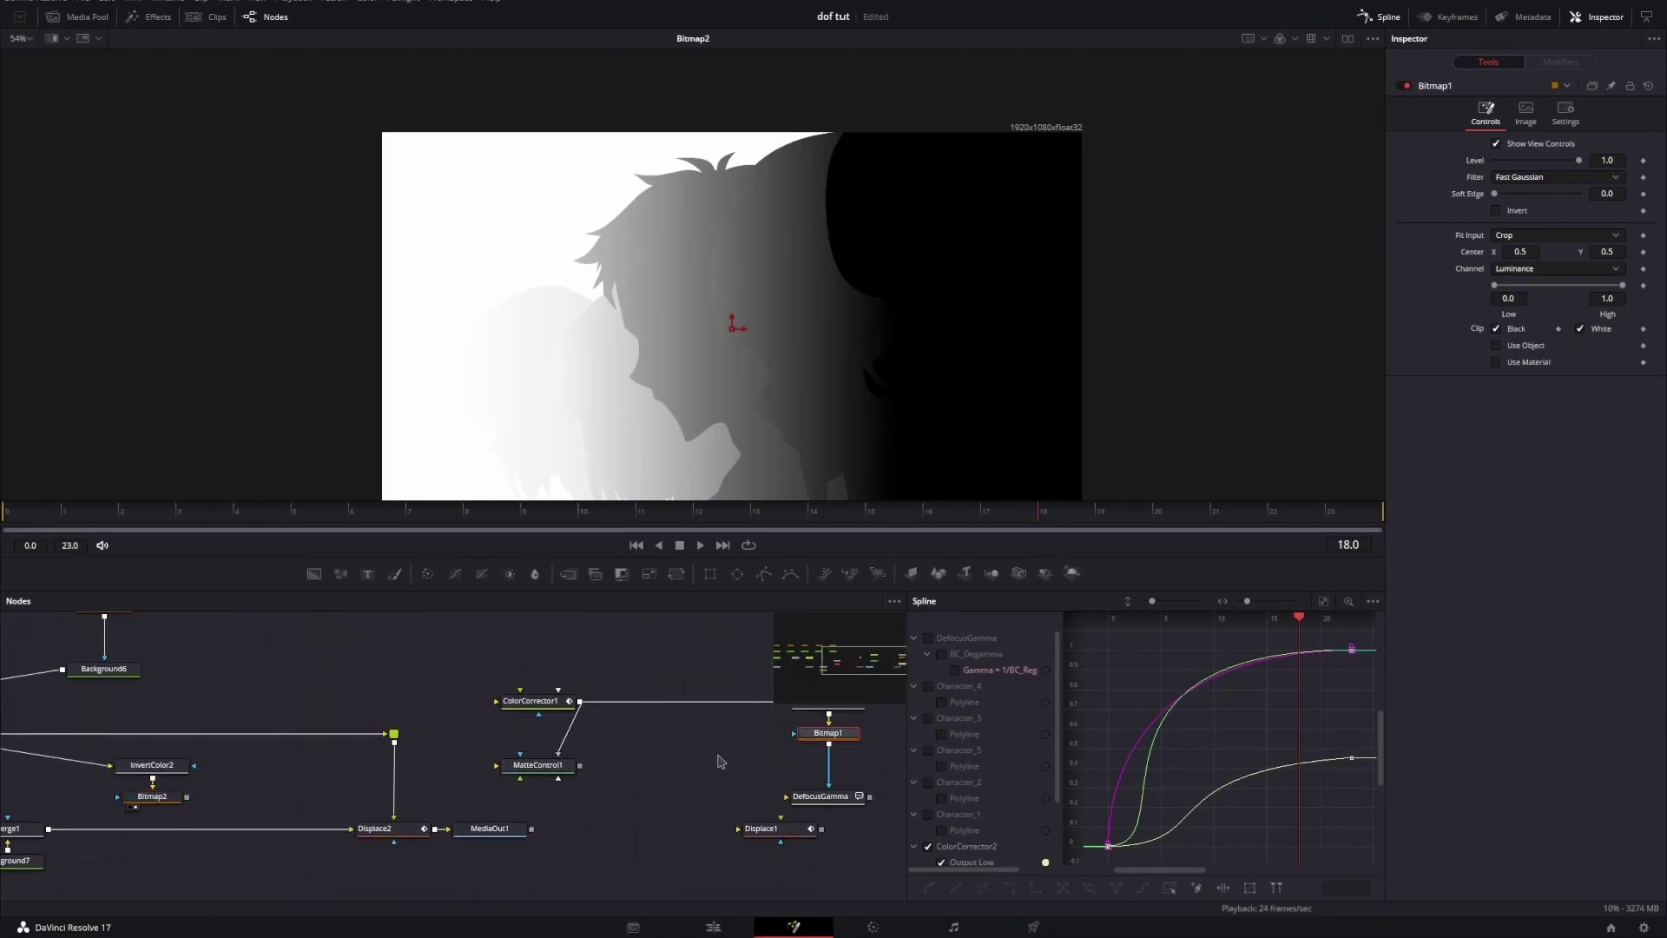
{"action": "scroll", "coordinate": [721, 755], "scroll_direction": "left", "scroll_amount": 5}
{"action": "left_click", "coordinate": [297, 802]}
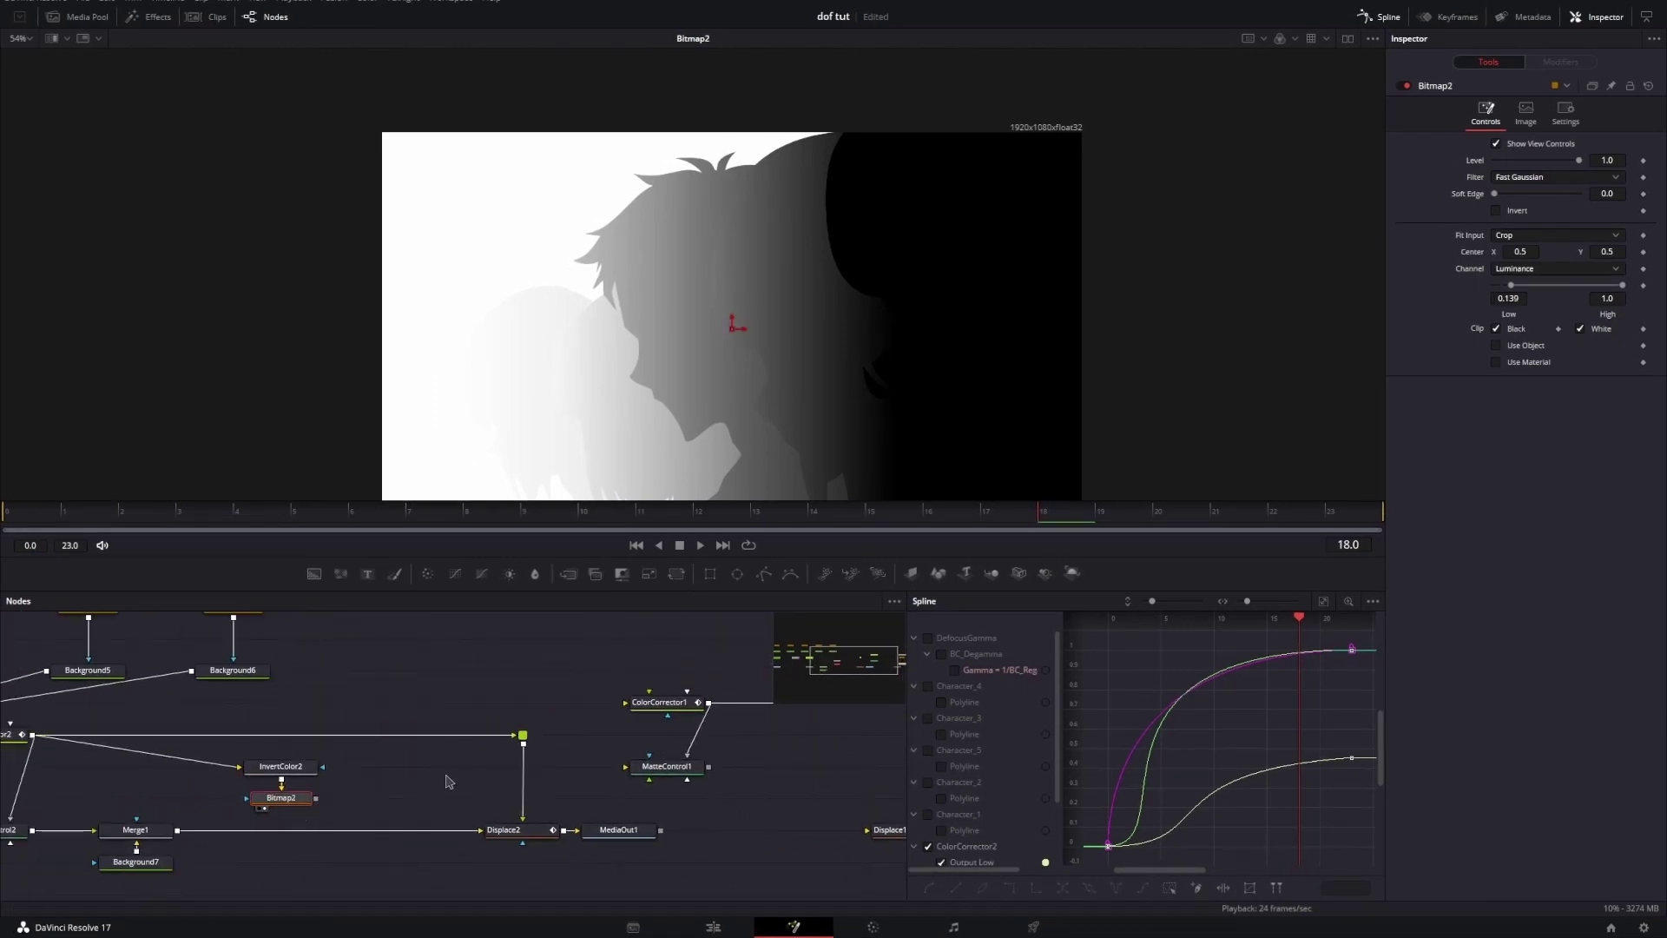
{"action": "left_click_drag", "start_coordinate": [1514, 290], "coordinate": [1398, 307]}
Step: Insert a DefocusGamma node between Merge1 and Displace2
{"action": "left_click_drag", "start_coordinate": [391, 796], "coordinate": [596, 774]}
{"action": "left_click", "coordinate": [586, 760]}
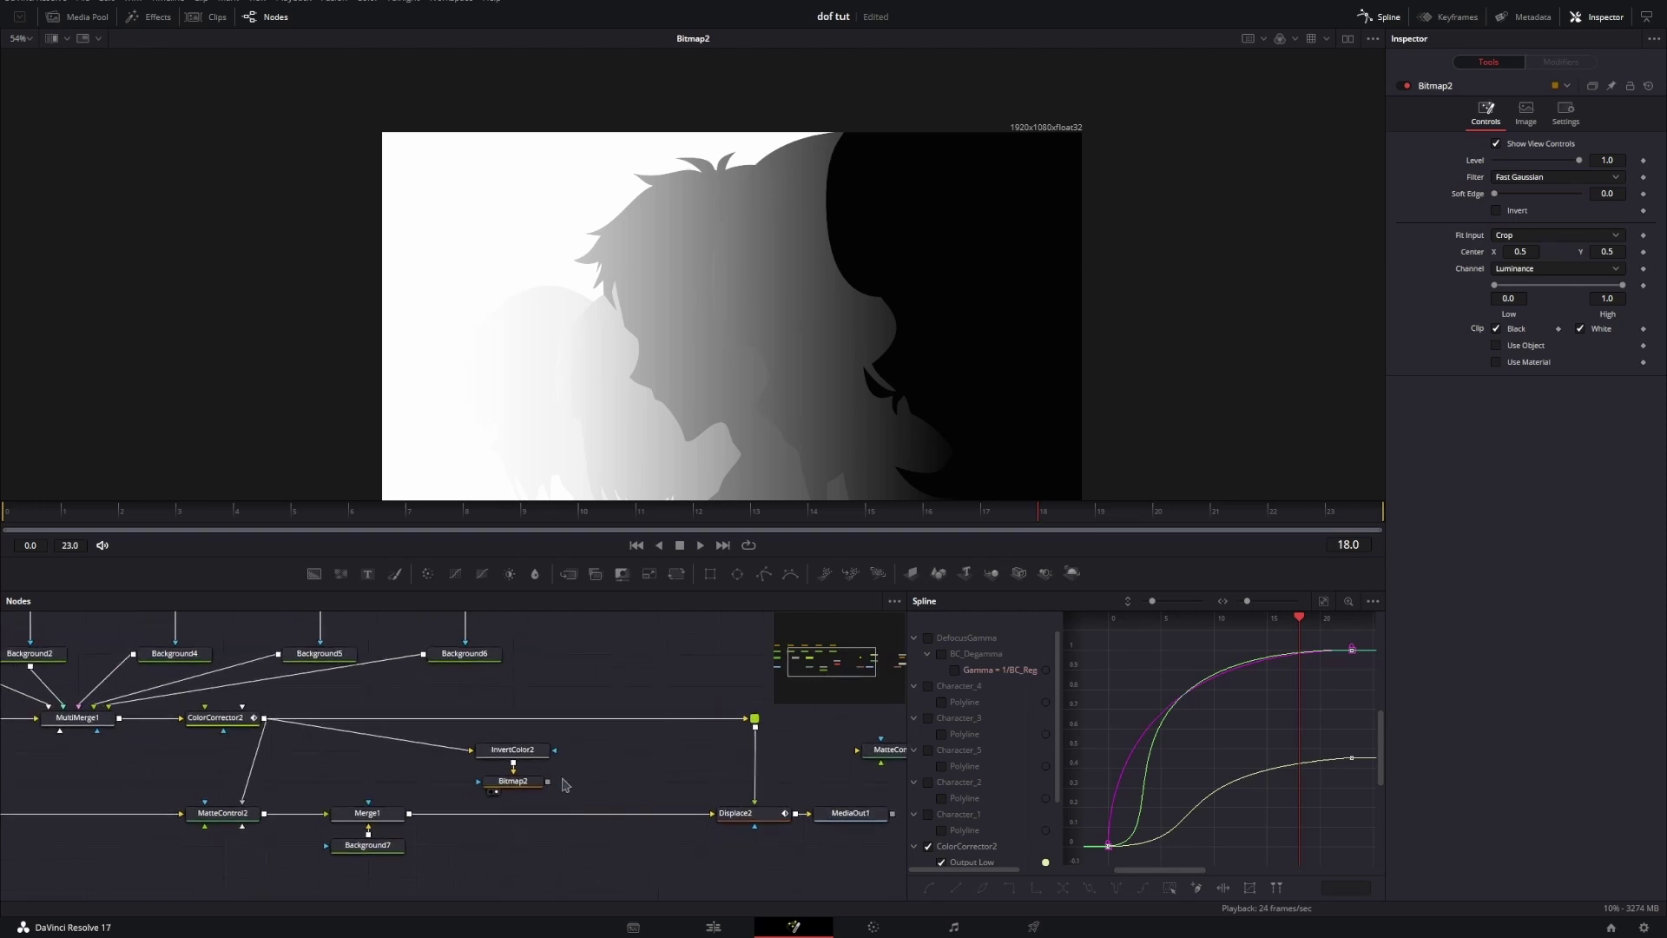
{"action": "left_click_drag", "start_coordinate": [453, 731], "coordinate": [584, 795]}
{"action": "left_click", "coordinate": [599, 775]}
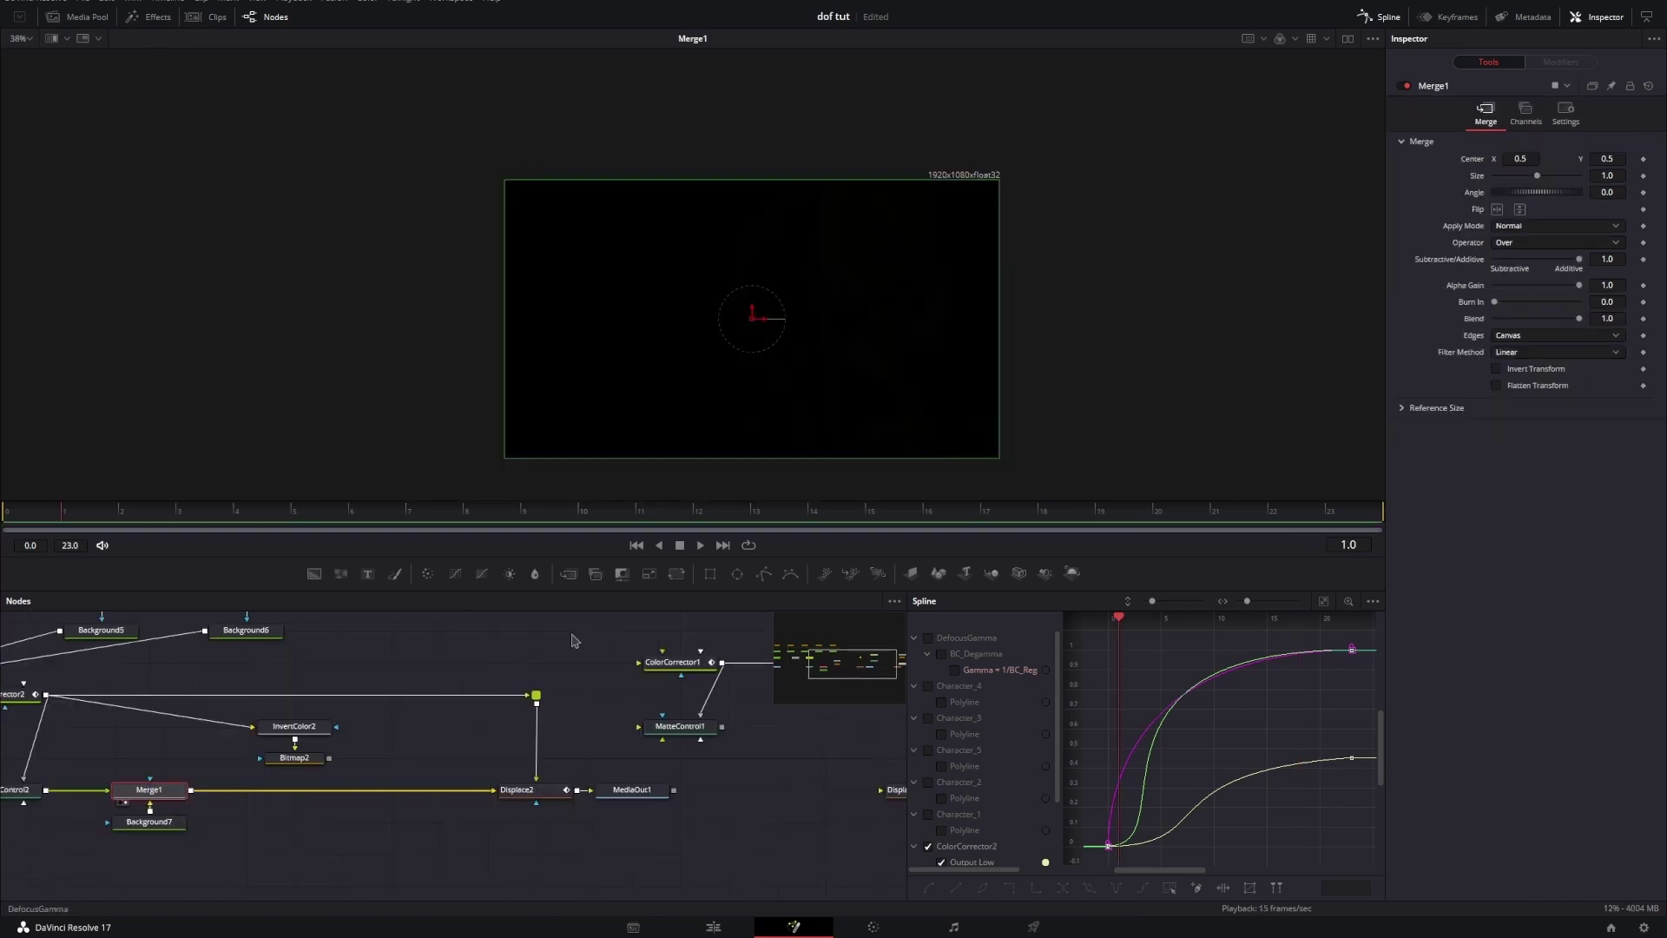
{"action": "left_click_drag", "start_coordinate": [268, 778], "coordinate": [350, 779]}
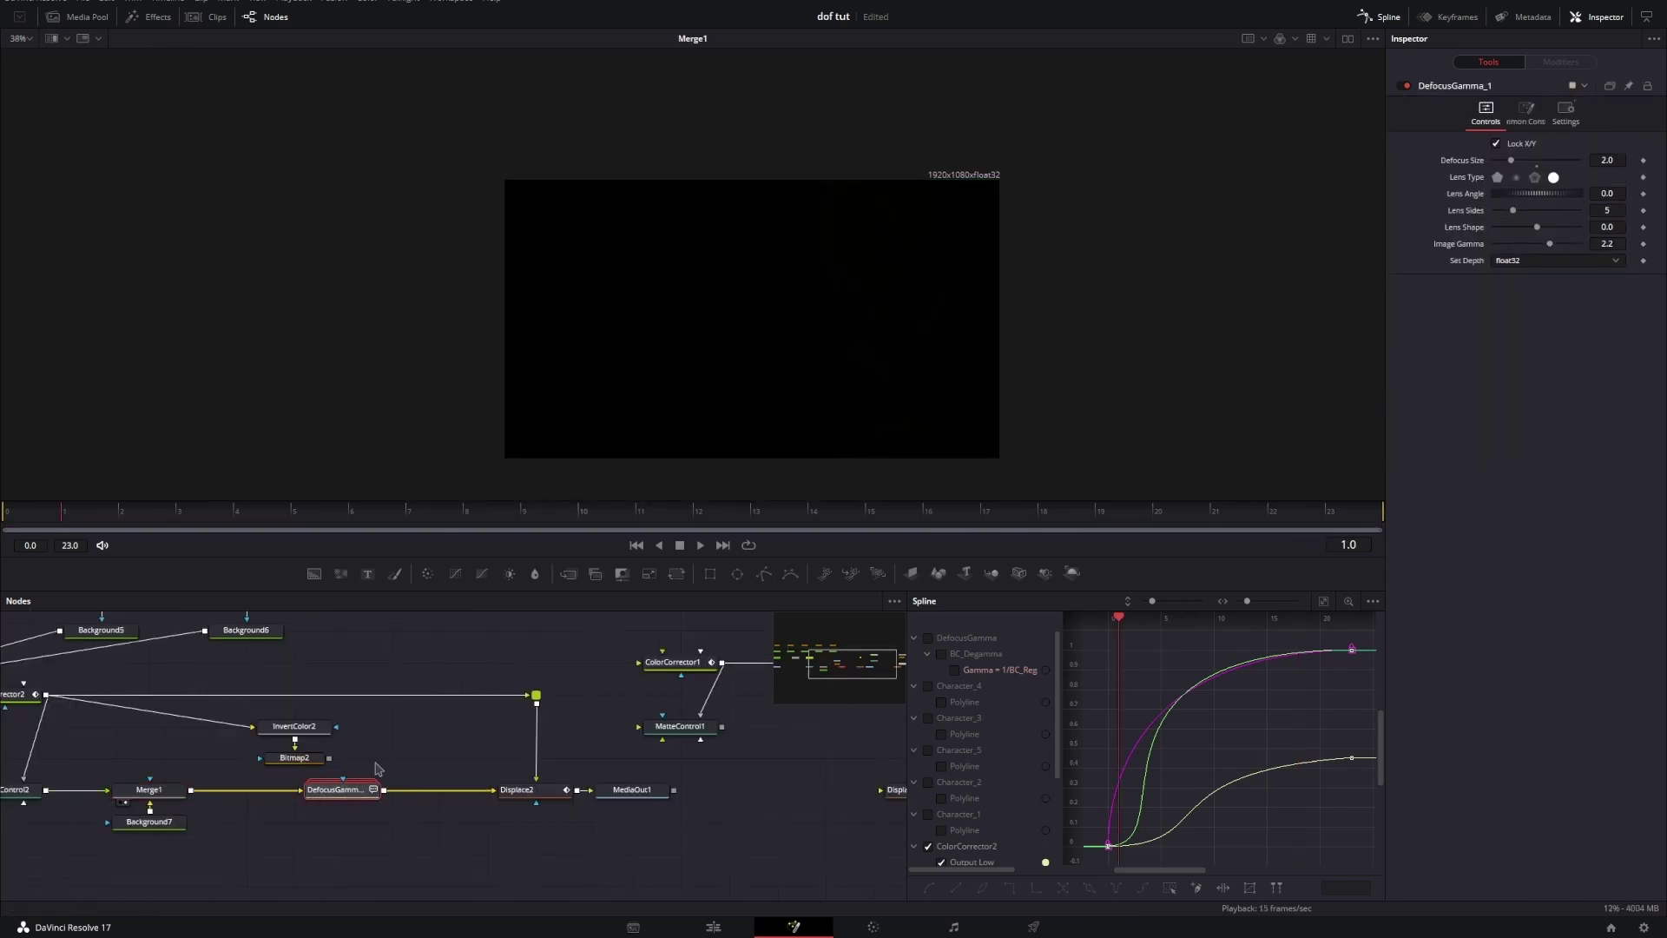
Step: Place DefocusGamma_1 directly below Bitmap2, connect Bitmap2 as its effect mask, and show the defocus output in the viewer
{"action": "left_click", "coordinate": [372, 762]}
{"action": "left_click", "coordinate": [361, 792]}
{"action": "key", "text": "2"}
{"action": "left_click_drag", "start_coordinate": [361, 792], "coordinate": [313, 792]}
{"action": "left_click", "coordinate": [361, 756]}
Step: Check Bitmap1's mask settings and raise the Soft Edge of Bitmap2 slightly to about 0.01
{"action": "left_click_drag", "start_coordinate": [500, 746], "coordinate": [232, 786]}
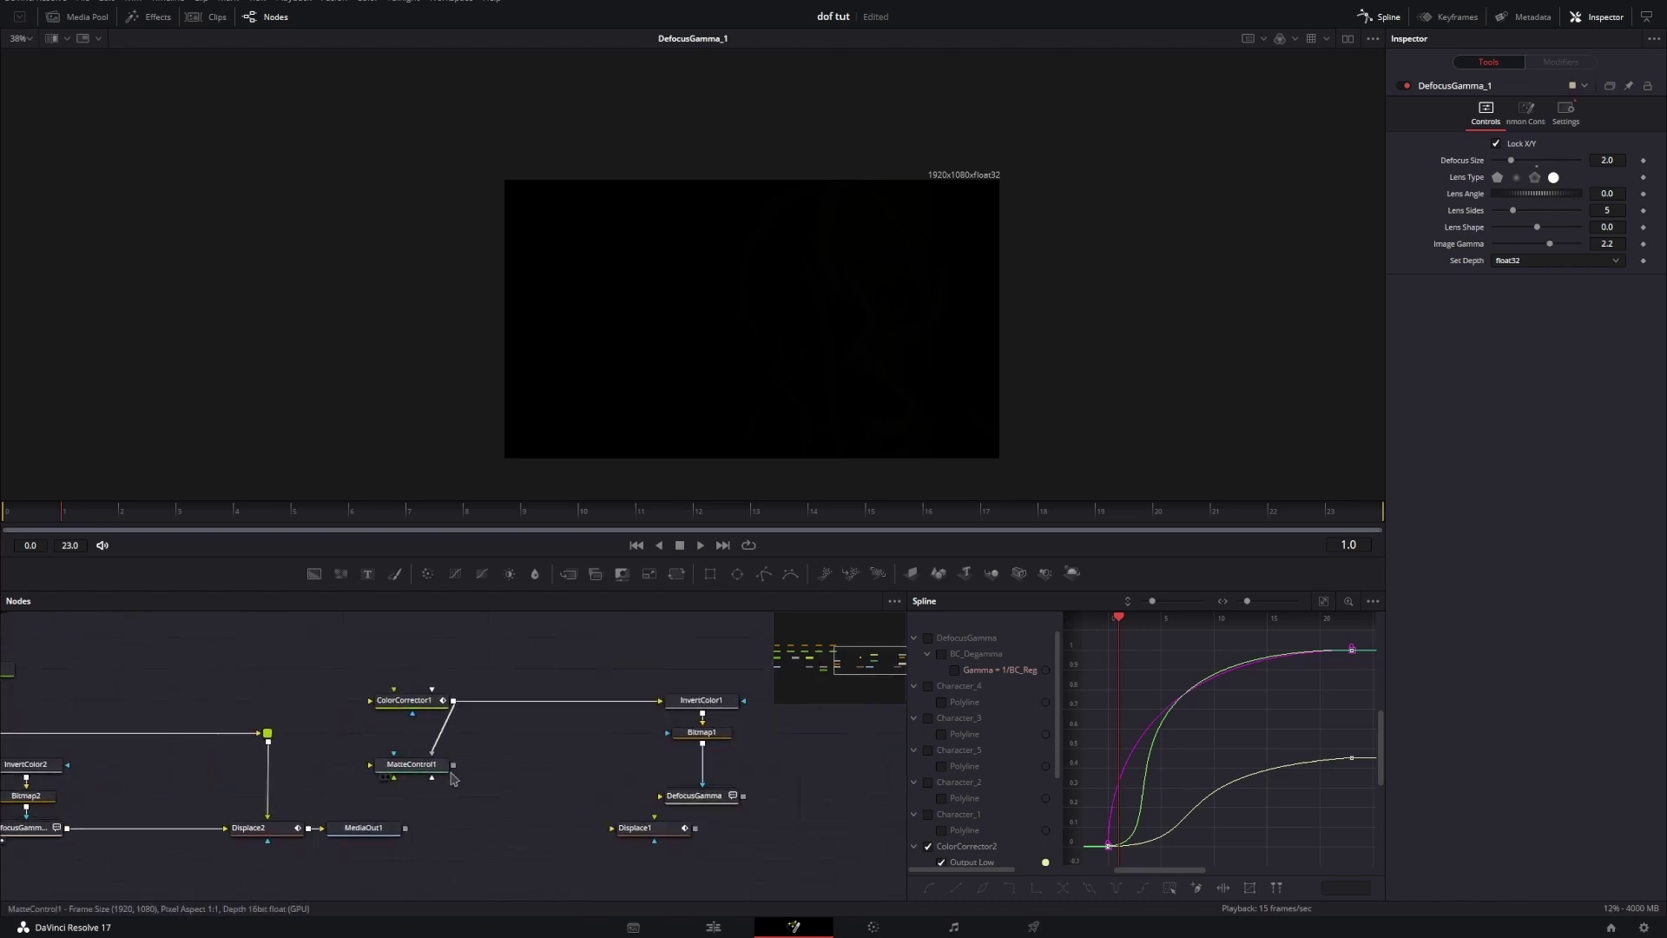
{"action": "left_click", "coordinate": [702, 732]}
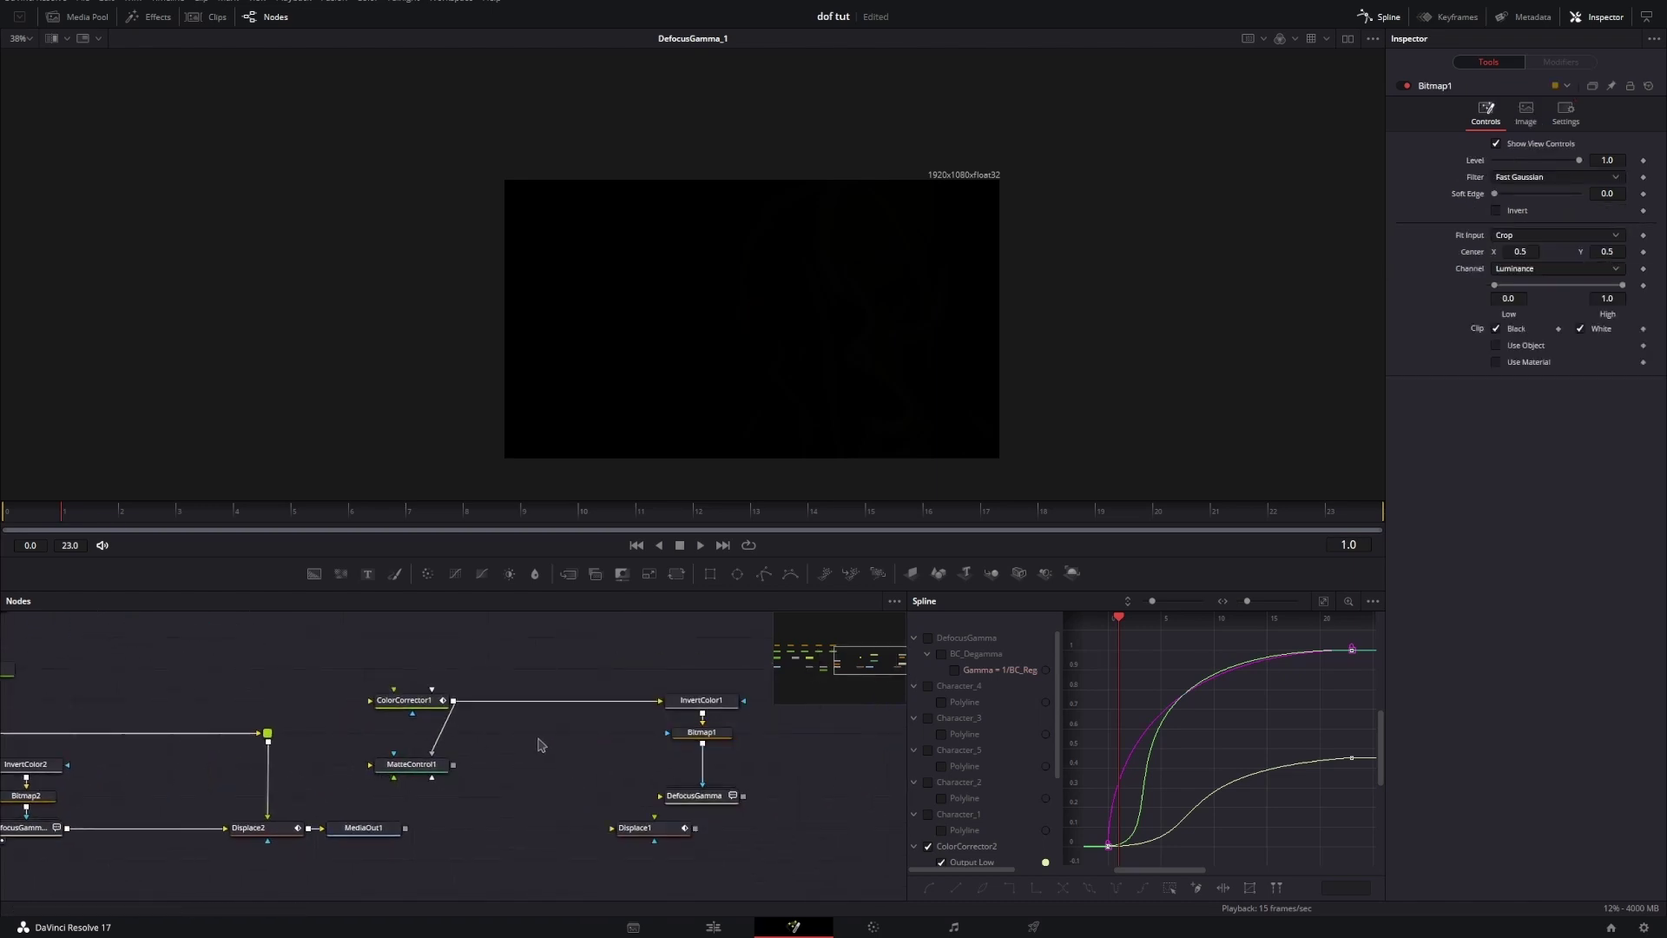
{"action": "left_click_drag", "start_coordinate": [541, 744], "coordinate": [731, 710]}
{"action": "left_click", "coordinate": [216, 762]}
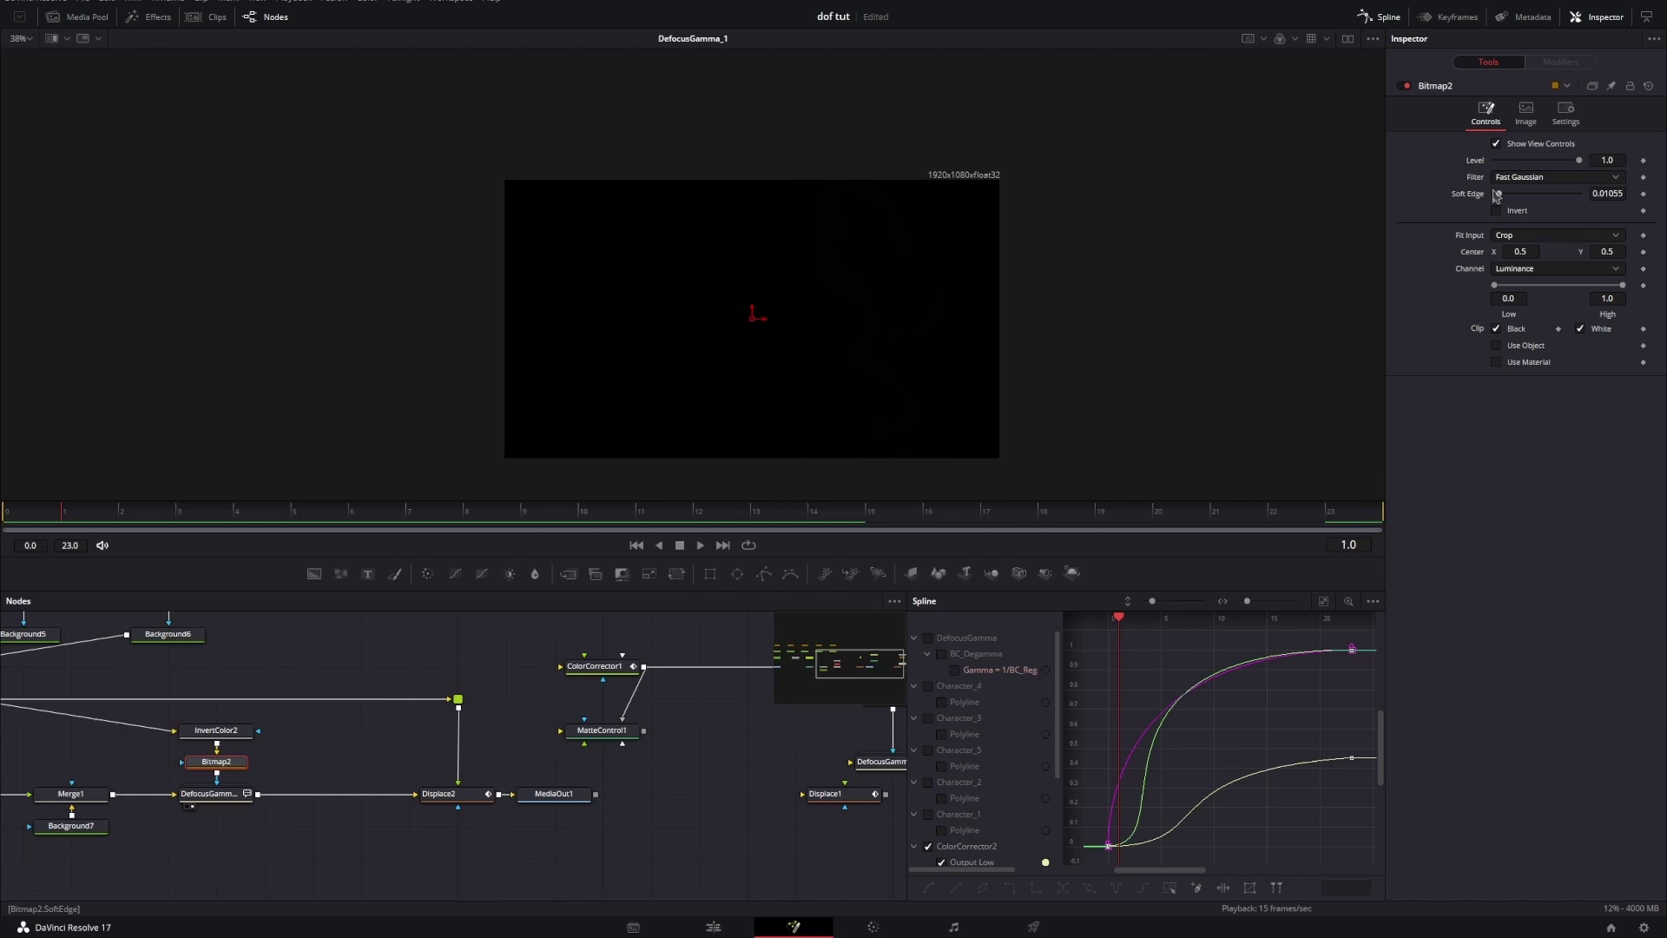
Step: Play the DefocusGamma_1 output and examine the blurred characters up close
{"action": "left_click", "coordinate": [209, 793]}
{"action": "left_click_drag", "start_coordinate": [294, 778], "coordinate": [498, 813]}
{"action": "key", "text": "space"}
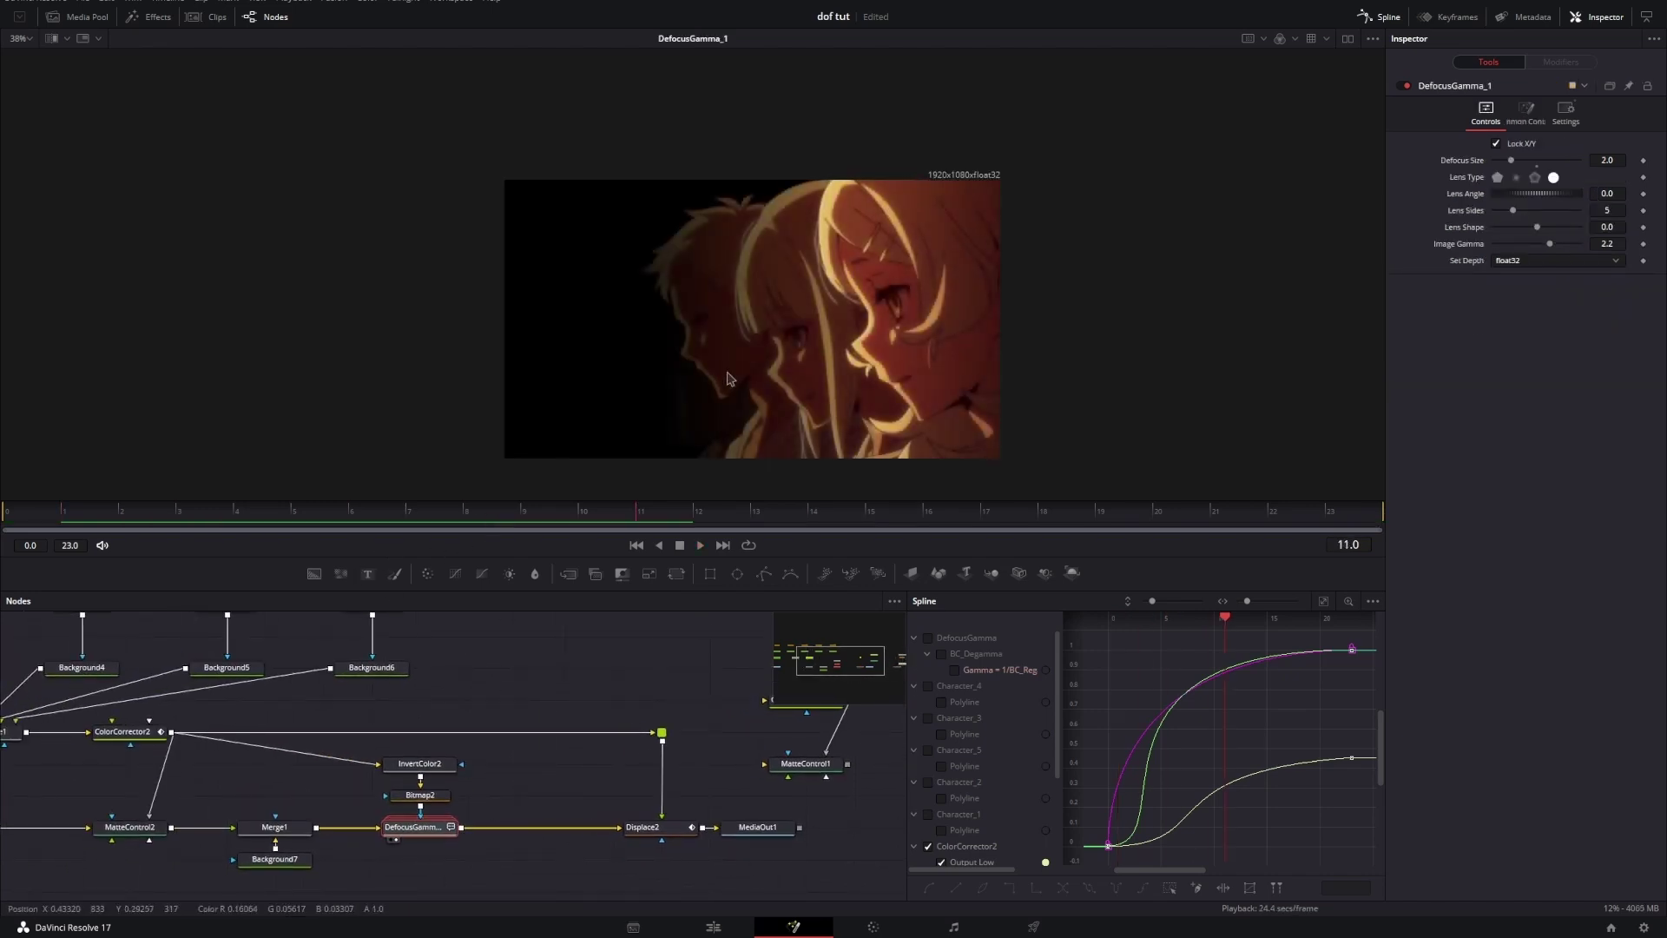
{"action": "scroll", "coordinate": [729, 378], "scroll_direction": "up", "scroll_amount": 2}
Step: Set DefocusGamma_1's Defocus Size to 10.0 with the third lens type, check frame 7, and reset Image Gamma to its default
{"action": "left_click_drag", "start_coordinate": [1512, 161], "coordinate": [1515, 162]}
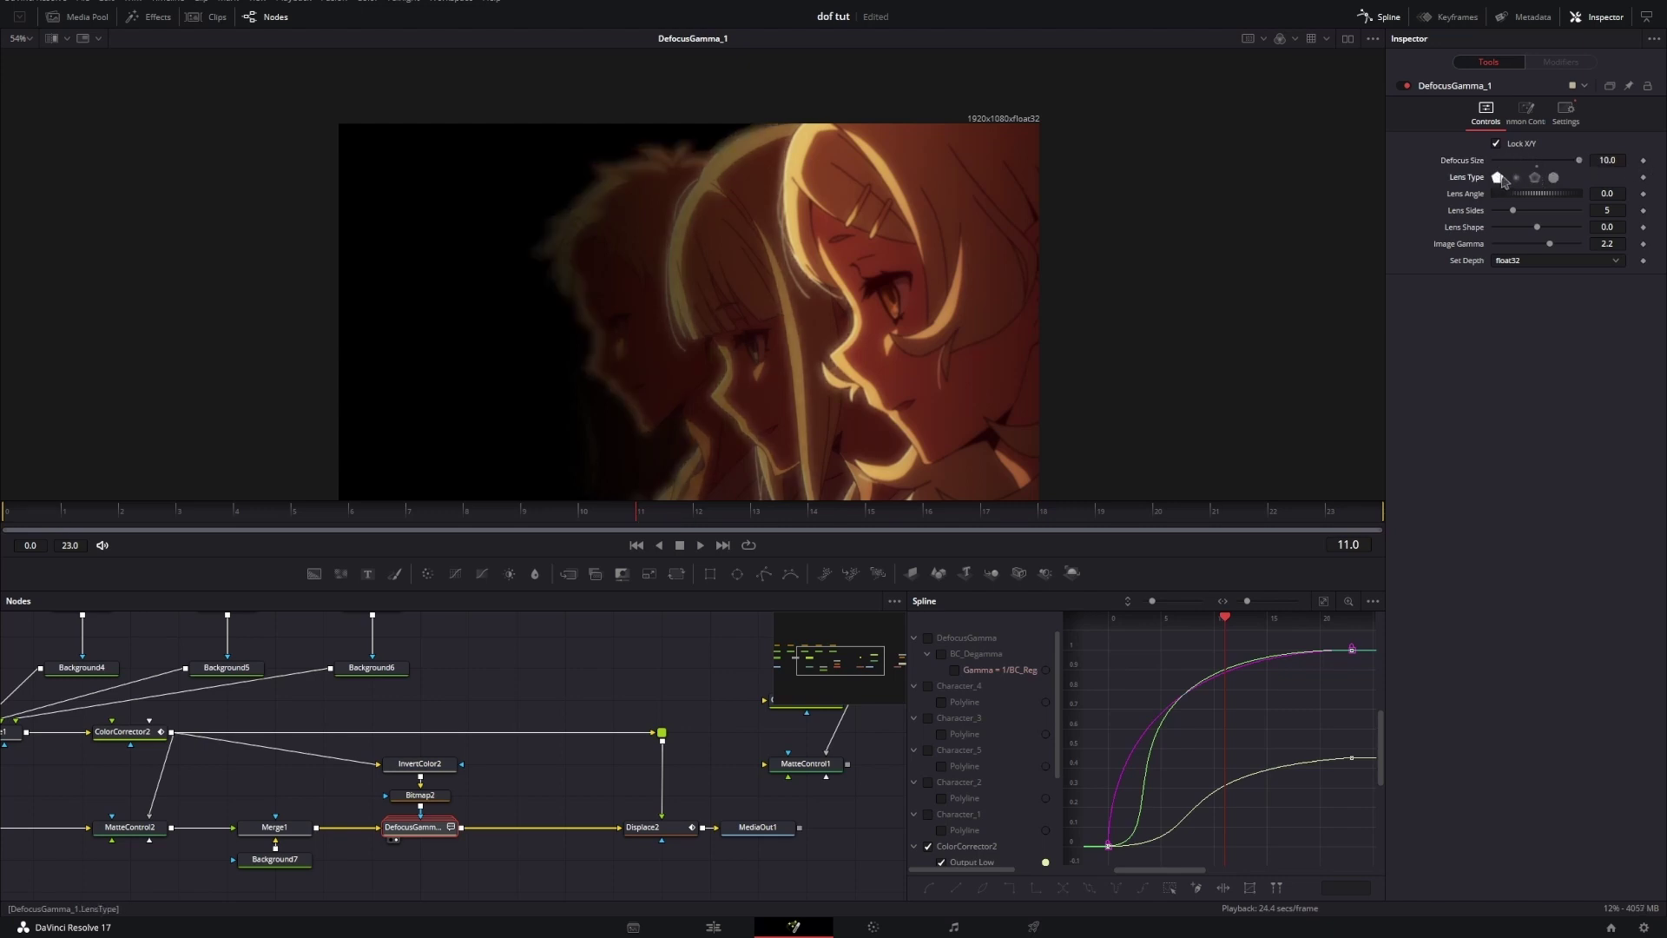
{"action": "left_click", "coordinate": [1533, 178]}
{"action": "left_click_drag", "start_coordinate": [665, 516], "coordinate": [423, 546]}
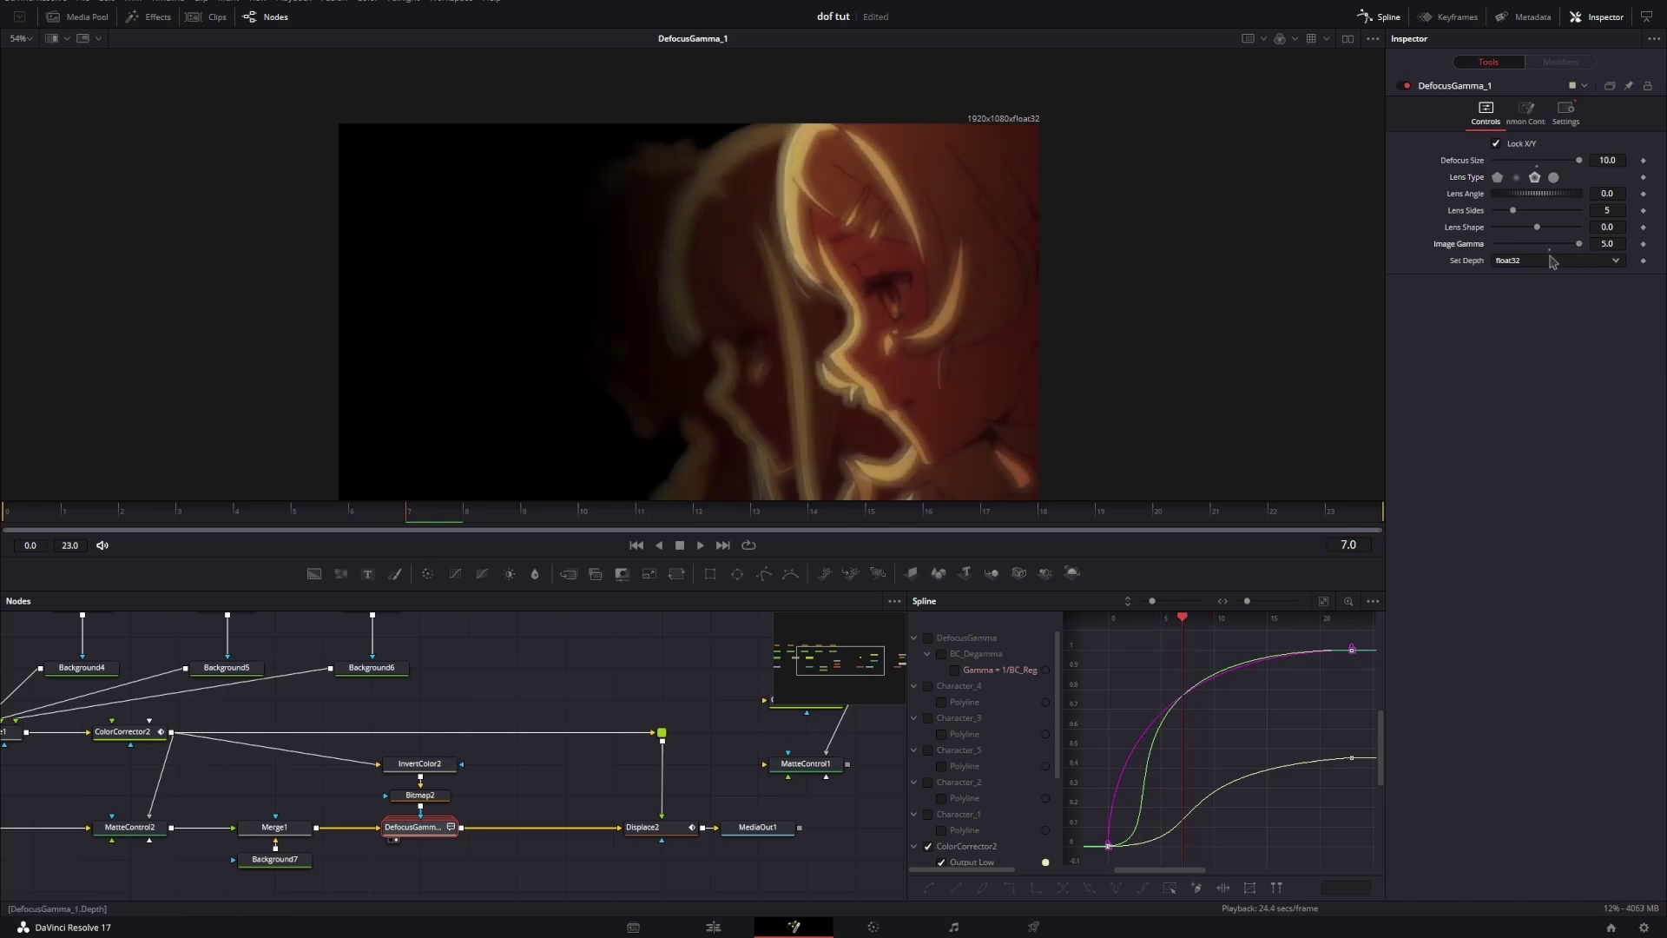
{"action": "left_click", "coordinate": [1551, 251]}
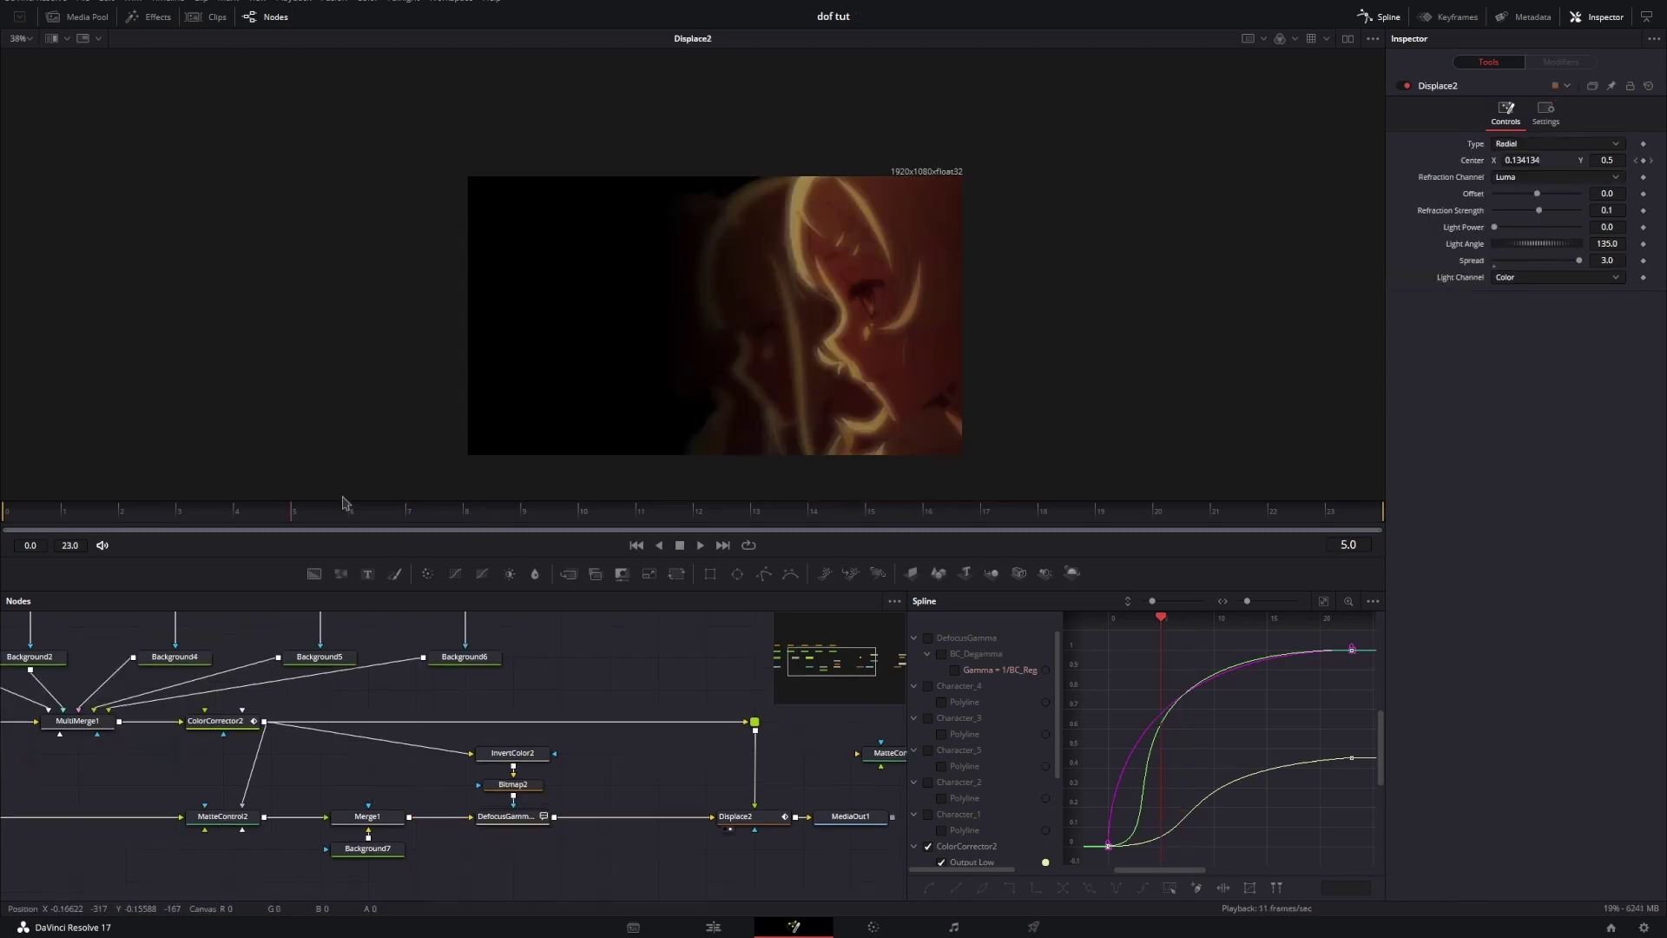
Step: Display the inverted depth map from InvertColor2 at frame 5 and select Bitmap2 for inspection
{"action": "left_click", "coordinate": [512, 753]}
{"action": "key", "text": "1"}
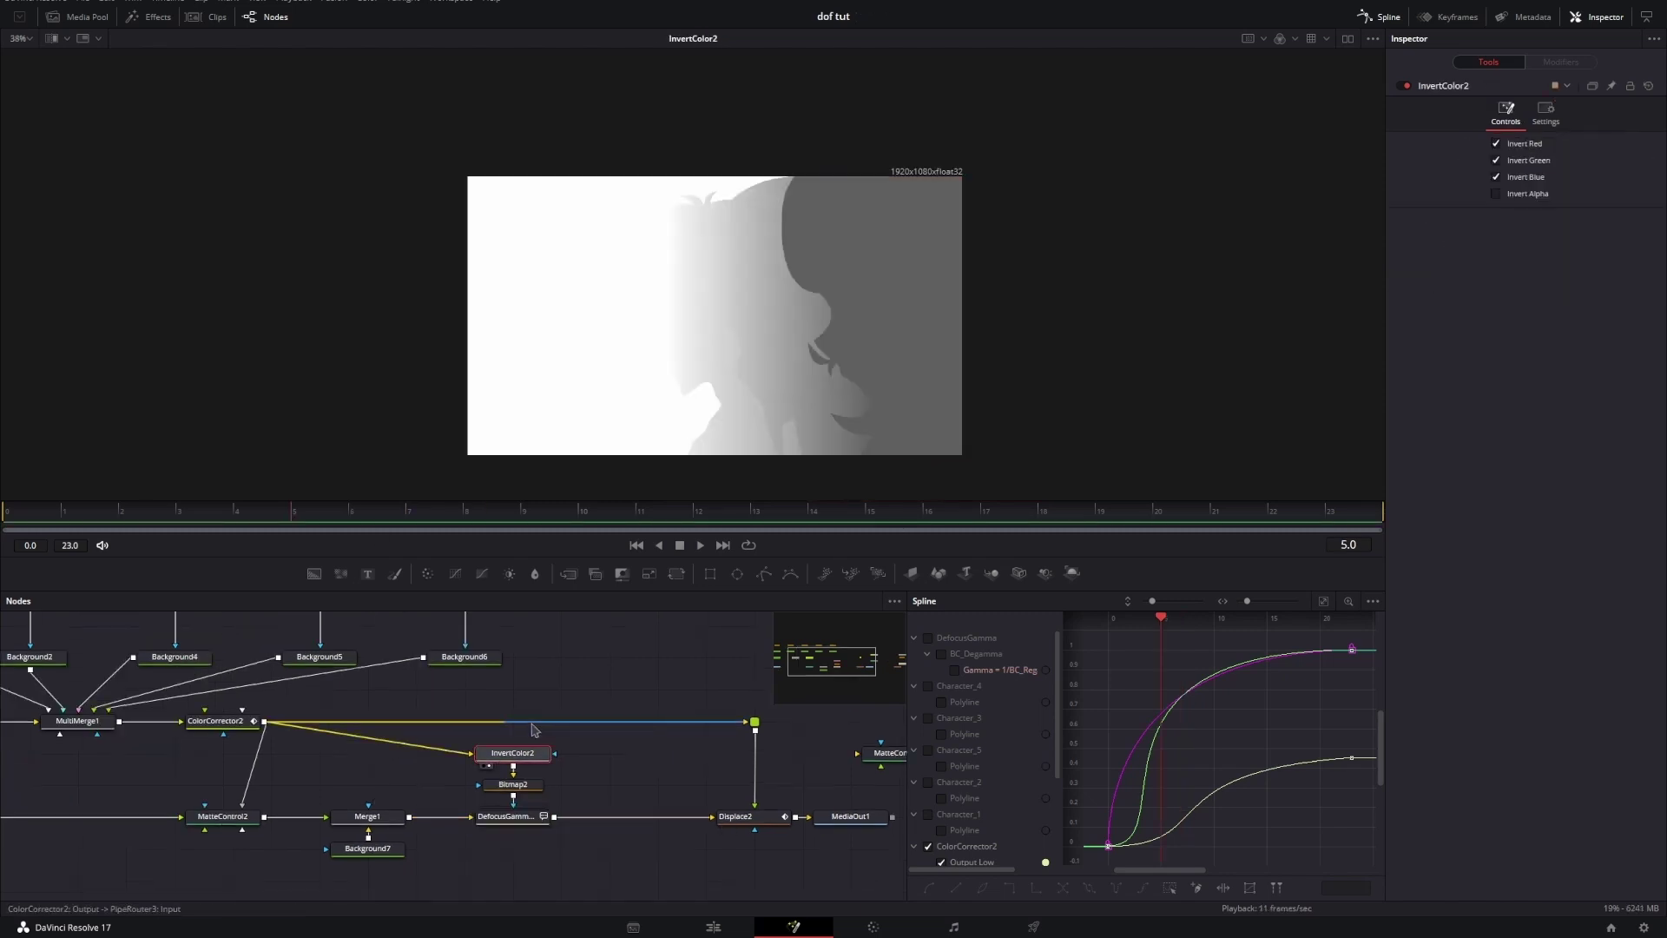
{"action": "left_click", "coordinate": [513, 785]}
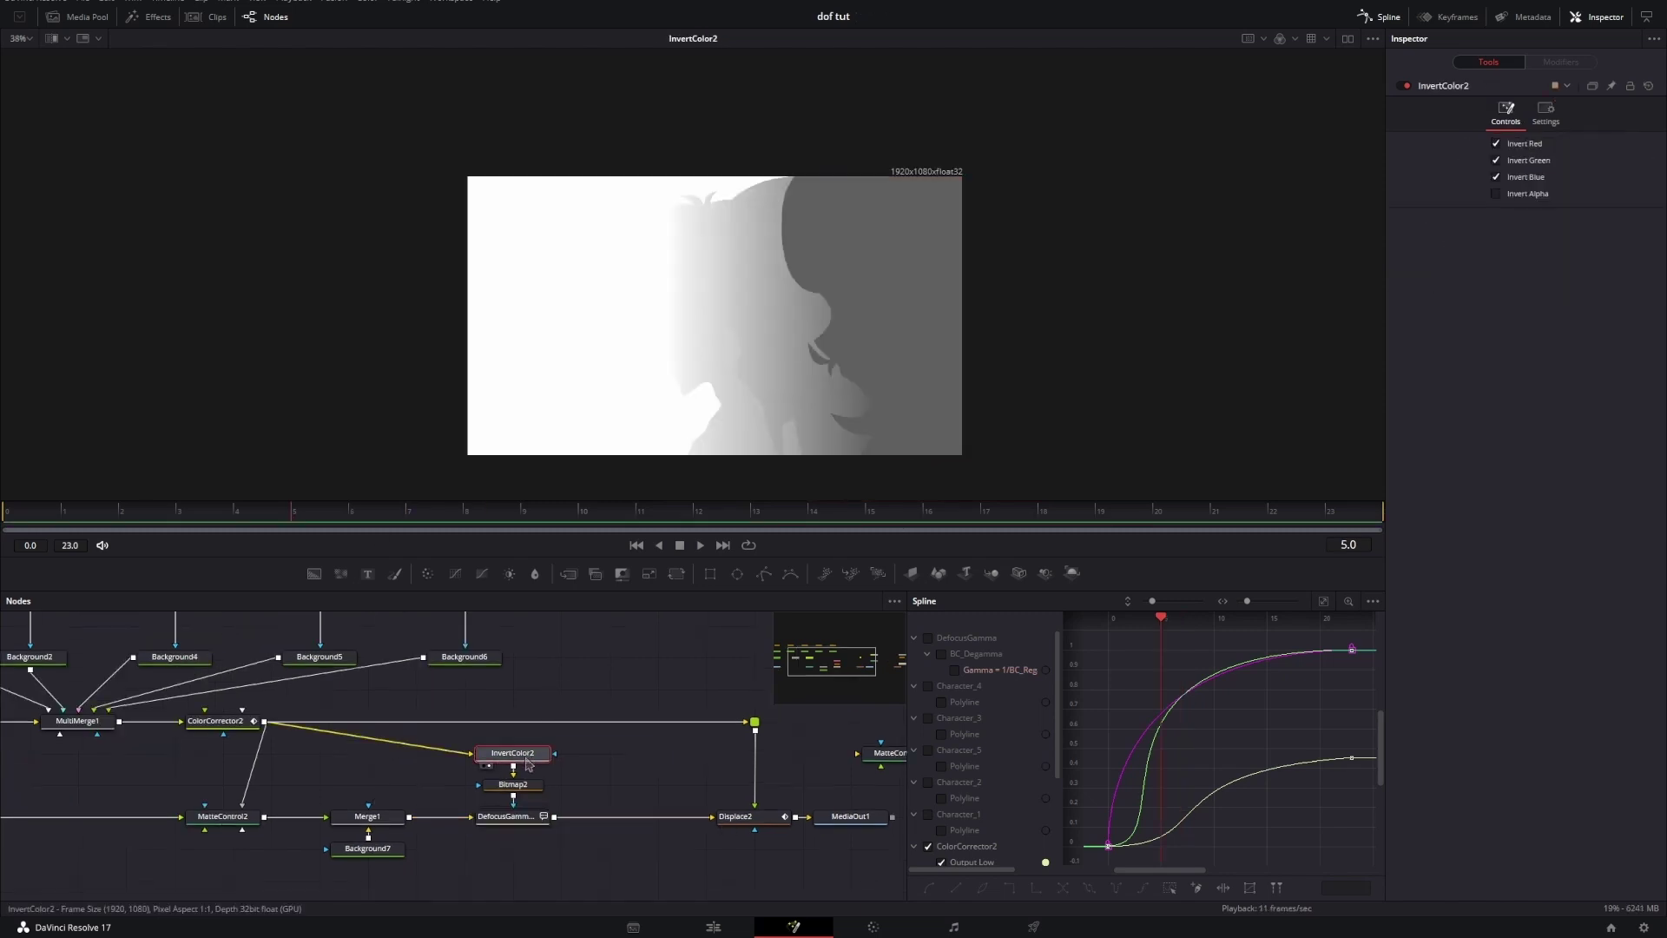